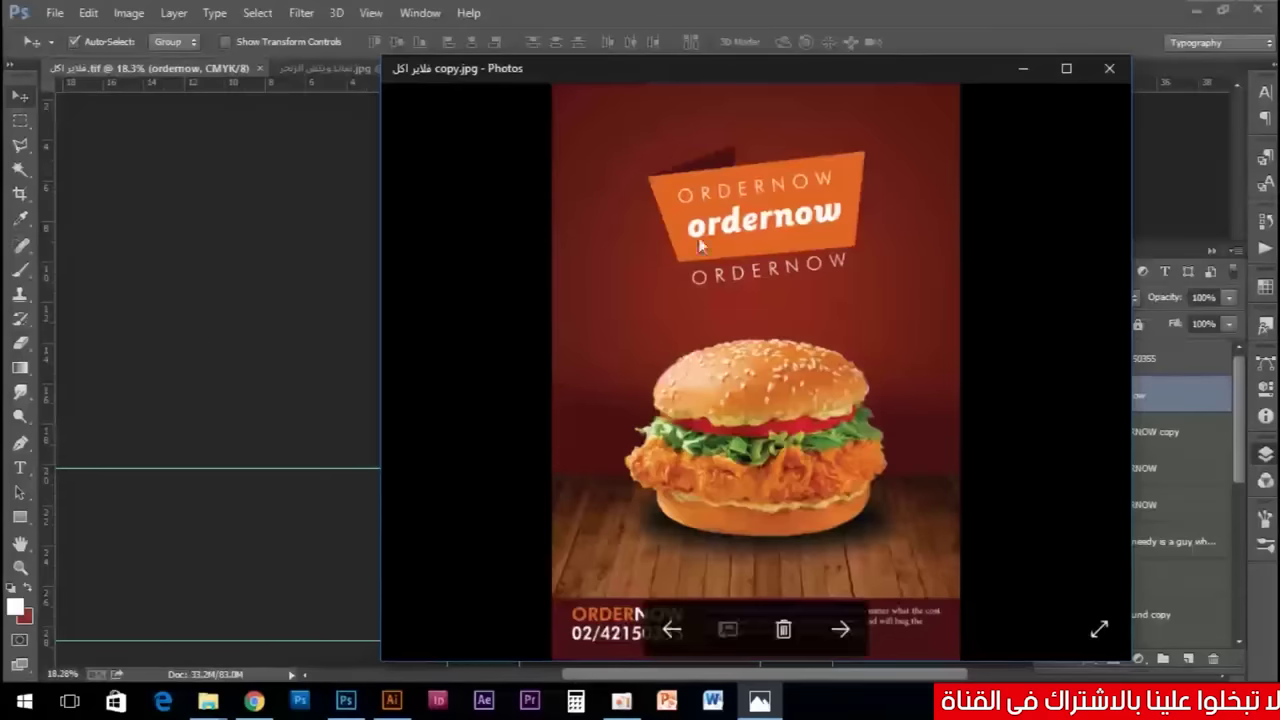
Close the Photos preview of the finished burger flyer to return to Photoshop.
{"action": "left_click", "coordinate": [1109, 68]}
{"action": "scroll", "coordinate": [615, 285], "scroll_direction": "down", "scroll_amount": 1}
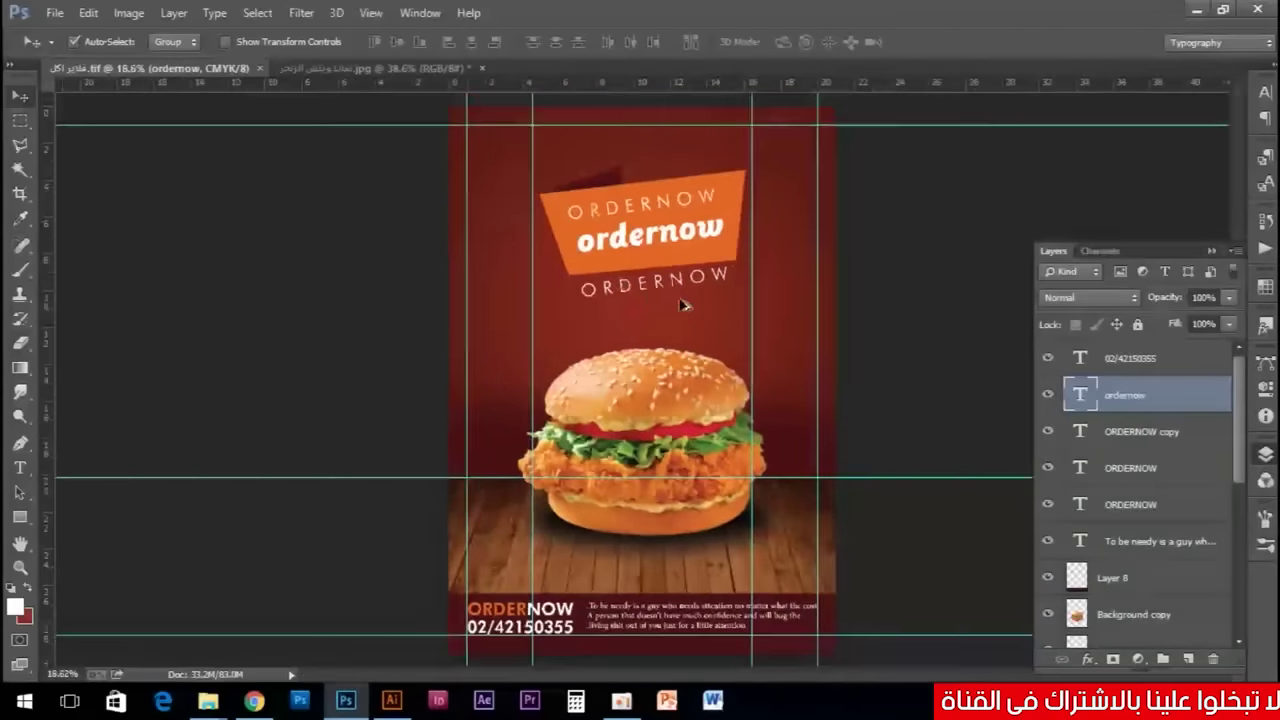
Create a new International Paper A4 document at 300 resolution in CMYK Color.
{"action": "scroll", "coordinate": [612, 210], "scroll_direction": "down", "scroll_amount": 1}
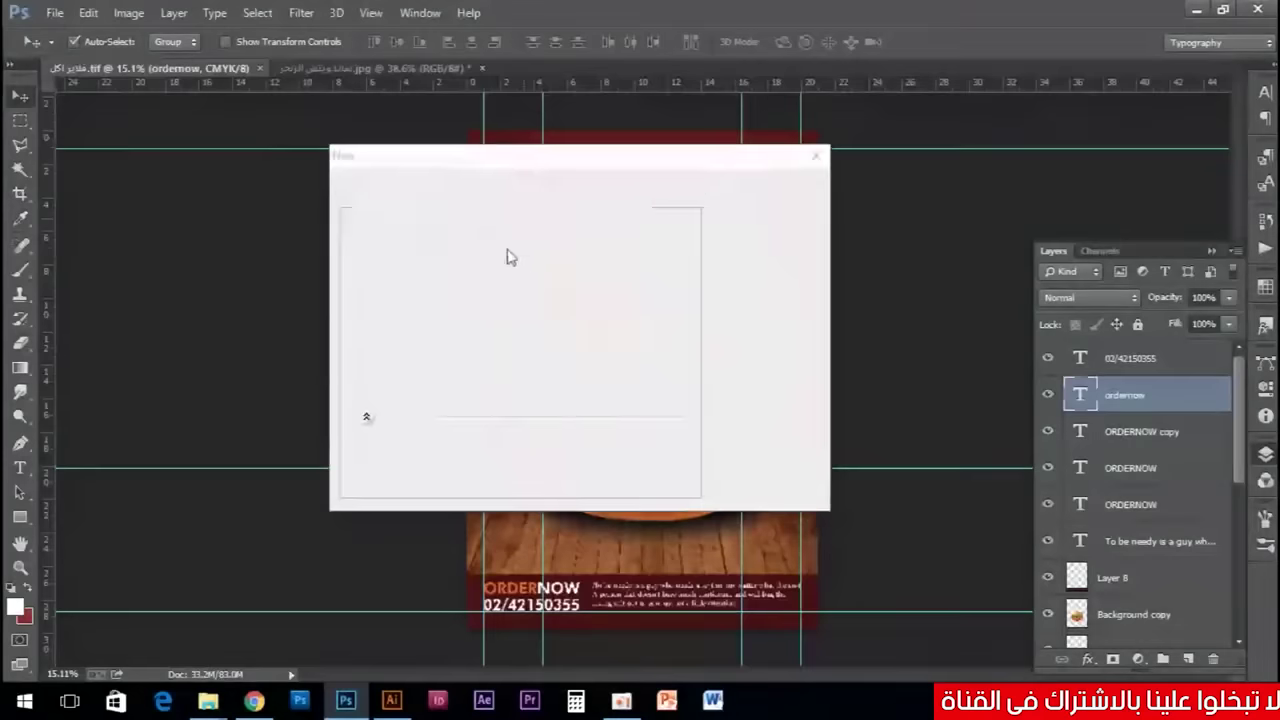
{"action": "left_click", "coordinate": [563, 211]}
{"action": "left_click", "coordinate": [520, 340]}
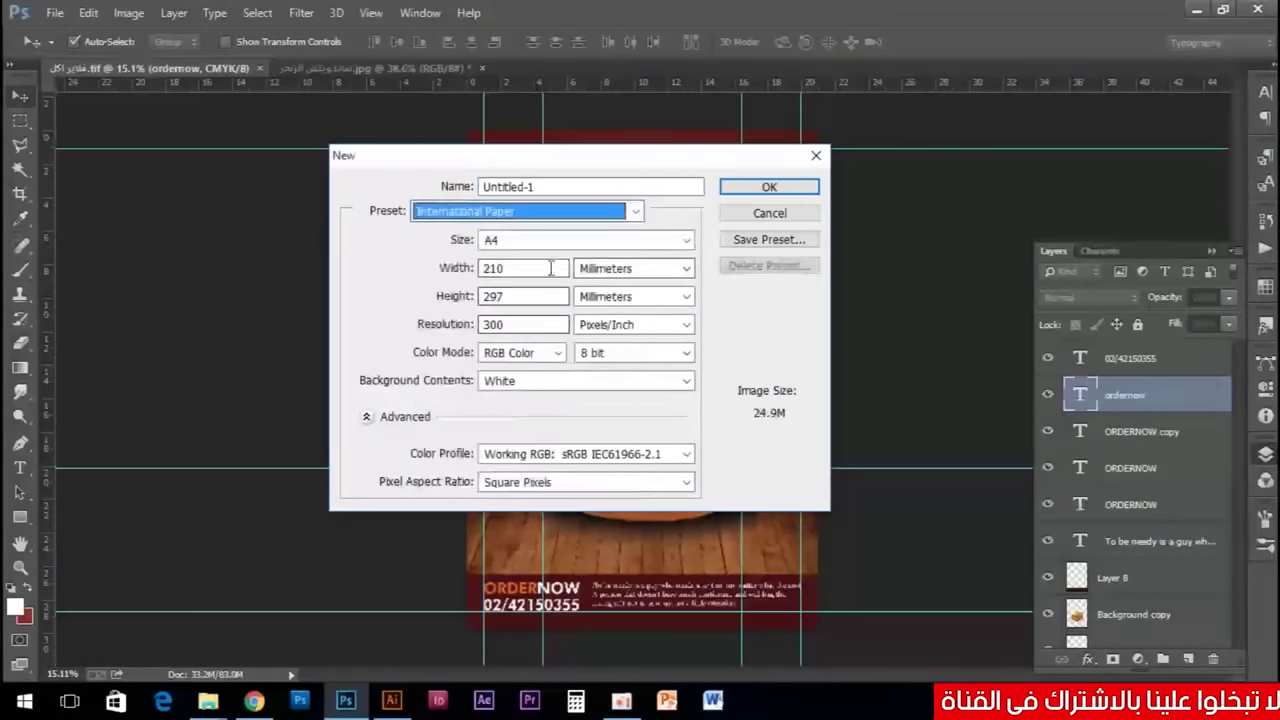
{"action": "left_click", "coordinate": [540, 355]}
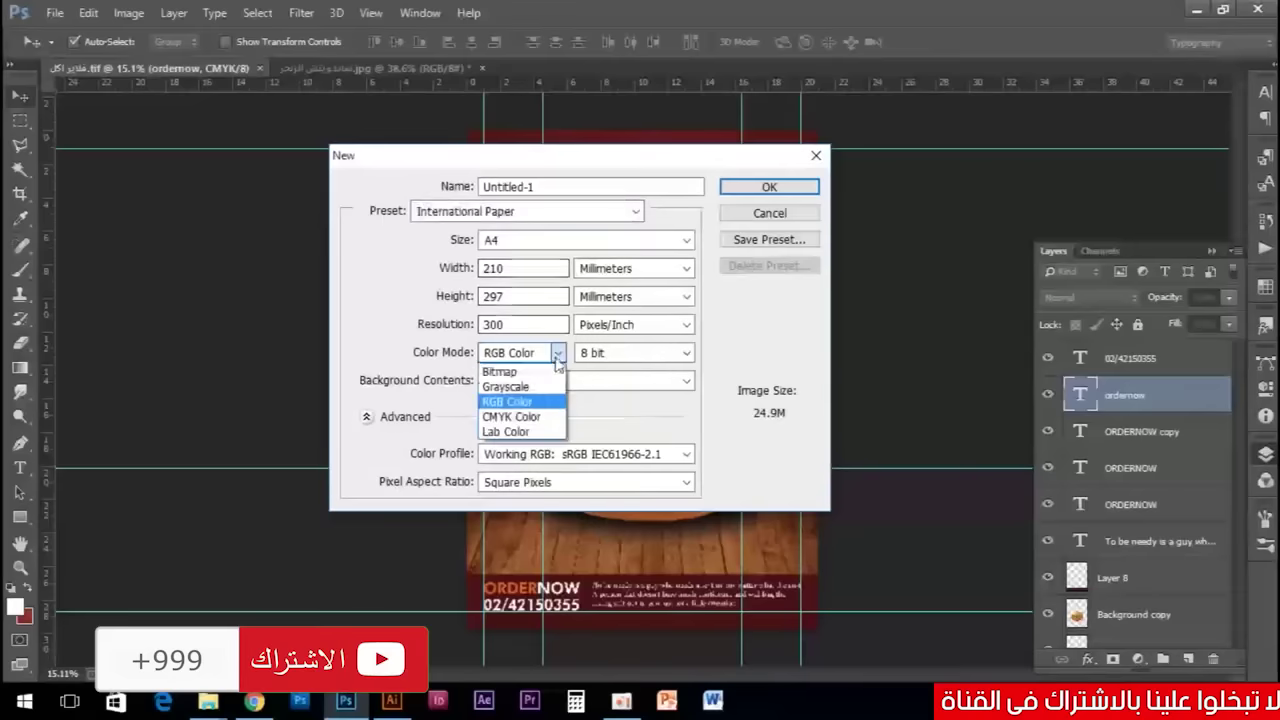
{"action": "left_click", "coordinate": [524, 418]}
{"action": "left_click", "coordinate": [770, 211]}
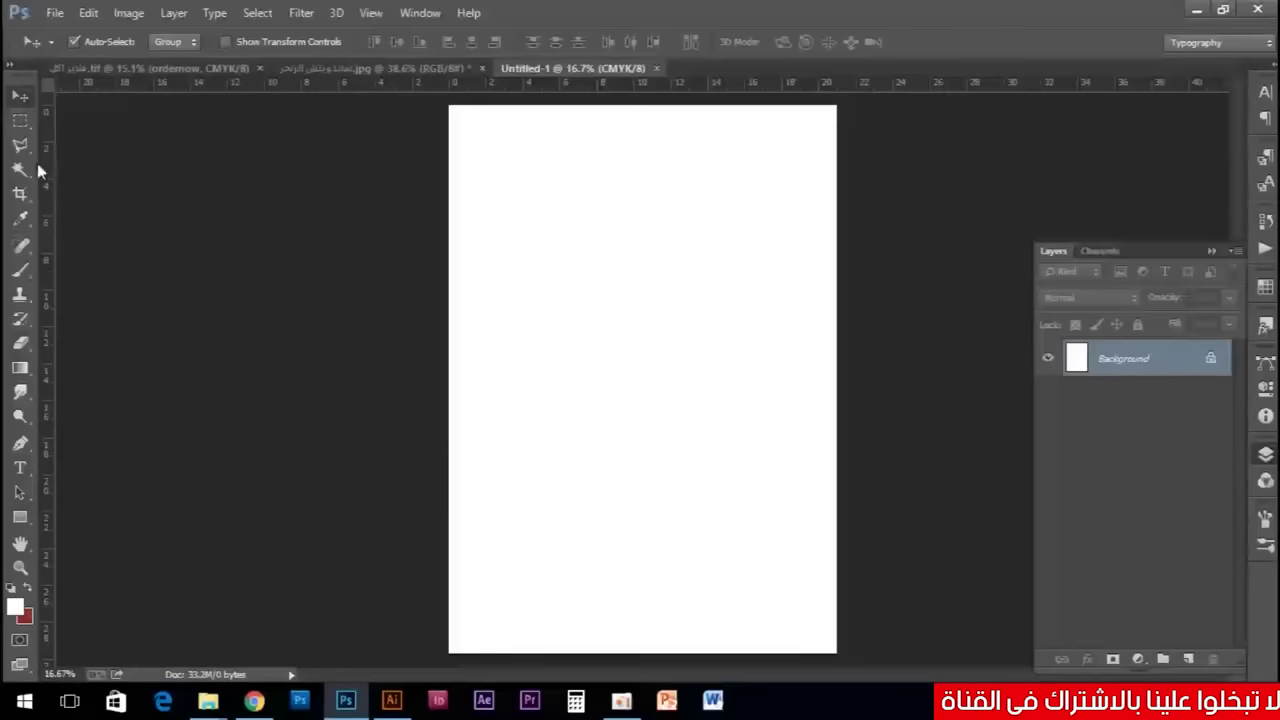
Place margin guides near the page's left, top, bottom and right edges.
{"action": "left_click_drag", "start_coordinate": [45, 195], "coordinate": [468, 217]}
{"action": "mouse_move", "coordinate": [495, 90]}
{"action": "left_mouse_down"}
{"action": "mouse_move", "coordinate": [503, 146]}
{"action": "mouse_move", "coordinate": [497, 120]}
{"action": "left_mouse_up"}
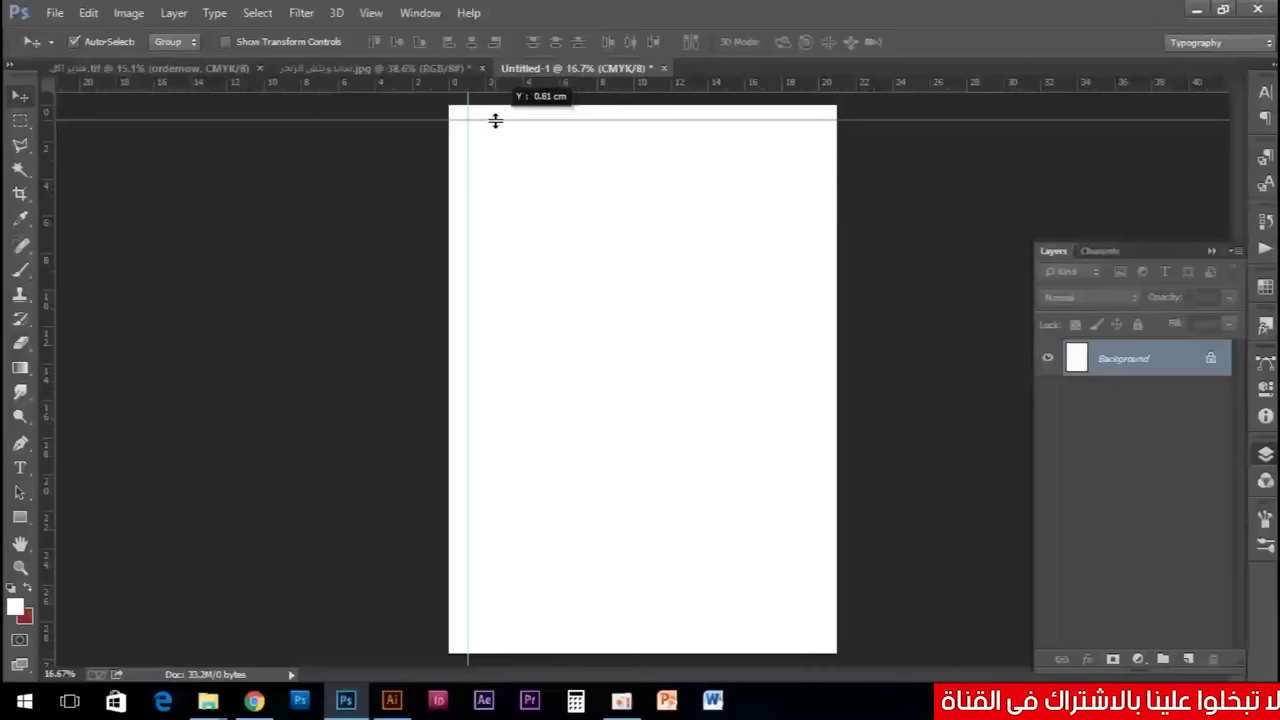
{"action": "left_click_drag", "start_coordinate": [495, 120], "coordinate": [495, 124]}
{"action": "left_click", "coordinate": [20, 120]}
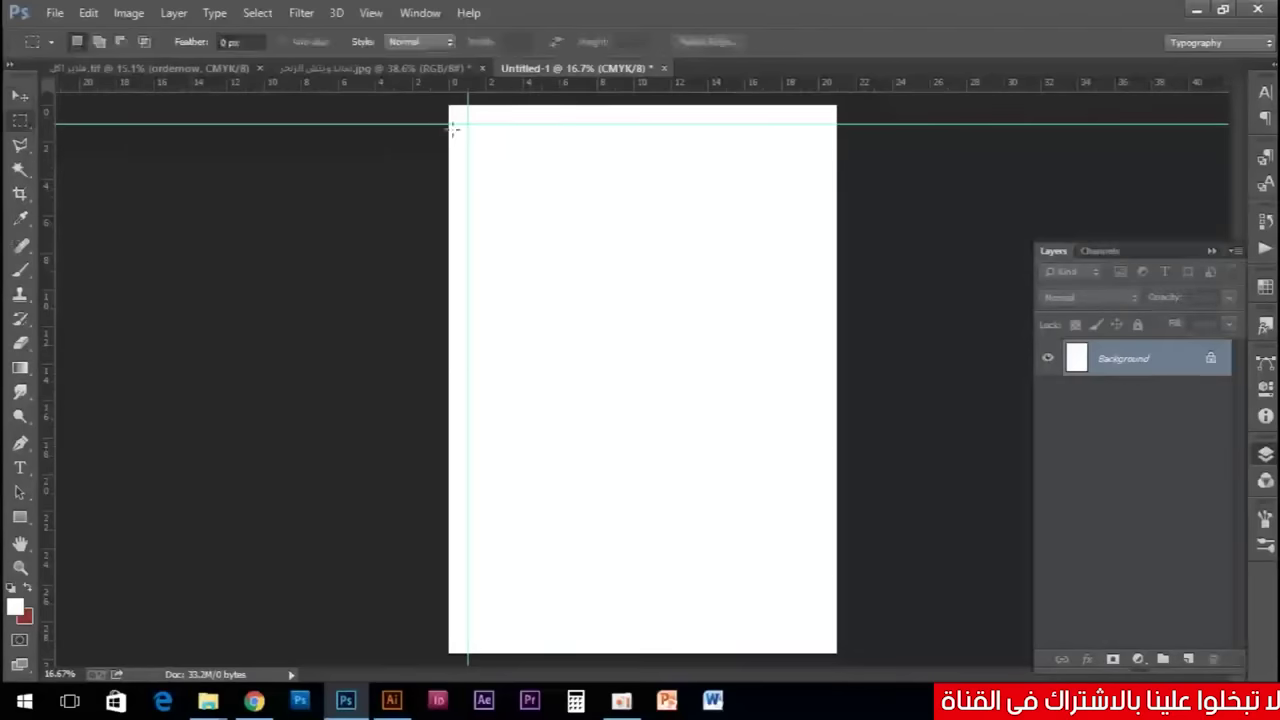
{"action": "left_click_drag", "start_coordinate": [460, 116], "coordinate": [828, 647]}
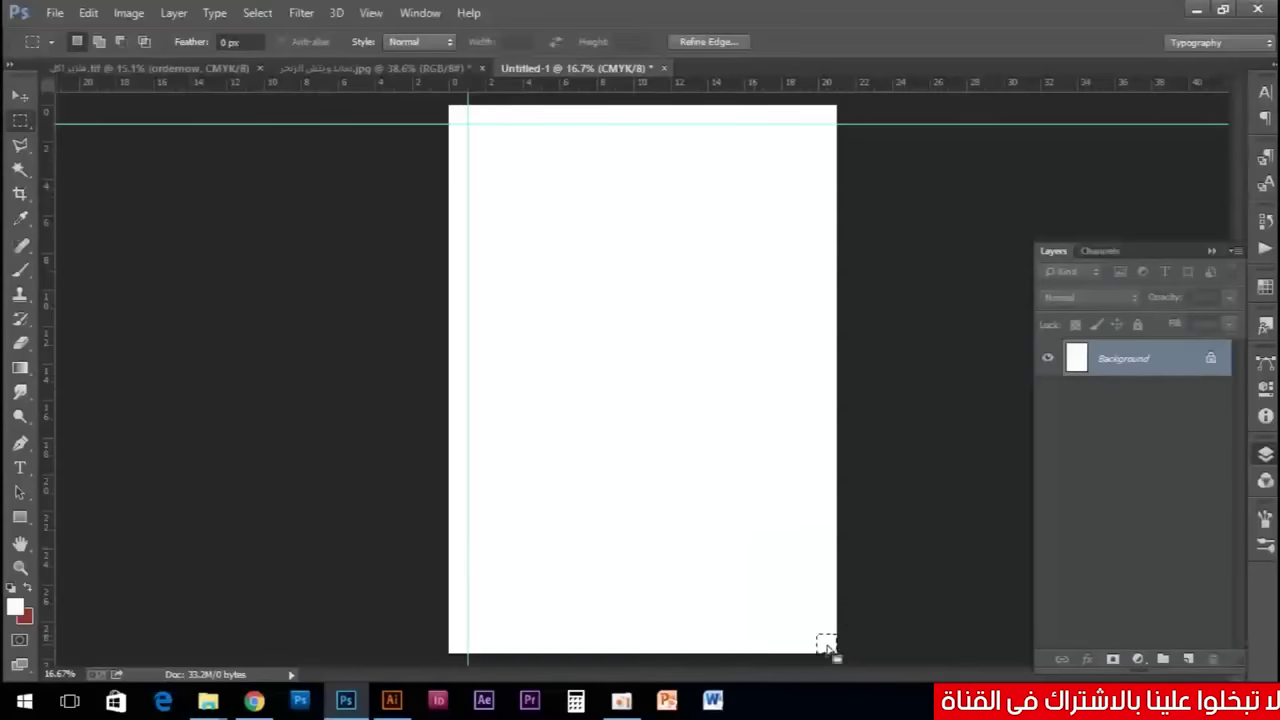
{"action": "left_click_drag", "start_coordinate": [775, 93], "coordinate": [812, 634]}
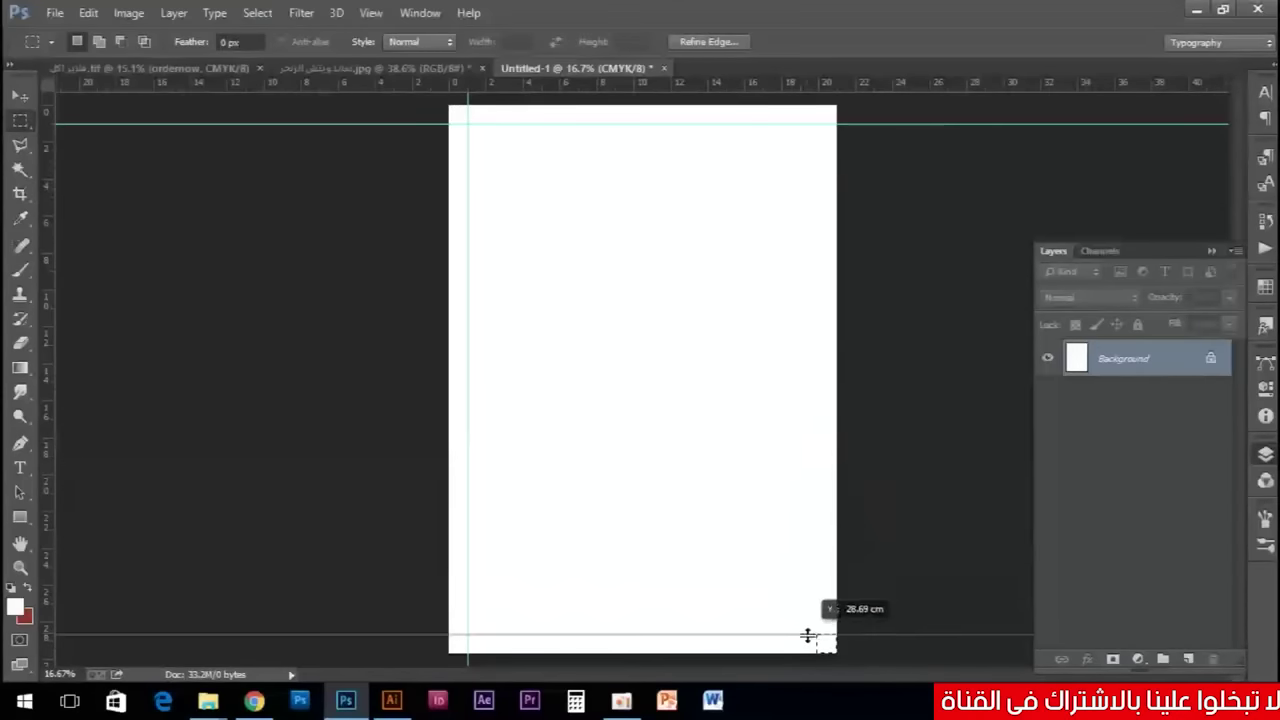
{"action": "left_click_drag", "start_coordinate": [52, 342], "coordinate": [817, 559]}
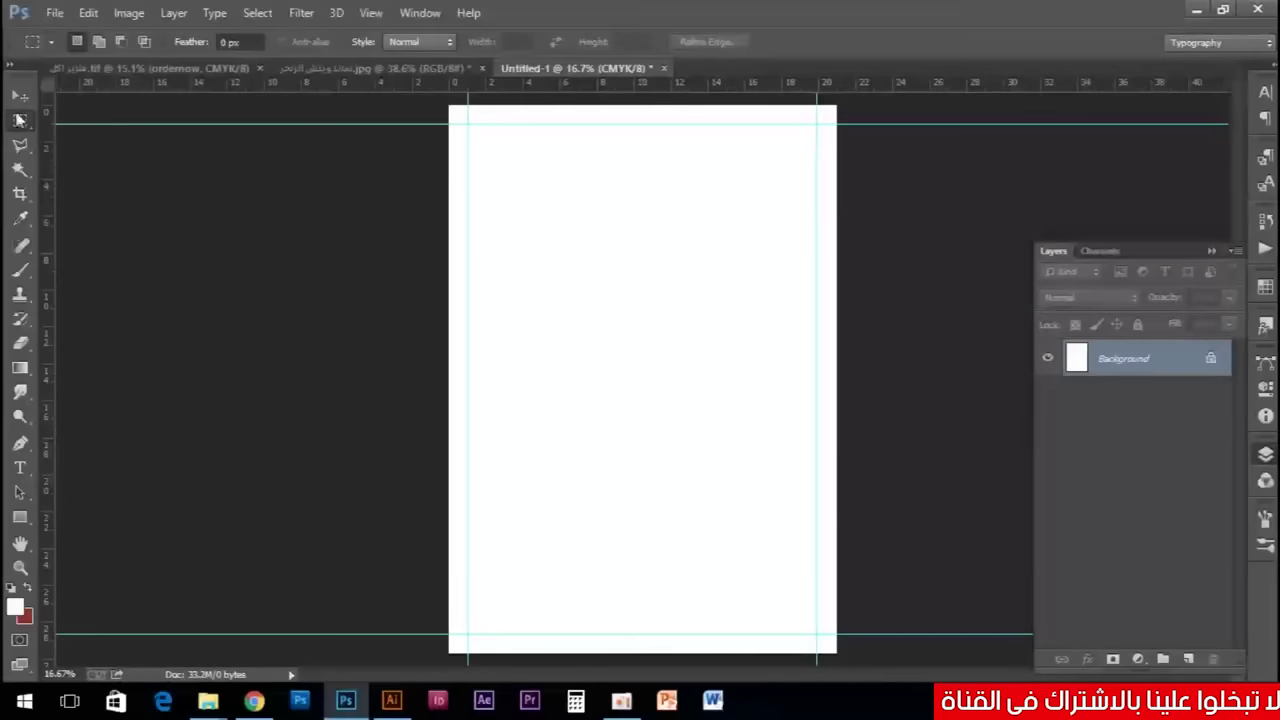
{"action": "key", "text": "v"}
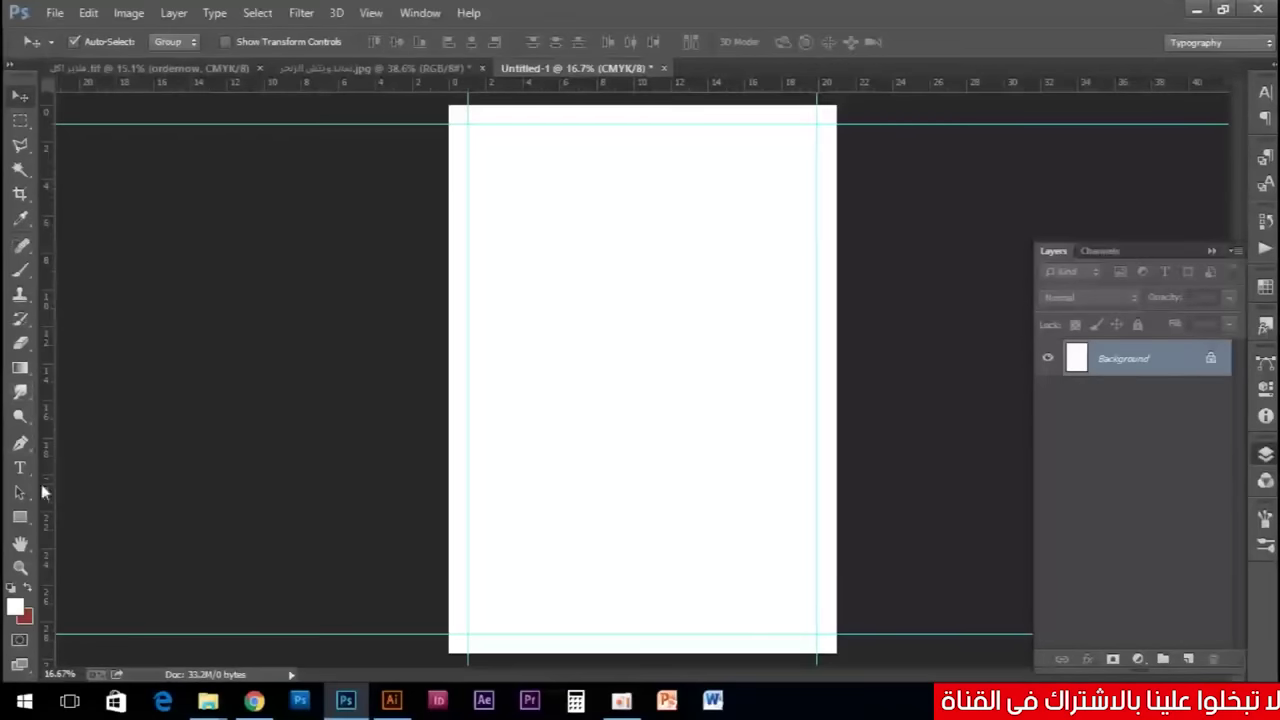
Add a horizontal guide at about 19.75 cm, select the page above it, and add Layer 1.
{"action": "left_click", "coordinate": [20, 120]}
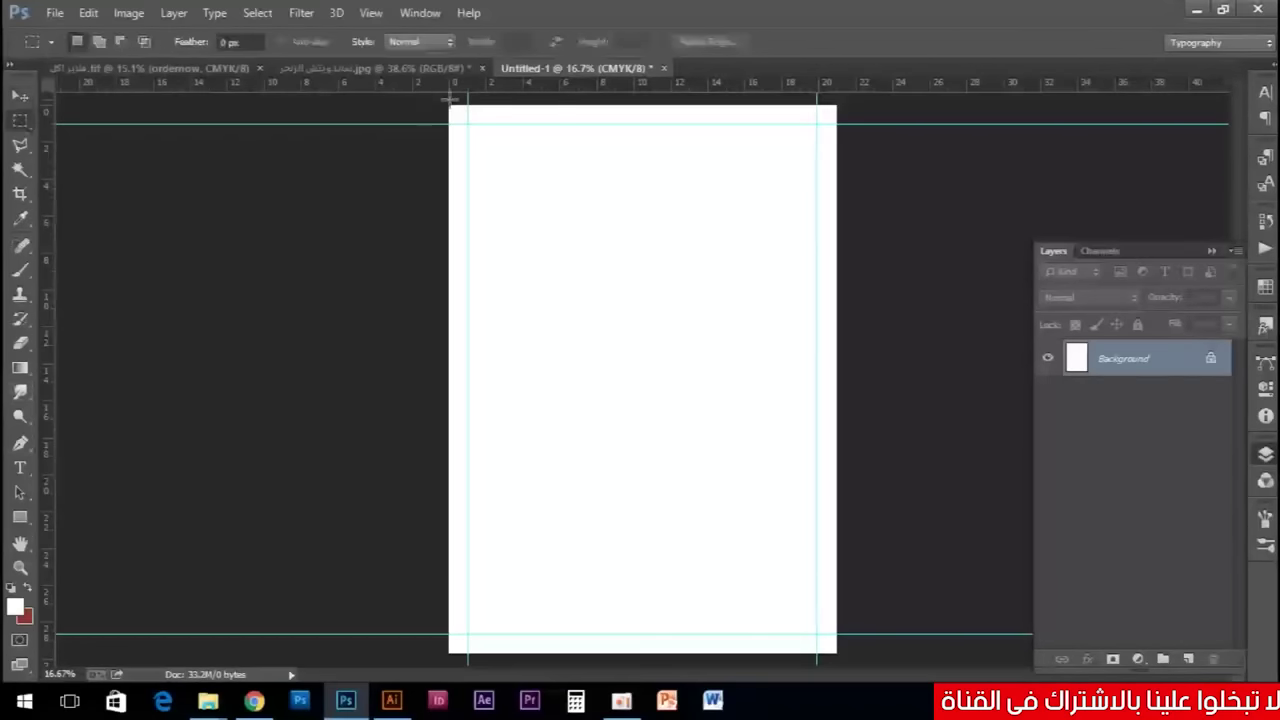
{"action": "left_click_drag", "start_coordinate": [548, 95], "coordinate": [591, 472]}
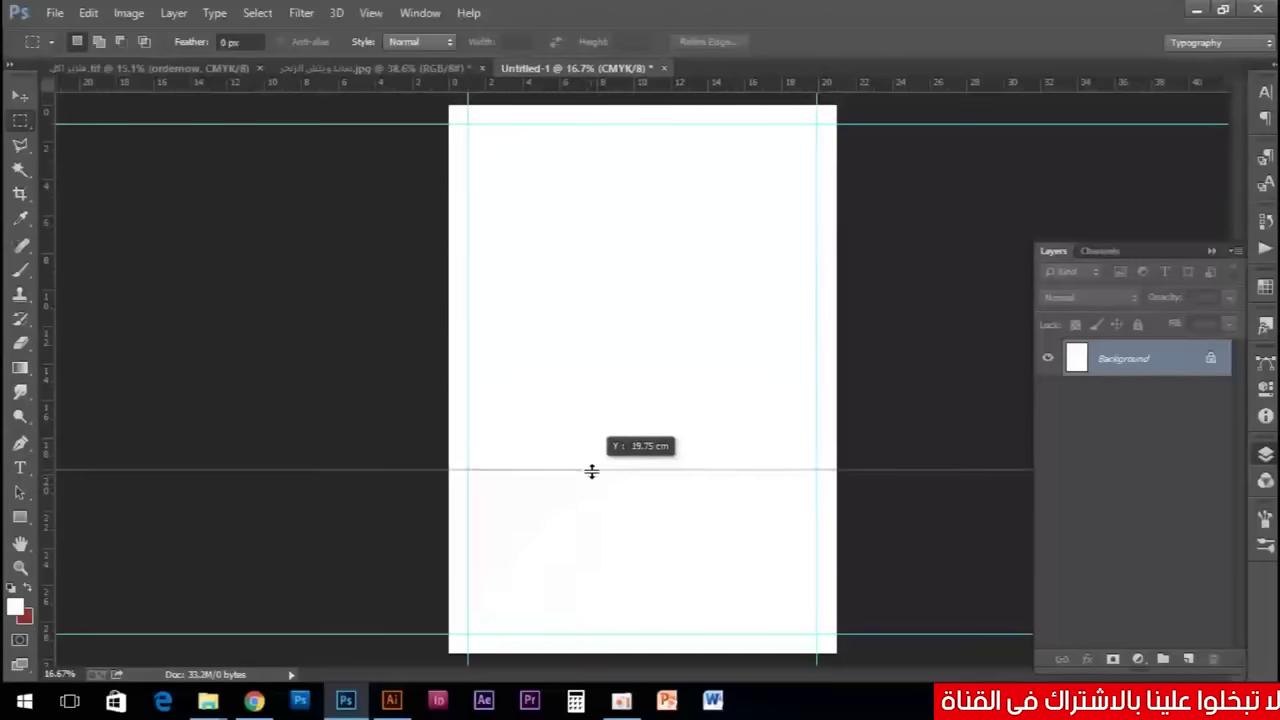
{"action": "left_click_drag", "start_coordinate": [591, 472], "coordinate": [591, 475]}
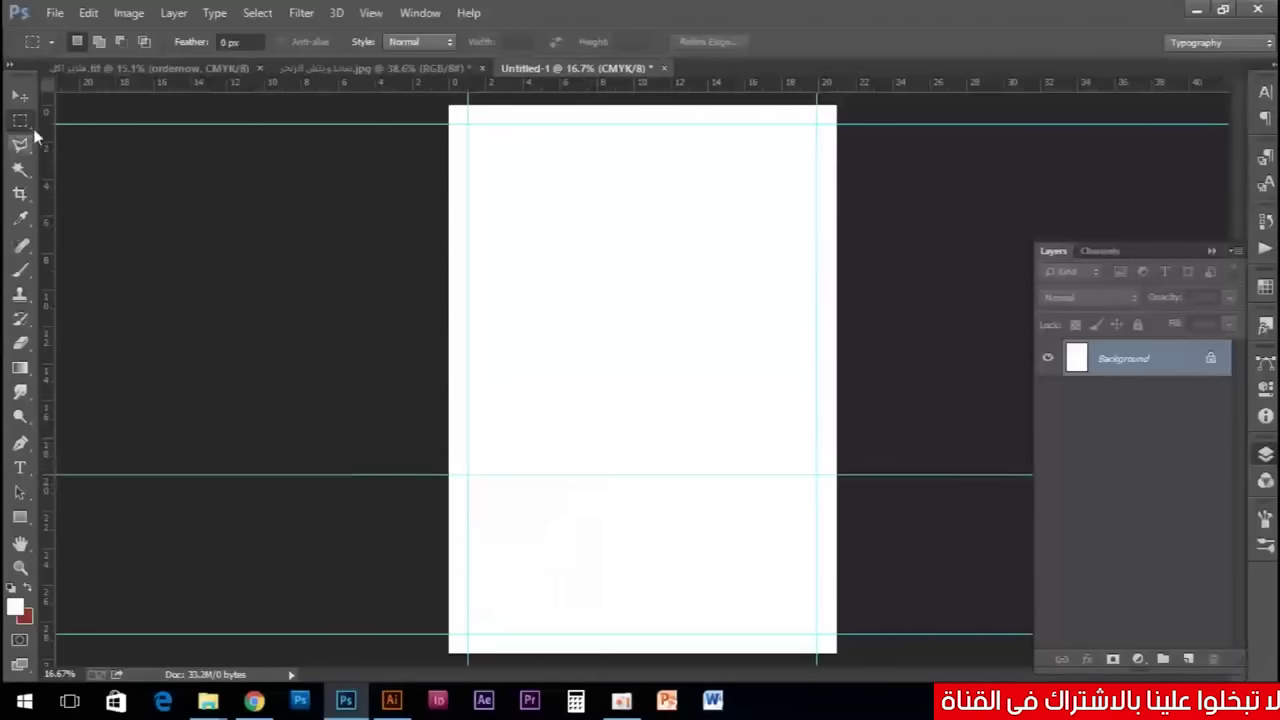
{"action": "left_click_drag", "start_coordinate": [449, 104], "coordinate": [867, 484]}
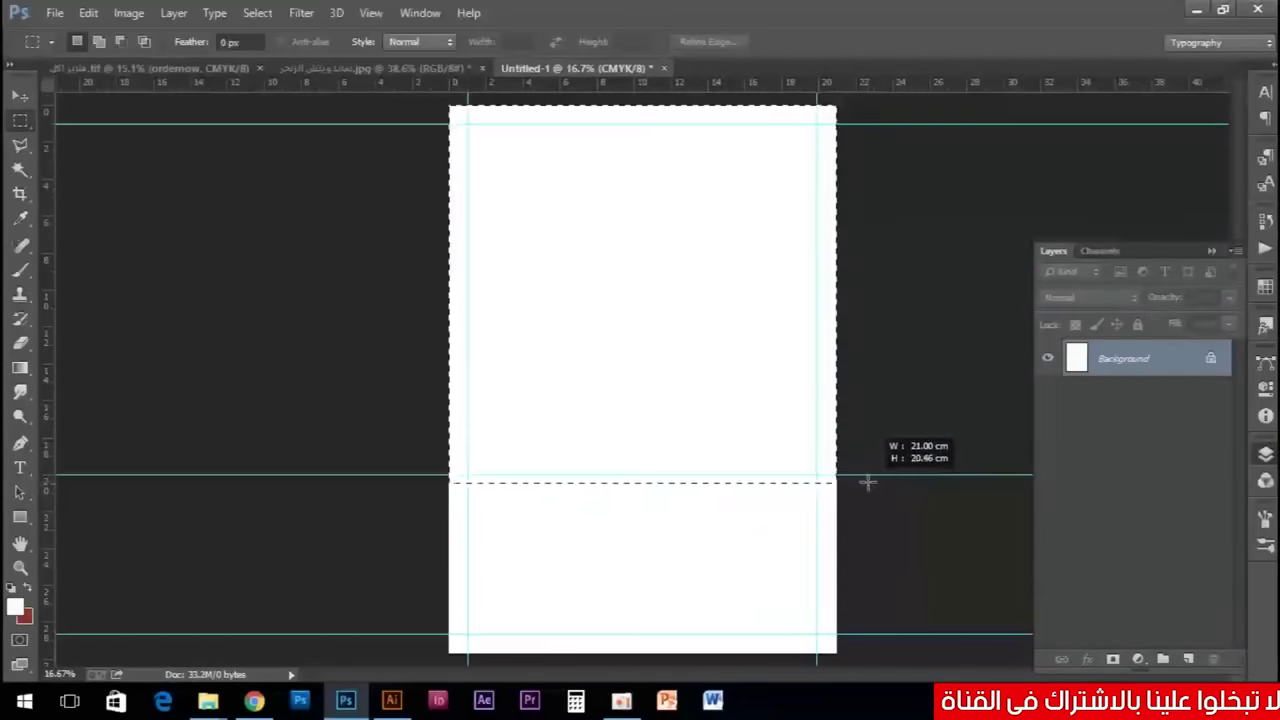
{"action": "left_click_drag", "start_coordinate": [867, 484], "coordinate": [867, 477]}
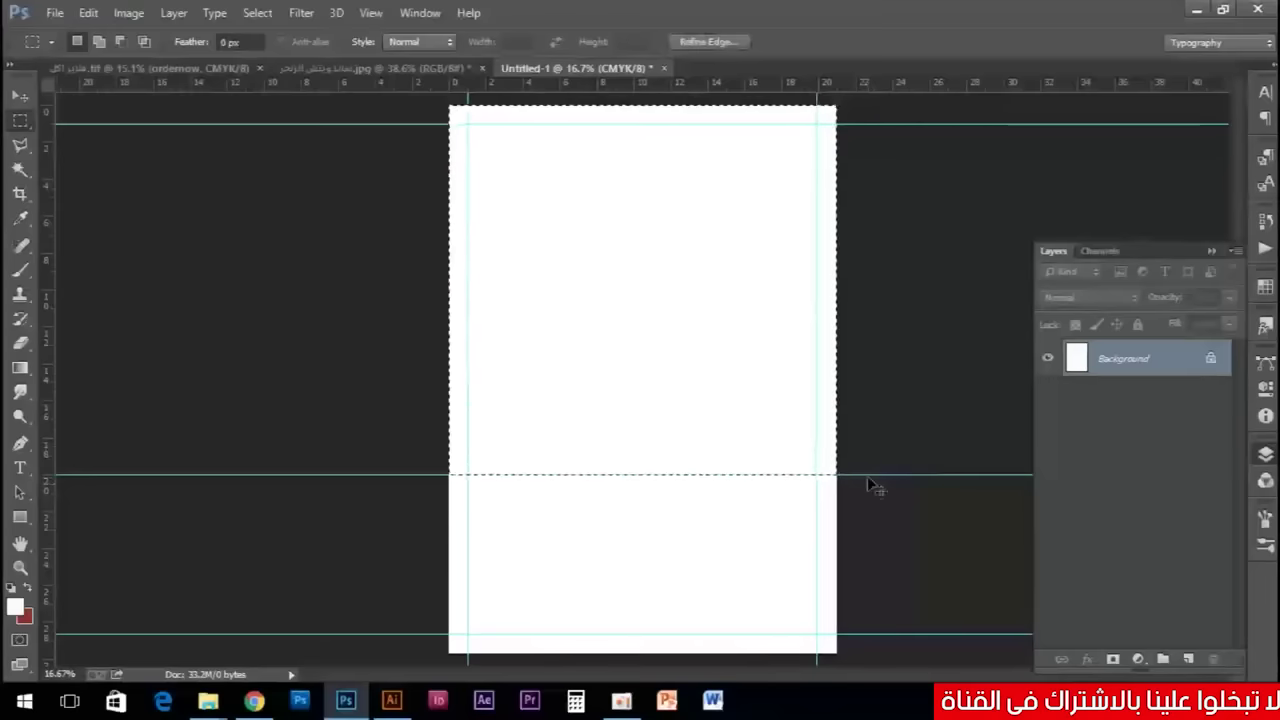
{"action": "key", "text": "ctrl+shift+n"}
{"action": "key", "text": "Return"}
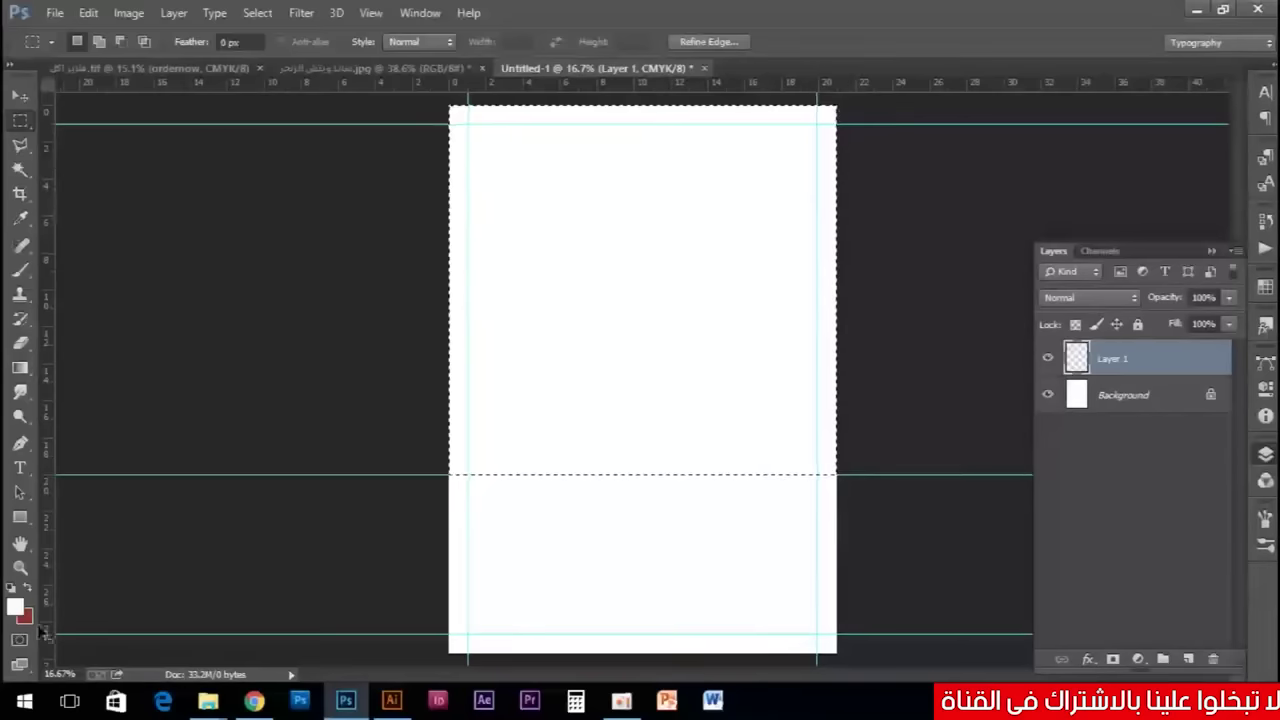
Fill the selection with dark red, then change the foreground colour to a brighter red.
{"action": "key", "text": "ctrl+BackSpace"}
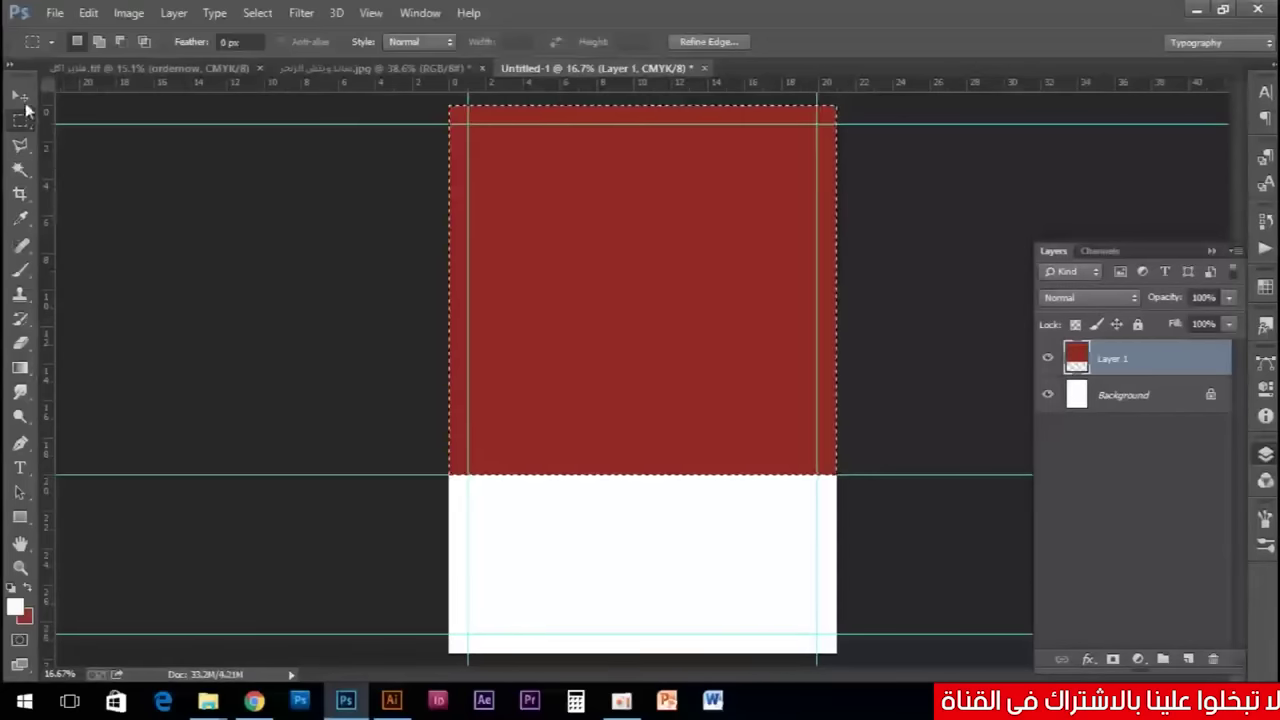
{"action": "left_click", "coordinate": [28, 588]}
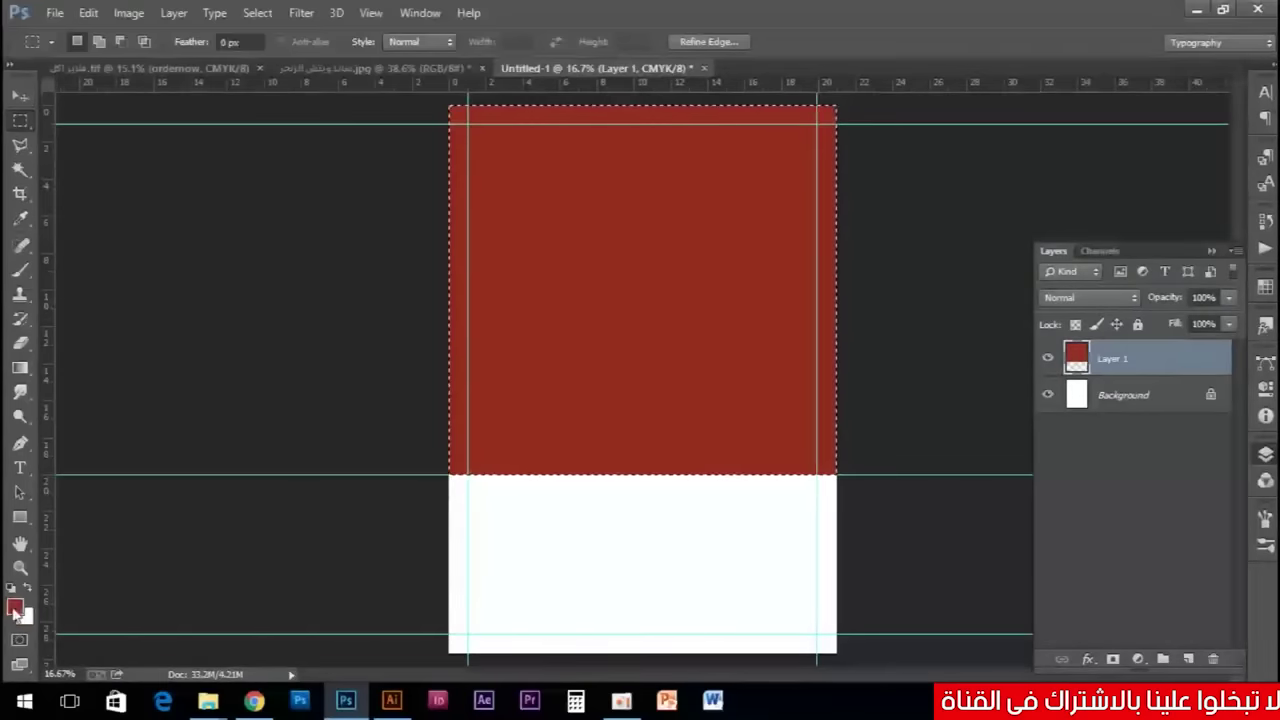
{"action": "left_click_drag", "start_coordinate": [486, 320], "coordinate": [484, 311]}
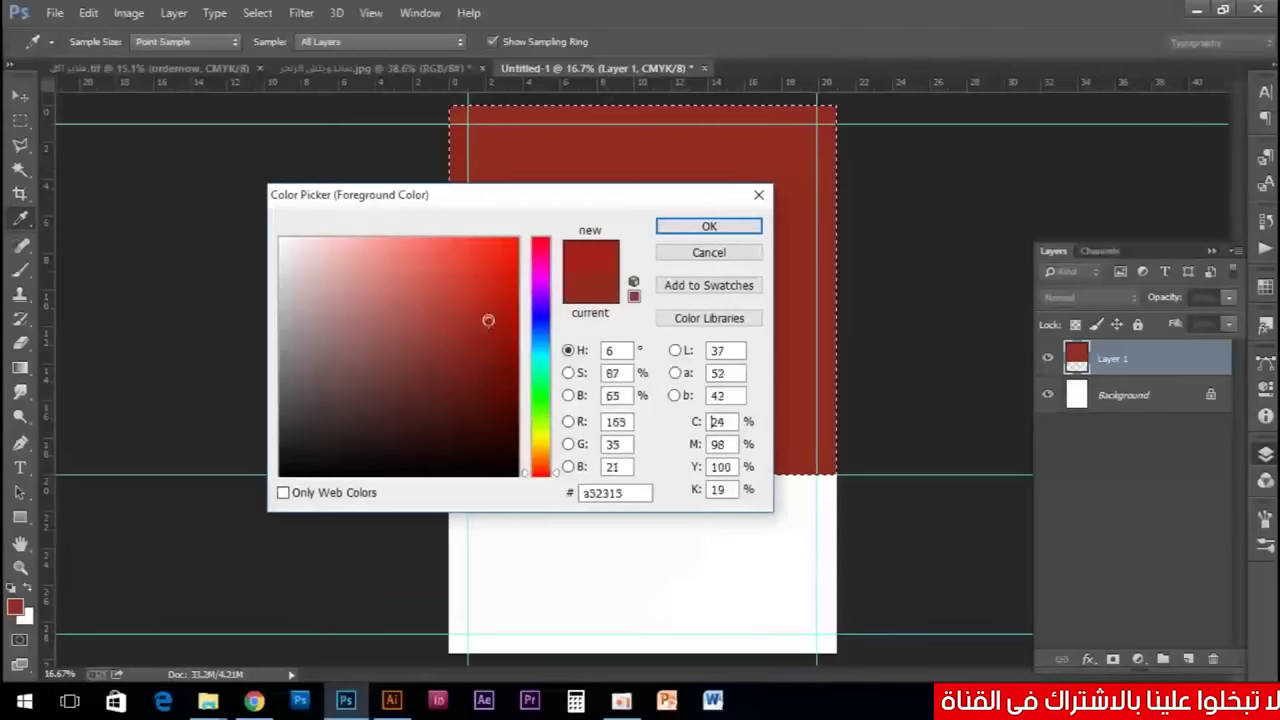
{"action": "key", "text": "Return"}
Refill the top area with the brighter red, deselect, and show the desktop.
{"action": "key", "text": "m"}
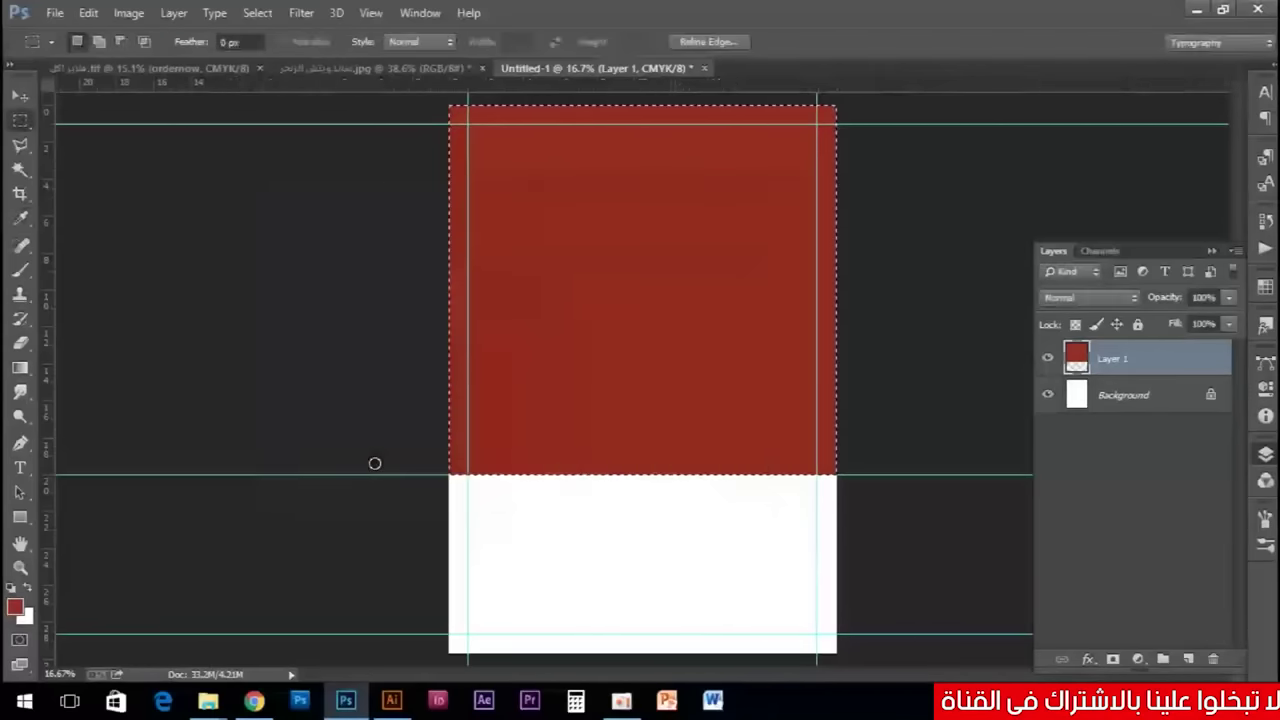
{"action": "key", "text": "alt+BackSpace"}
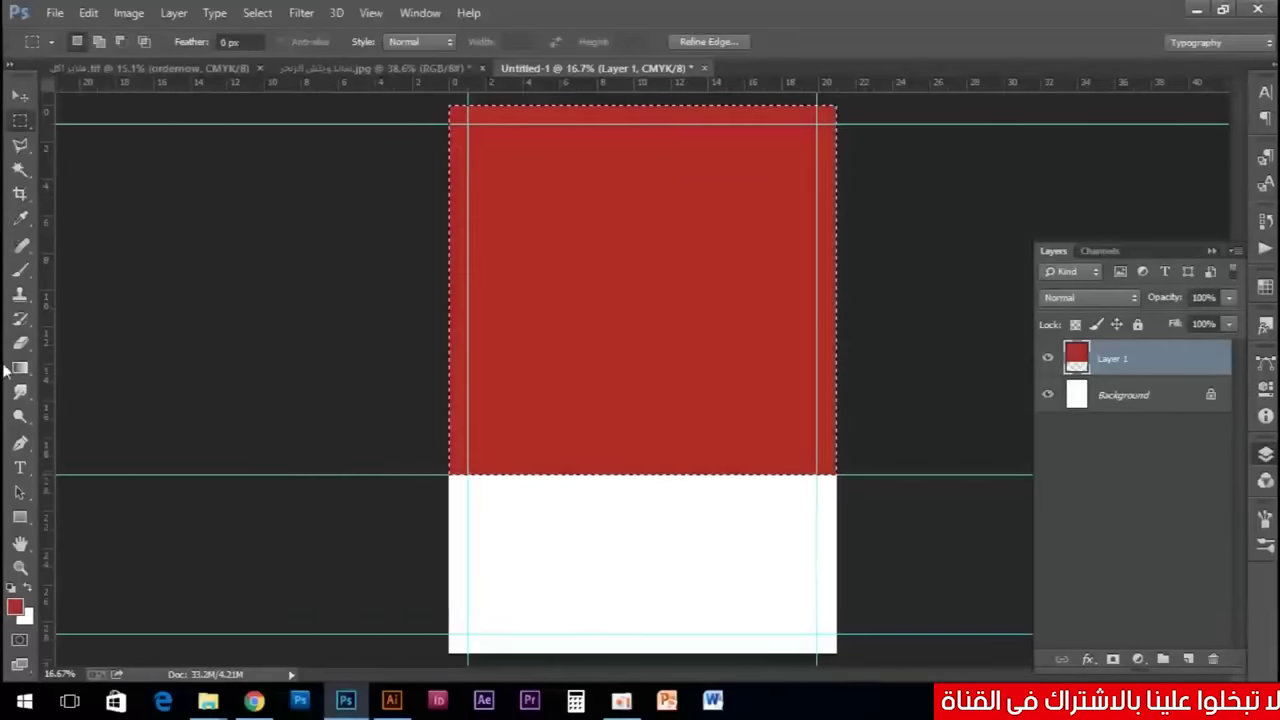
{"action": "left_click", "coordinate": [19, 94]}
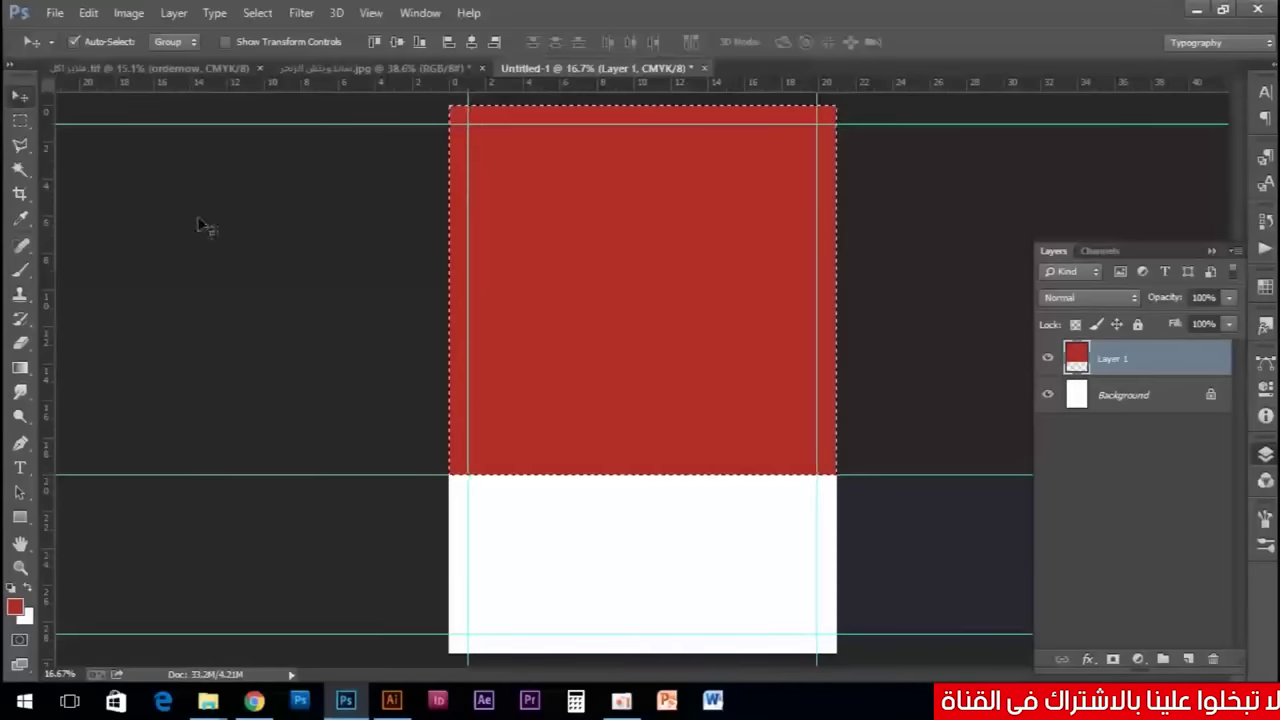
{"action": "key", "text": "ctrl+d"}
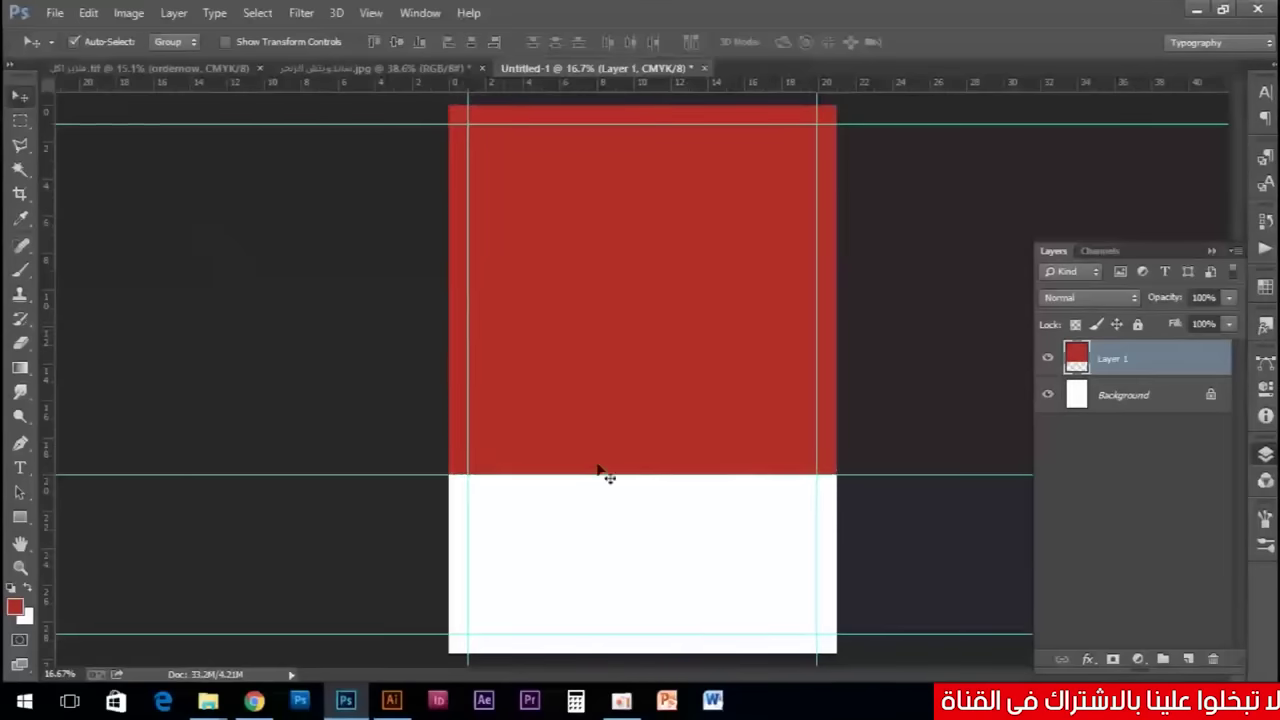
{"action": "key", "text": "super+d"}
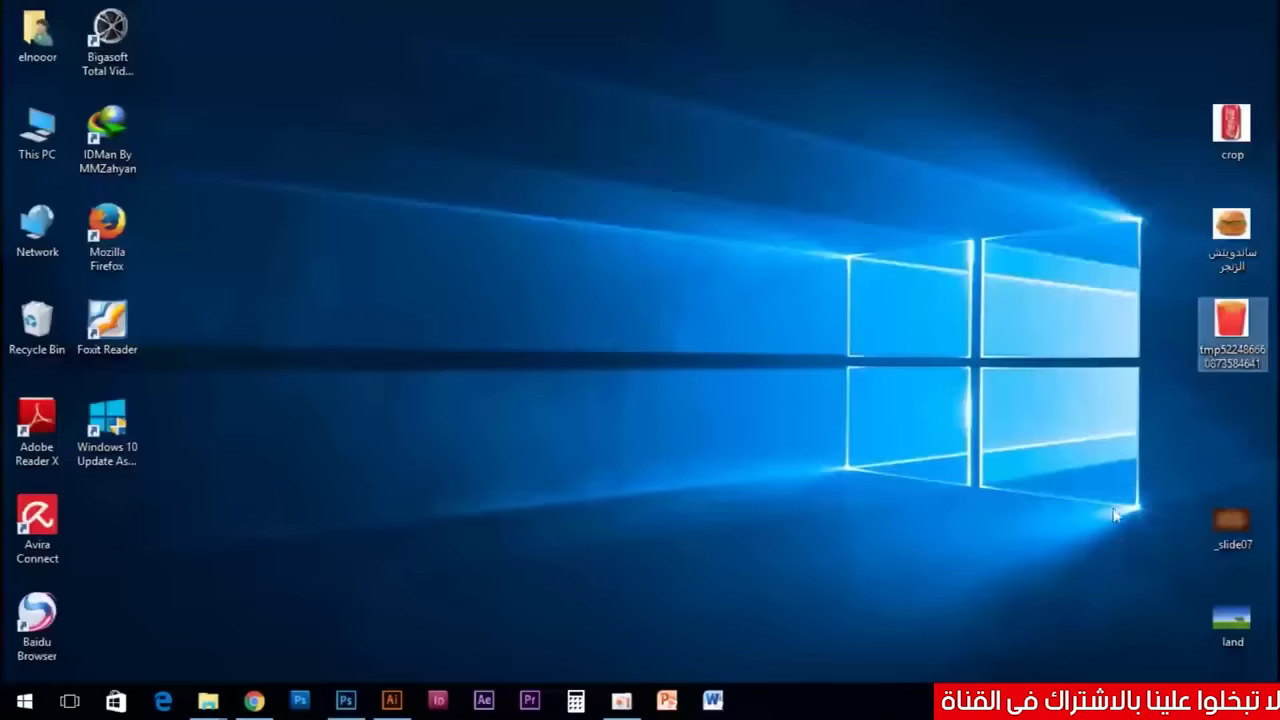
Bring the wood floor image into the flyer and skew it in perspective, widening toward the bottom.
{"action": "left_click_drag", "start_coordinate": [1245, 535], "coordinate": [648, 569]}
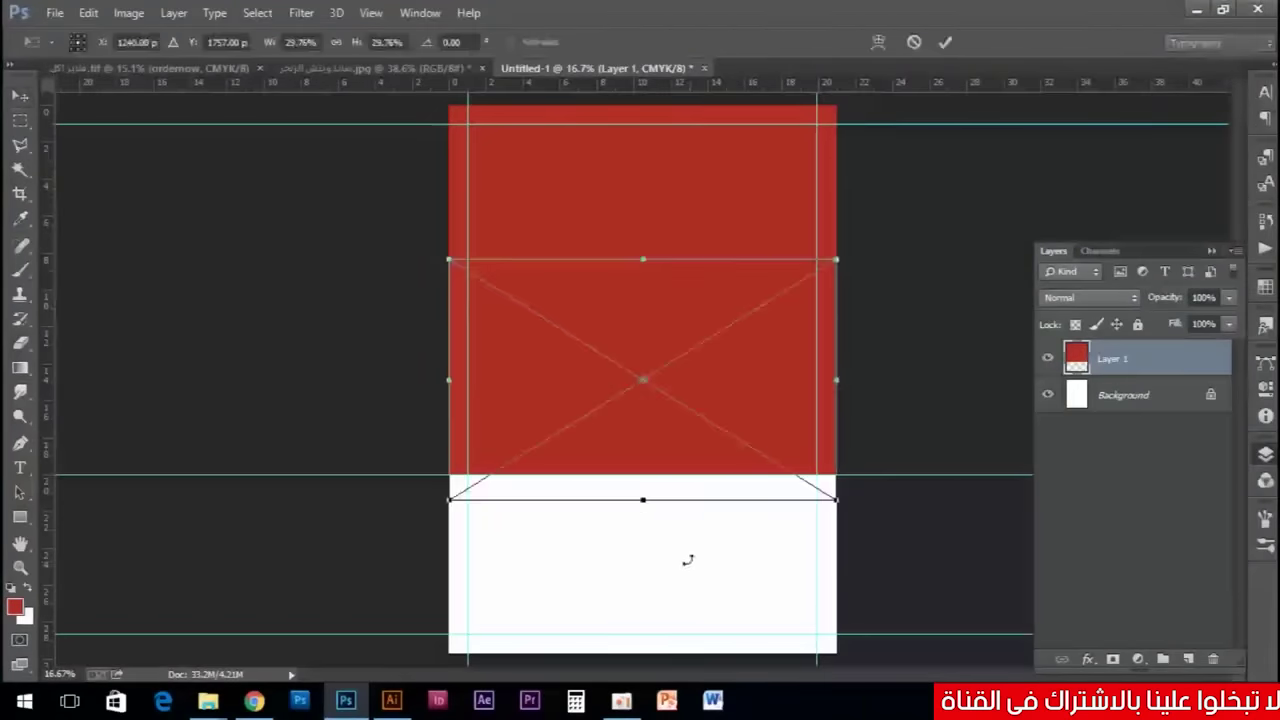
{"action": "left_click_drag", "start_coordinate": [755, 358], "coordinate": [769, 502]}
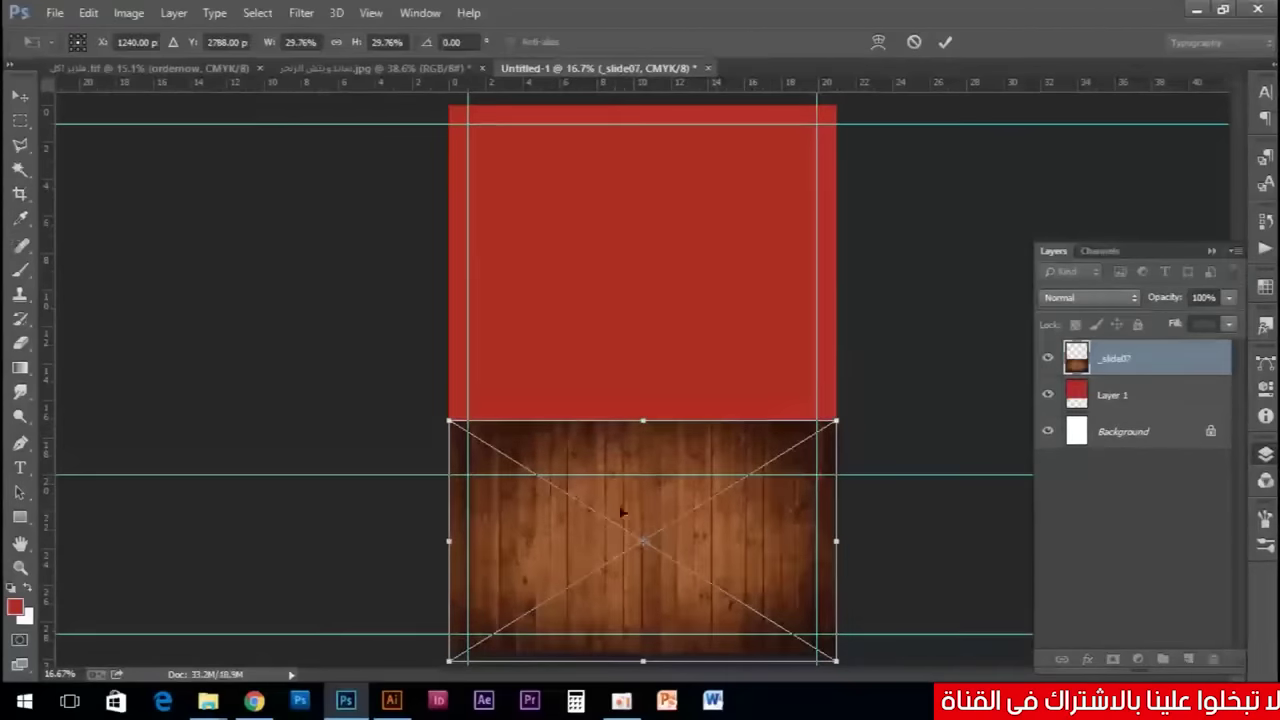
{"action": "right_click", "coordinate": [766, 515]}
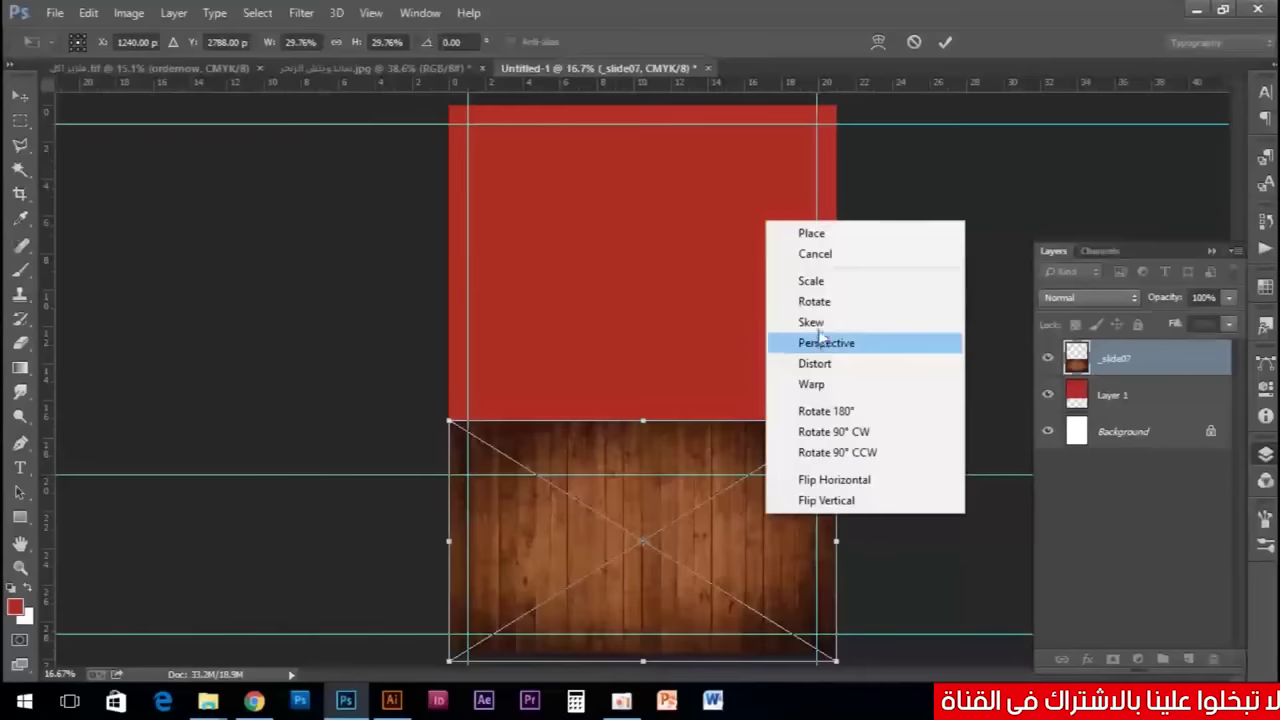
{"action": "left_click", "coordinate": [862, 323]}
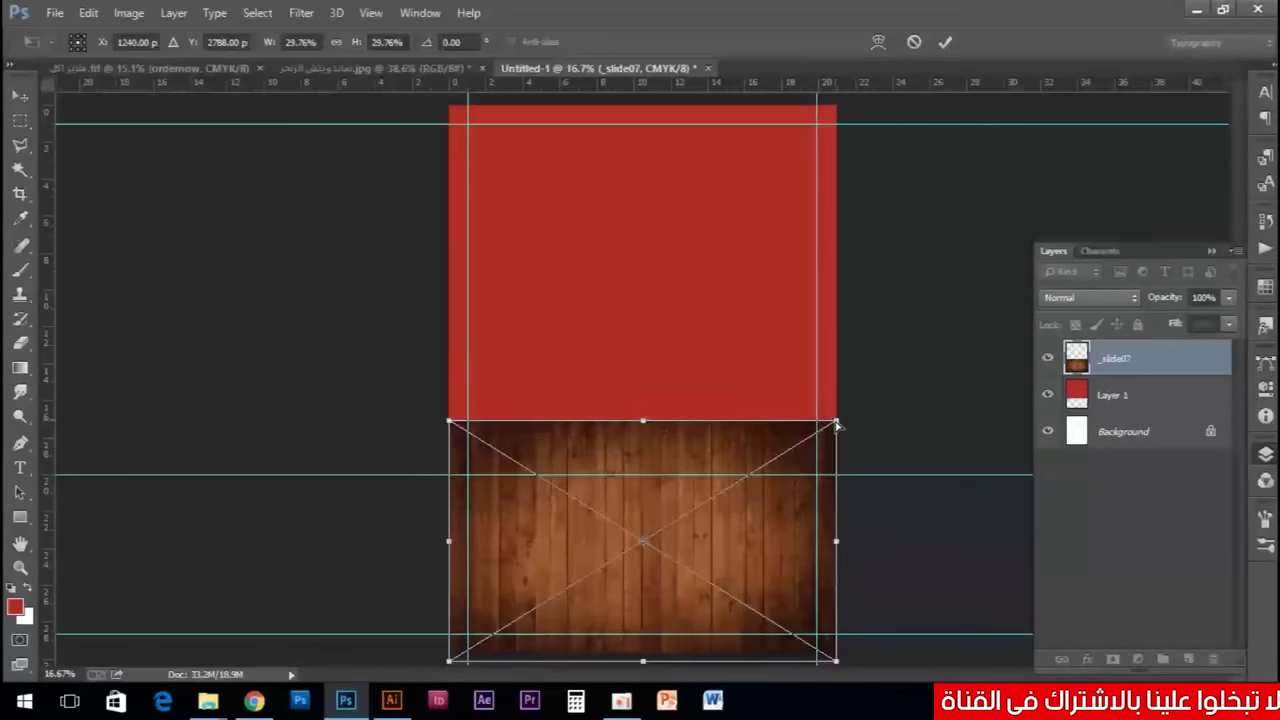
{"action": "left_click_drag", "start_coordinate": [836, 424], "coordinate": [783, 461]}
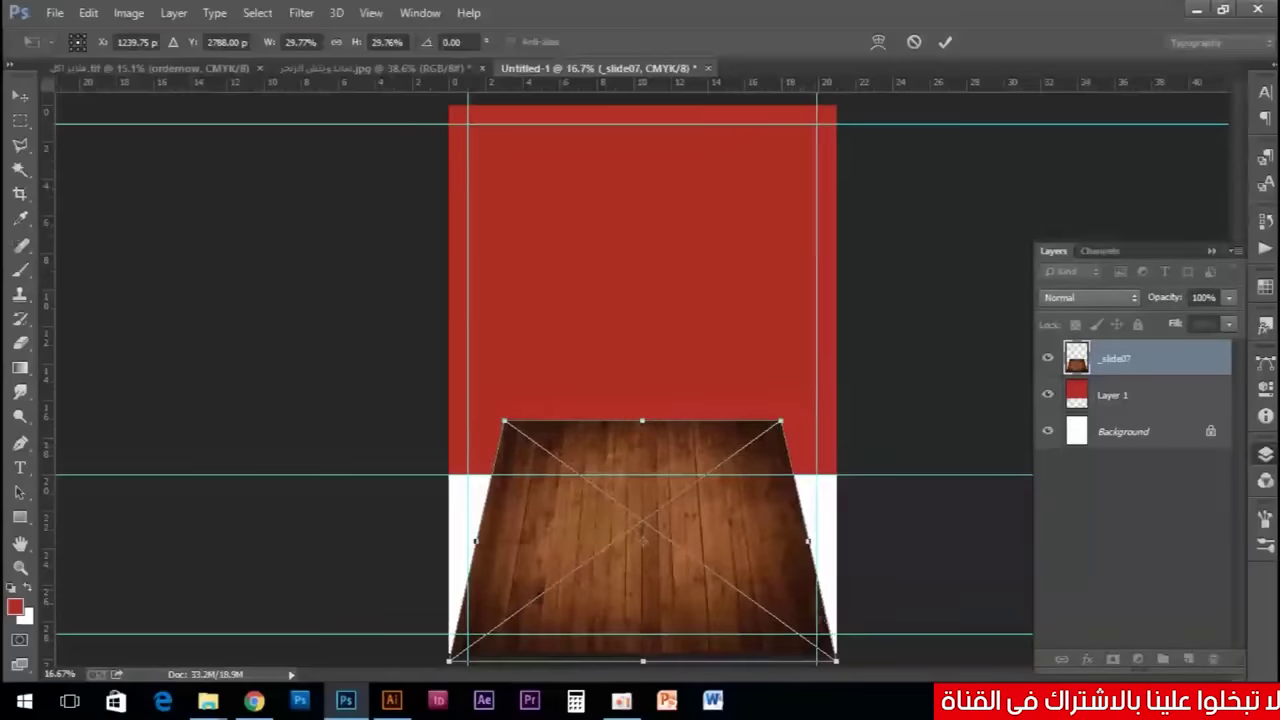
{"action": "left_click_drag", "start_coordinate": [836, 663], "coordinate": [871, 672]}
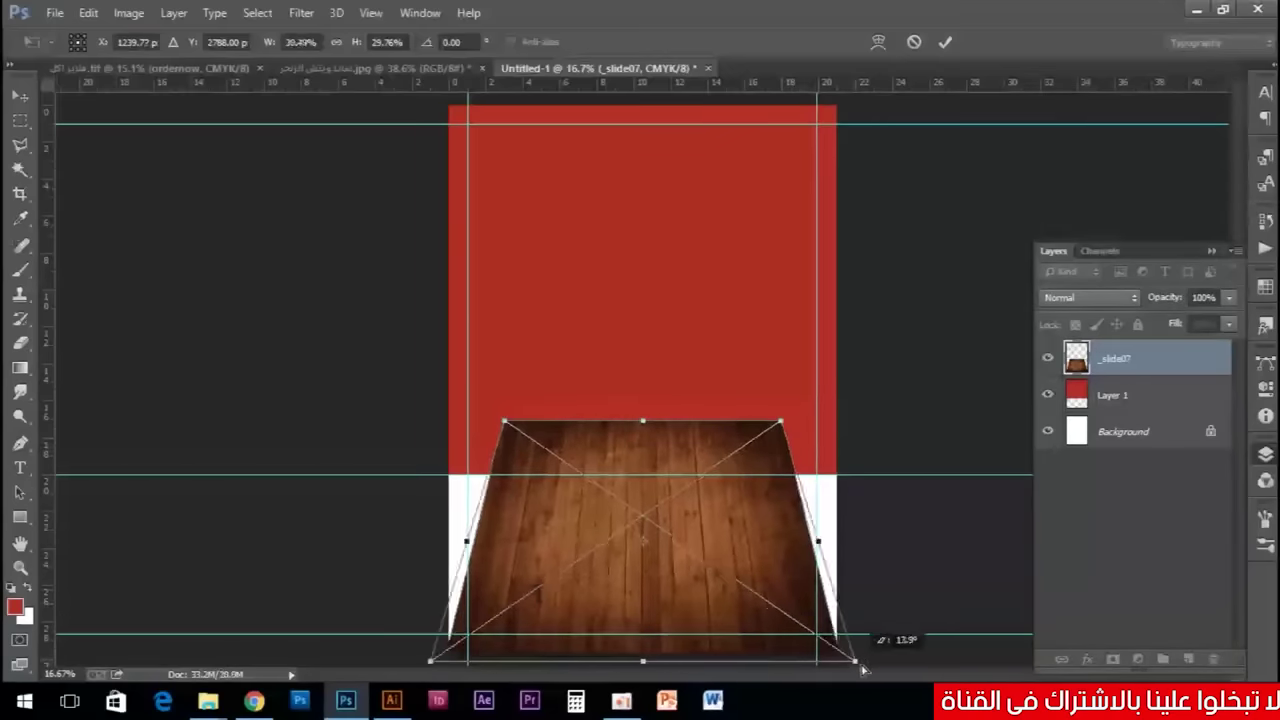
{"action": "left_click_drag", "start_coordinate": [871, 674], "coordinate": [872, 676]}
{"action": "left_click_drag", "start_coordinate": [792, 538], "coordinate": [790, 571]}
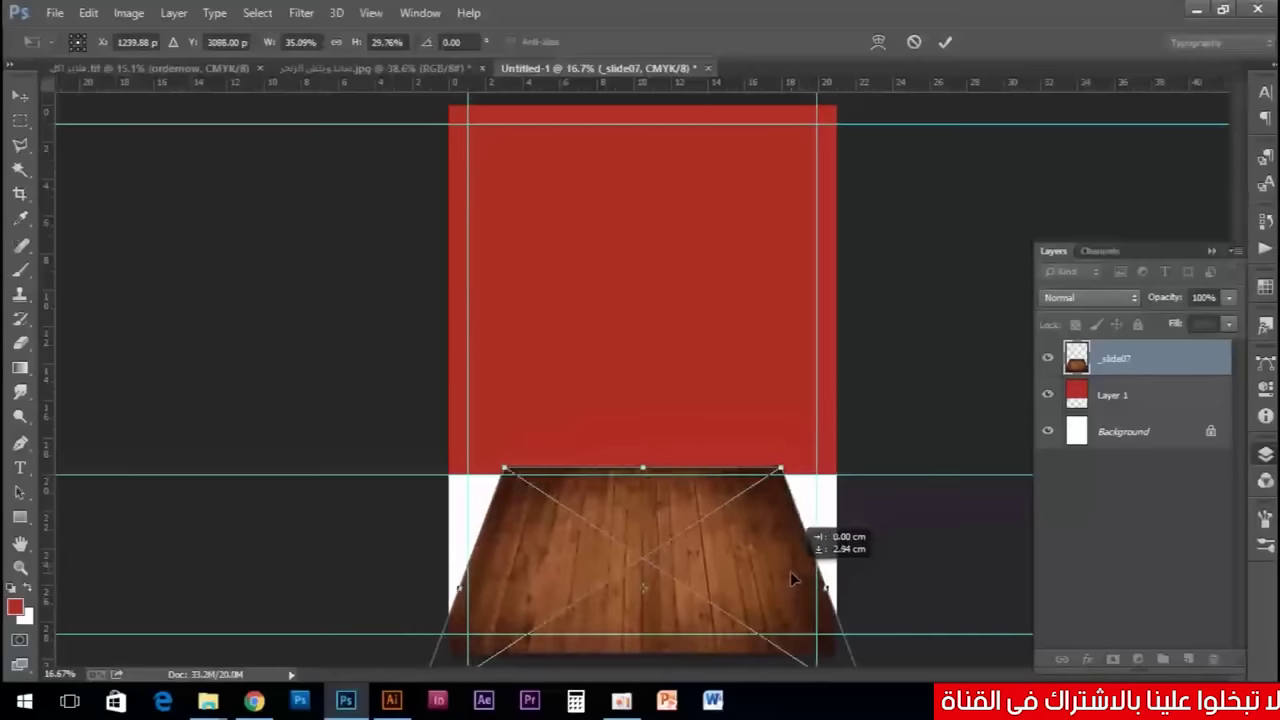
{"action": "key", "text": "Return"}
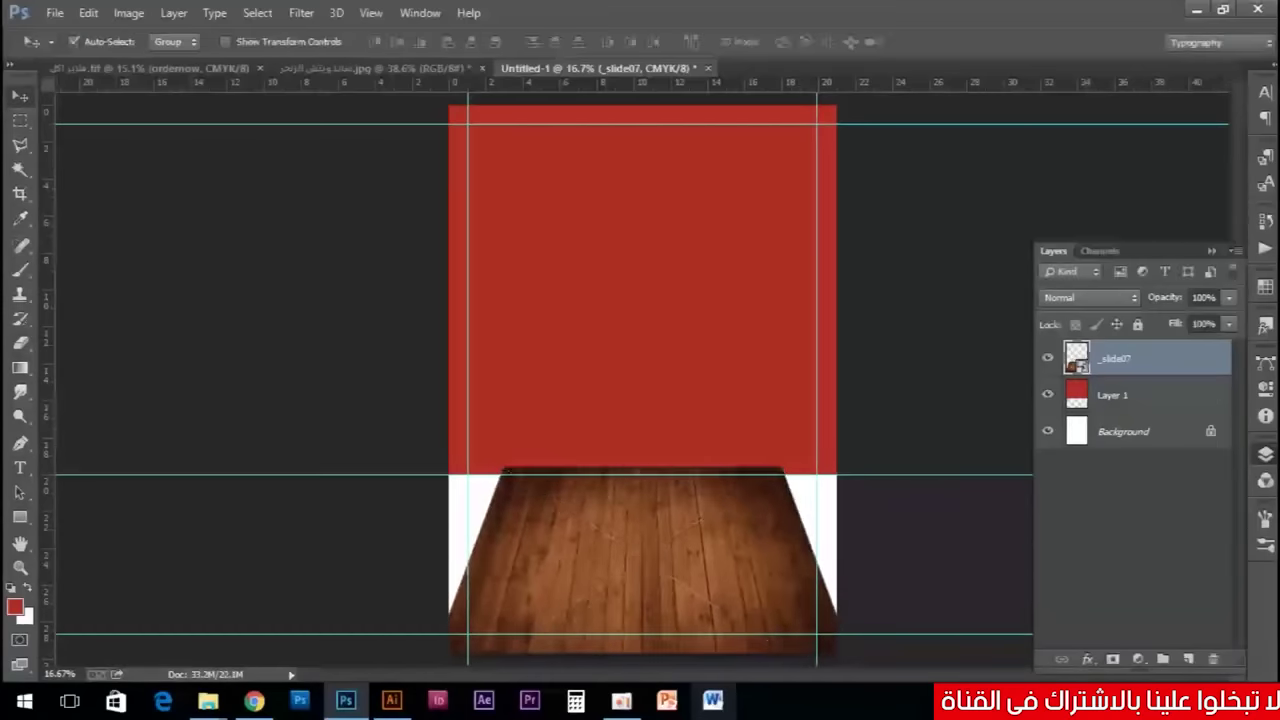
Stretch the floor wider to cover the page width, then view the ORDERNOW reference poster.
{"action": "key", "text": "ctrl+t"}
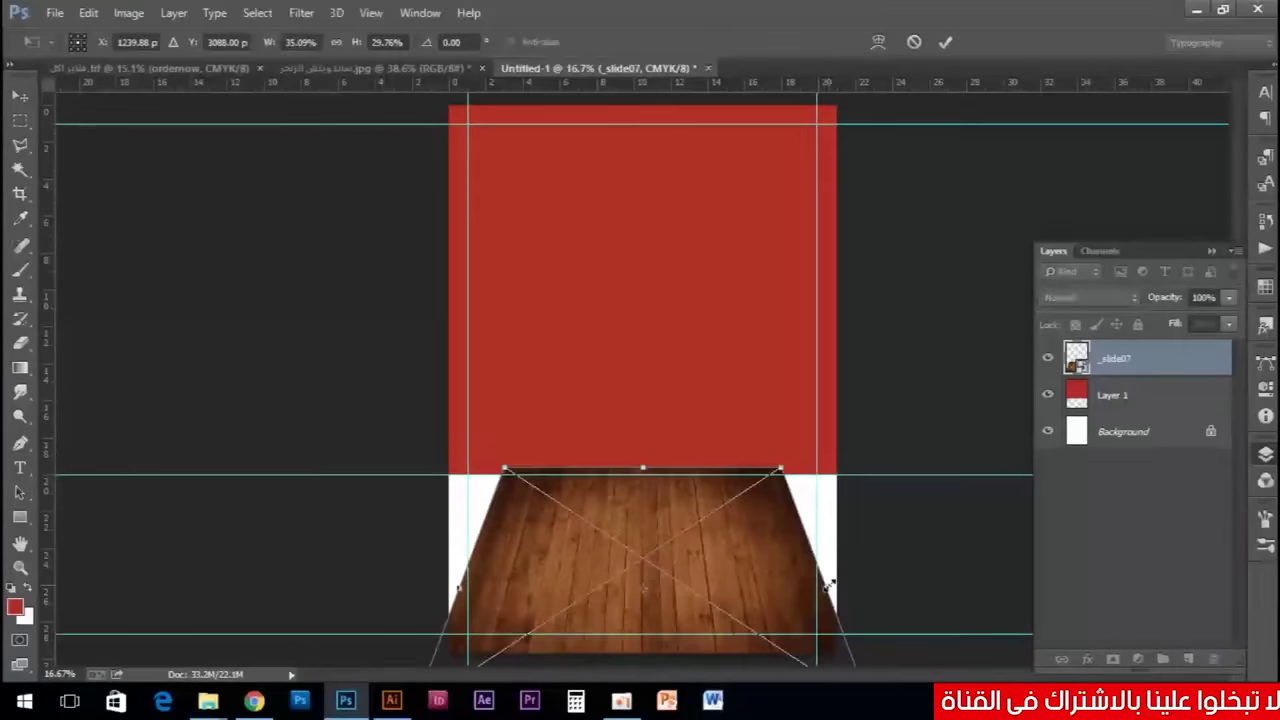
{"action": "left_click_drag", "start_coordinate": [829, 583], "coordinate": [897, 587]}
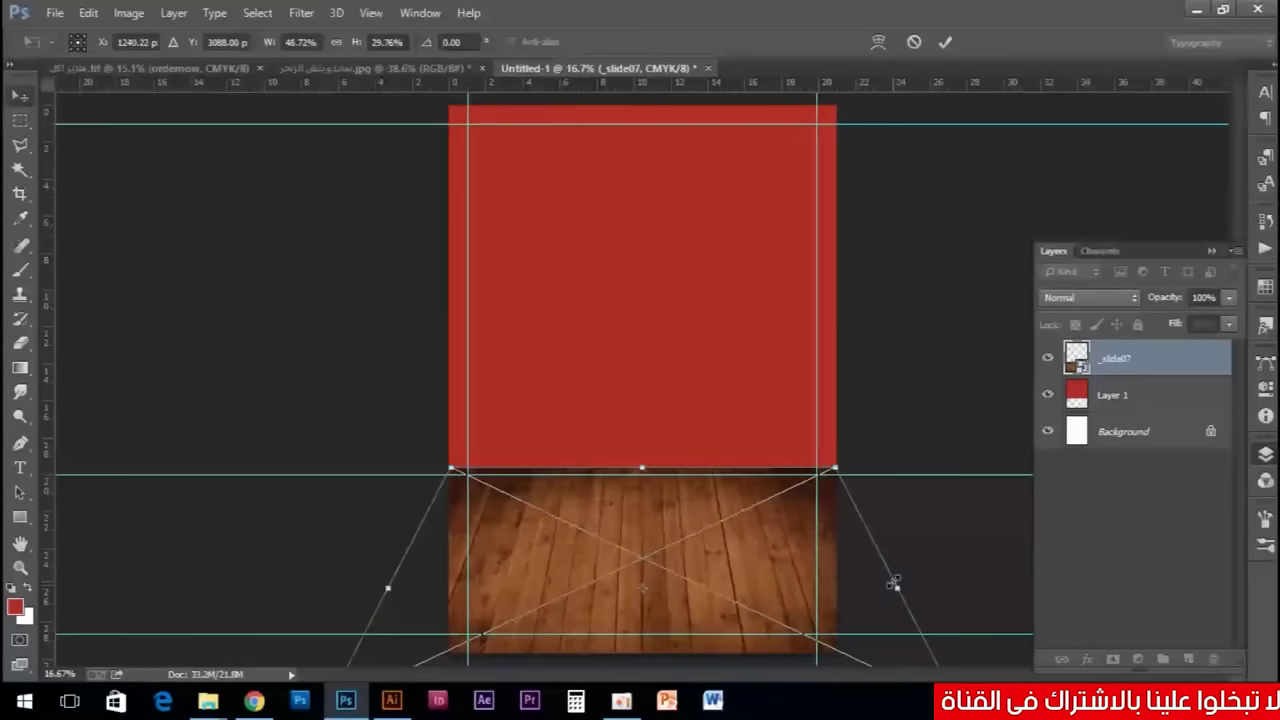
{"action": "key", "text": "Return"}
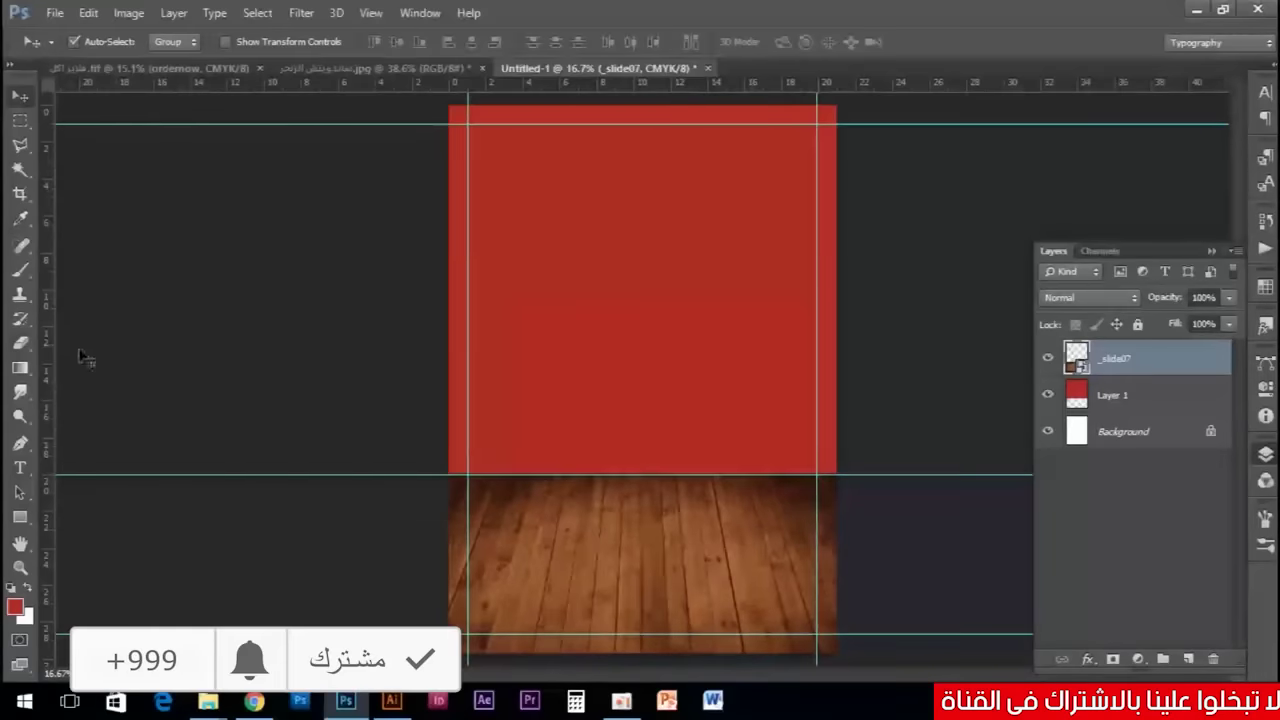
{"action": "left_click", "coordinate": [162, 67]}
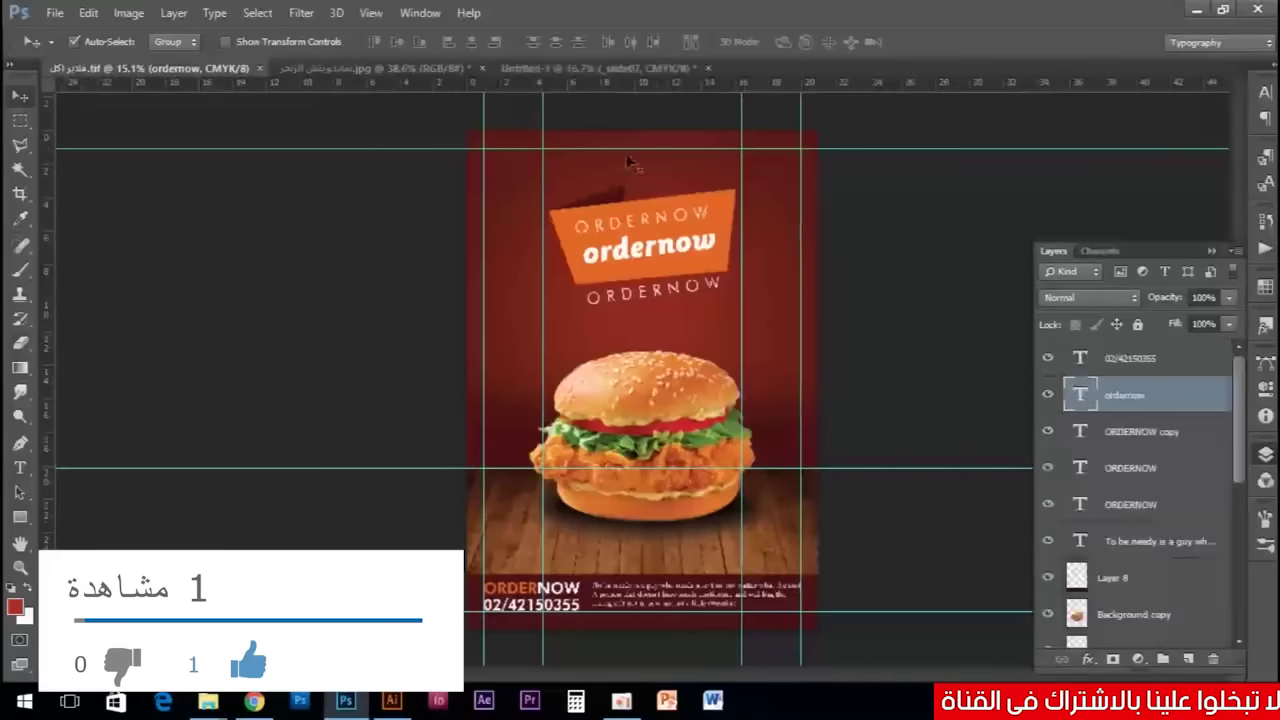
Back in Untitled-1, place a vertical guide at about 4.72 cm near the left edge.
{"action": "left_click", "coordinate": [608, 67]}
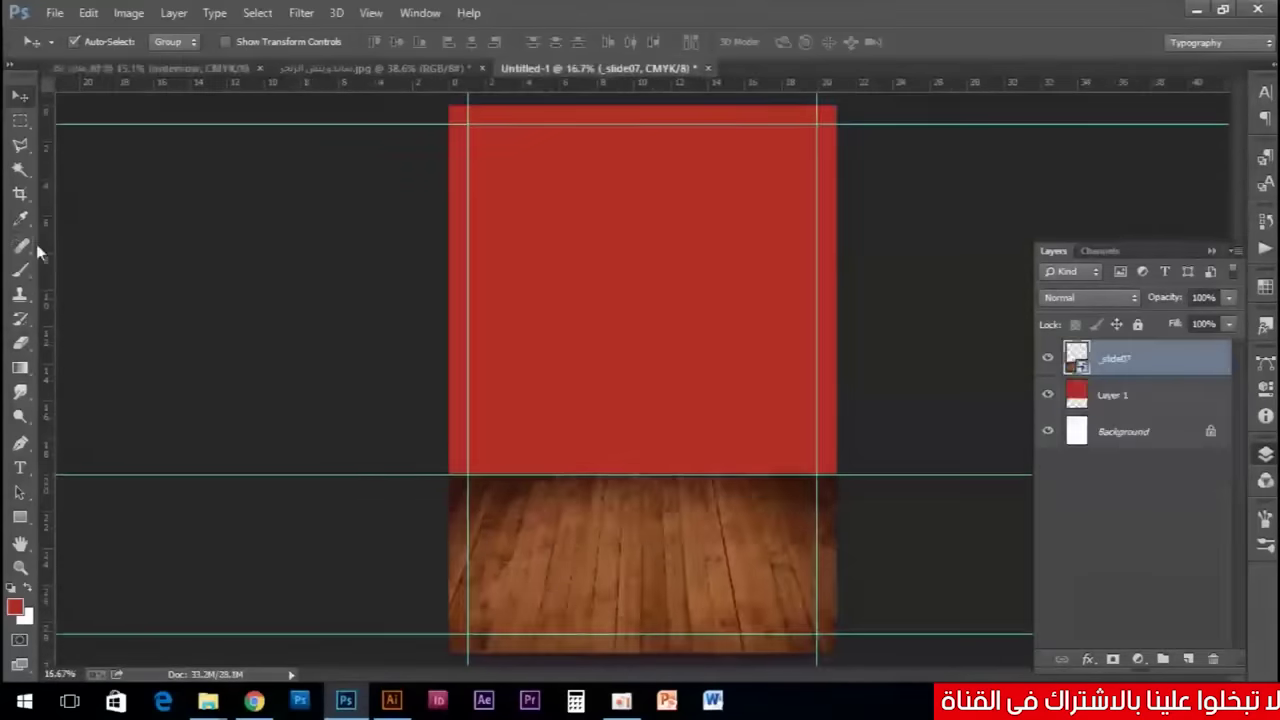
{"action": "key", "text": "j"}
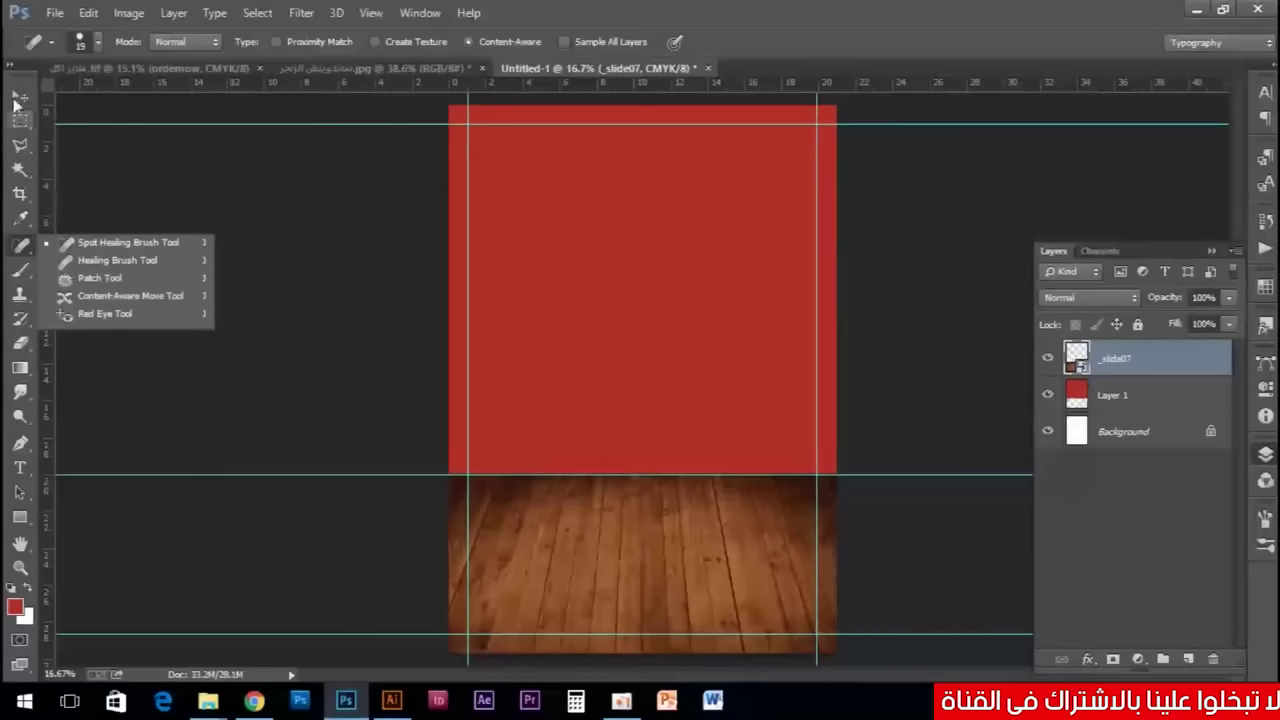
{"action": "left_click", "coordinate": [18, 97]}
{"action": "left_click_drag", "start_coordinate": [48, 194], "coordinate": [526, 312]}
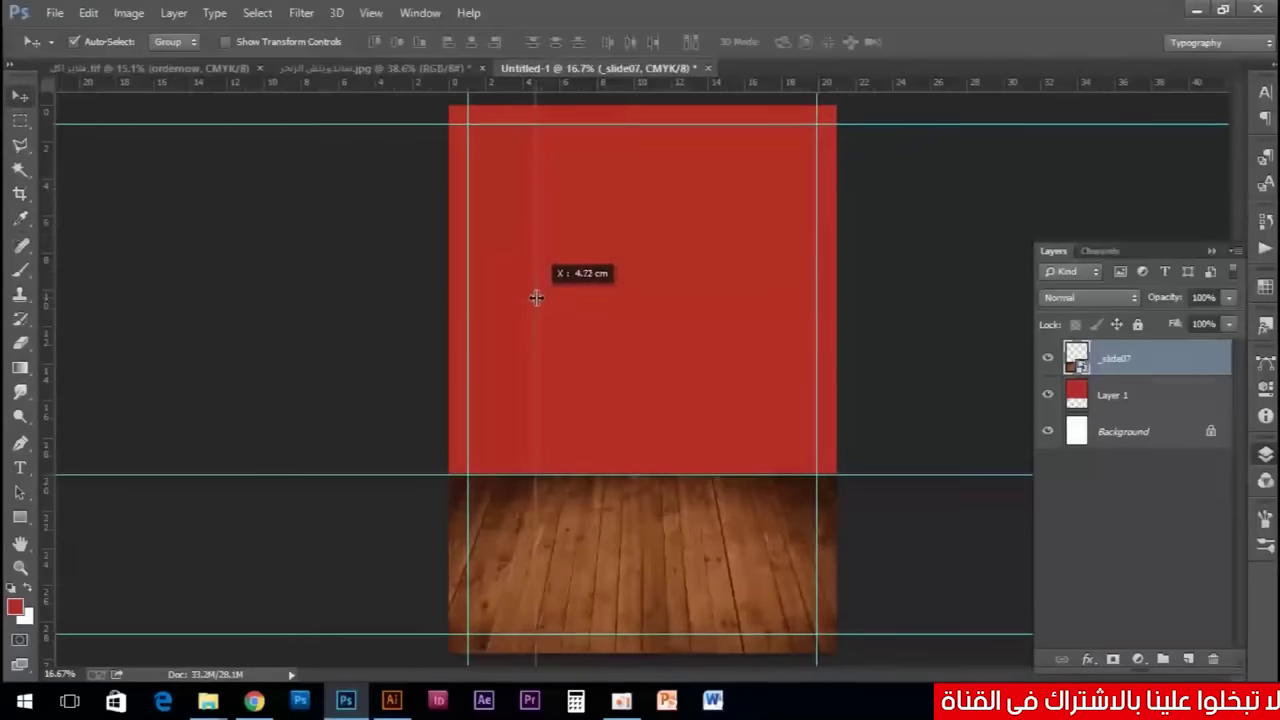
{"action": "left_click_drag", "start_coordinate": [524, 315], "coordinate": [522, 314]}
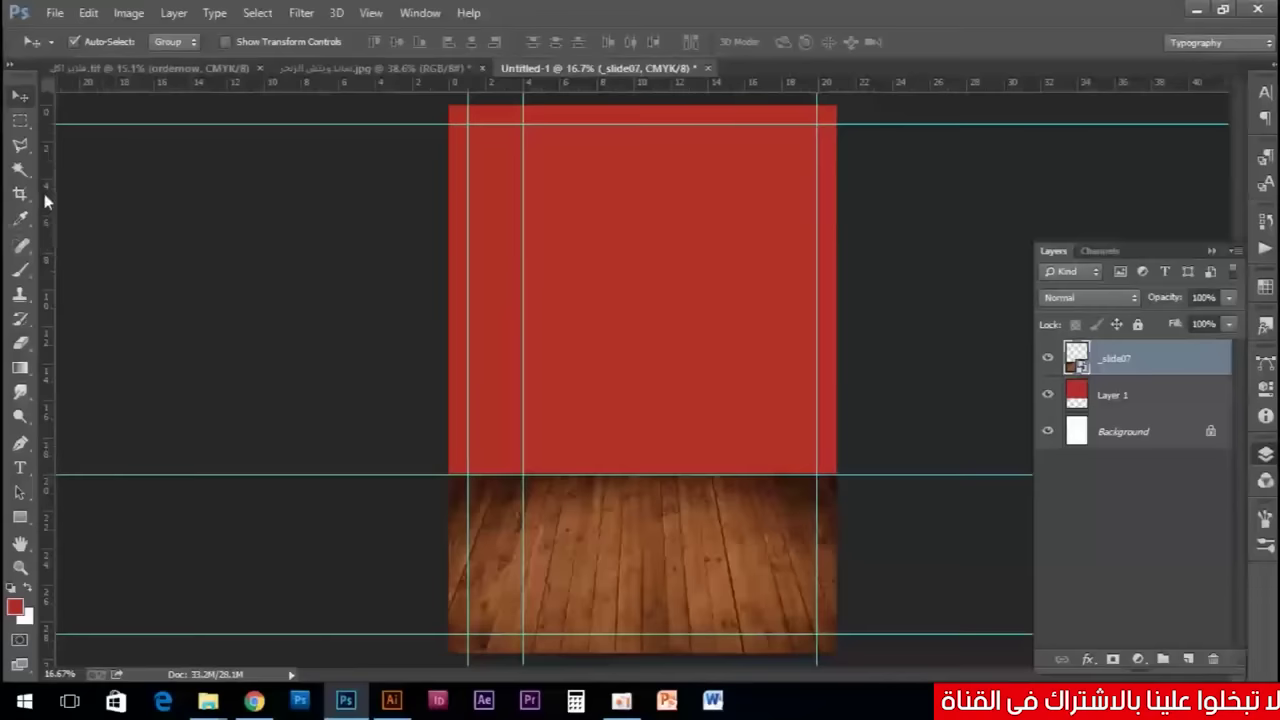
{"action": "left_click_drag", "start_coordinate": [522, 220], "coordinate": [541, 224]}
{"action": "mouse_move", "coordinate": [54, 198]}
{"action": "left_mouse_down"}
{"action": "mouse_move", "coordinate": [778, 313]}
{"action": "mouse_move", "coordinate": [766, 317]}
{"action": "left_mouse_up"}
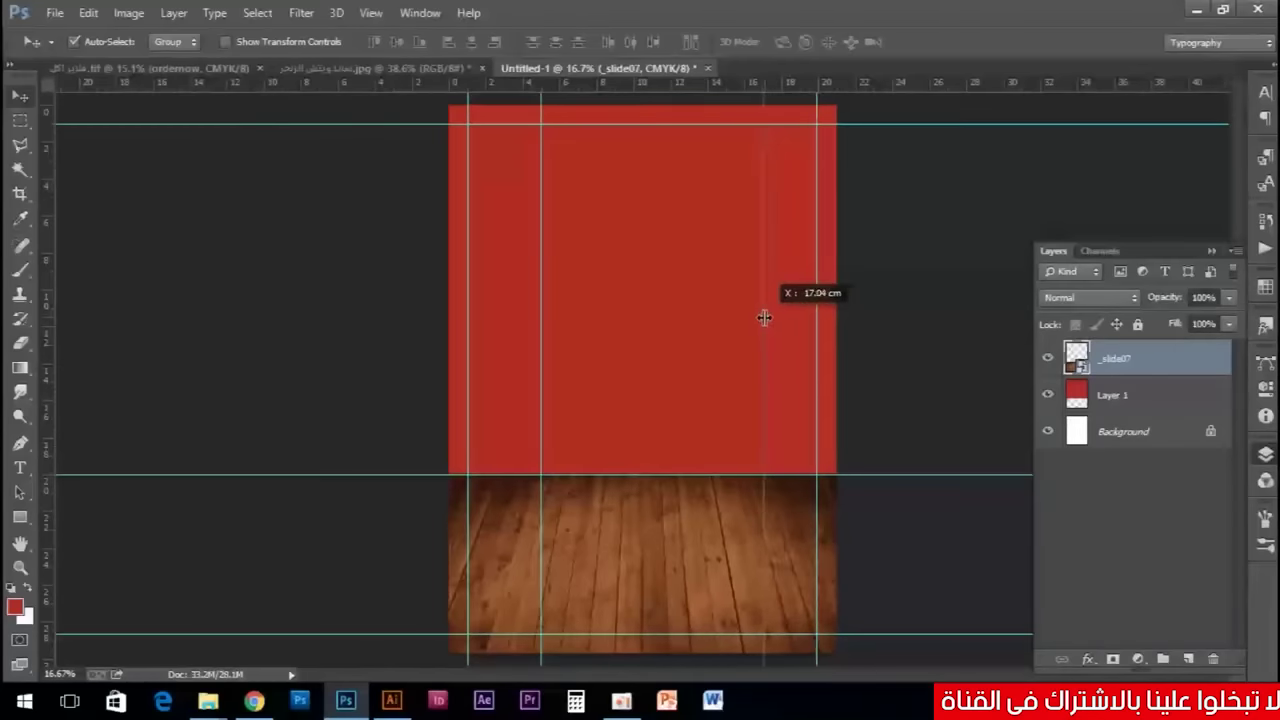
{"action": "left_click_drag", "start_coordinate": [764, 317], "coordinate": [760, 317]}
{"action": "key", "text": "ctrl+z"}
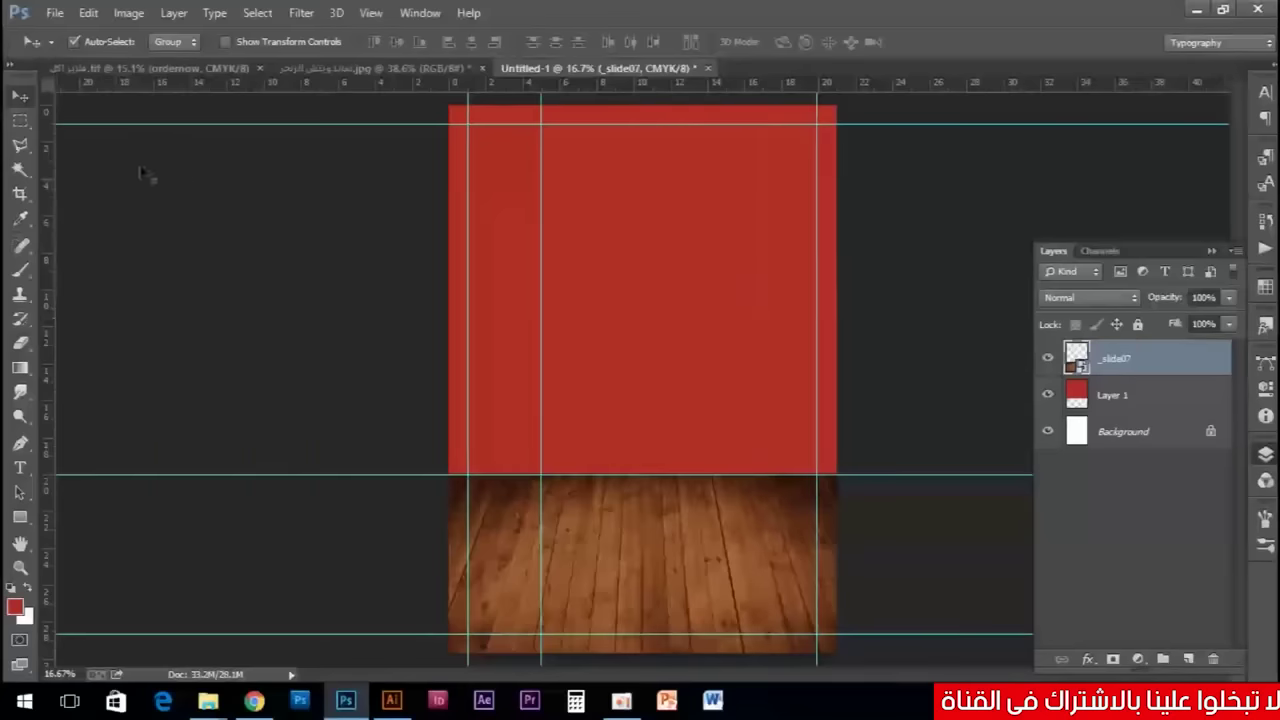
Measure the left margin with a marquee and add a matching right guide near 16 cm.
{"action": "left_click", "coordinate": [21, 120]}
{"action": "left_click_drag", "start_coordinate": [414, 148], "coordinate": [542, 258]}
{"action": "left_click_drag", "start_coordinate": [500, 213], "coordinate": [794, 213]}
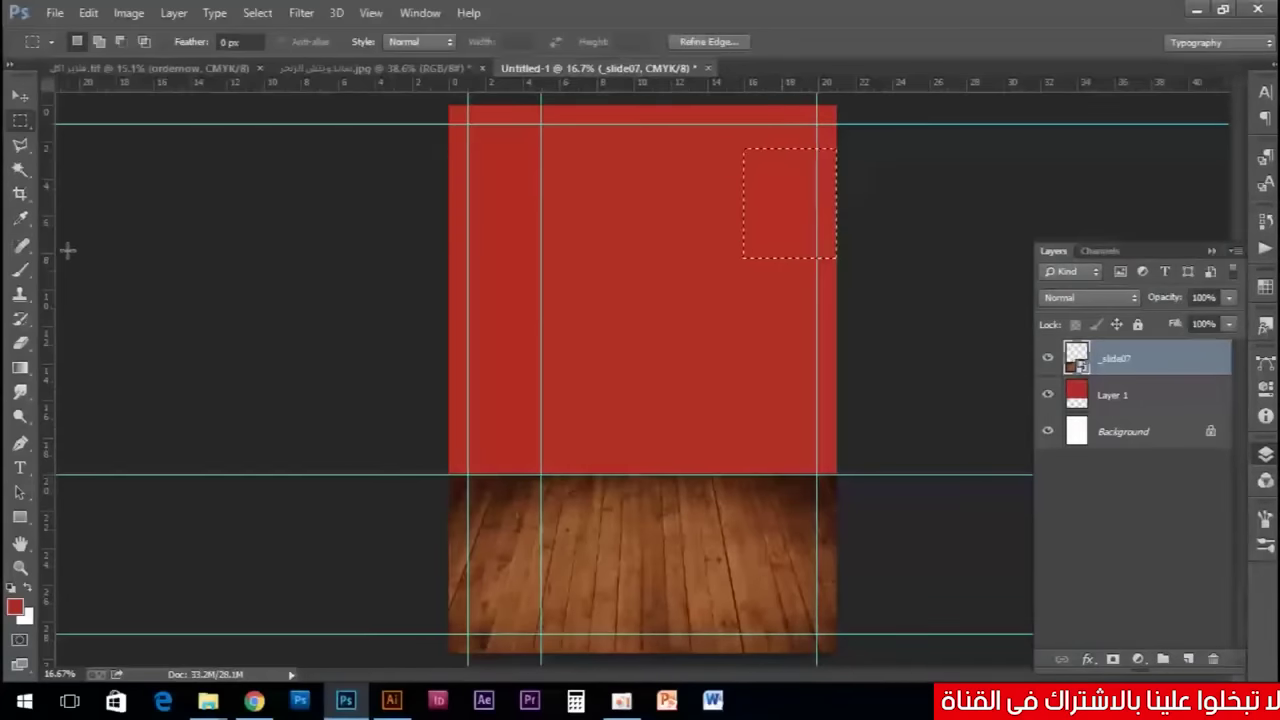
{"action": "mouse_move", "coordinate": [55, 236]}
{"action": "left_mouse_down"}
{"action": "mouse_move", "coordinate": [757, 277]}
{"action": "mouse_move", "coordinate": [760, 302]}
{"action": "mouse_move", "coordinate": [743, 305]}
{"action": "left_mouse_up"}
{"action": "key", "text": "ctrl+d"}
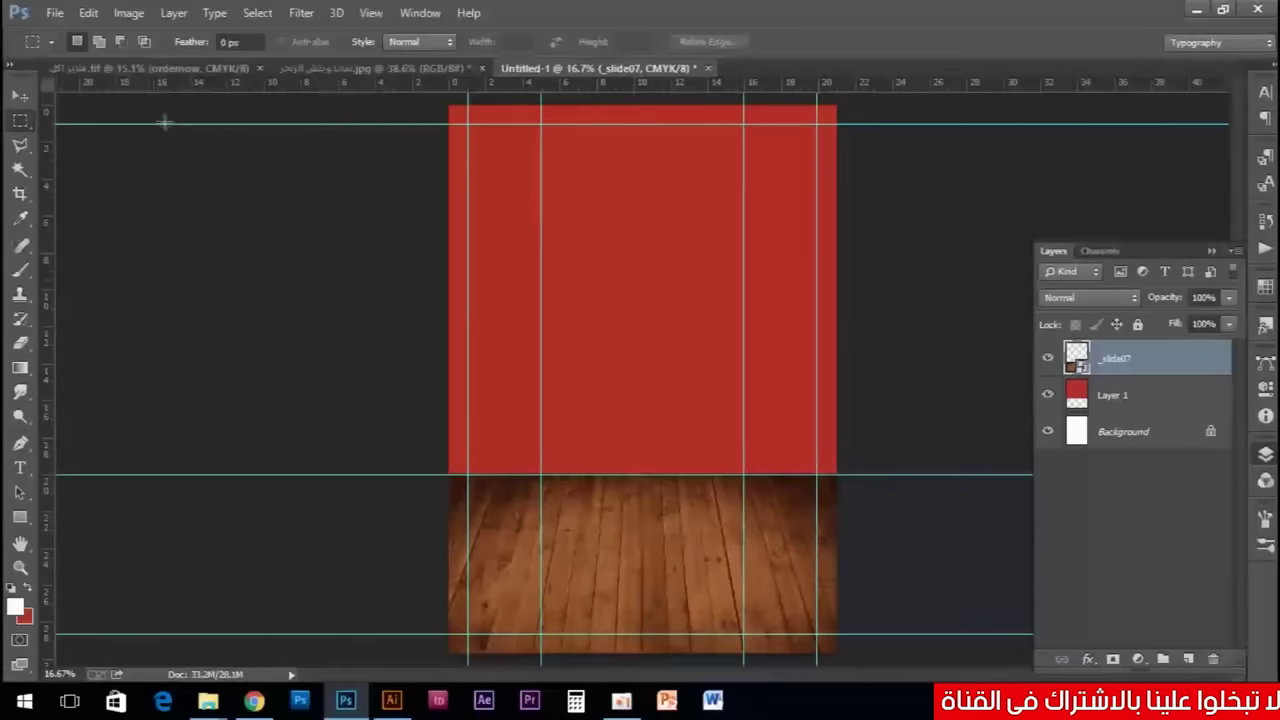
{"action": "left_click", "coordinate": [15, 605]}
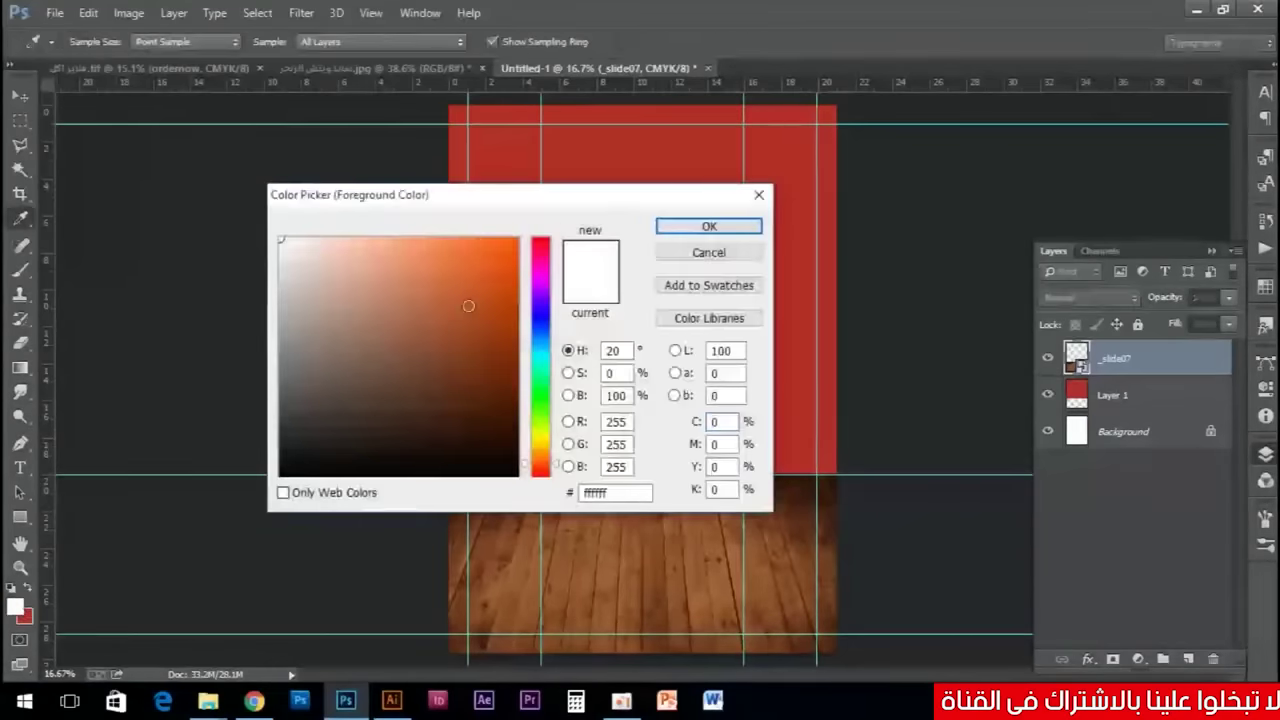
Set the foreground colour to a bright, printable (in-gamut) orange.
{"action": "left_click_drag", "start_coordinate": [466, 300], "coordinate": [502, 251]}
{"action": "left_click_drag", "start_coordinate": [506, 259], "coordinate": [495, 243]}
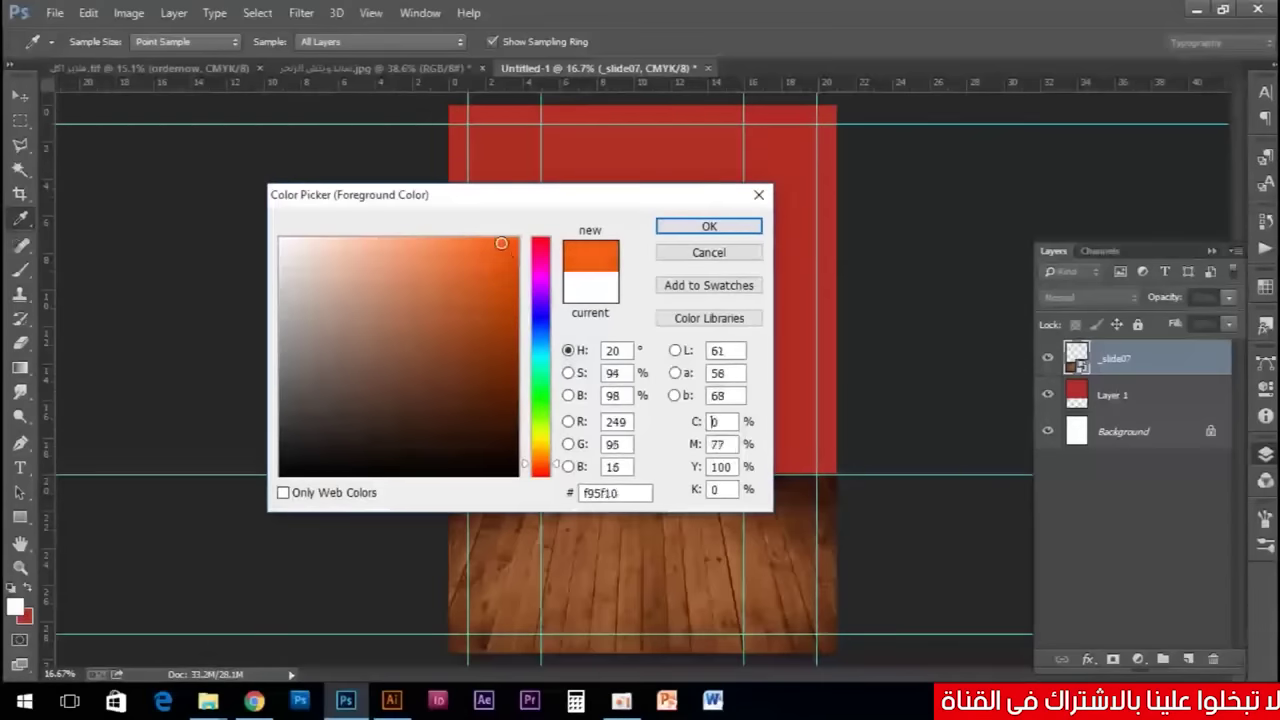
{"action": "left_click", "coordinate": [633, 250]}
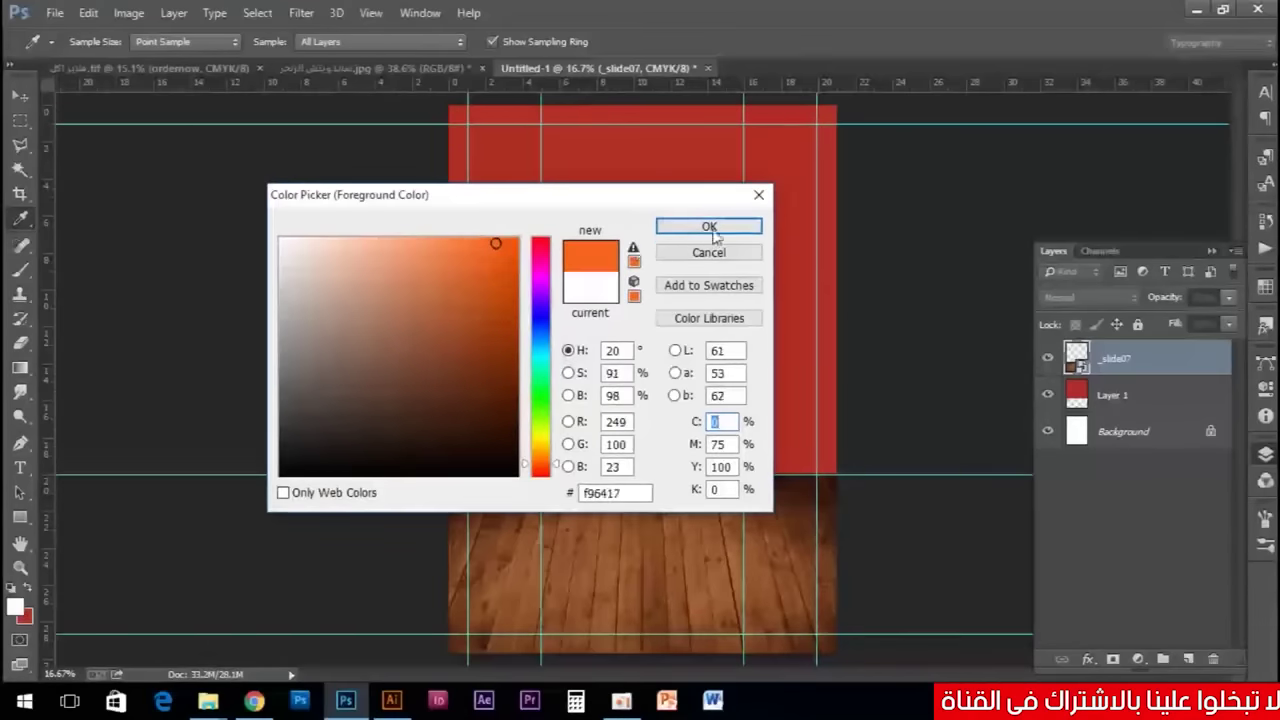
{"action": "left_click", "coordinate": [709, 226]}
{"action": "key", "text": "m"}
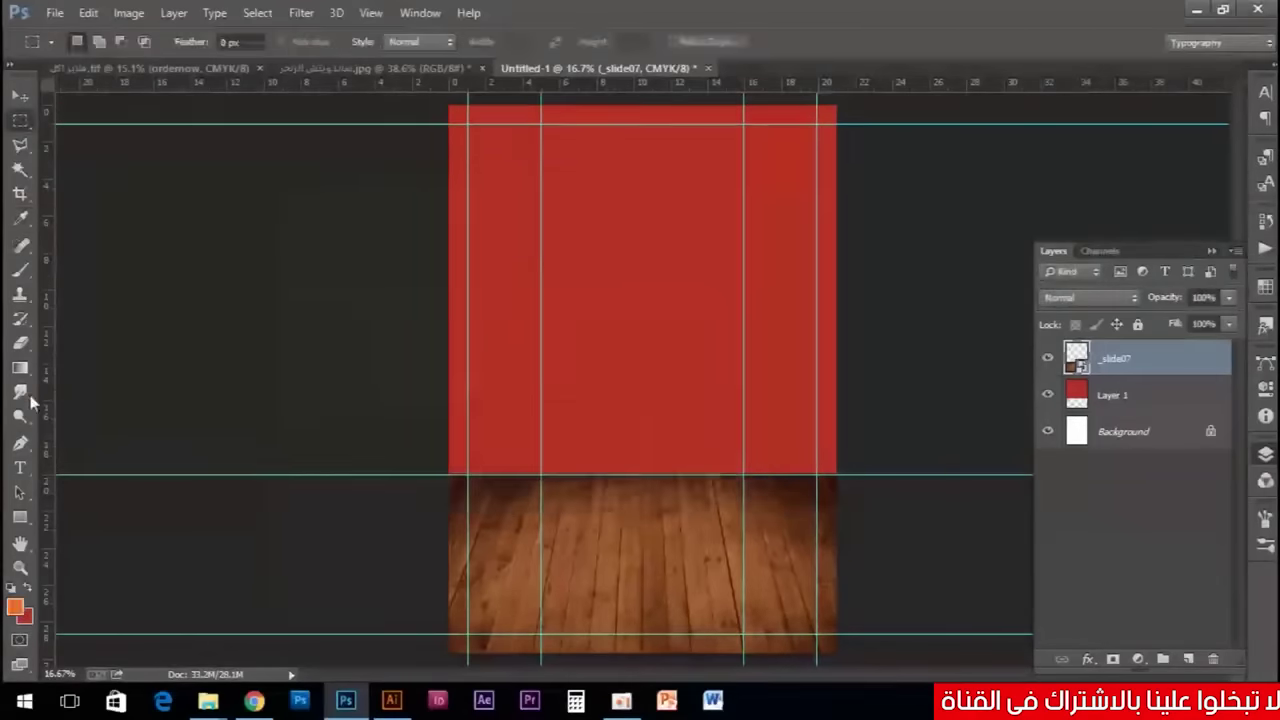
Start a slanted Pen path on the red area, placing the banner's lower-left and lower-right corners.
{"action": "key", "text": "p"}
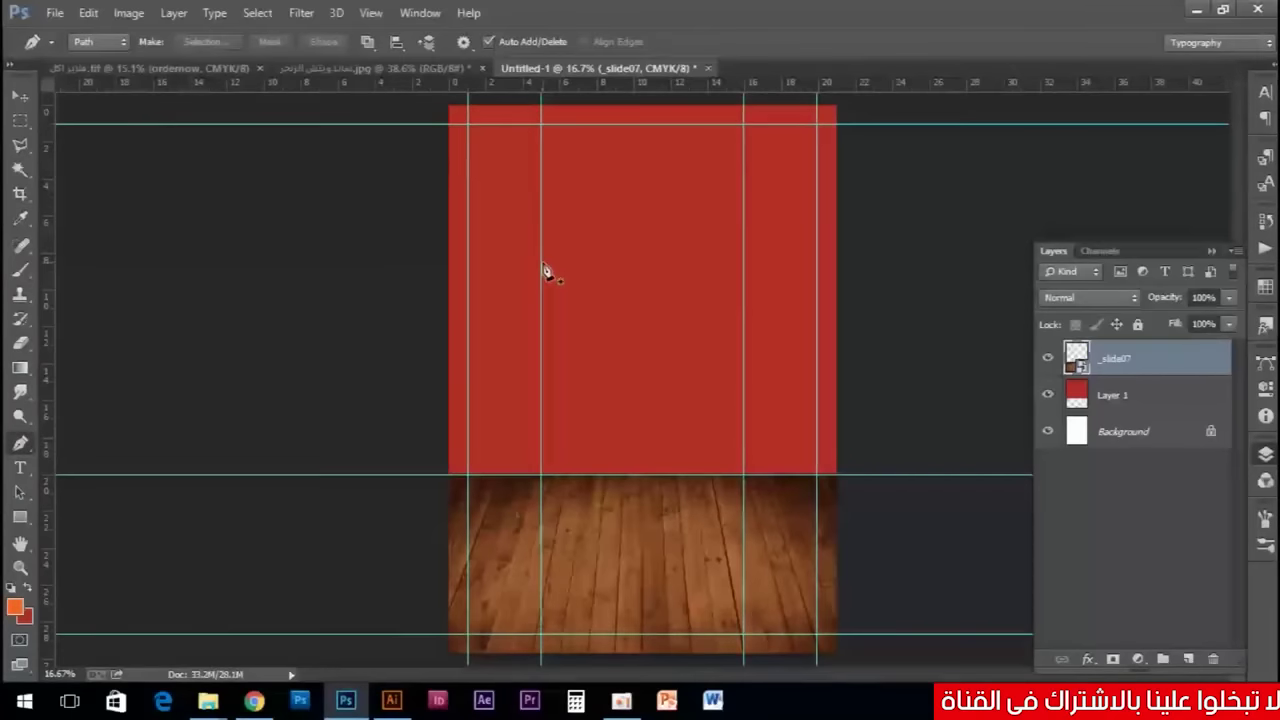
{"action": "left_click", "coordinate": [661, 256]}
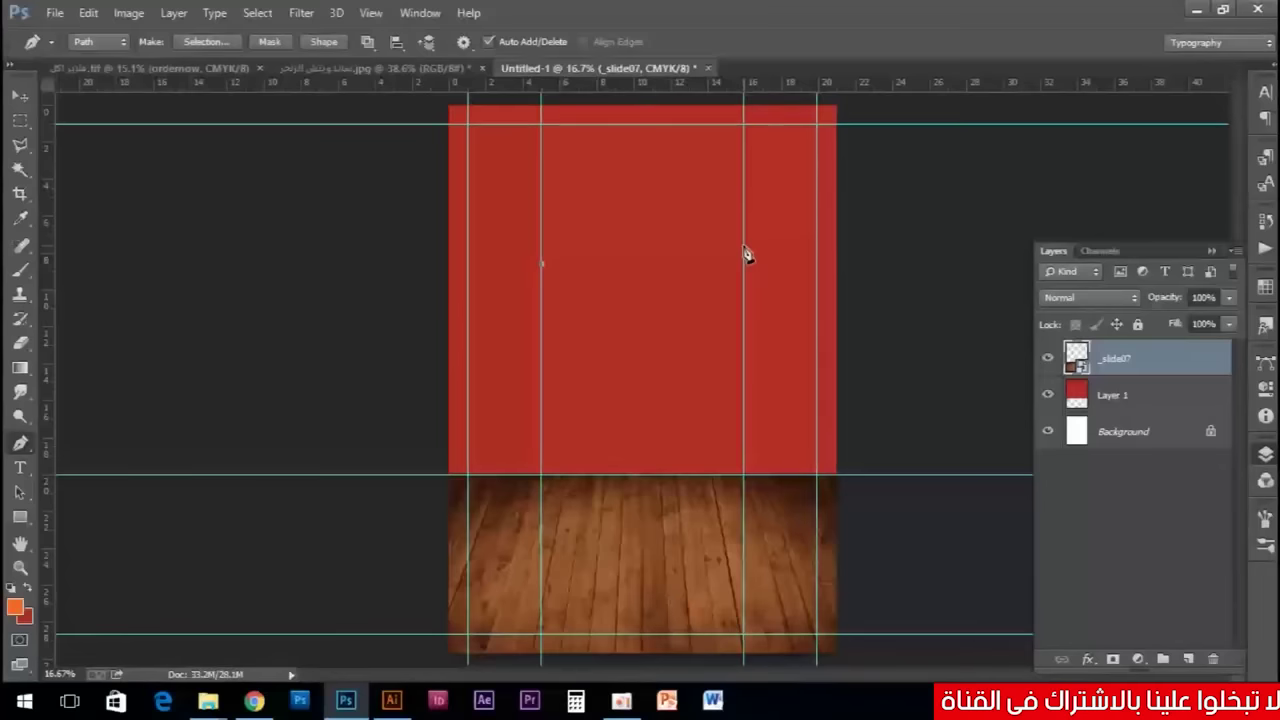
{"action": "key", "text": "z"}
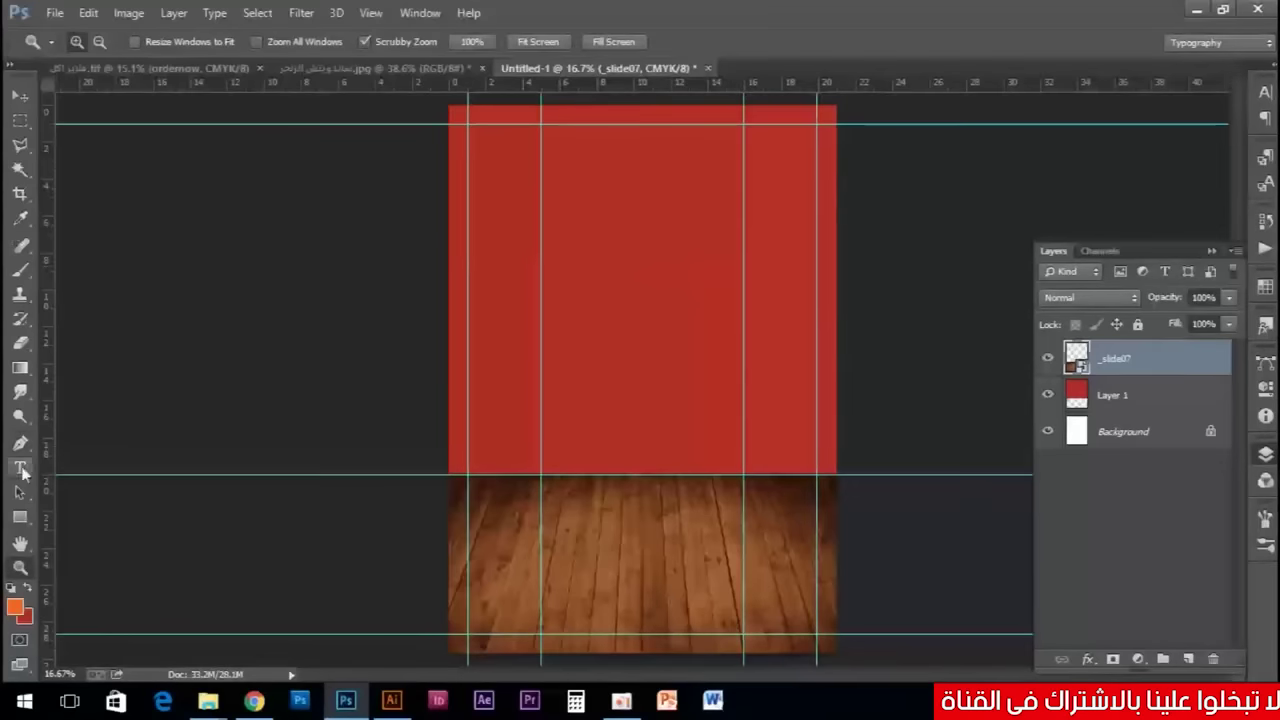
{"action": "left_click", "coordinate": [20, 443]}
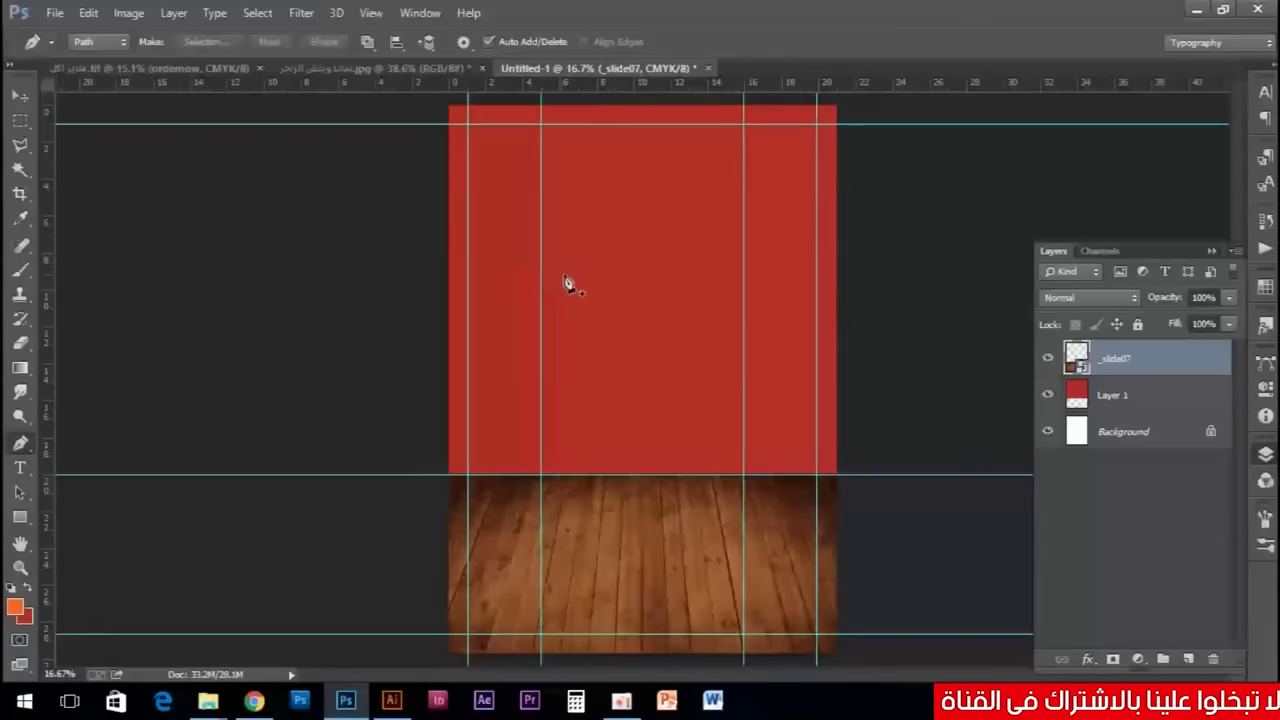
{"action": "left_click", "coordinate": [564, 276]}
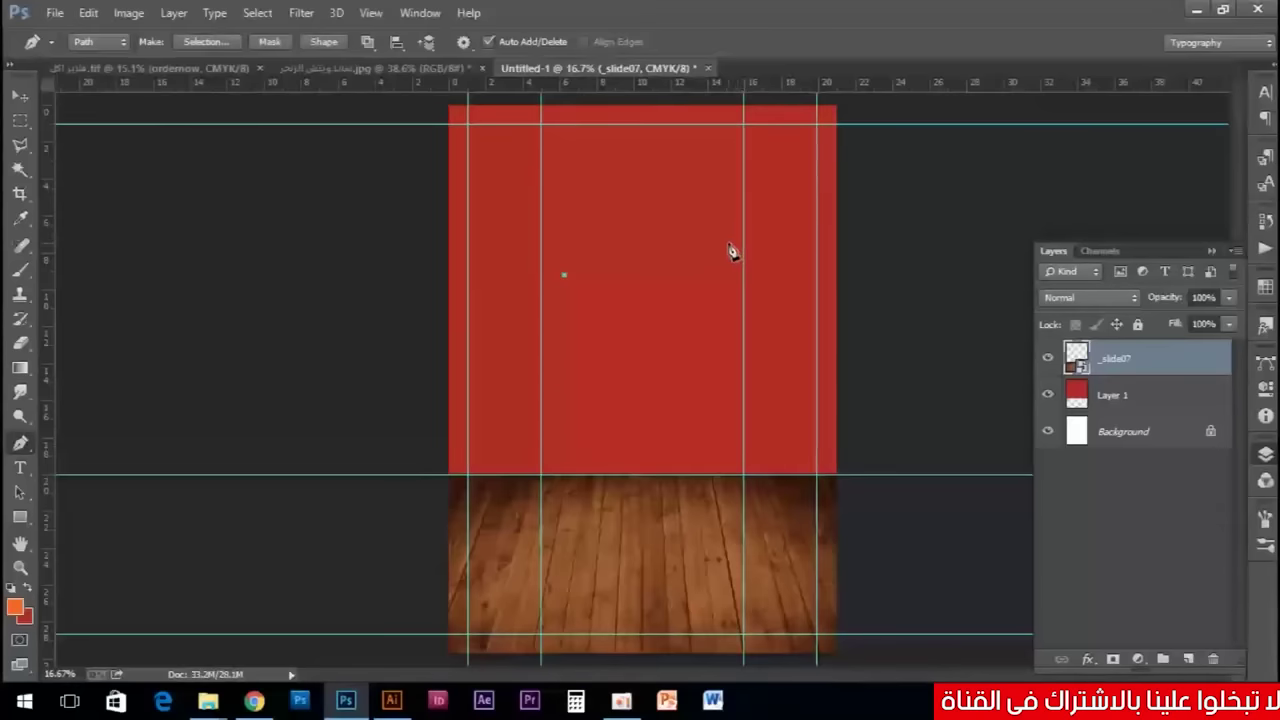
{"action": "left_click", "coordinate": [744, 178]}
Turn the banner path into a selection, fill it orange on new Layer 2, and deselect.
{"action": "left_click", "coordinate": [20, 95]}
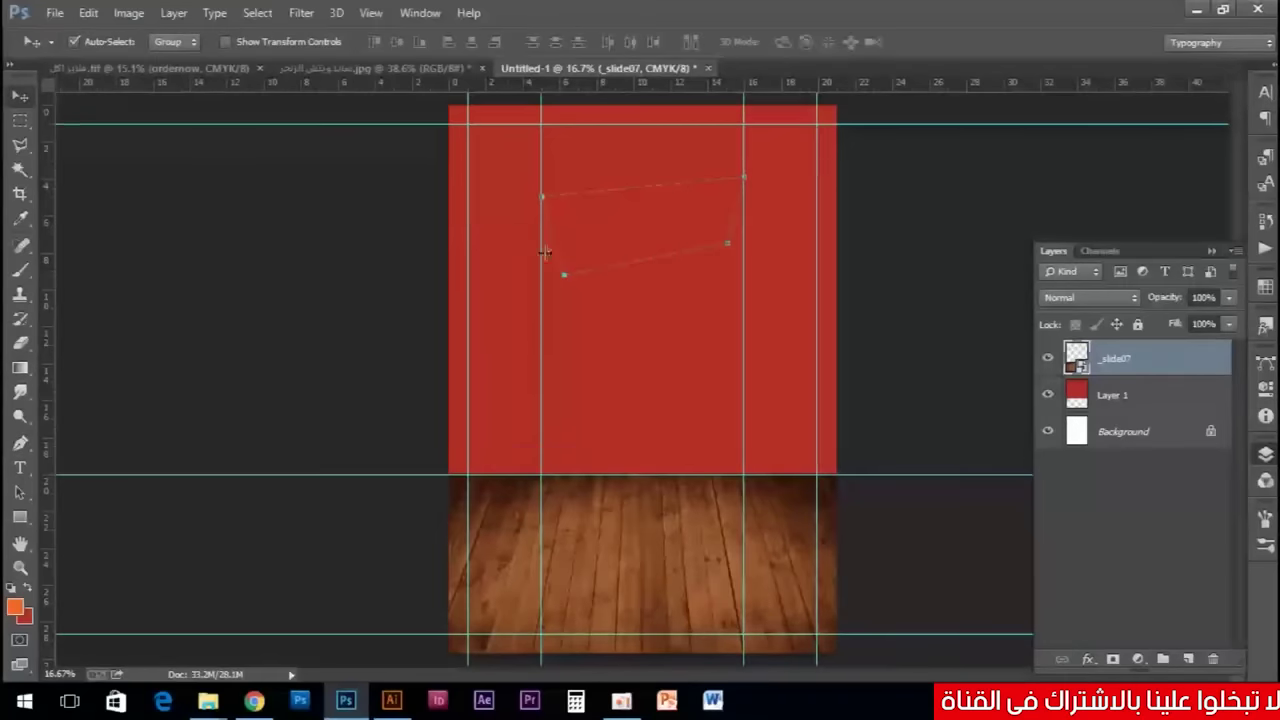
{"action": "key", "text": "ctrl+Return"}
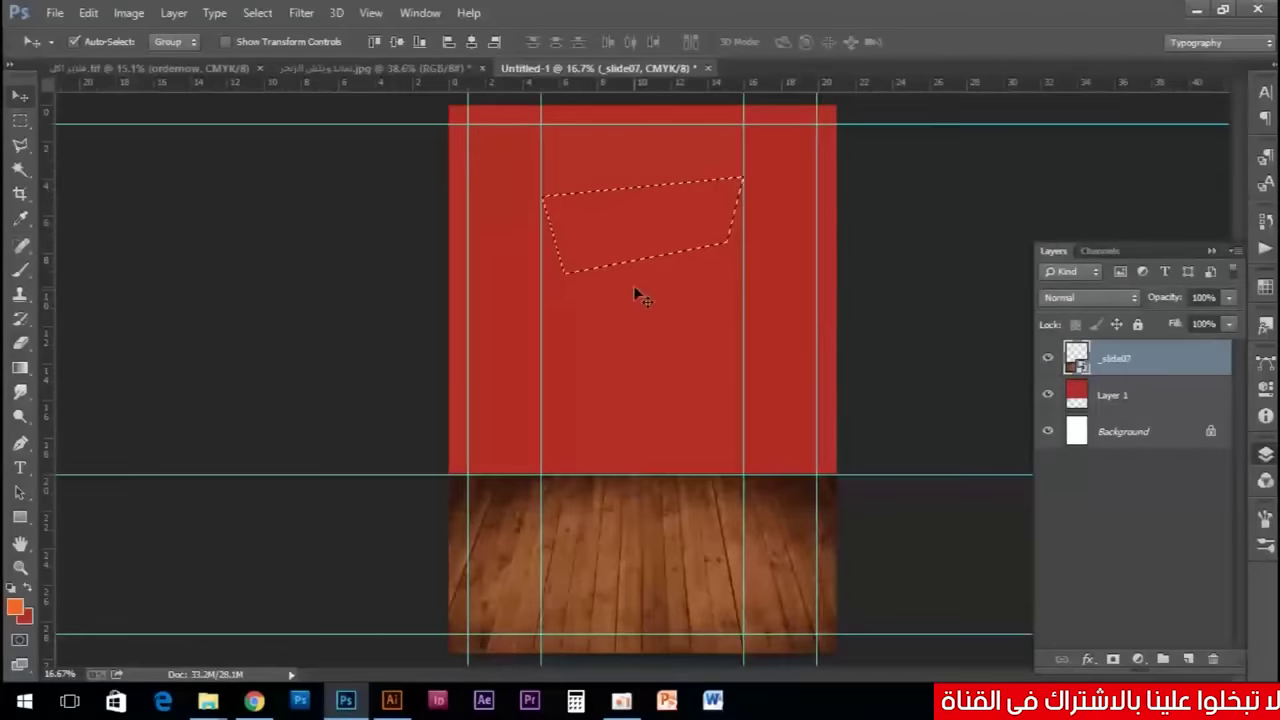
{"action": "key", "text": "ctrl+shift+n"}
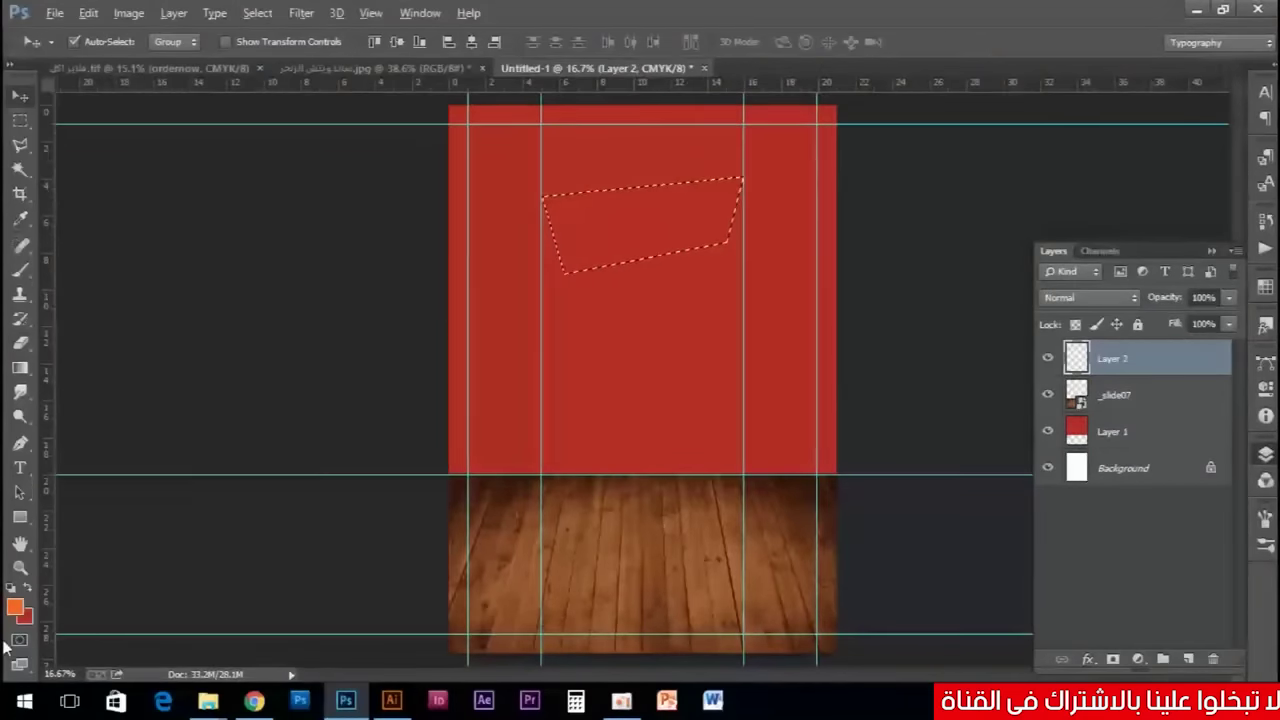
{"action": "key", "text": "alt+BackSpace"}
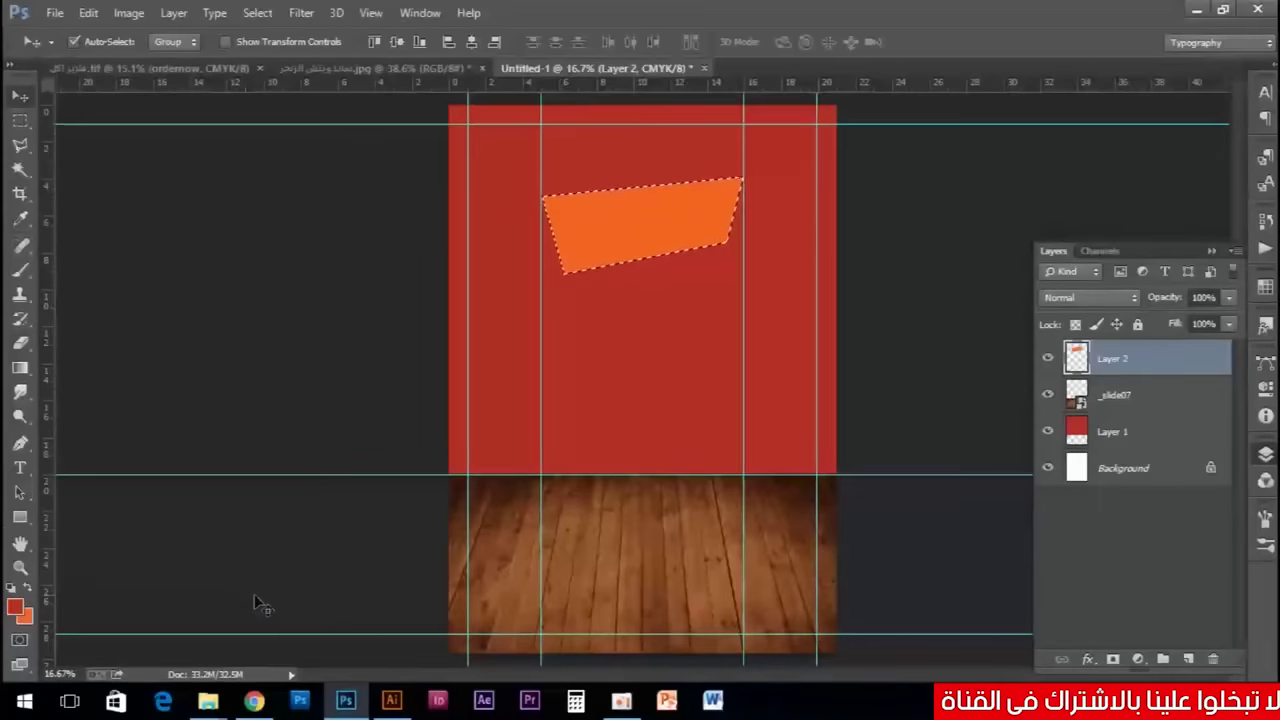
{"action": "key", "text": "ctrl+d"}
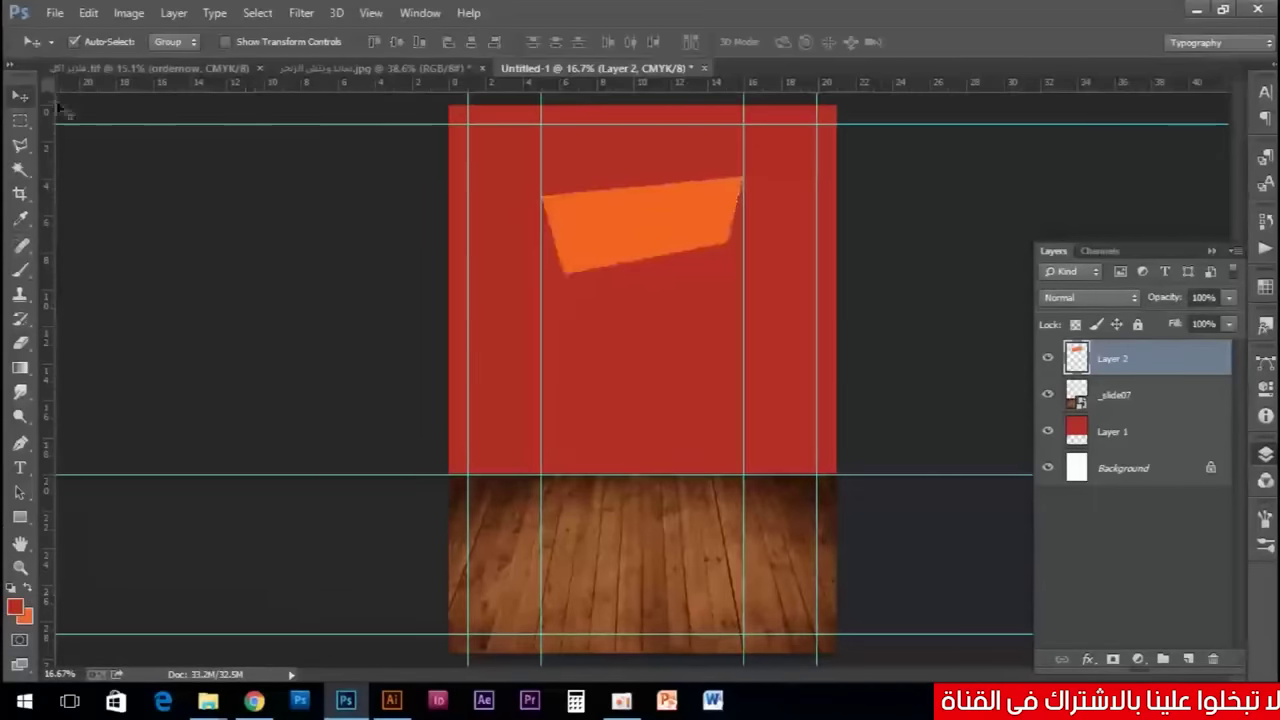
Scroll the view, cancel an accidental text entry, and show the Layers panel.
{"action": "scroll", "coordinate": [760, 249], "scroll_direction": "up", "scroll_amount": 1}
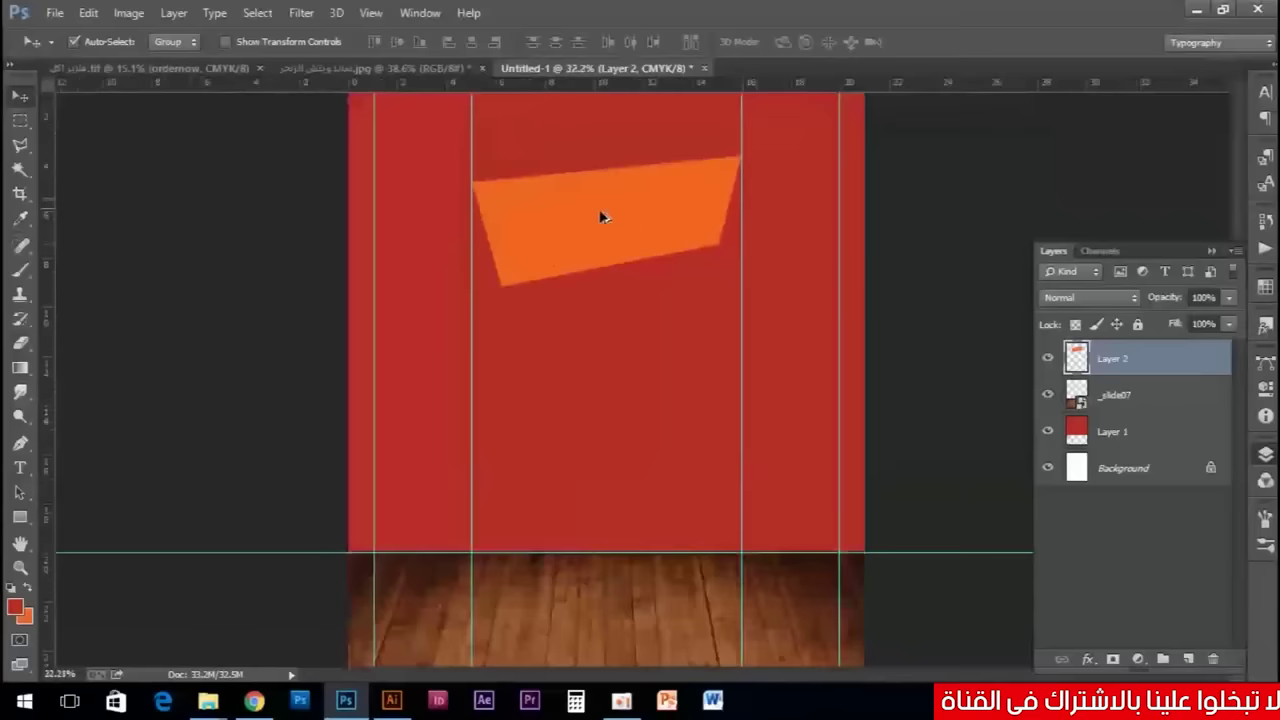
{"action": "scroll", "coordinate": [600, 214], "scroll_direction": "up", "scroll_amount": 1}
{"action": "scroll", "coordinate": [729, 300], "scroll_direction": "left", "scroll_amount": 1}
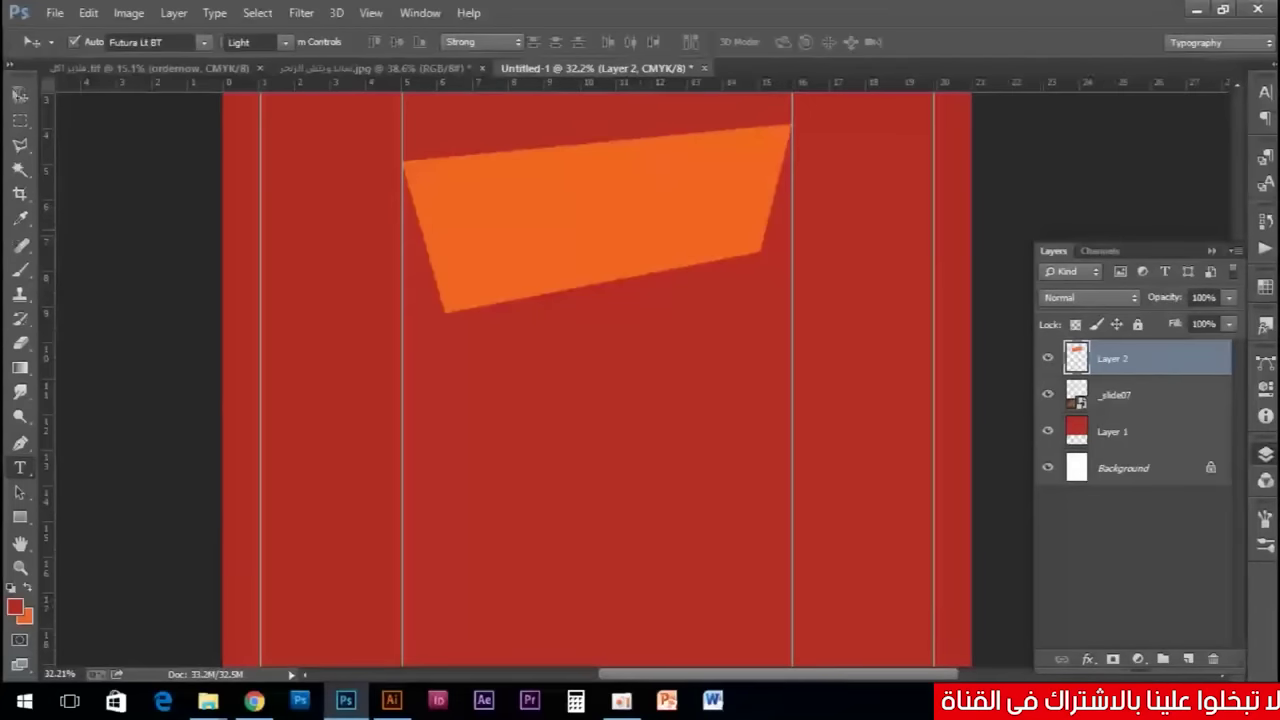
{"action": "left_click", "coordinate": [703, 237]}
{"action": "key", "text": "ctrl+t"}
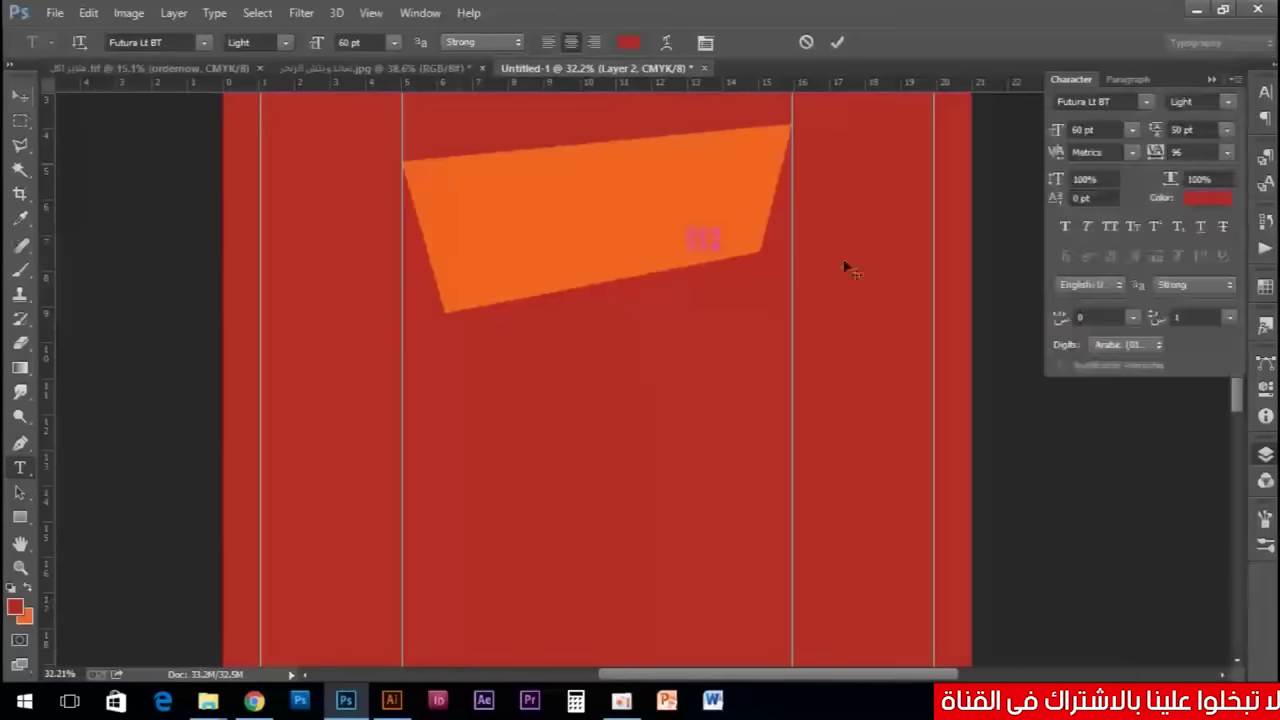
{"action": "key", "text": "Escape"}
{"action": "key", "text": "v"}
{"action": "left_click", "coordinate": [1266, 455]}
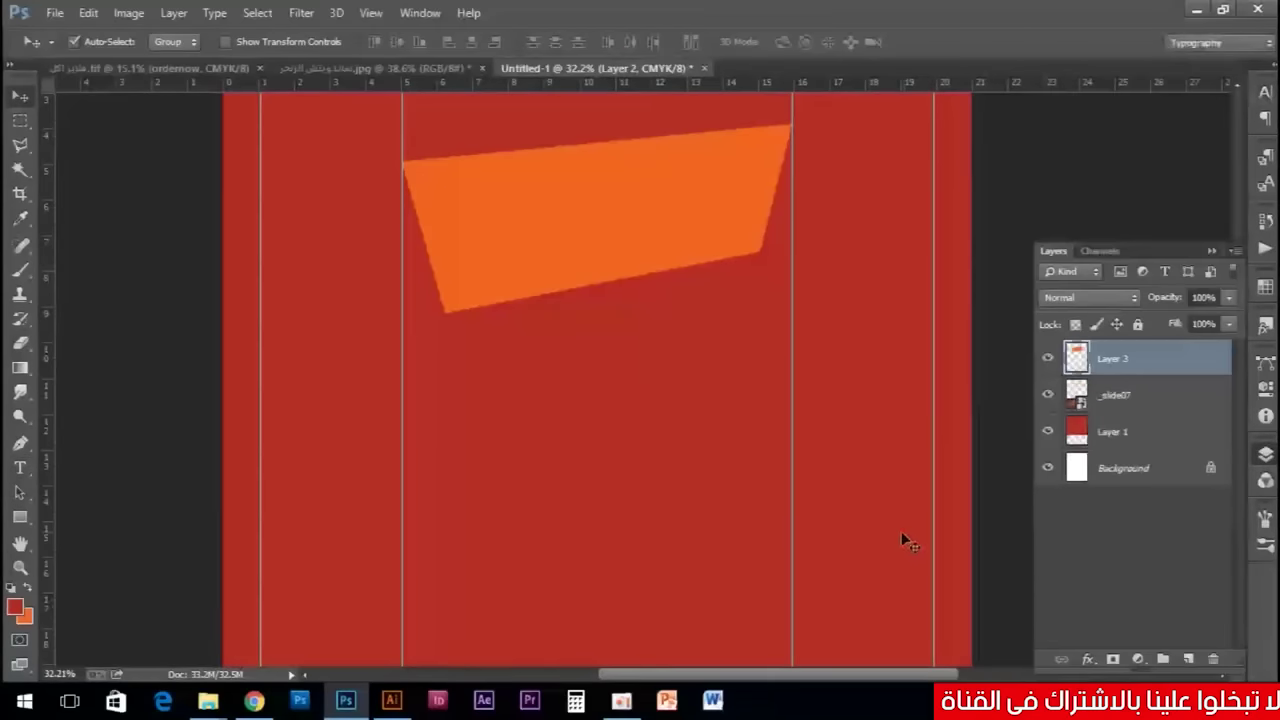
Scale the orange banner to about 107%, slant its right edge, and nudge it down-right.
{"action": "key", "text": "ctrl+t"}
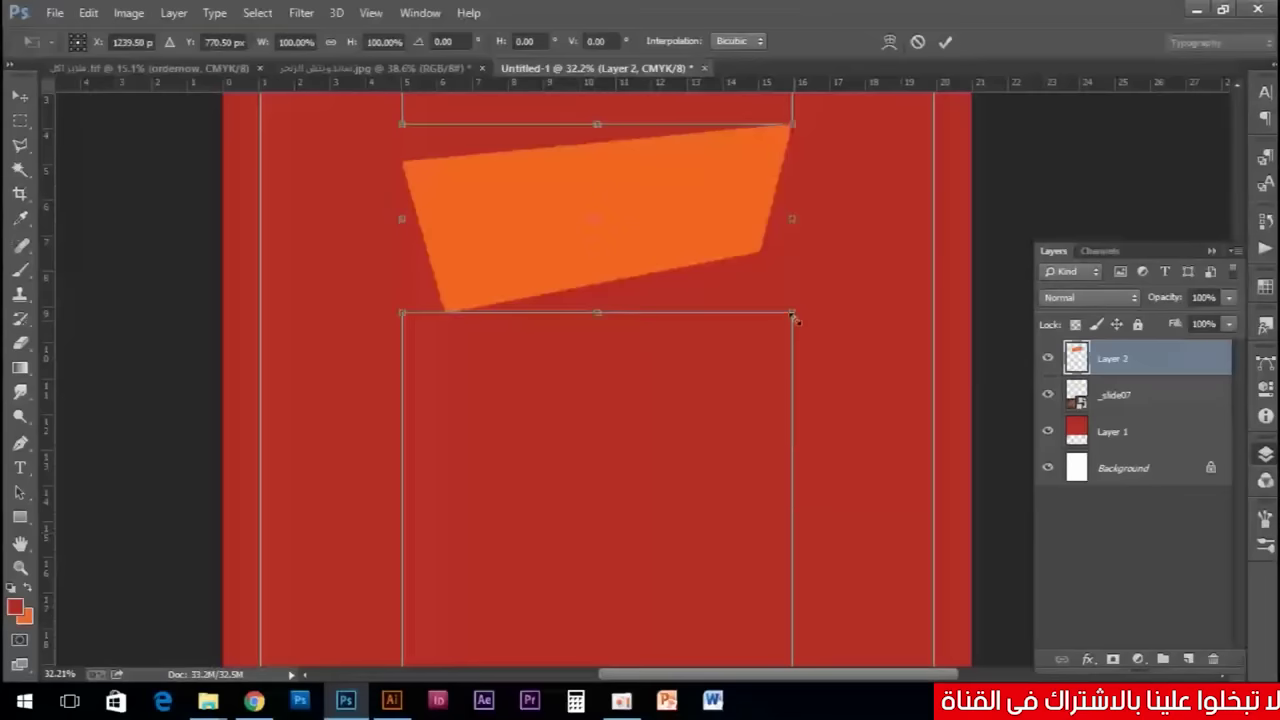
{"action": "left_click_drag", "start_coordinate": [789, 314], "coordinate": [806, 320]}
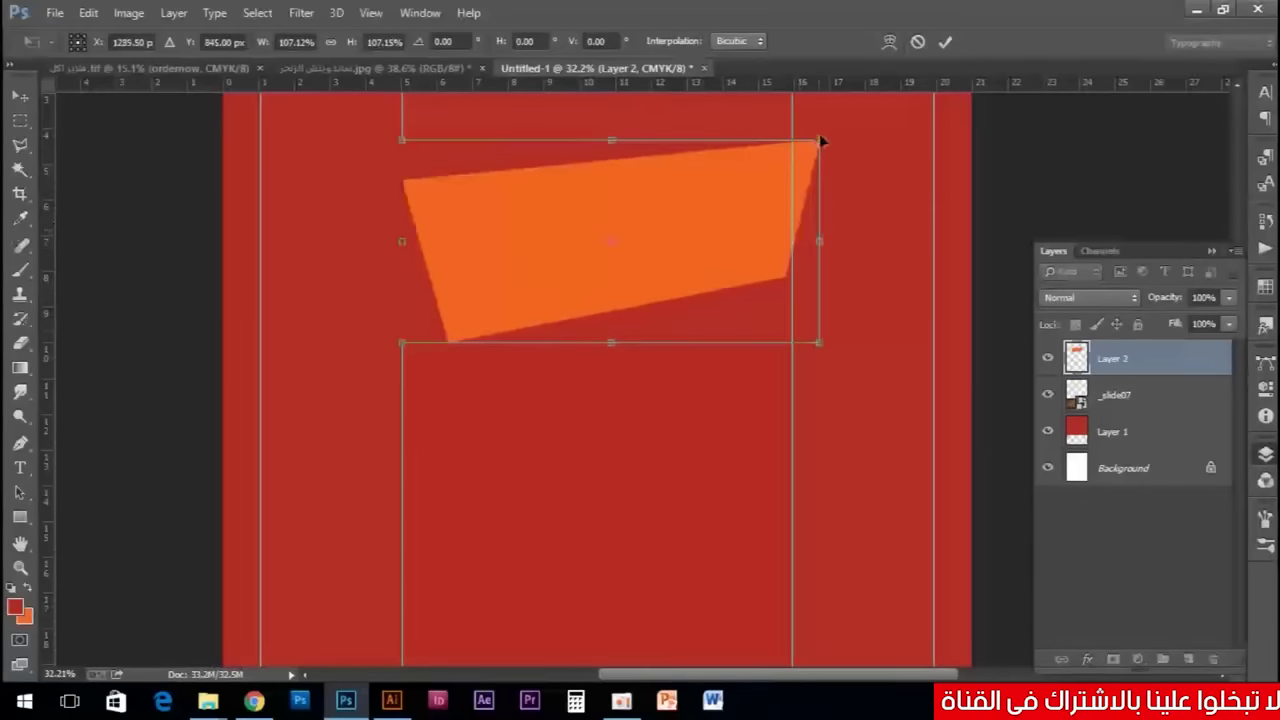
{"action": "left_click_drag", "start_coordinate": [809, 147], "coordinate": [785, 139]}
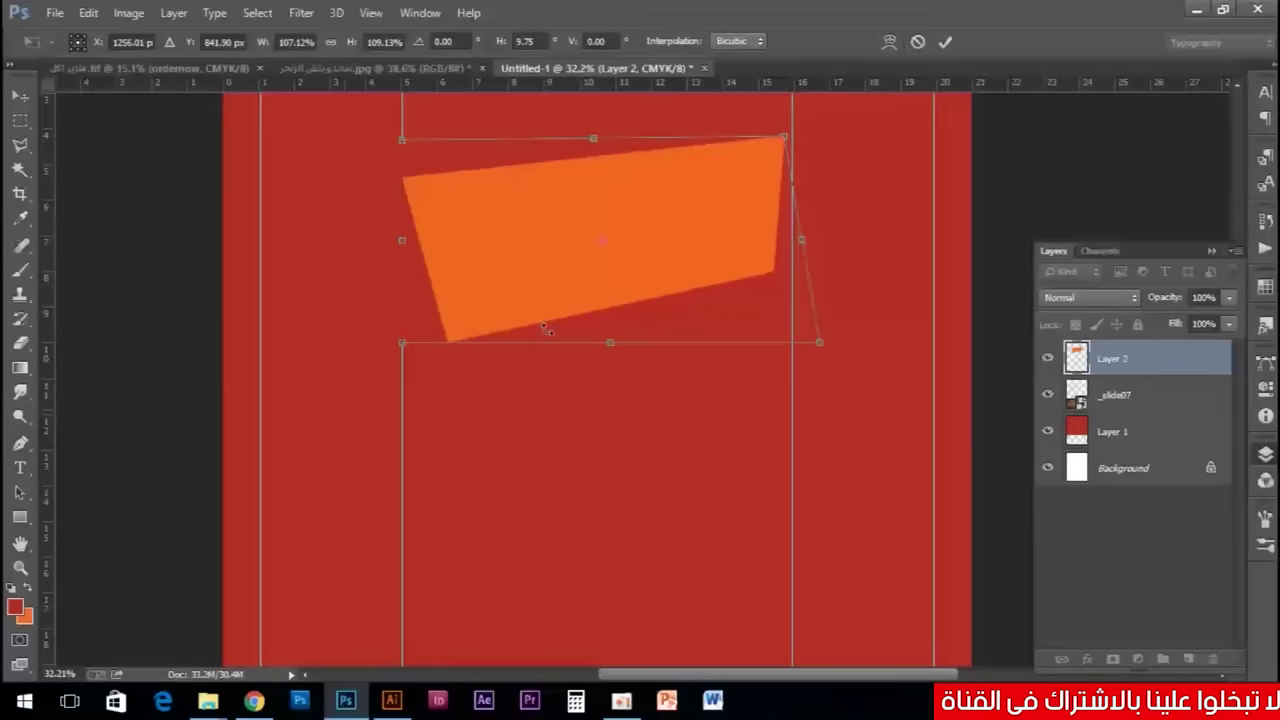
{"action": "key", "text": "Return"}
{"action": "left_click_drag", "start_coordinate": [617, 250], "coordinate": [620, 257]}
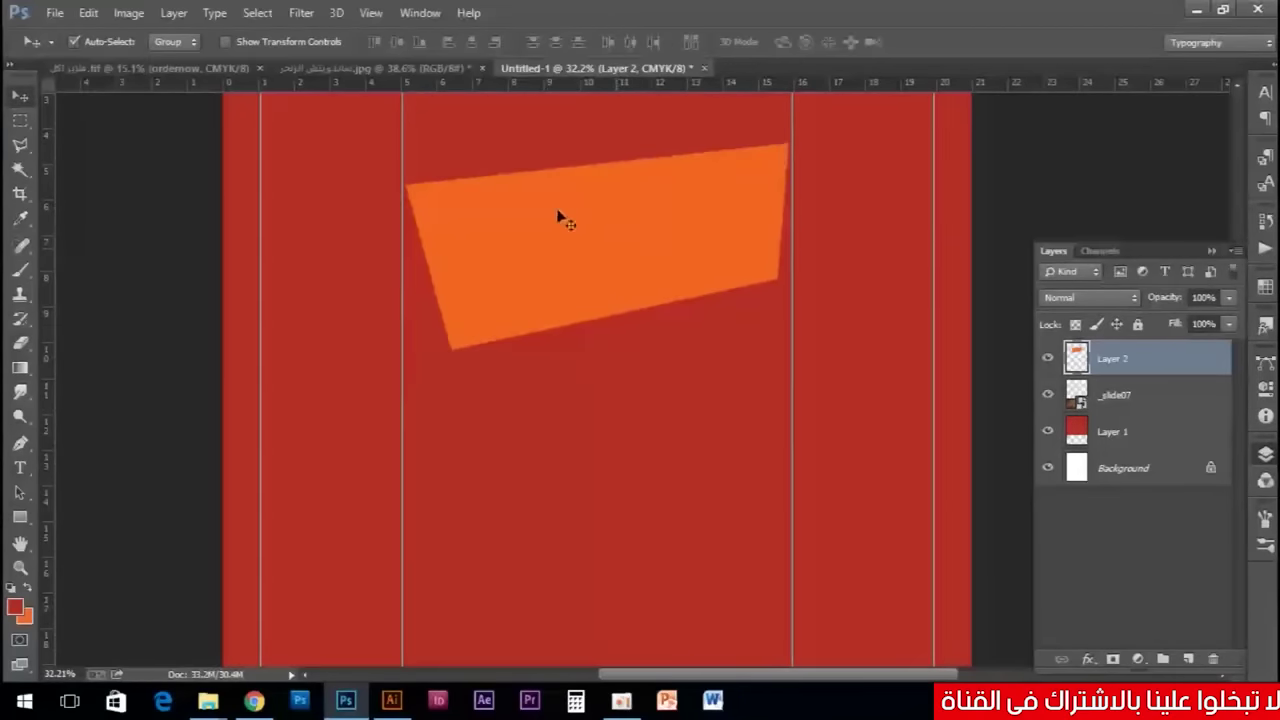
{"action": "left_click", "coordinate": [20, 443]}
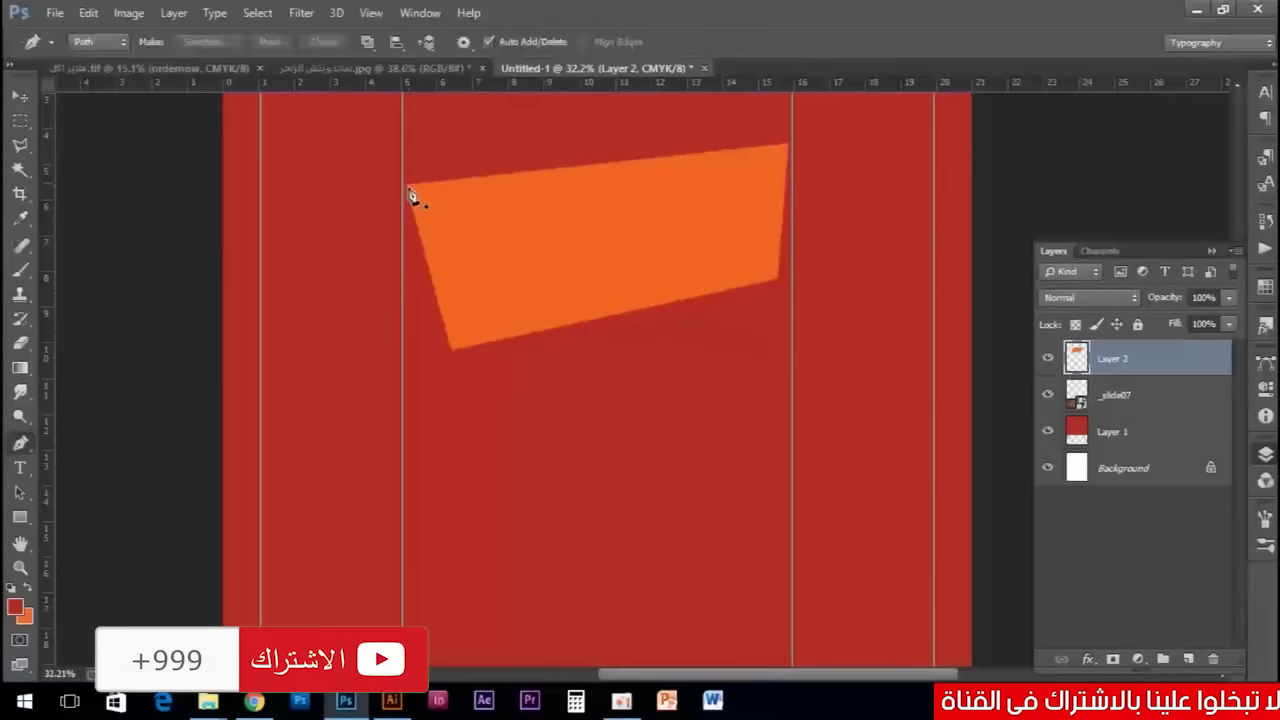
Draw a red triangle at the banner's top-left corner on Layer 3 and move it below Layer 2.
{"action": "left_click", "coordinate": [405, 187]}
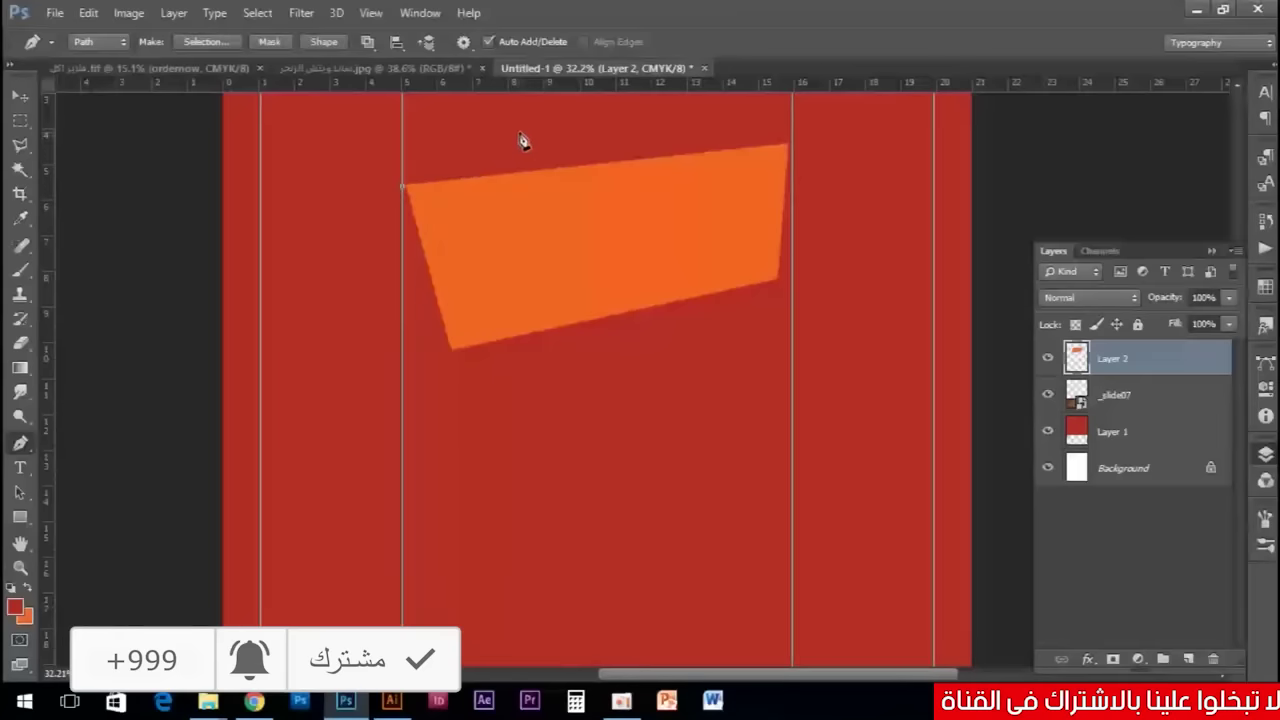
{"action": "left_click", "coordinate": [545, 128]}
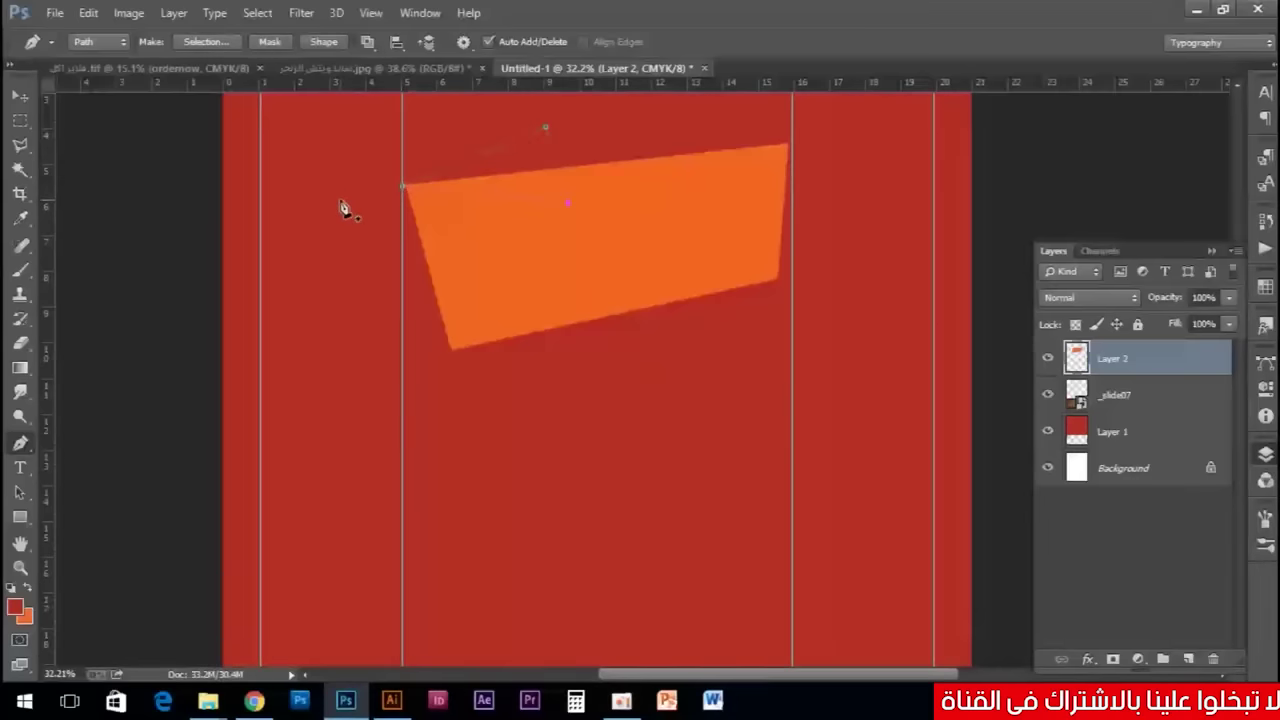
{"action": "key", "text": "ctrl+Return"}
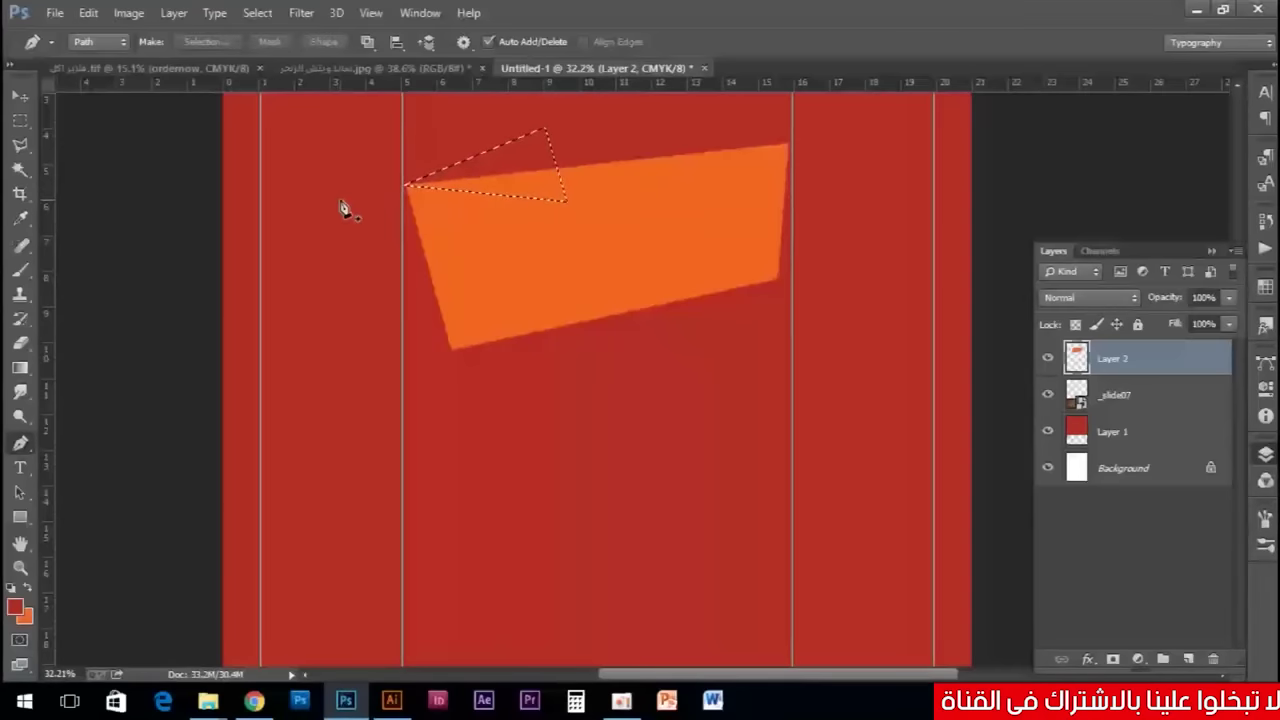
{"action": "key", "text": "ctrl+shift+n"}
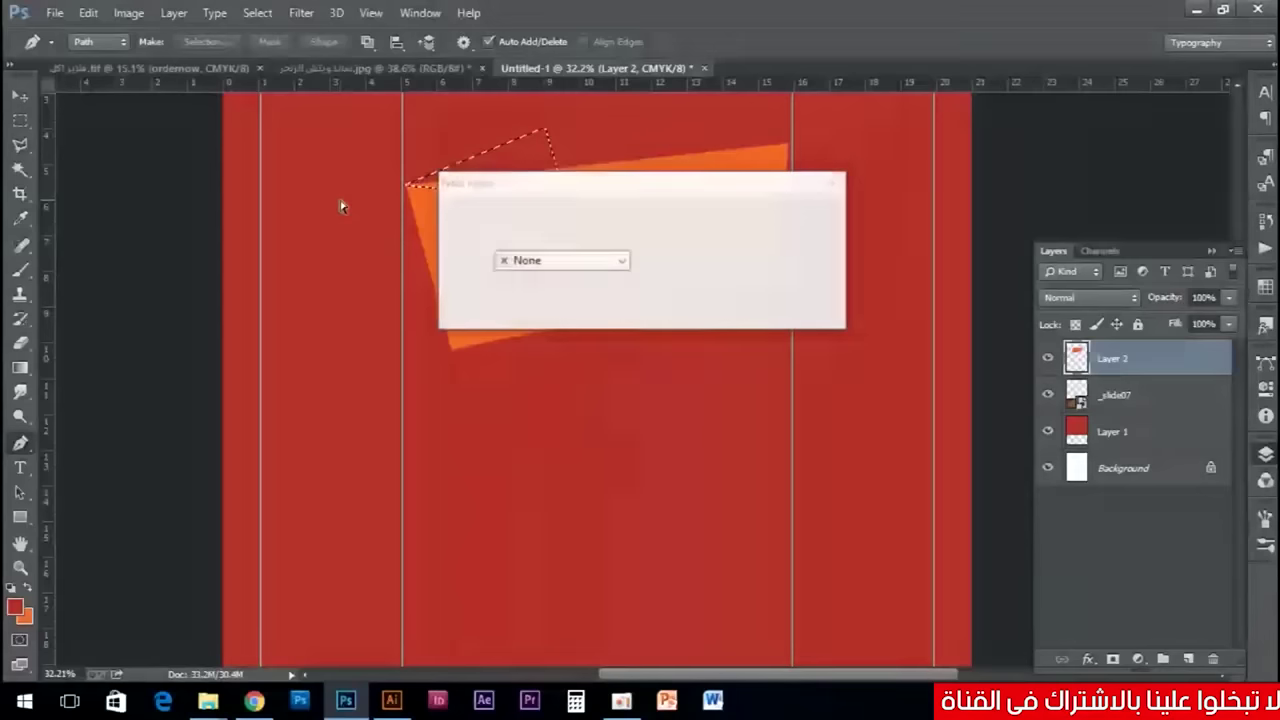
{"action": "key", "text": "Return"}
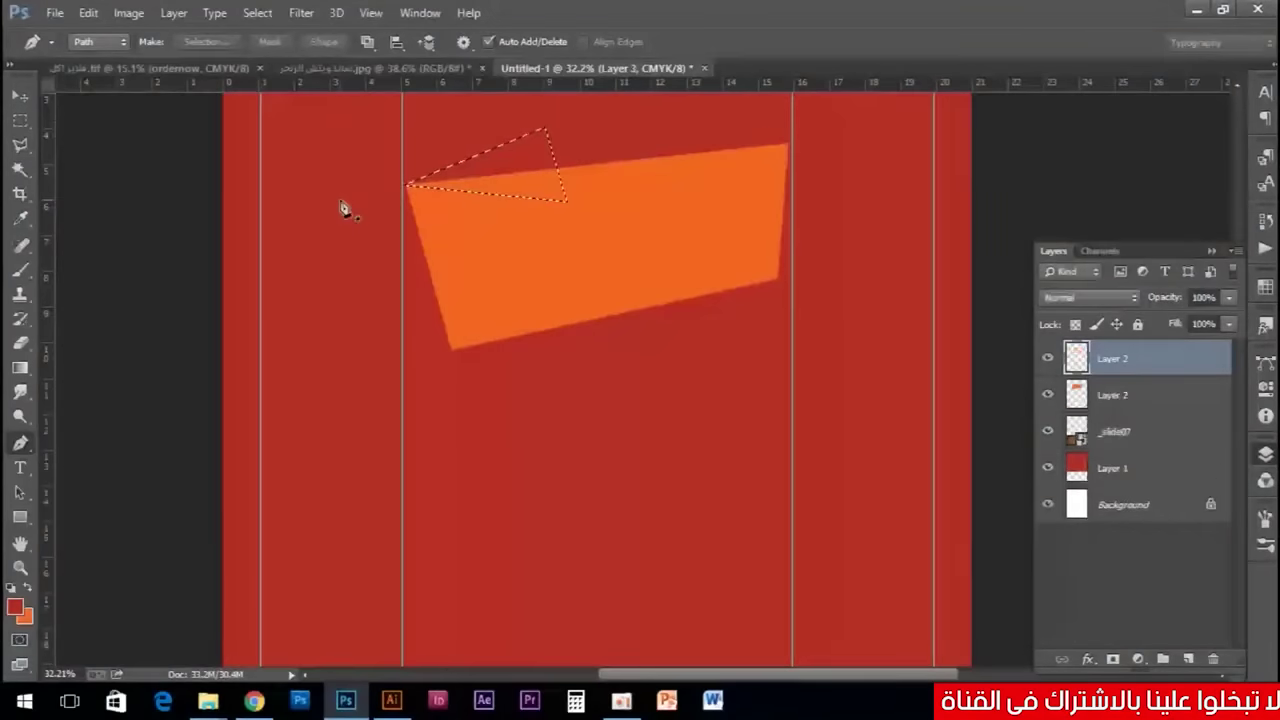
{"action": "key", "text": "alt+BackSpace"}
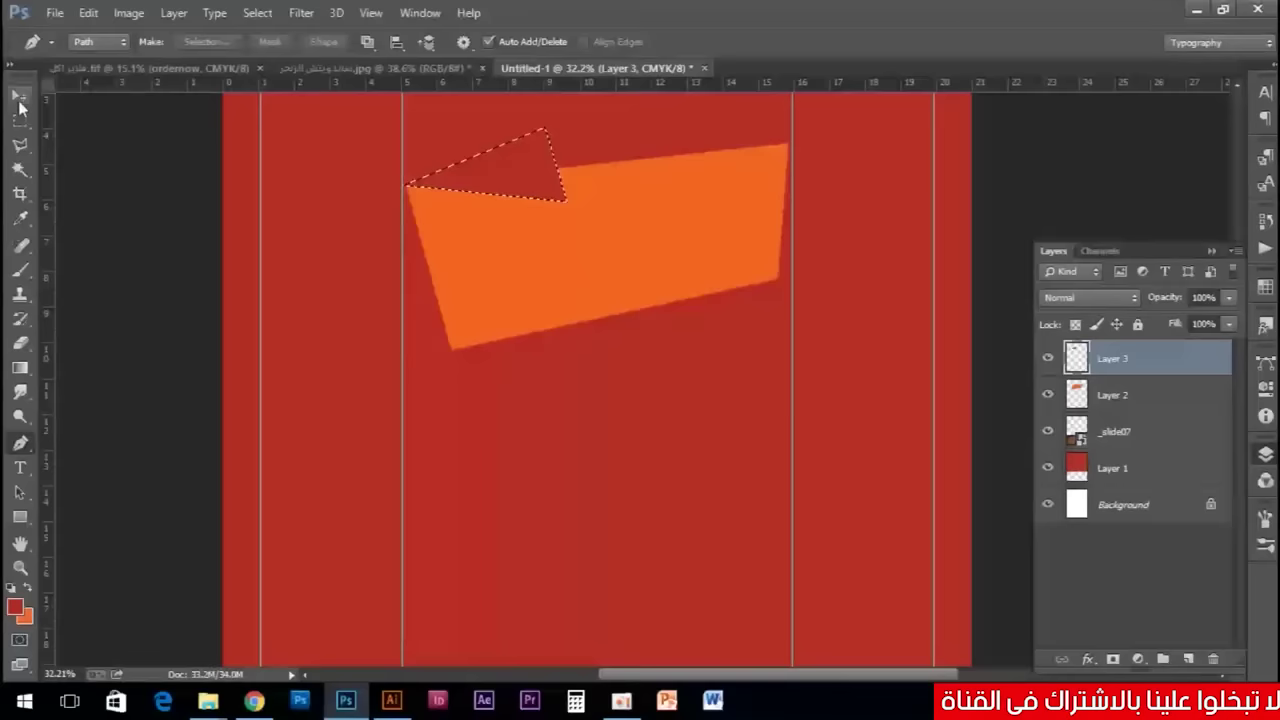
{"action": "left_click", "coordinate": [20, 97]}
{"action": "key", "text": "ctrl+d"}
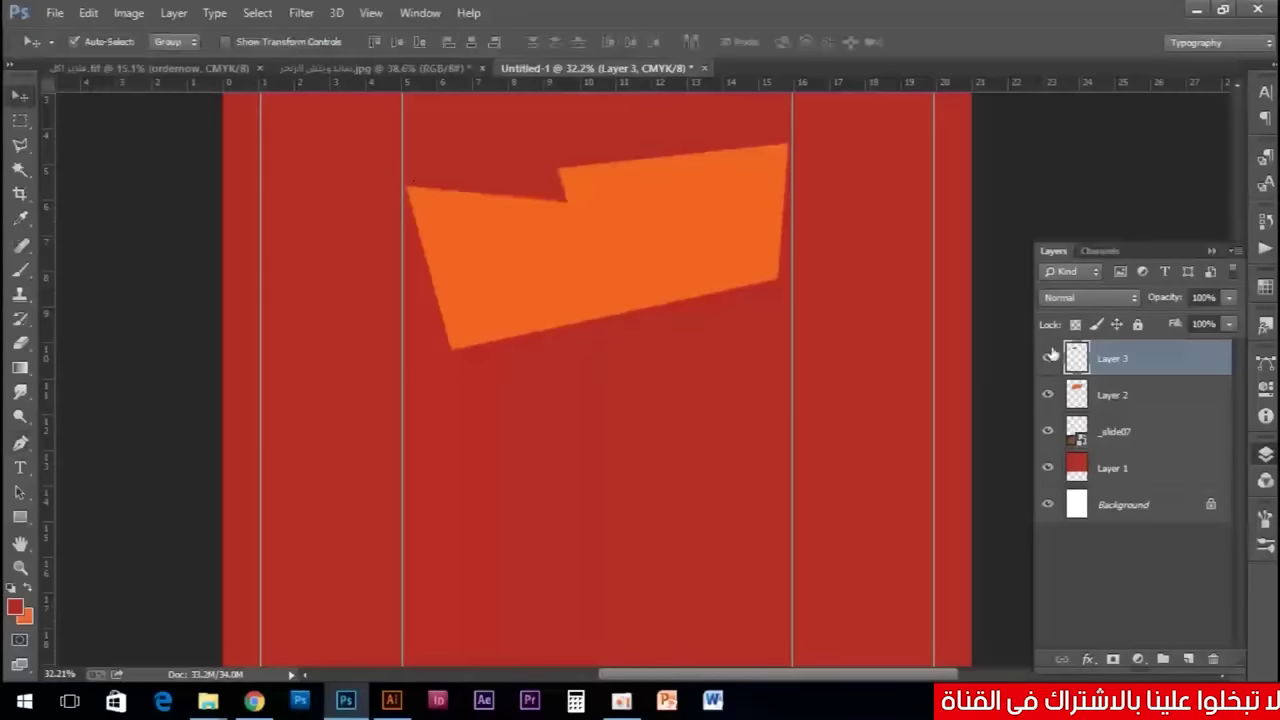
{"action": "left_click_drag", "start_coordinate": [1076, 355], "coordinate": [1076, 413]}
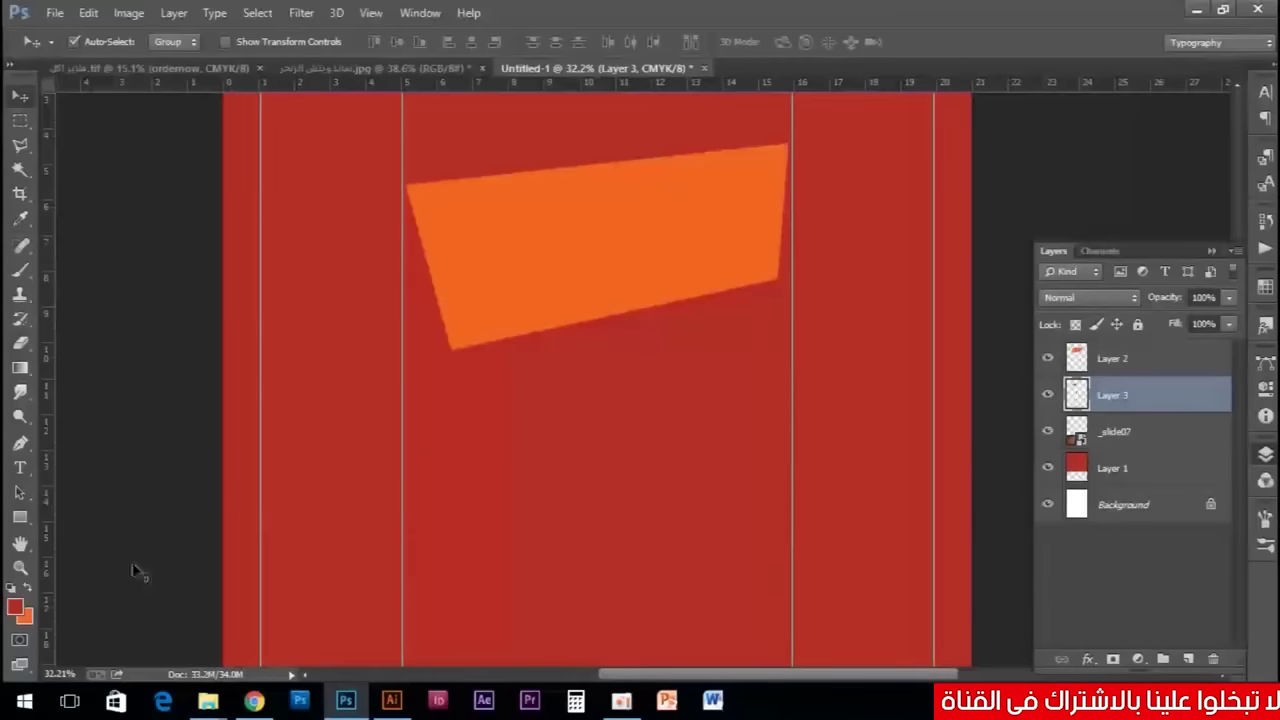
Fill the Layer 3 triangle with dark red #5c0d05.
{"action": "left_click", "coordinate": [19, 609]}
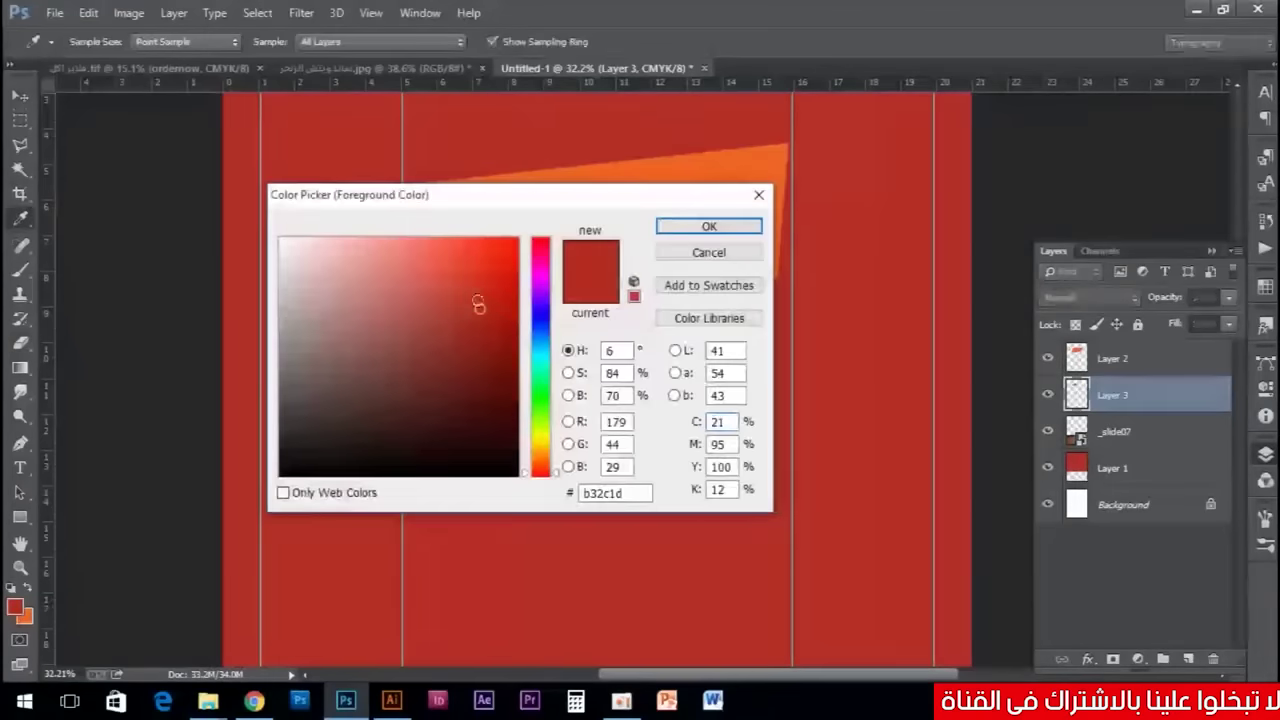
{"action": "left_click_drag", "start_coordinate": [505, 352], "coordinate": [506, 390]}
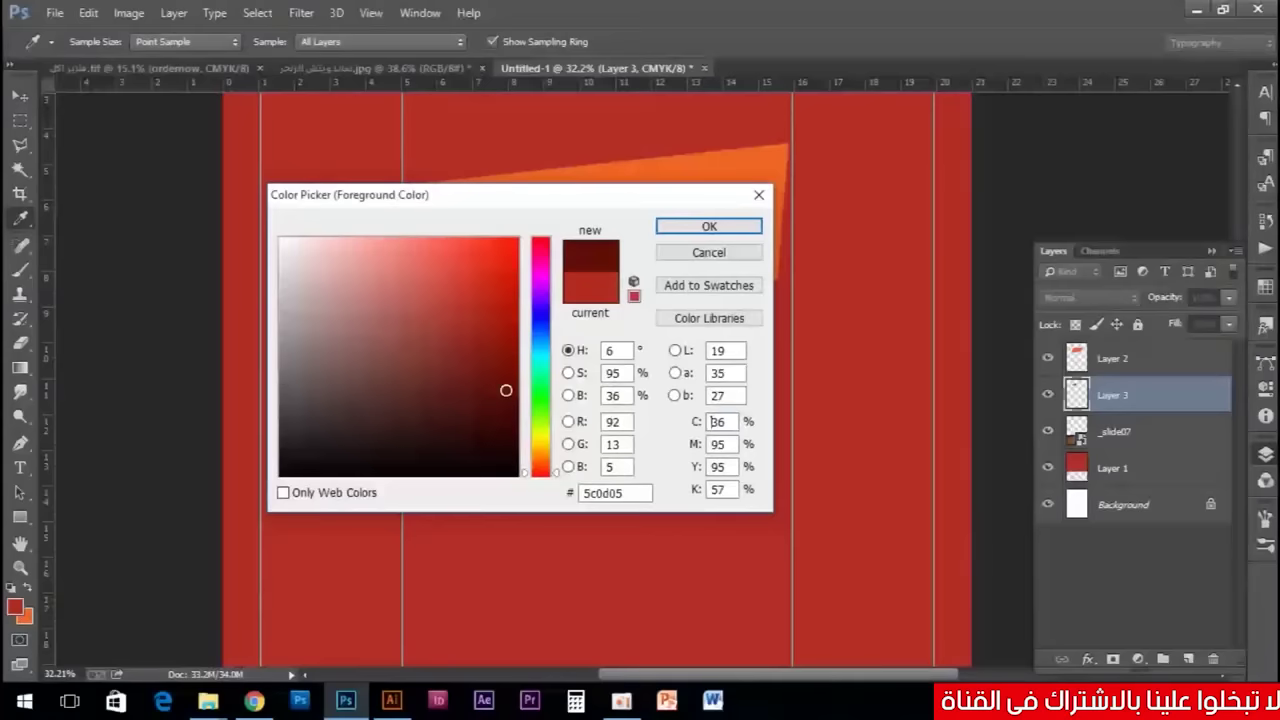
{"action": "left_click", "coordinate": [709, 226]}
{"action": "key", "text": "v"}
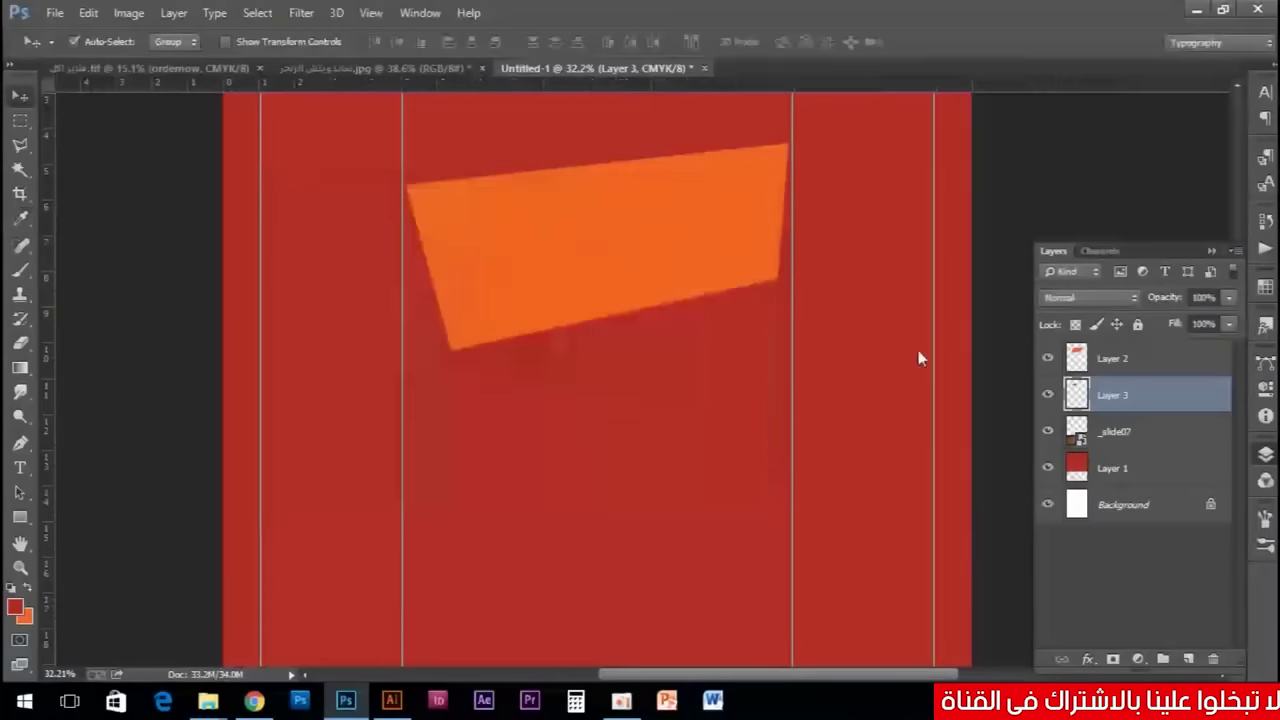
{"action": "left_click", "coordinate": [1075, 390], "text": "ctrl"}
{"action": "key", "text": "alt+BackSpace"}
{"action": "key", "text": "ctrl+d"}
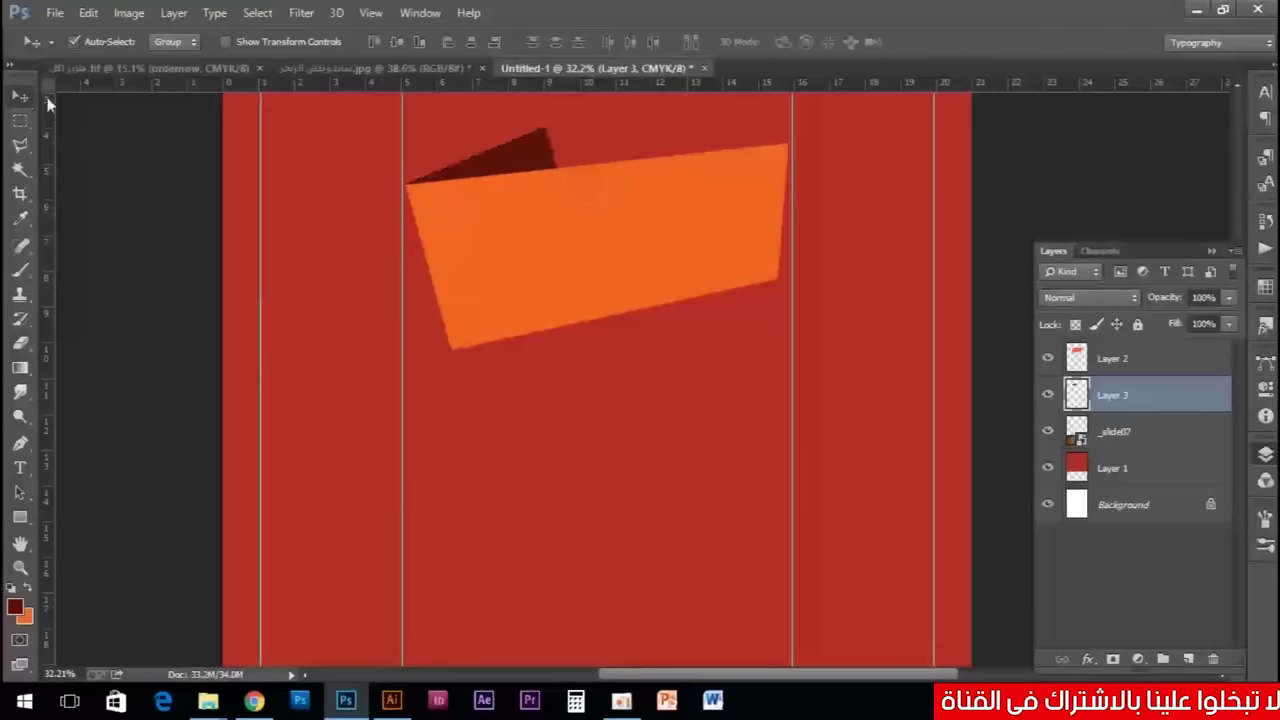
Nudge the dark triangle so its corner lines up with the orange banner's corner as a fold.
{"action": "scroll", "coordinate": [505, 160], "scroll_direction": "up", "scroll_amount": 3}
{"action": "scroll", "coordinate": [500, 170], "scroll_direction": "up", "scroll_amount": 3}
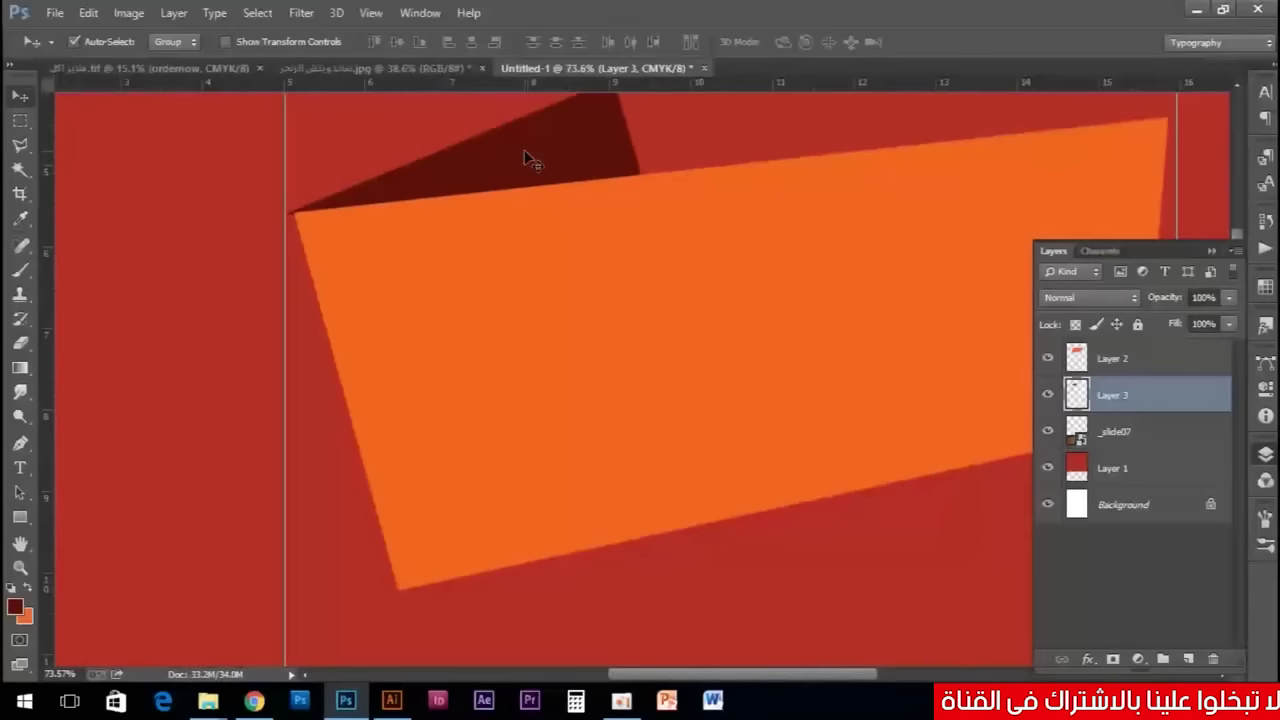
{"action": "key", "text": "Right"}
{"action": "key", "text": "Right"}
{"action": "key", "text": "Right"}
{"action": "key", "text": "Right"}
{"action": "key", "text": "Right"}
{"action": "key", "text": "Right"}
{"action": "key", "text": "Right"}
{"action": "key", "text": "Left"}
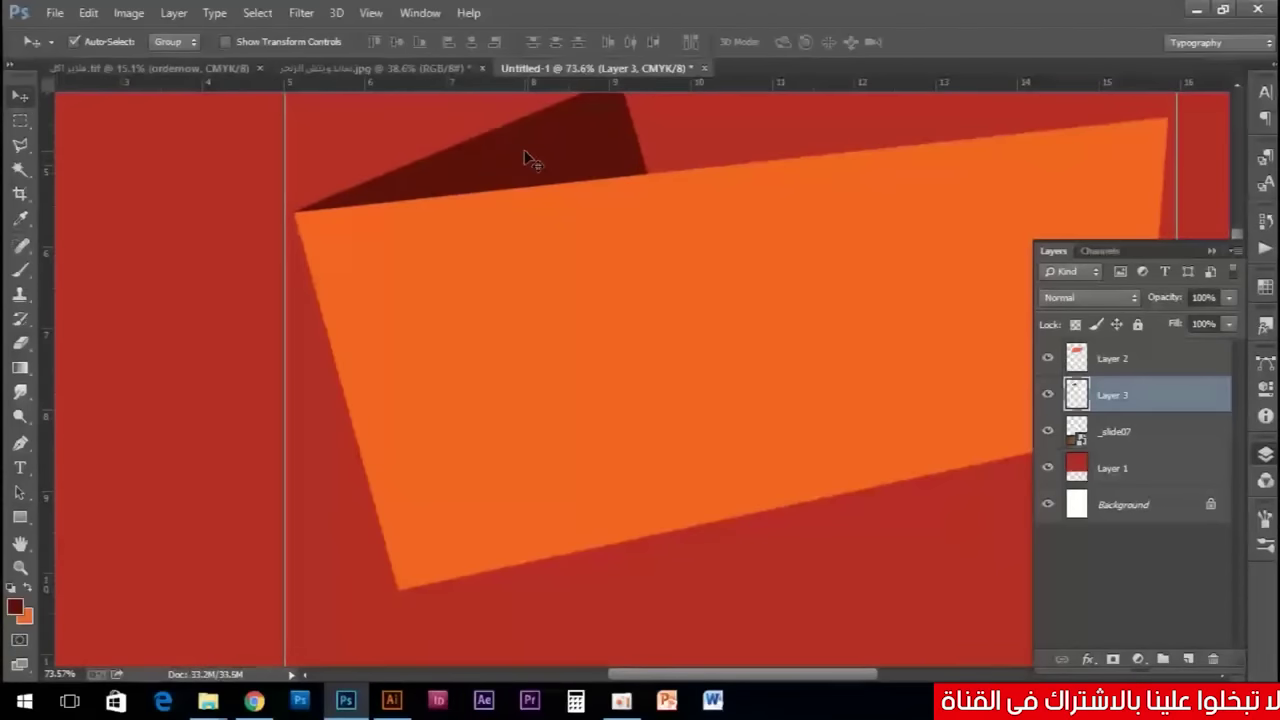
{"action": "scroll", "coordinate": [300, 165], "scroll_direction": "up", "scroll_amount": 2}
{"action": "scroll", "coordinate": [305, 260], "scroll_direction": "up", "scroll_amount": 2}
{"action": "scroll", "coordinate": [317, 209], "scroll_direction": "up", "scroll_amount": 2}
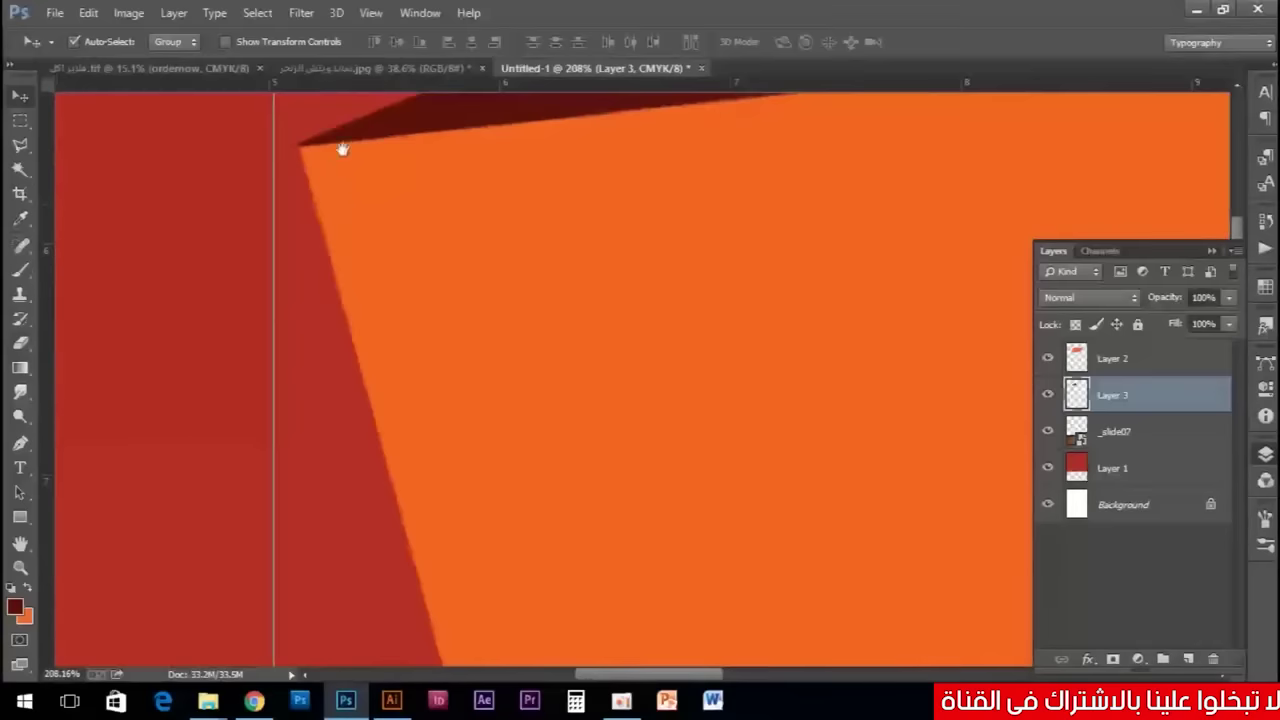
{"action": "scroll", "coordinate": [340, 166], "scroll_direction": "up", "scroll_amount": 2}
{"action": "left_click_drag", "start_coordinate": [457, 246], "coordinate": [457, 248]}
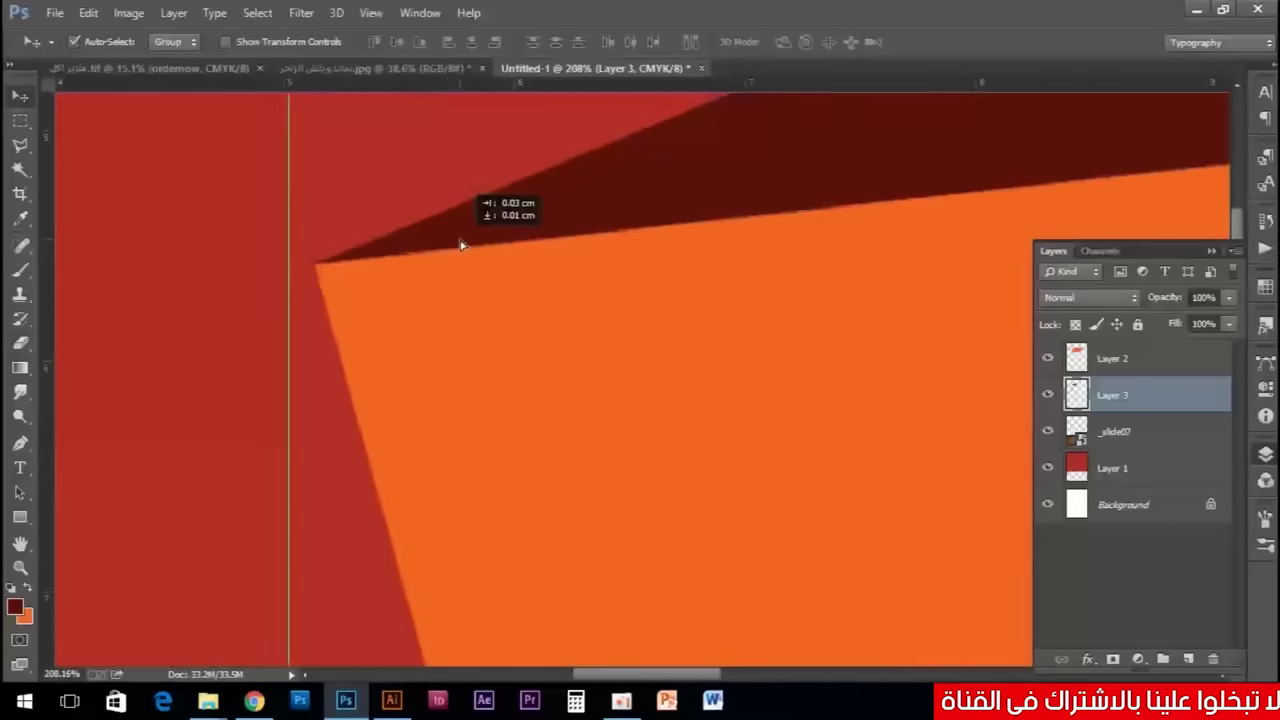
{"action": "scroll", "coordinate": [457, 255], "scroll_direction": "down", "scroll_amount": 2}
{"action": "scroll", "coordinate": [455, 266], "scroll_direction": "down", "scroll_amount": 1}
{"action": "scroll", "coordinate": [455, 266], "scroll_direction": "down", "scroll_amount": 2}
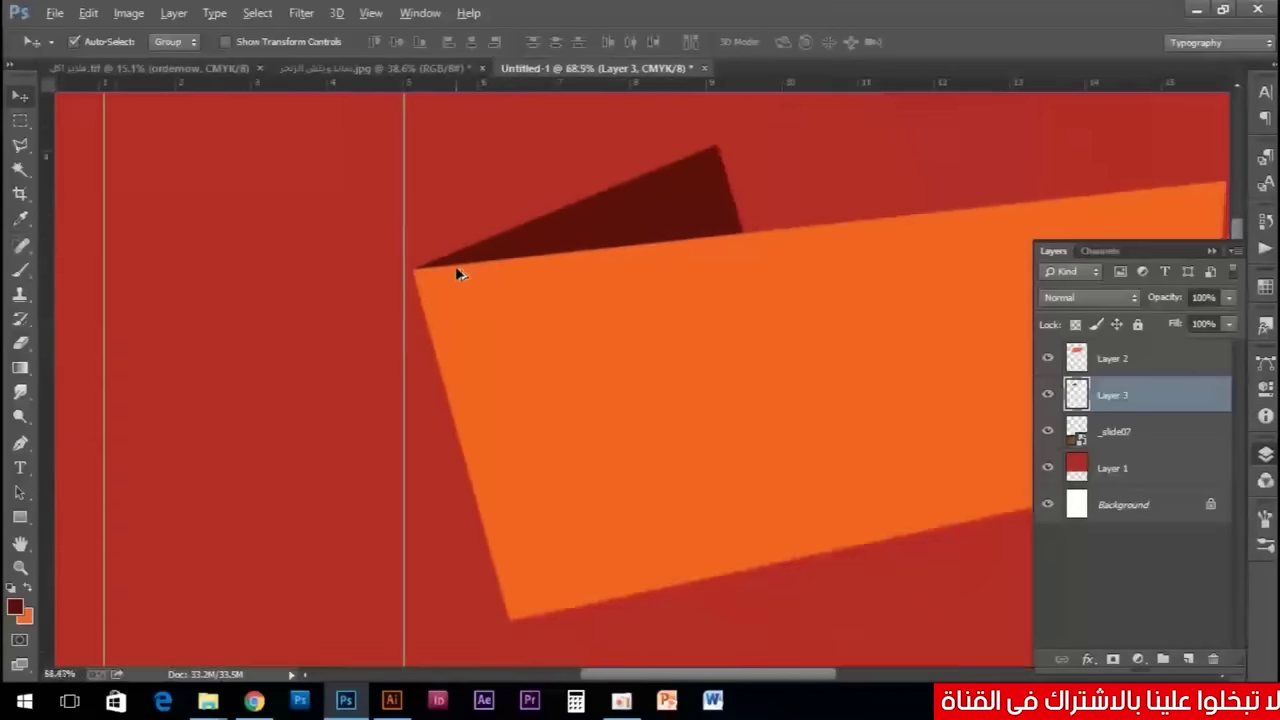
{"action": "scroll", "coordinate": [456, 273], "scroll_direction": "down", "scroll_amount": 2}
{"action": "scroll", "coordinate": [459, 276], "scroll_direction": "down", "scroll_amount": 2}
{"action": "scroll", "coordinate": [476, 284], "scroll_direction": "down", "scroll_amount": 1}
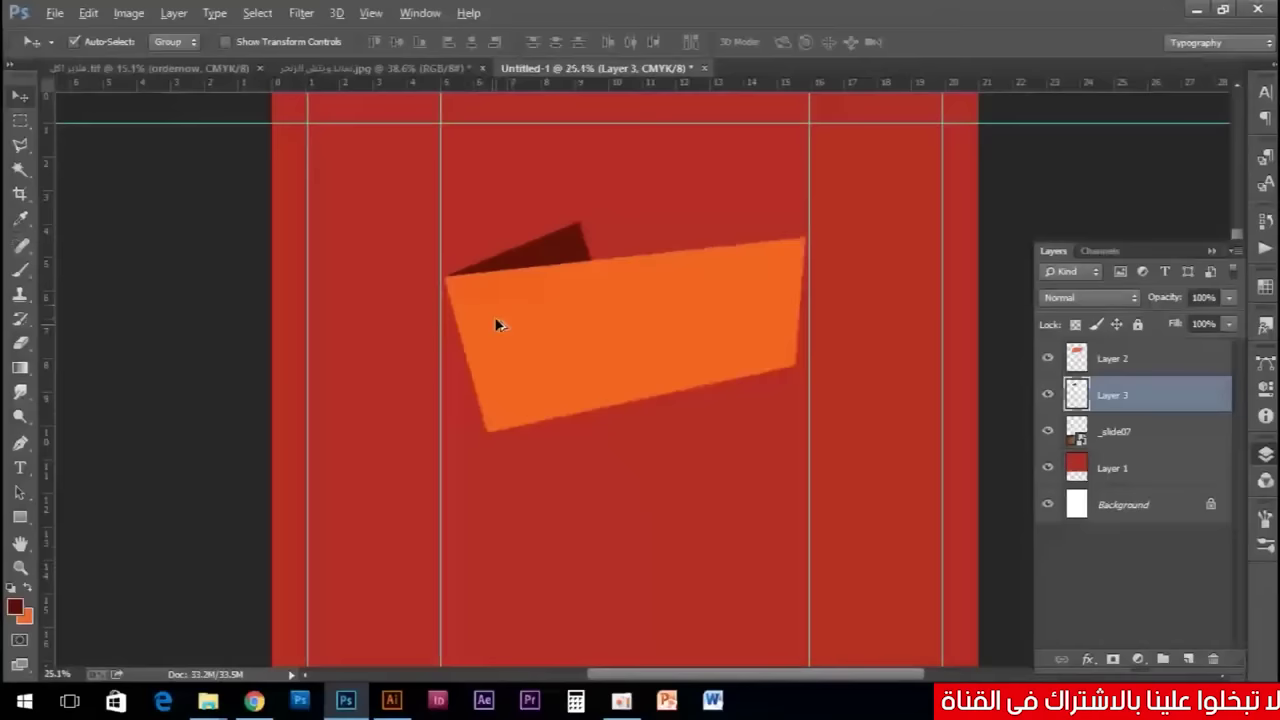
{"action": "scroll", "coordinate": [512, 345], "scroll_direction": "down", "scroll_amount": 1}
{"action": "scroll", "coordinate": [535, 390], "scroll_direction": "down", "scroll_amount": 1}
{"action": "scroll", "coordinate": [555, 480], "scroll_direction": "up", "scroll_amount": 1}
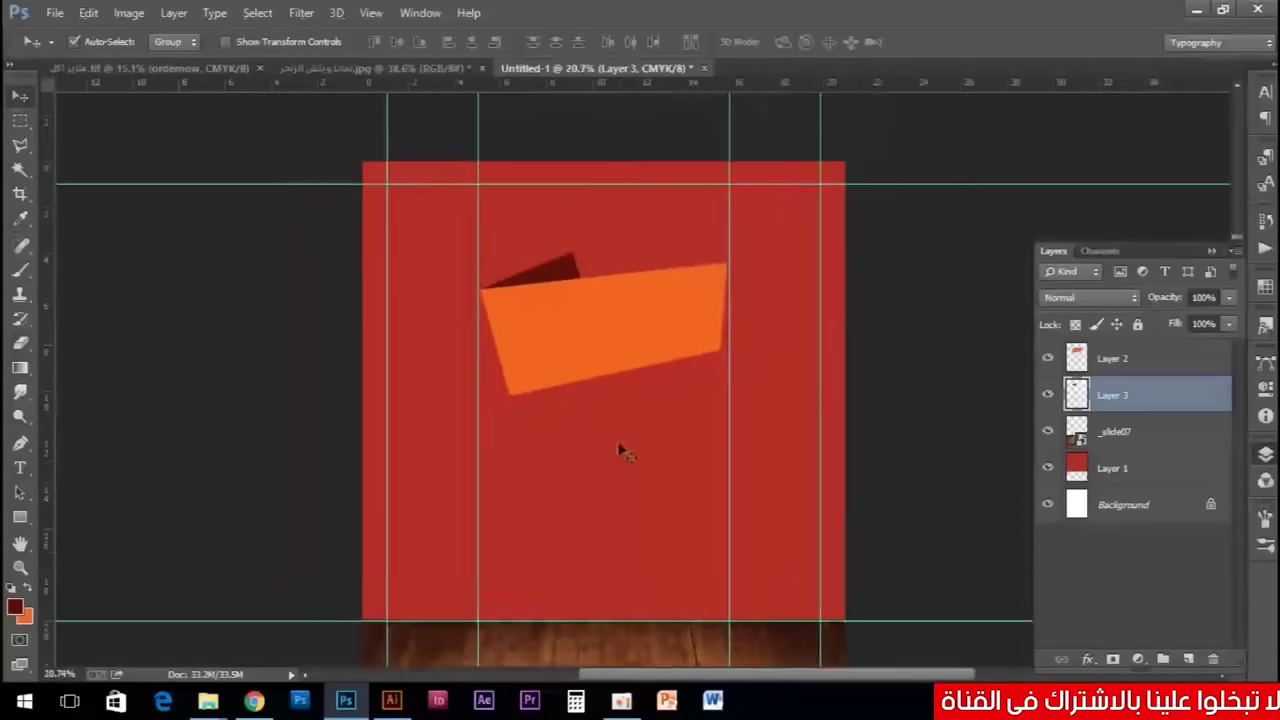
{"action": "scroll", "coordinate": [604, 363], "scroll_direction": "down", "scroll_amount": 2}
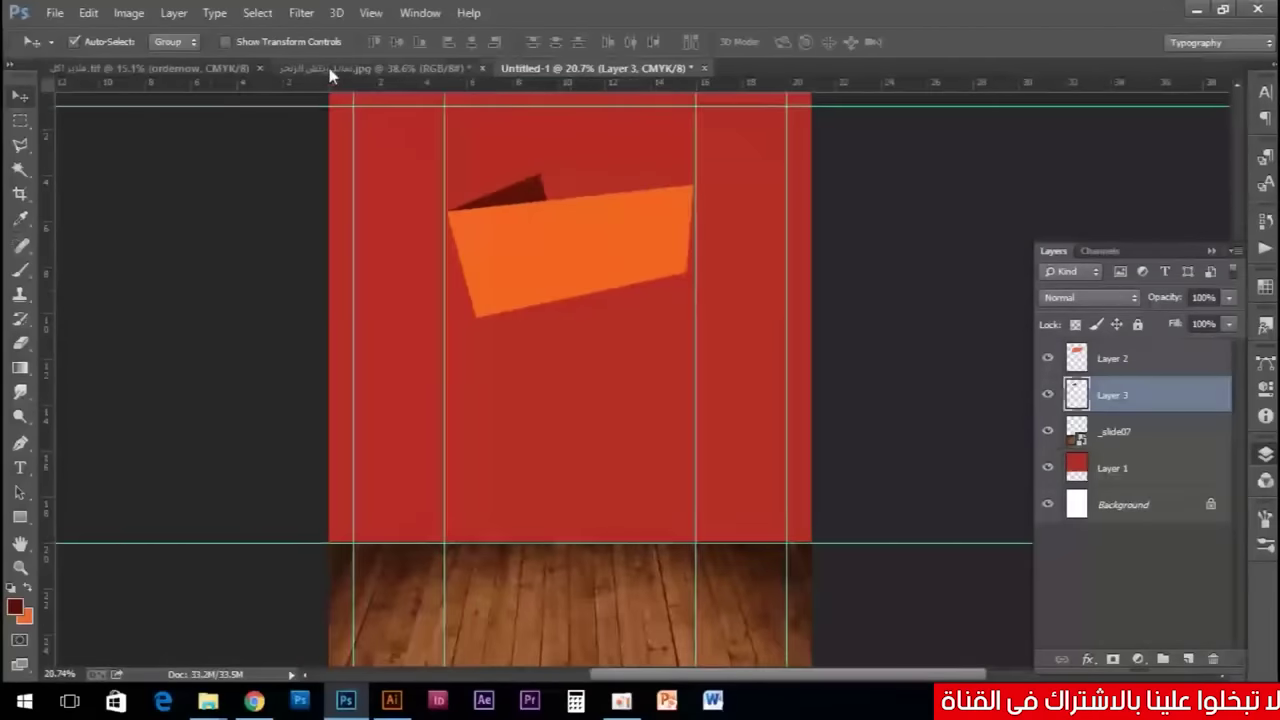
In the burger photo, select the white background with the Magic Wand.
{"action": "left_click", "coordinate": [375, 68]}
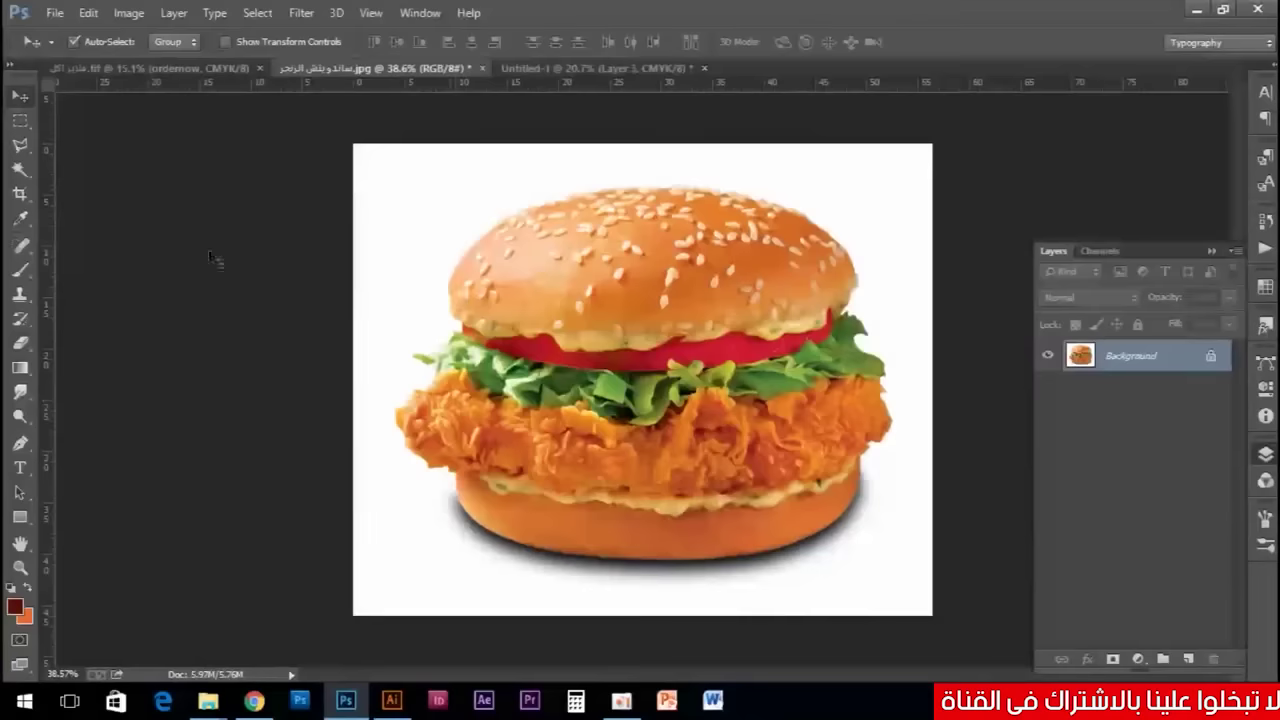
{"action": "left_click", "coordinate": [25, 173]}
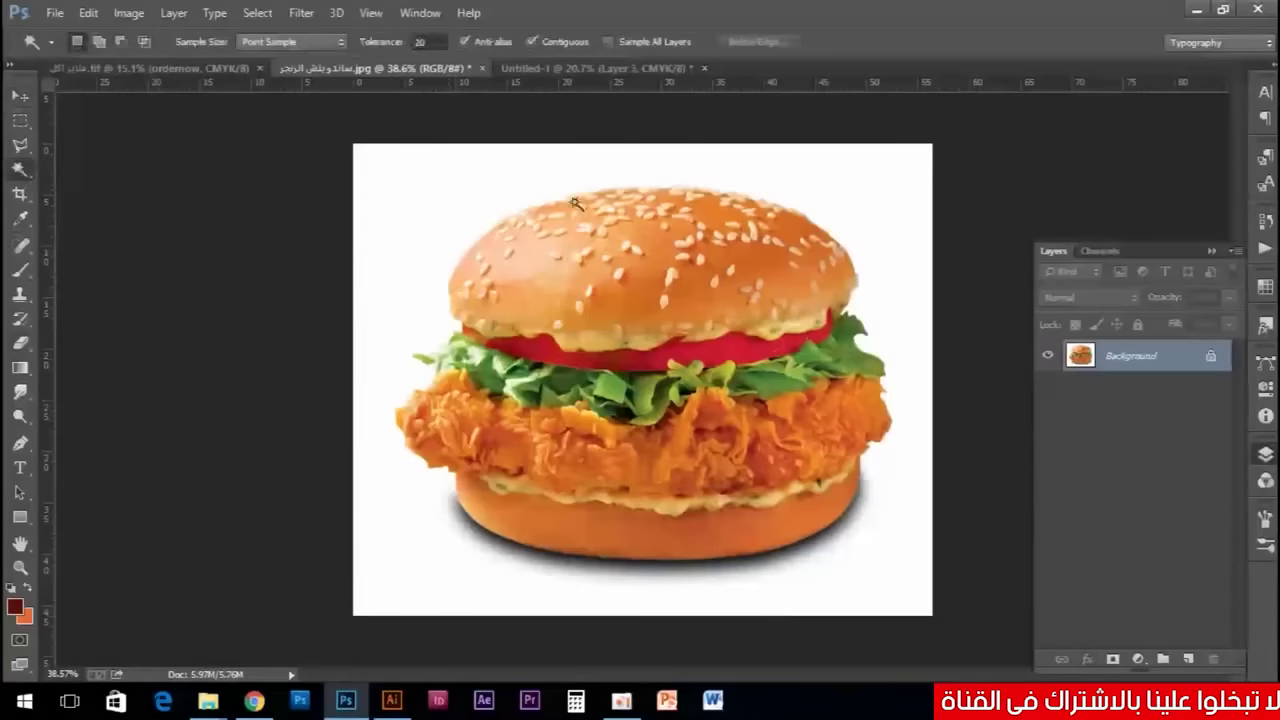
{"action": "left_click", "coordinate": [418, 207]}
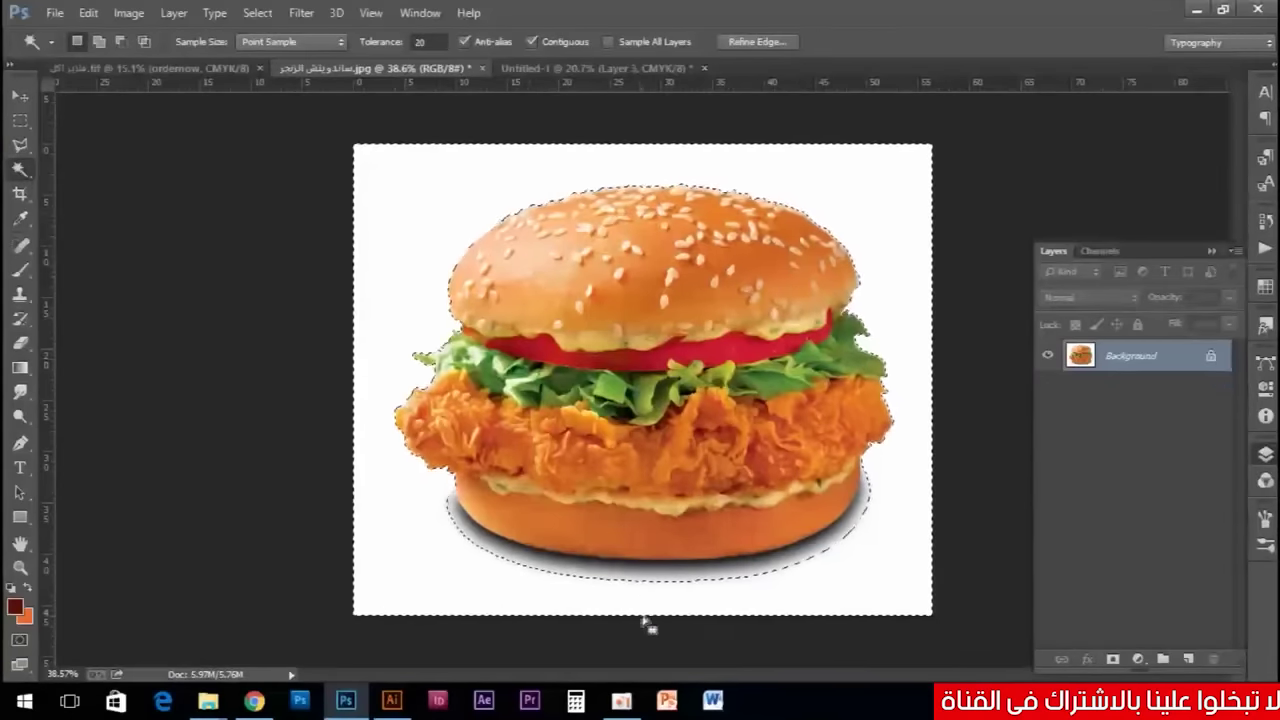
{"action": "scroll", "coordinate": [650, 608], "scroll_direction": "up", "scroll_amount": 2}
{"action": "scroll", "coordinate": [650, 608], "scroll_direction": "up", "scroll_amount": 1}
{"action": "scroll", "coordinate": [640, 400], "scroll_direction": "down", "scroll_amount": 2}
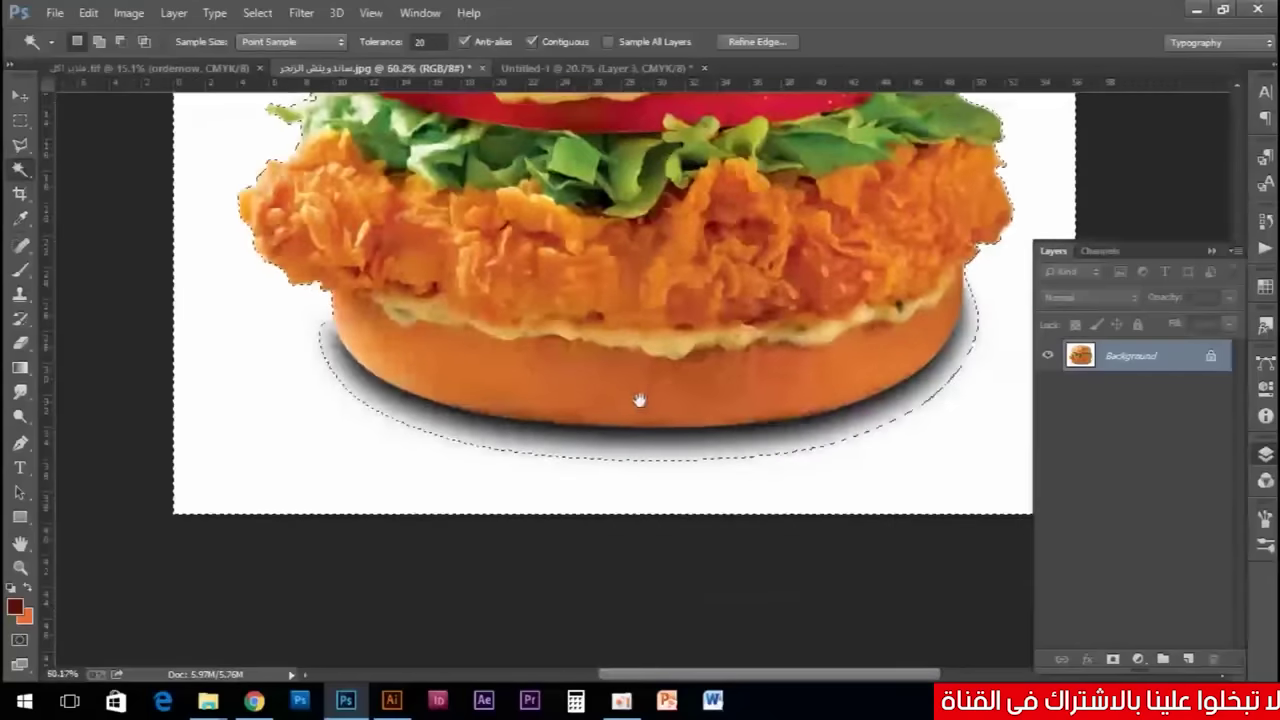
{"action": "scroll", "coordinate": [623, 449], "scroll_direction": "down", "scroll_amount": 1}
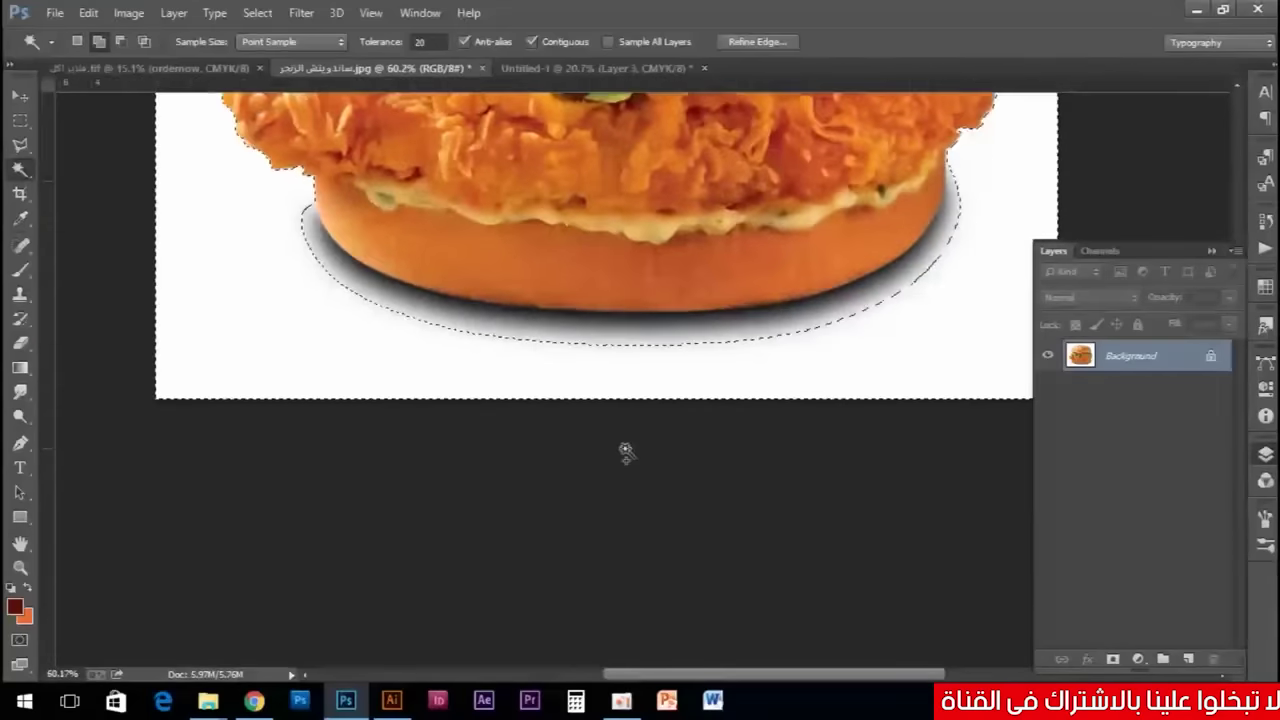
Add the grey shadow under the bottom bun to the selection and invert it onto the burger.
{"action": "left_click", "coordinate": [632, 342], "text": "shift"}
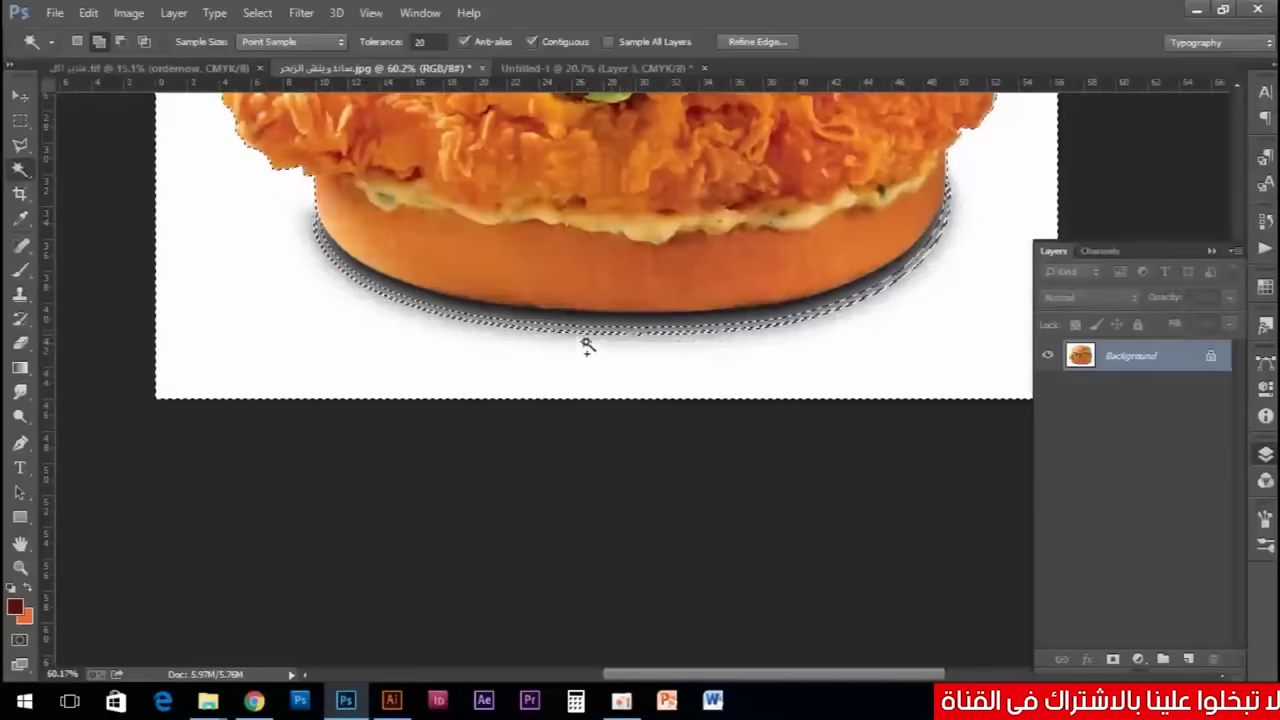
{"action": "left_click", "coordinate": [600, 340], "text": "alt"}
{"action": "left_click", "coordinate": [601, 337], "text": "alt"}
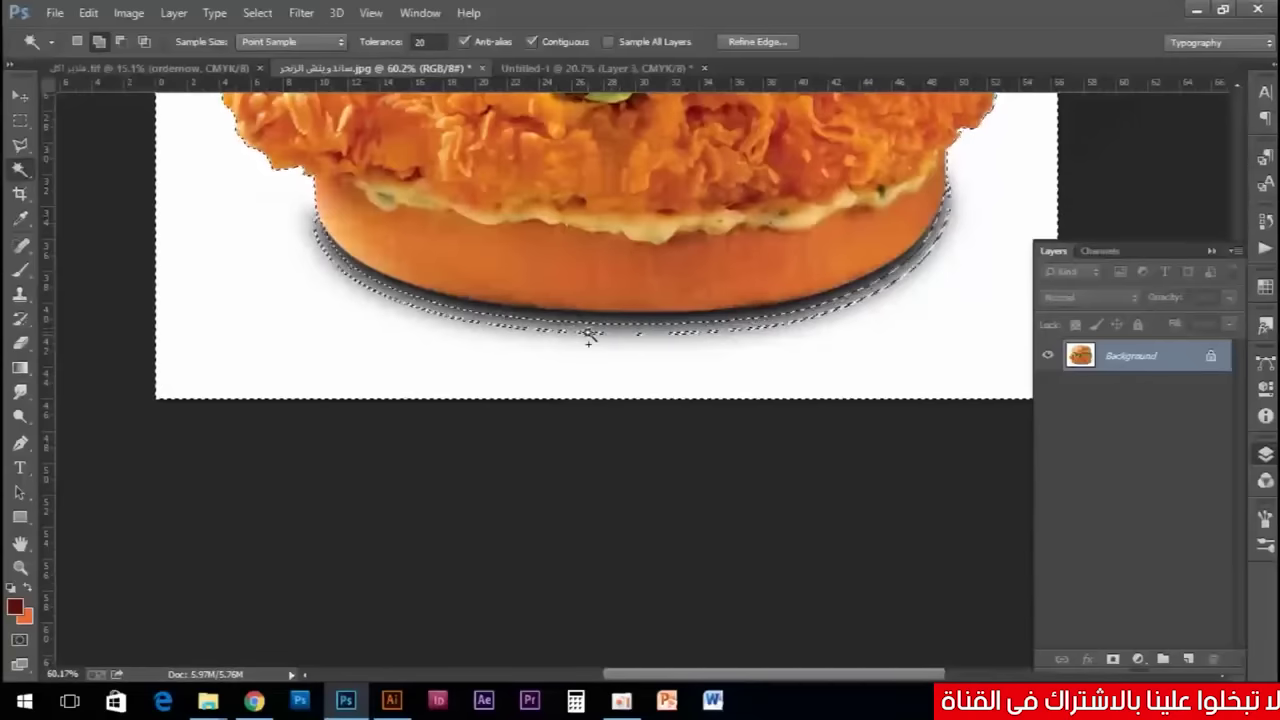
{"action": "left_click", "coordinate": [654, 328], "text": "alt"}
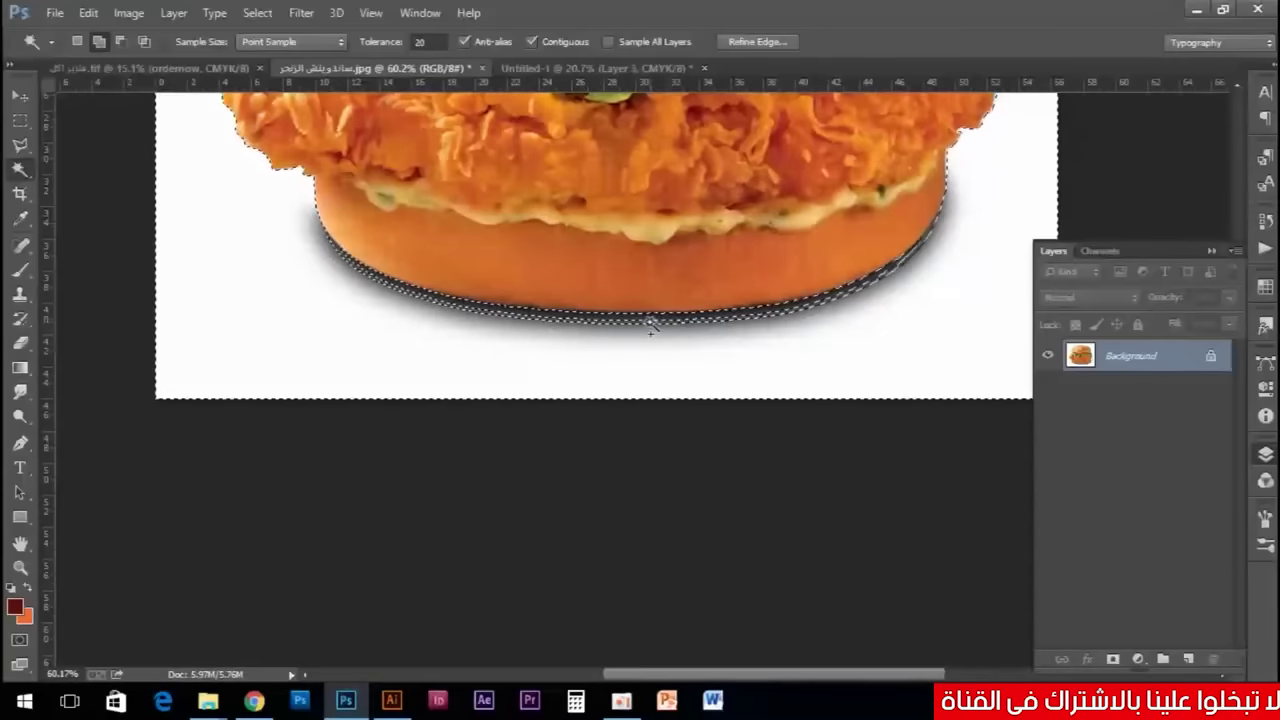
{"action": "scroll", "coordinate": [643, 328], "scroll_direction": "down", "scroll_amount": 1}
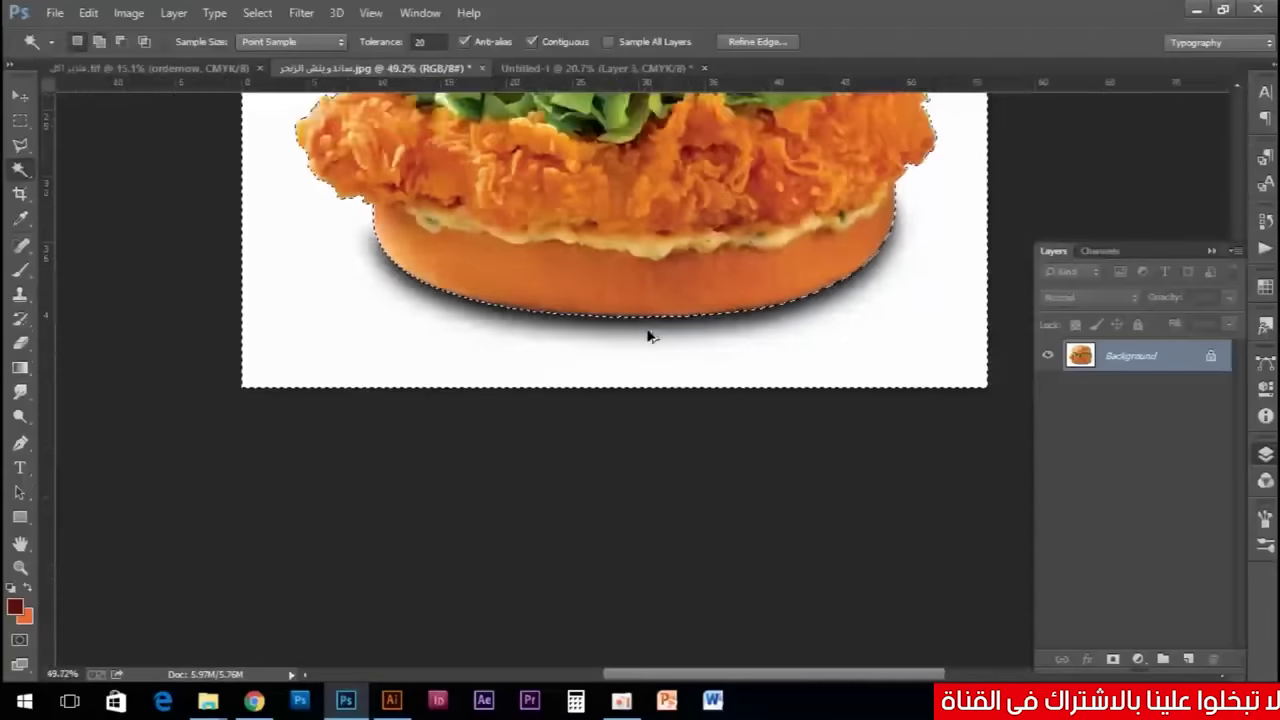
{"action": "scroll", "coordinate": [646, 332], "scroll_direction": "down", "scroll_amount": 2}
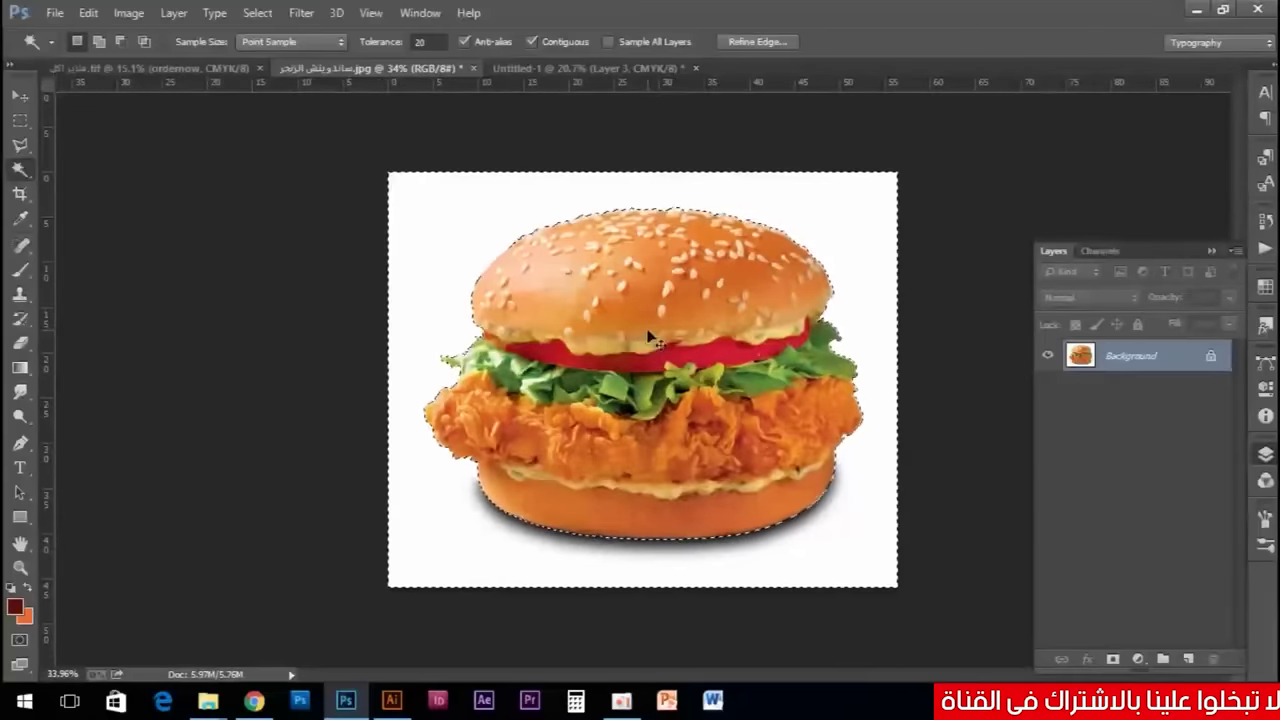
{"action": "key", "text": "ctrl+shift+i"}
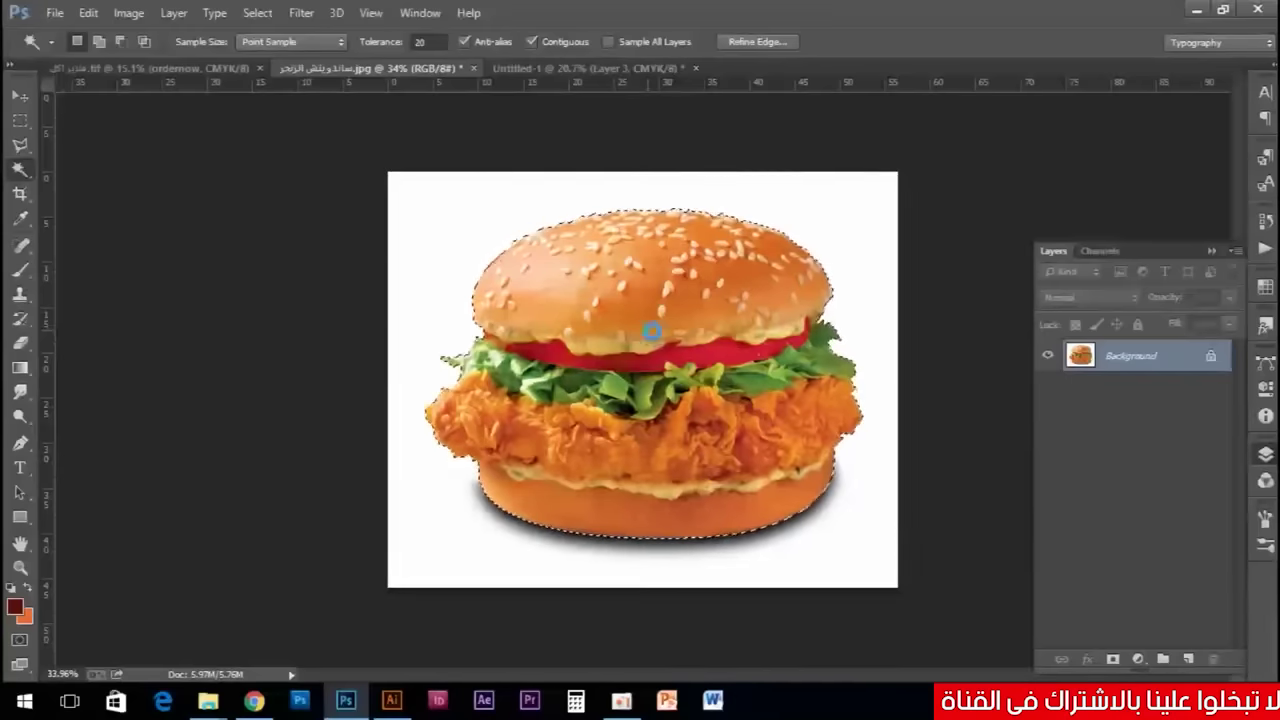
{"action": "key", "text": "ctrl+alt+r"}
Refine the burger's edge with 1.6 px feather and -7% shift edge, output to a new layer.
{"action": "left_click", "coordinate": [738, 301]}
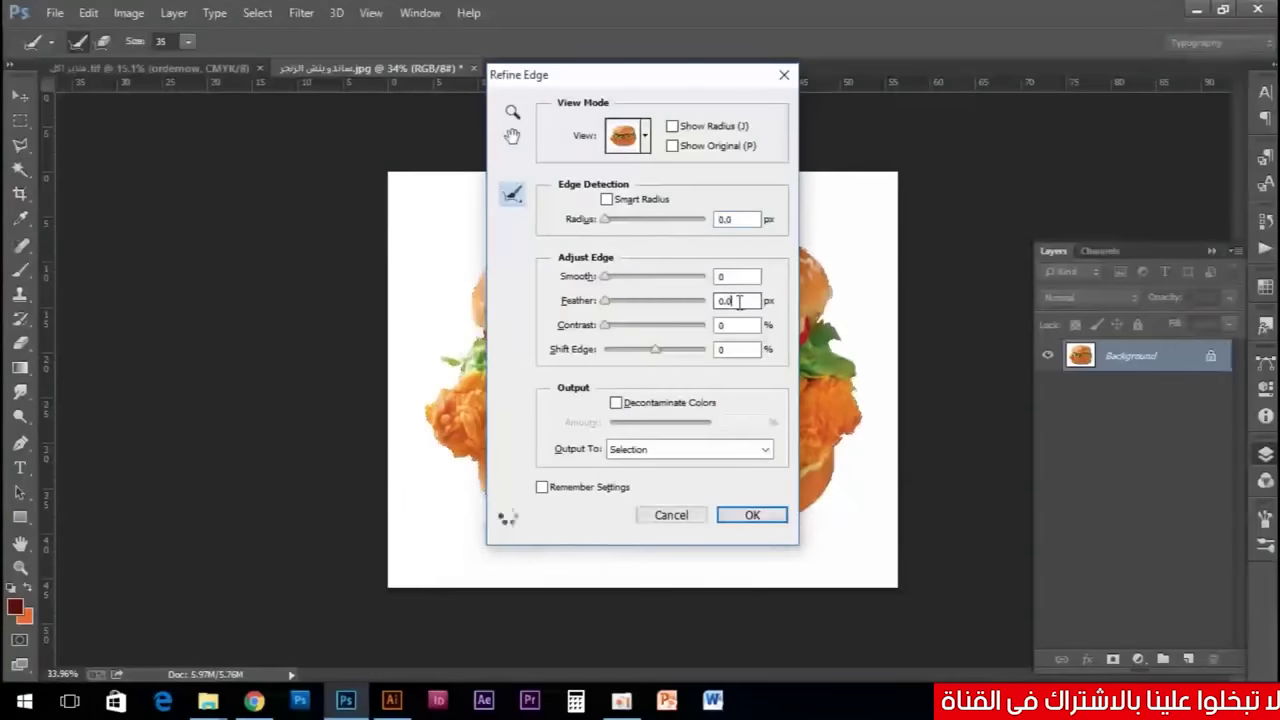
{"action": "key", "text": "Up"}
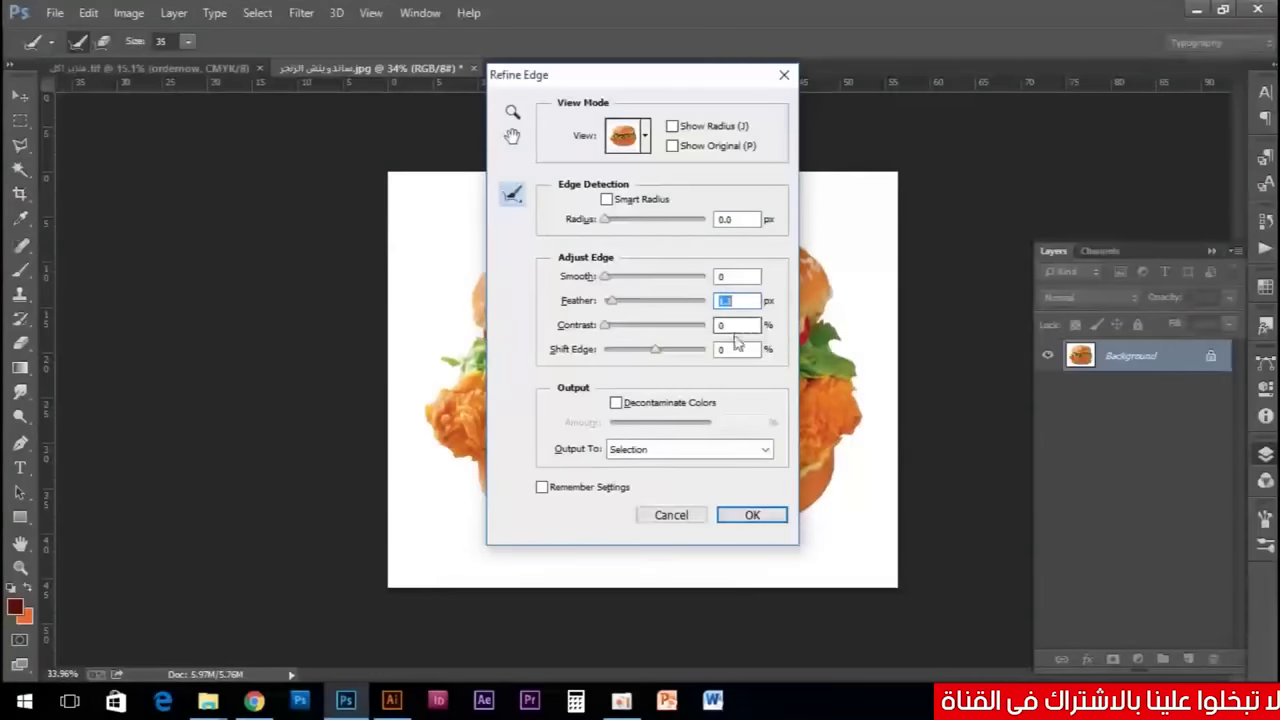
{"action": "left_click", "coordinate": [735, 350]}
{"action": "type", "text": "-5"}
{"action": "left_click", "coordinate": [736, 302]}
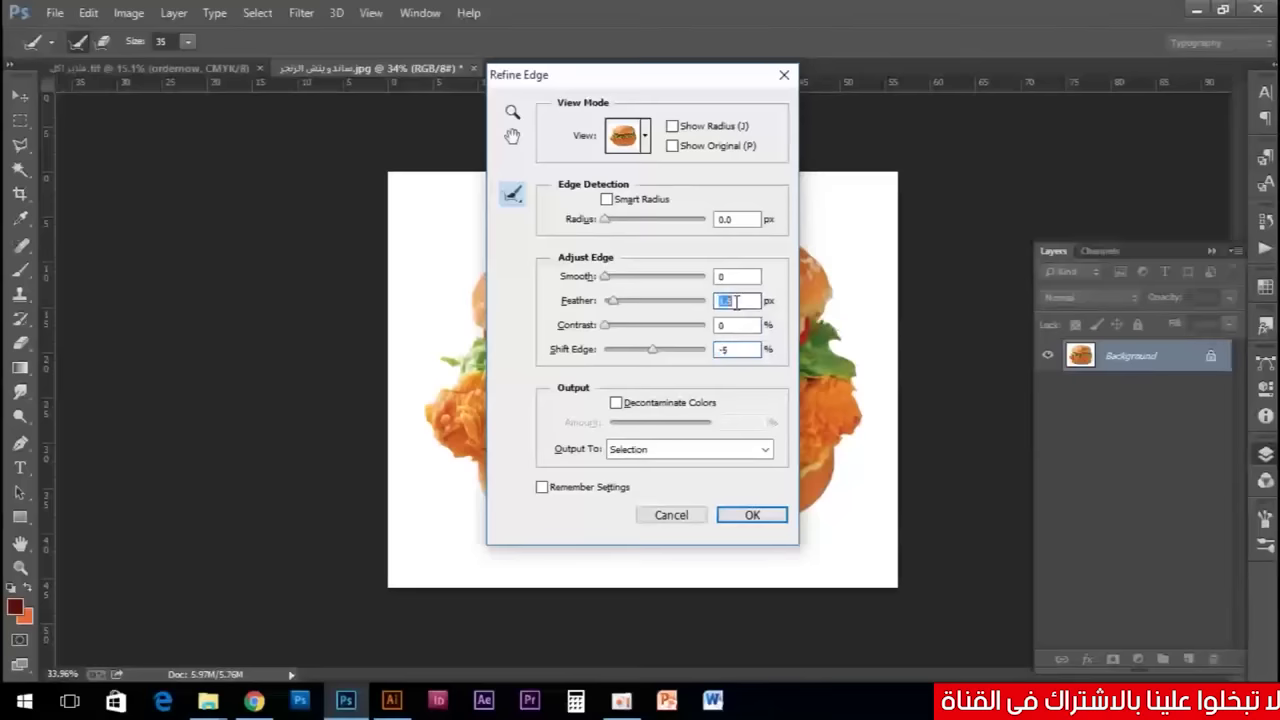
{"action": "left_click", "coordinate": [722, 350]}
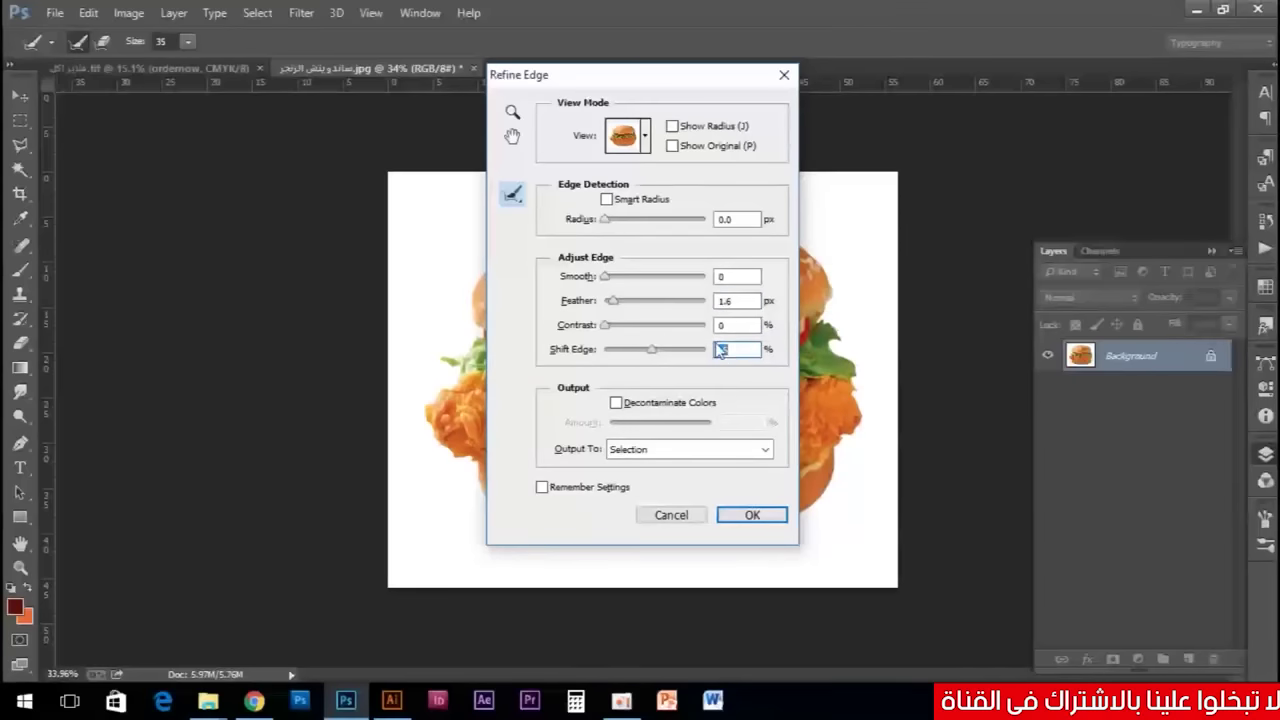
{"action": "left_click", "coordinate": [690, 449]}
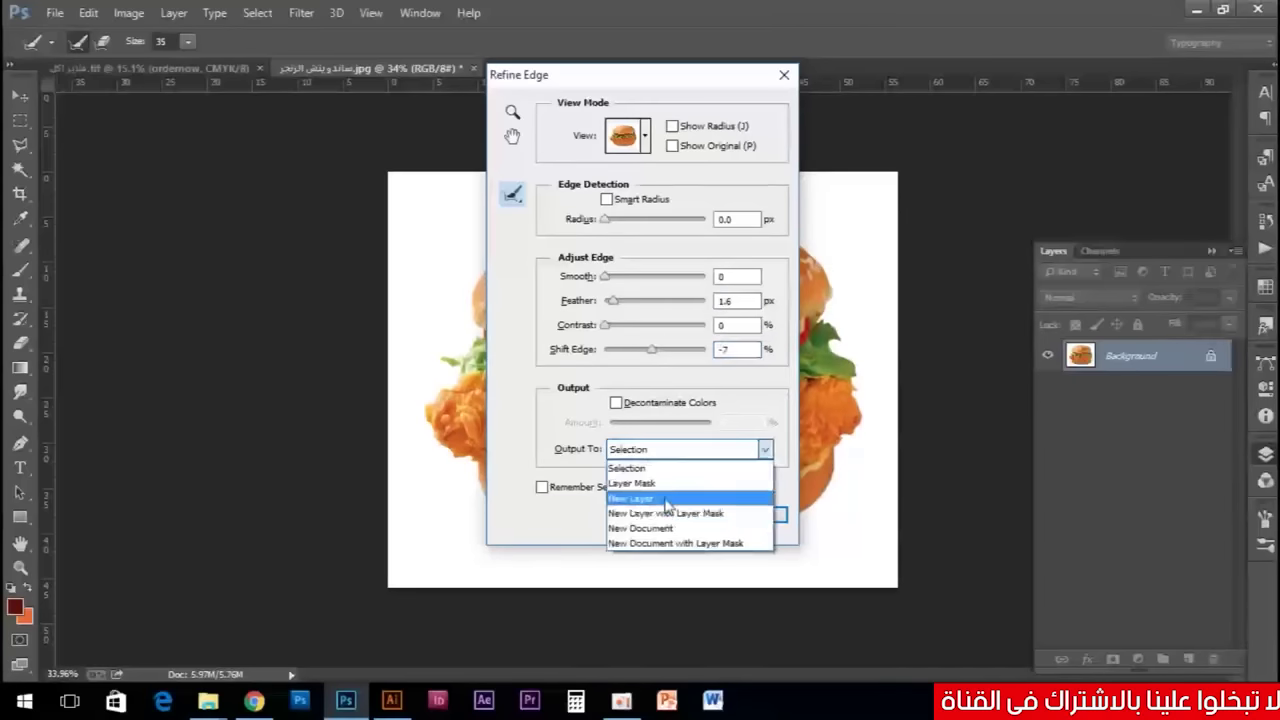
{"action": "left_click", "coordinate": [700, 491]}
{"action": "left_click", "coordinate": [752, 514]}
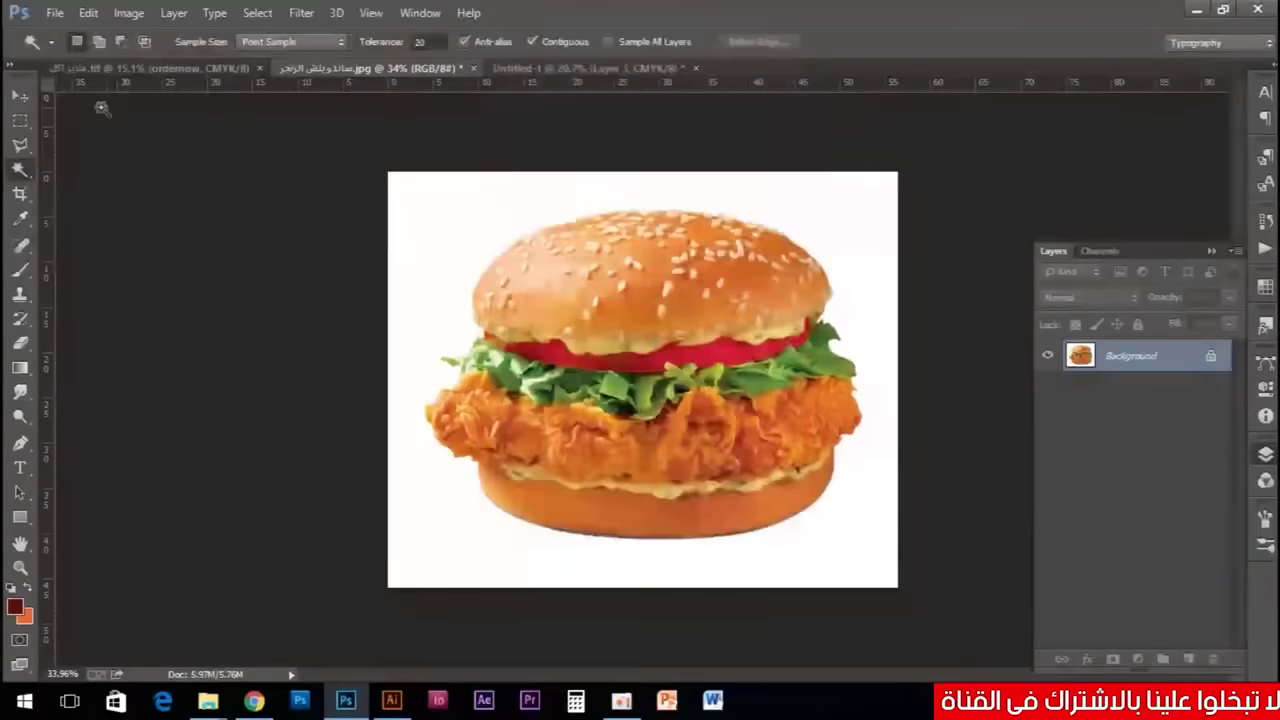
{"action": "left_click", "coordinate": [22, 97]}
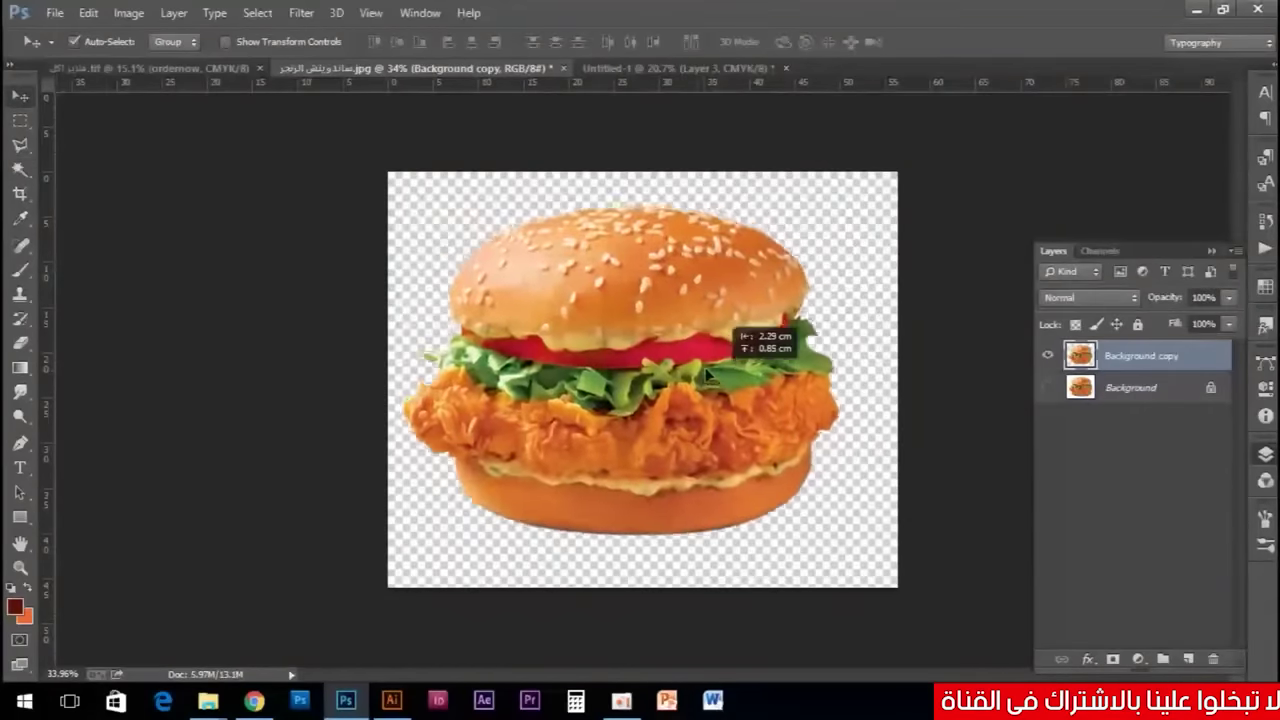
Drag the burger cut-out into the Untitled-1 poster and centre it.
{"action": "left_click_drag", "start_coordinate": [818, 425], "coordinate": [538, 148]}
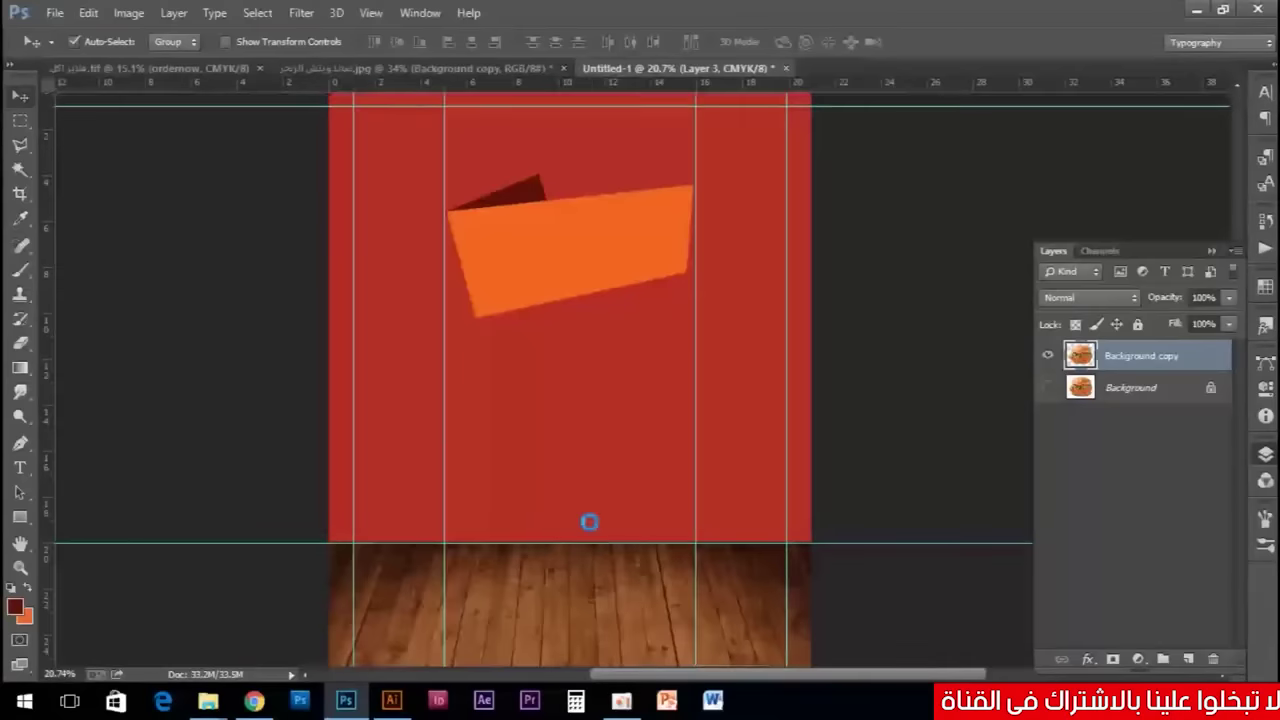
{"action": "left_click_drag", "start_coordinate": [645, 70], "coordinate": [592, 526]}
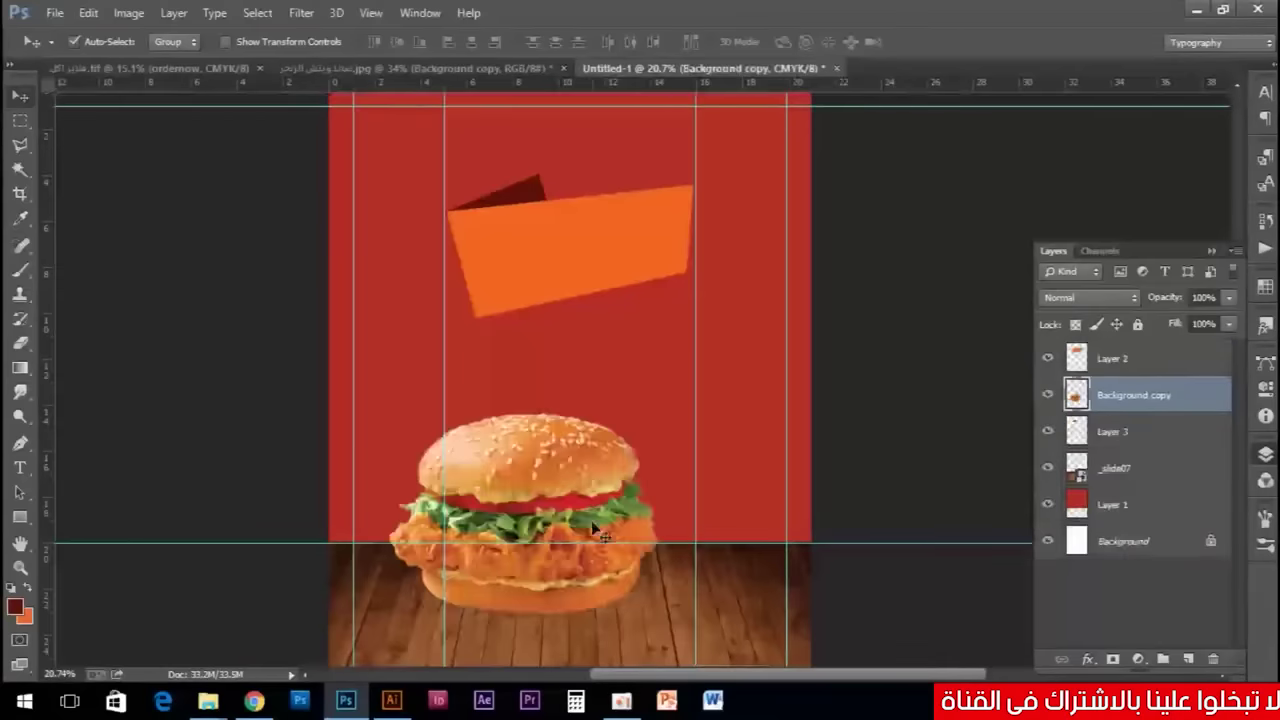
{"action": "scroll", "coordinate": [594, 370], "scroll_direction": "down", "scroll_amount": 5}
{"action": "scroll", "coordinate": [594, 370], "scroll_direction": "left", "scroll_amount": 2}
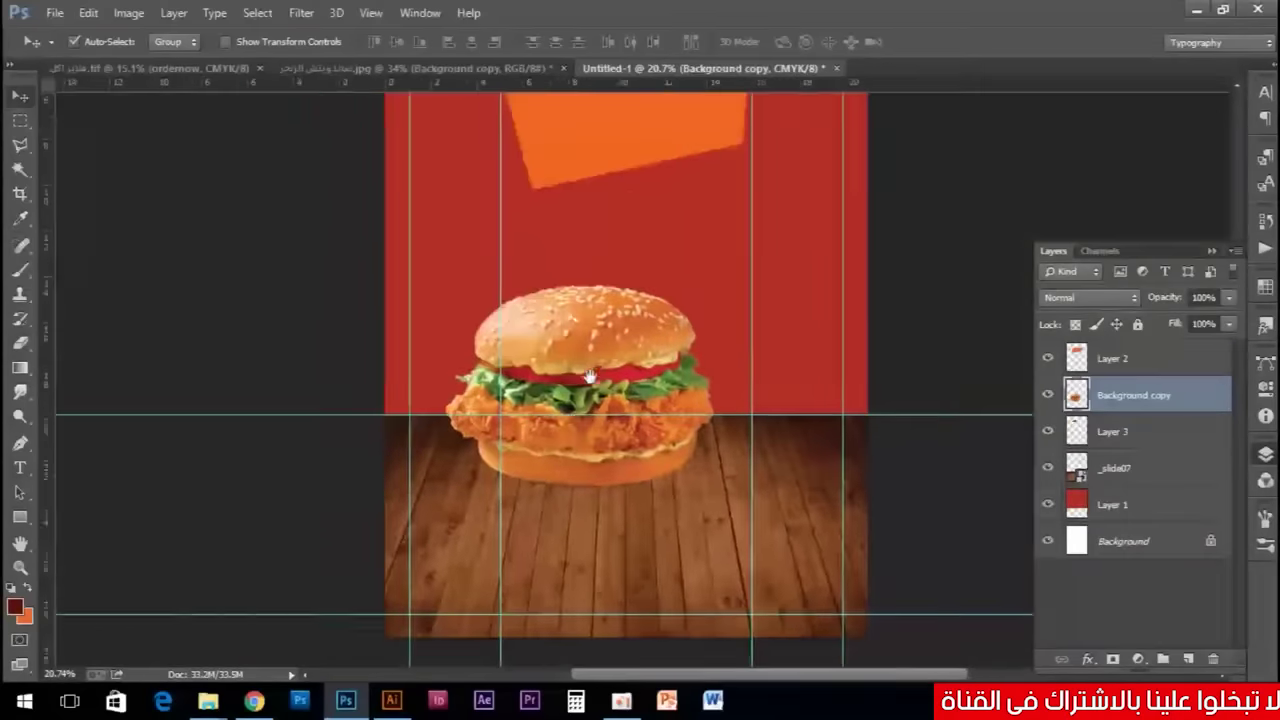
{"action": "left_click_drag", "start_coordinate": [630, 358], "coordinate": [674, 336]}
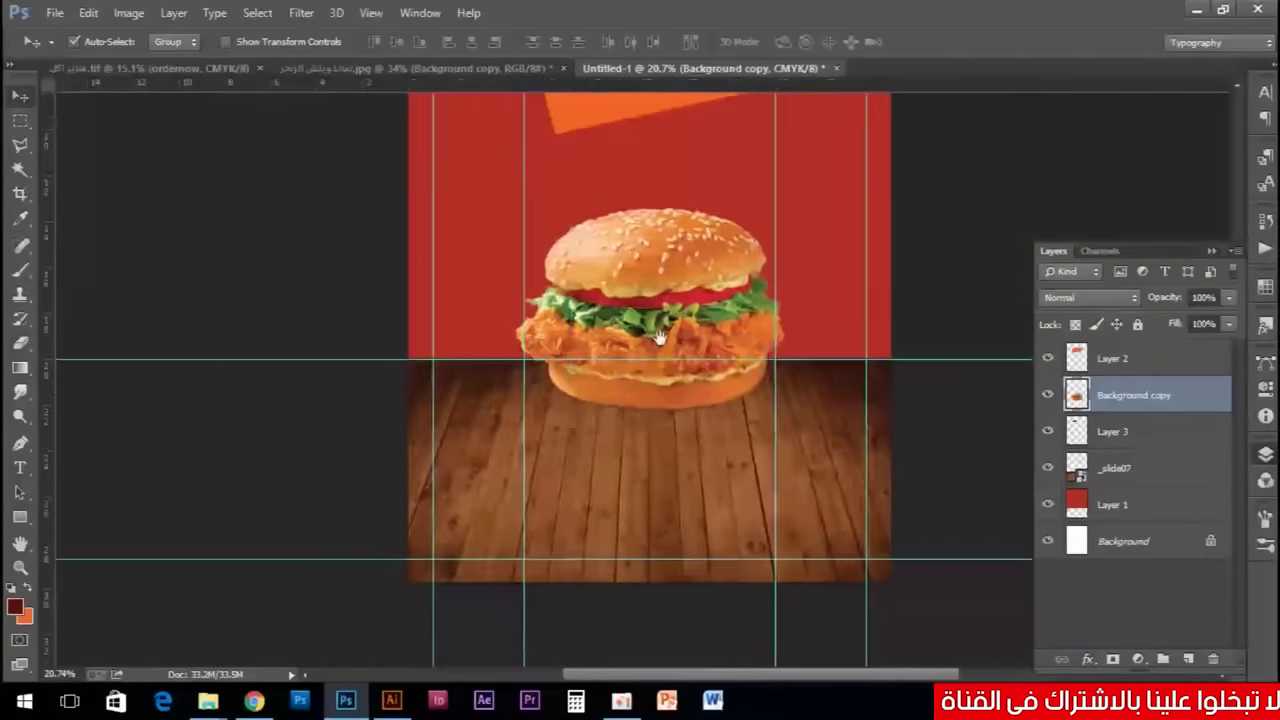
{"action": "scroll", "coordinate": [657, 342], "scroll_direction": "up", "scroll_amount": 1}
{"action": "scroll", "coordinate": [652, 350], "scroll_direction": "up", "scroll_amount": 1}
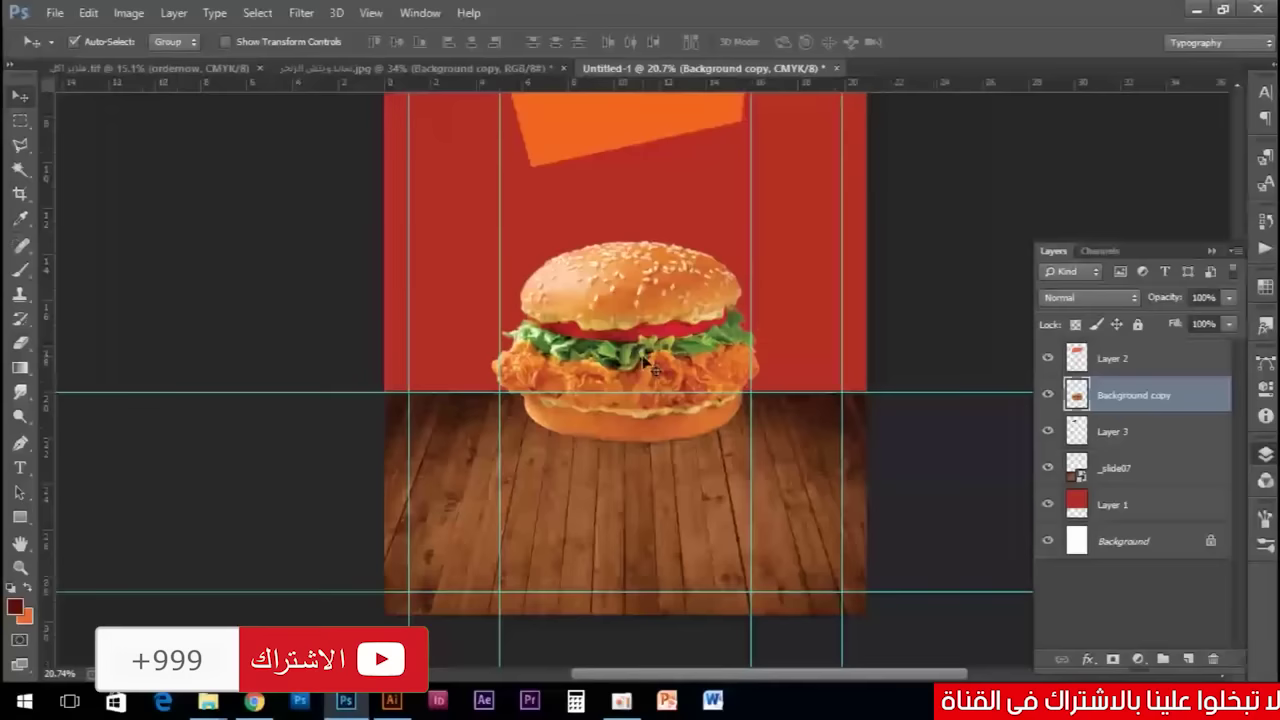
Scale the burger to about 109% and lower it onto the wood floor.
{"action": "key", "text": "ctrl+t"}
{"action": "left_click_drag", "start_coordinate": [755, 240], "coordinate": [767, 231]}
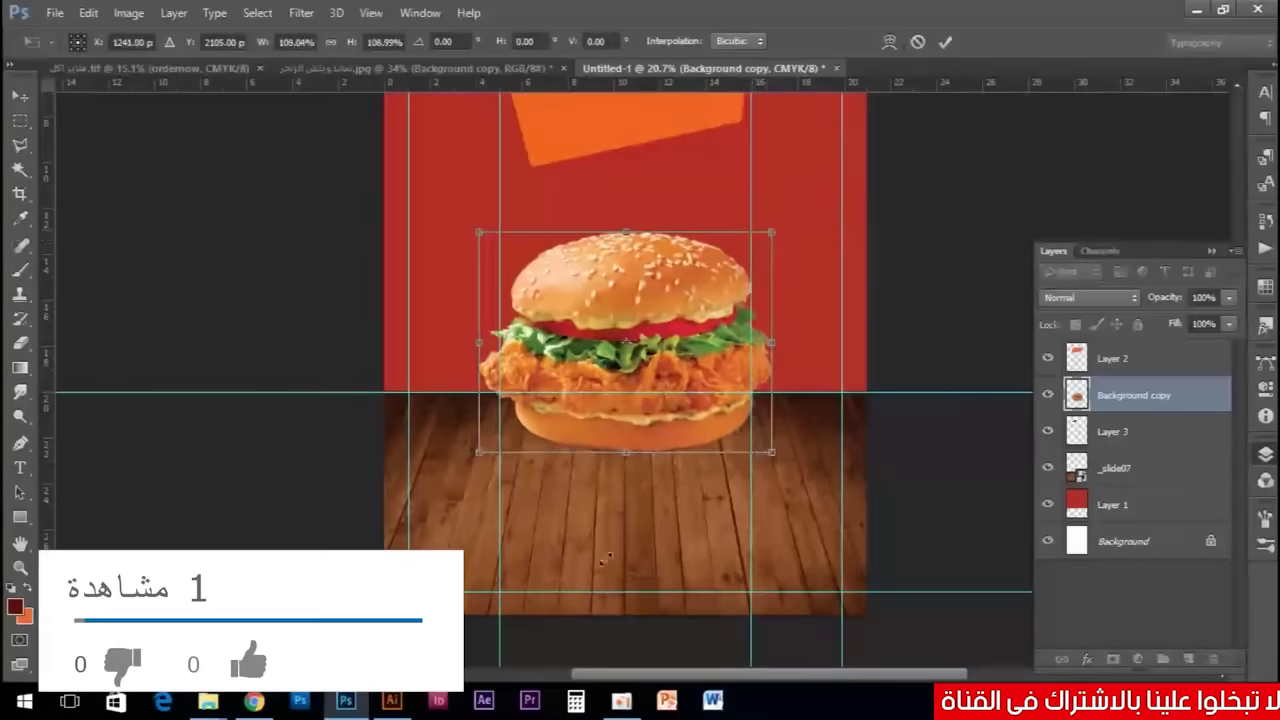
{"action": "key", "text": "Return"}
{"action": "left_click_drag", "start_coordinate": [647, 390], "coordinate": [648, 404]}
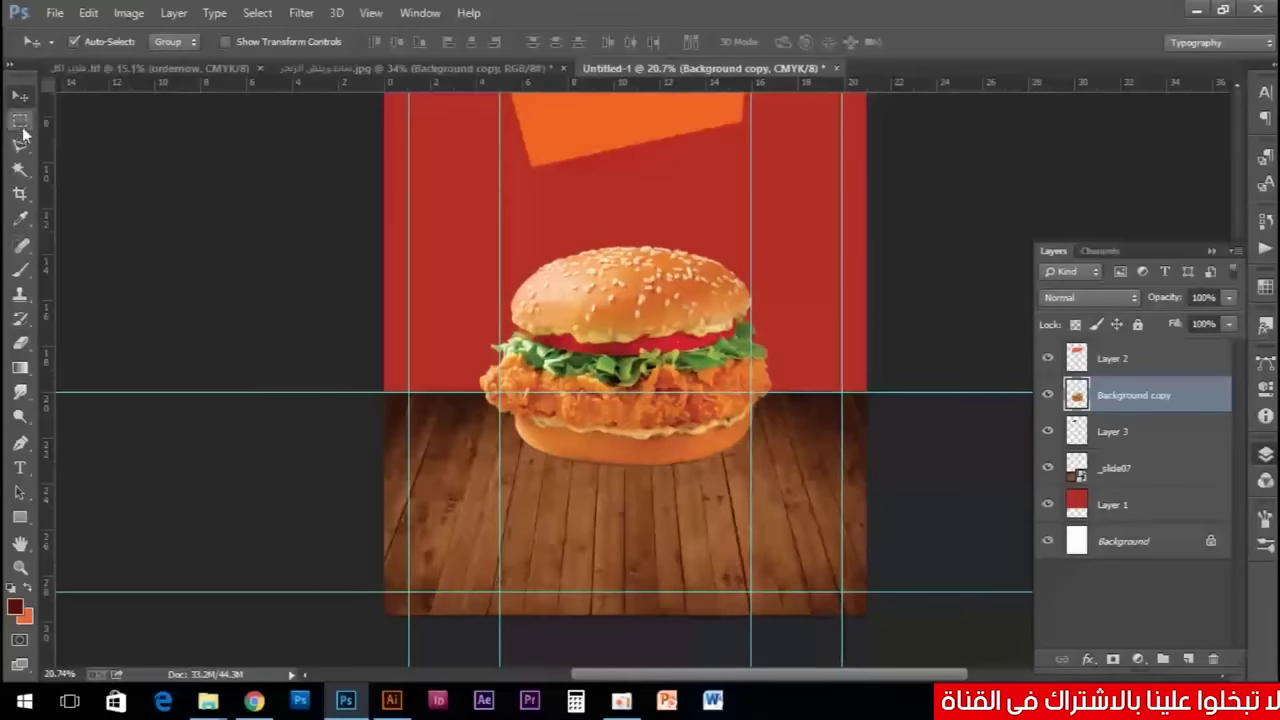
Draw a flat elliptical selection under the burger and add a new shadow layer.
{"action": "left_click_drag", "start_coordinate": [20, 120], "coordinate": [140, 131]}
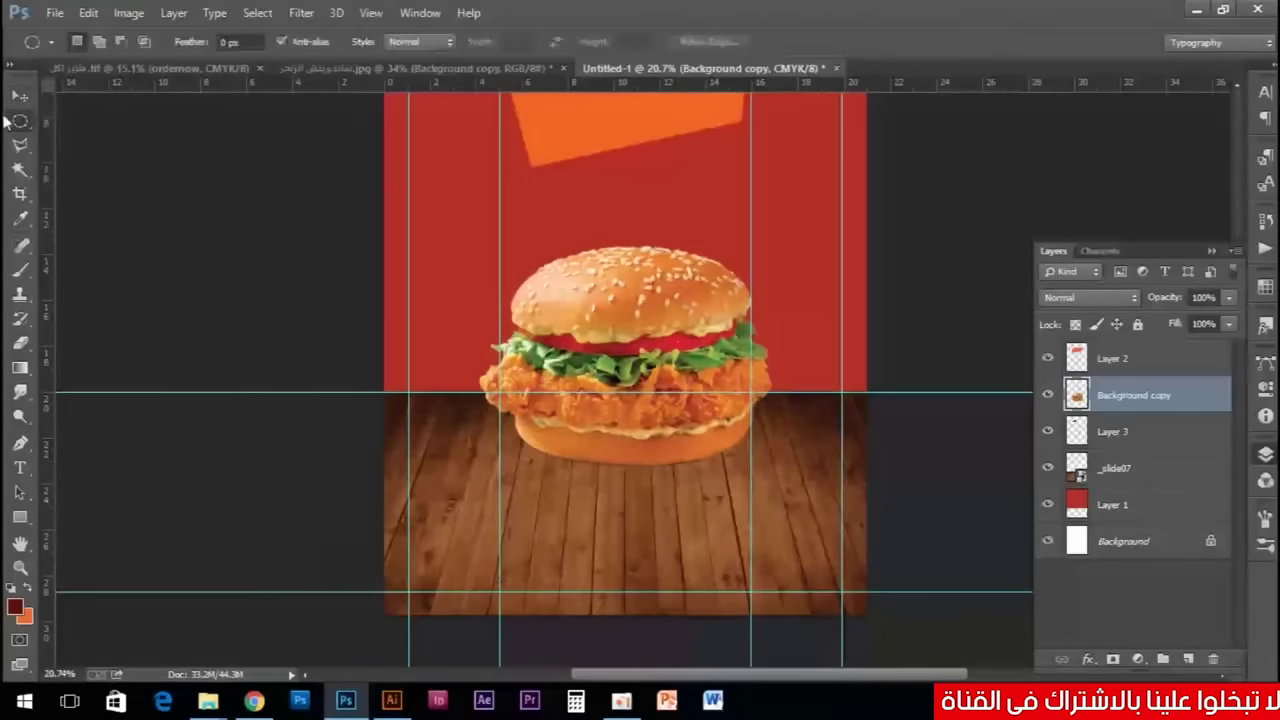
{"action": "left_click_drag", "start_coordinate": [20, 122], "coordinate": [62, 134]}
{"action": "left_click_drag", "start_coordinate": [506, 440], "coordinate": [765, 483]}
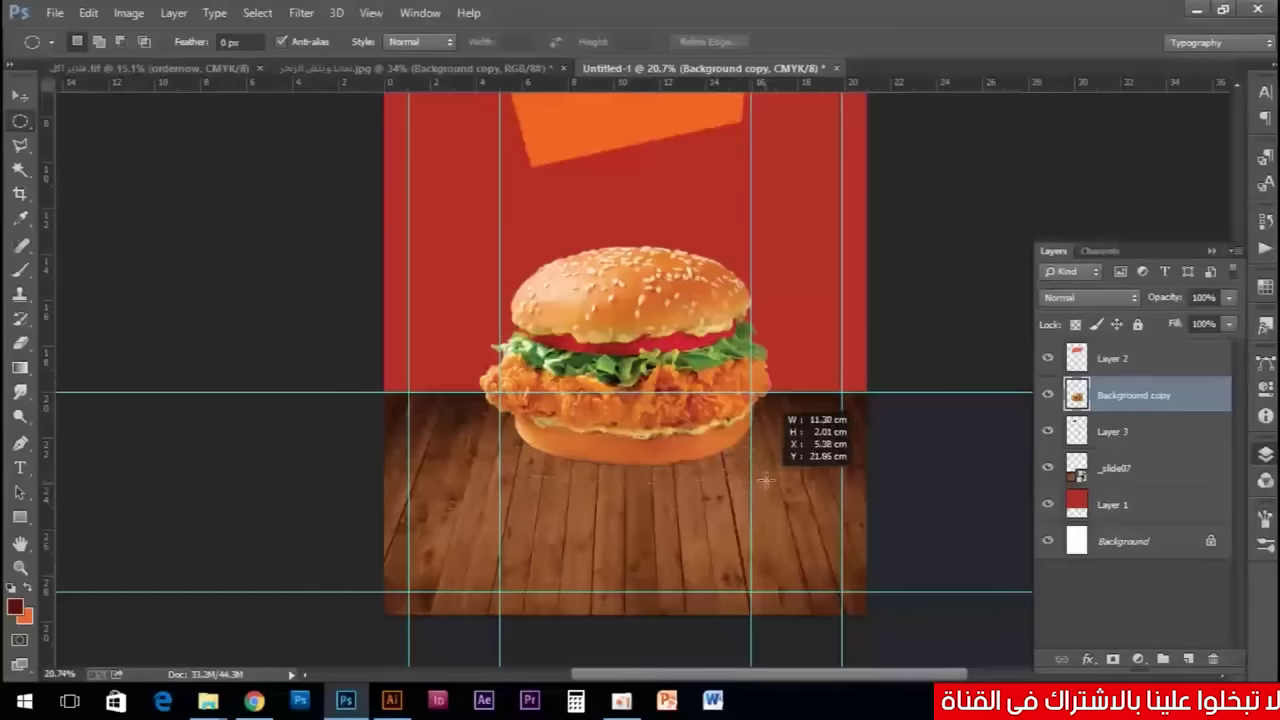
{"action": "left_click_drag", "start_coordinate": [765, 483], "coordinate": [766, 481]}
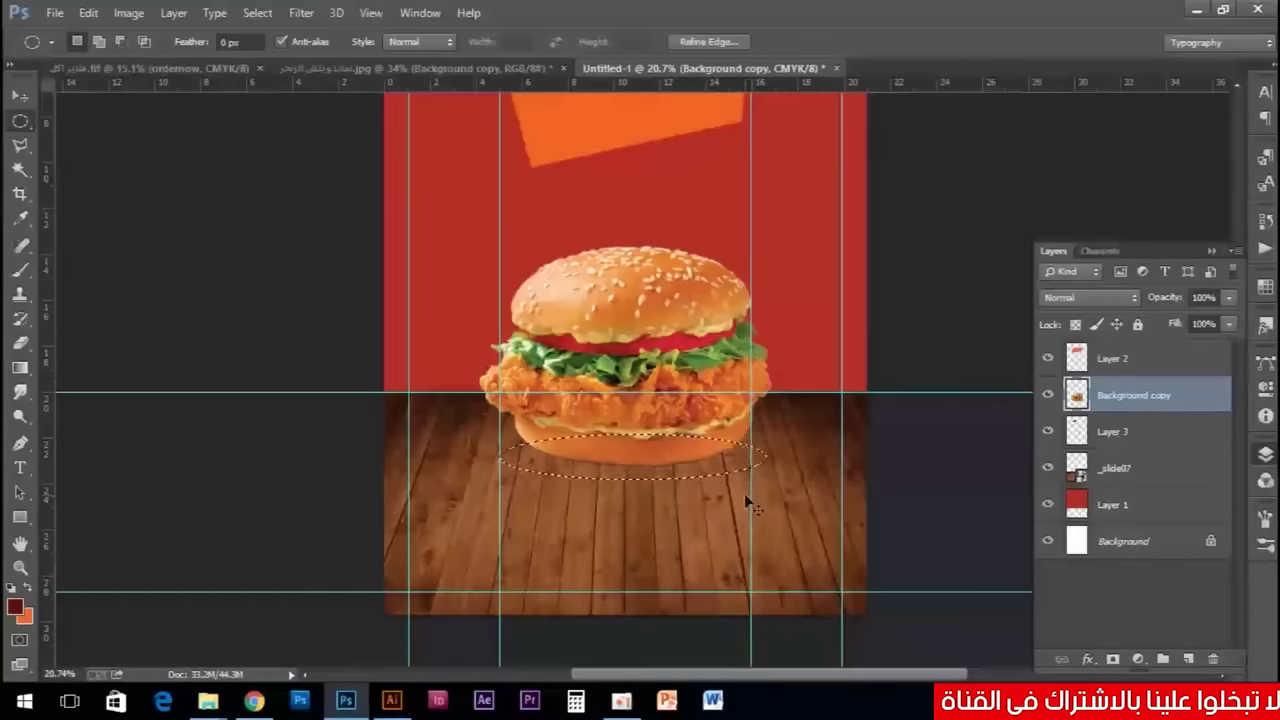
{"action": "key", "text": "ctrl+shift+n"}
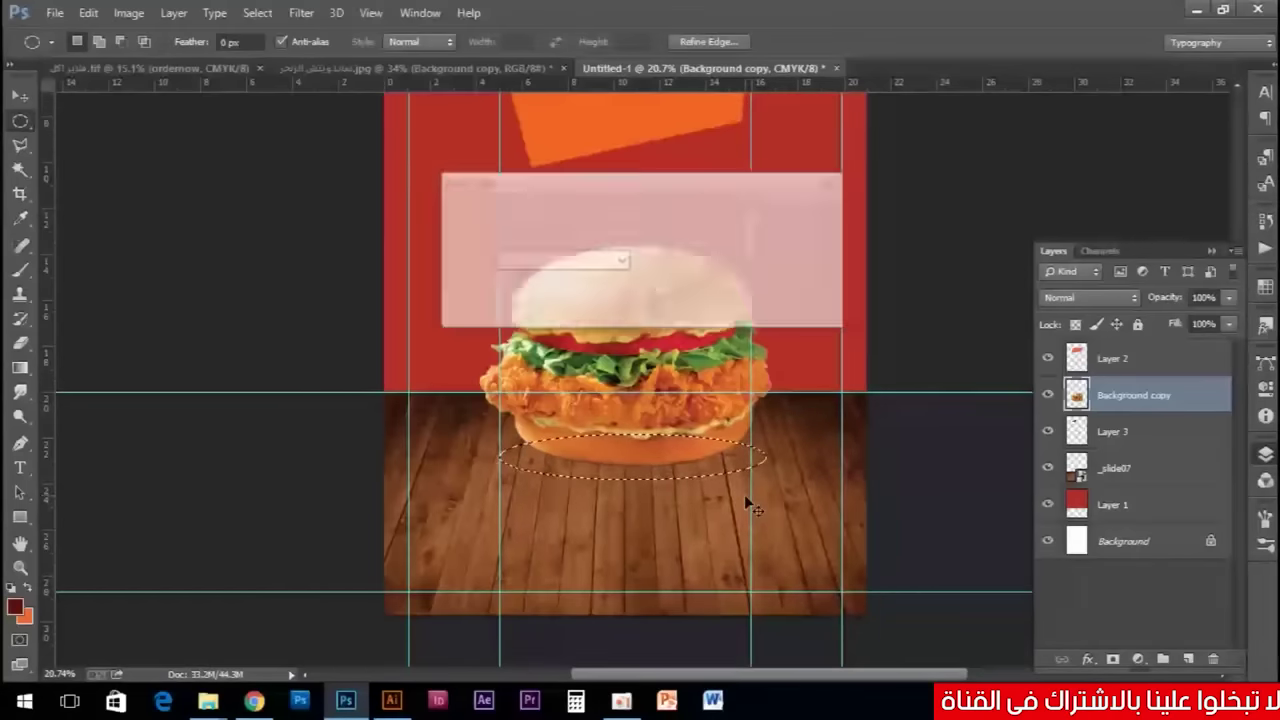
{"action": "key", "text": "Escape"}
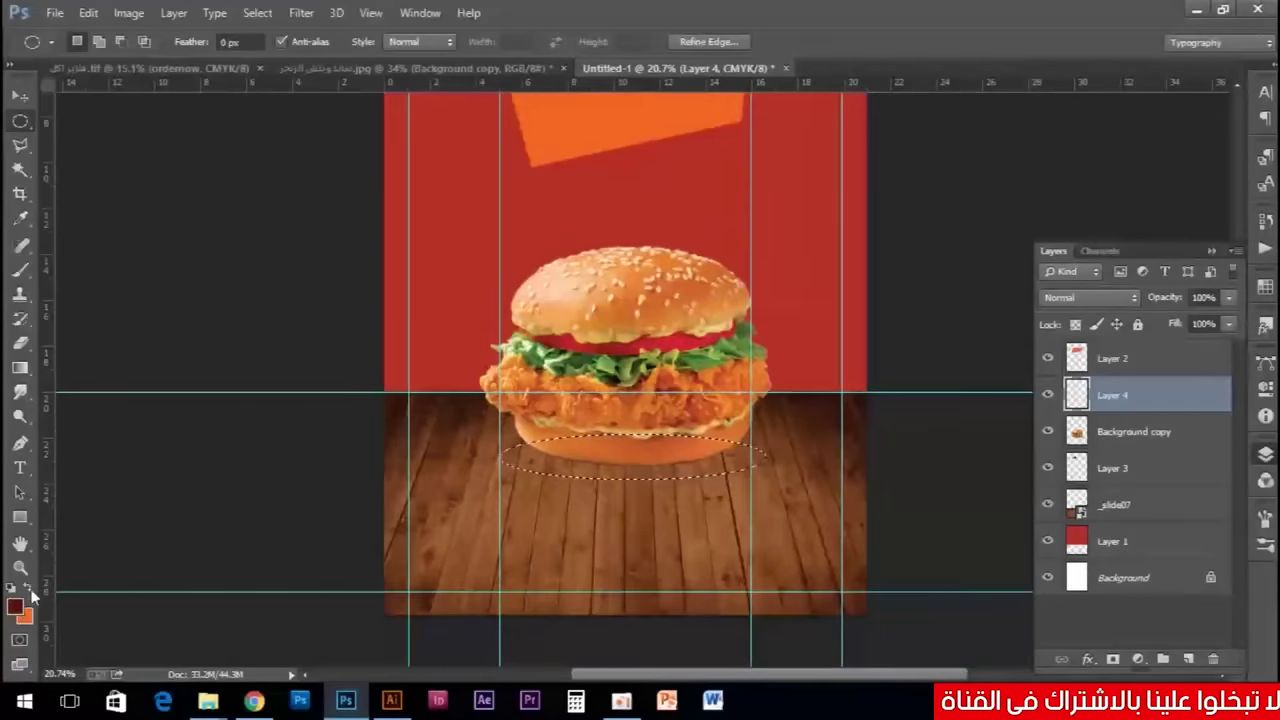
Reset colours to black and white and feather the oval selection by 50 px.
{"action": "key", "text": "d"}
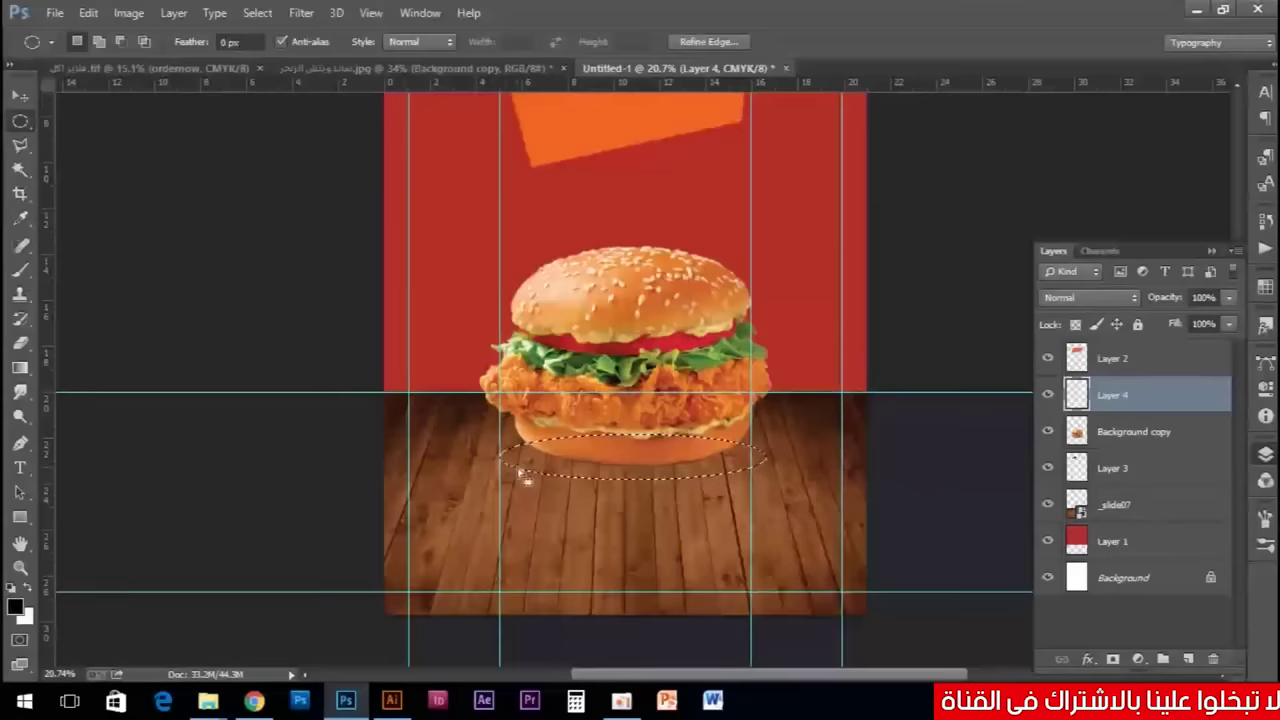
{"action": "right_click", "coordinate": [636, 456]}
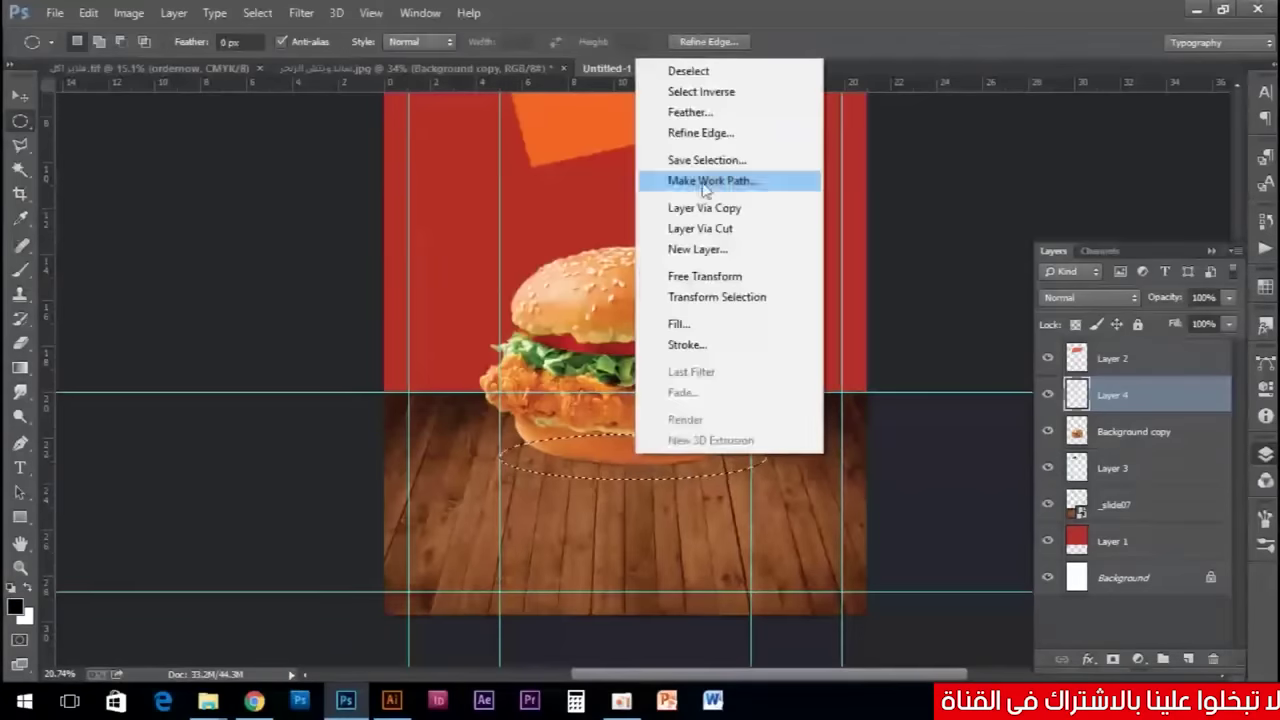
{"action": "left_click", "coordinate": [700, 120]}
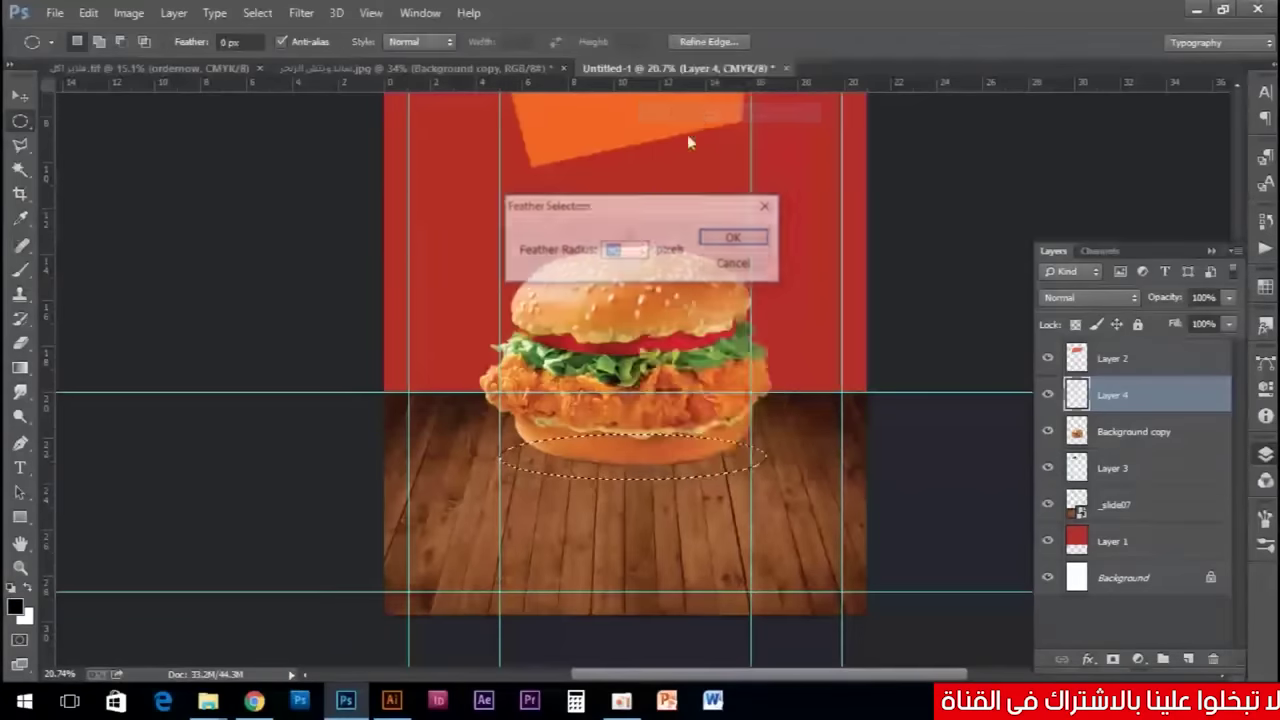
{"action": "left_click", "coordinate": [736, 238]}
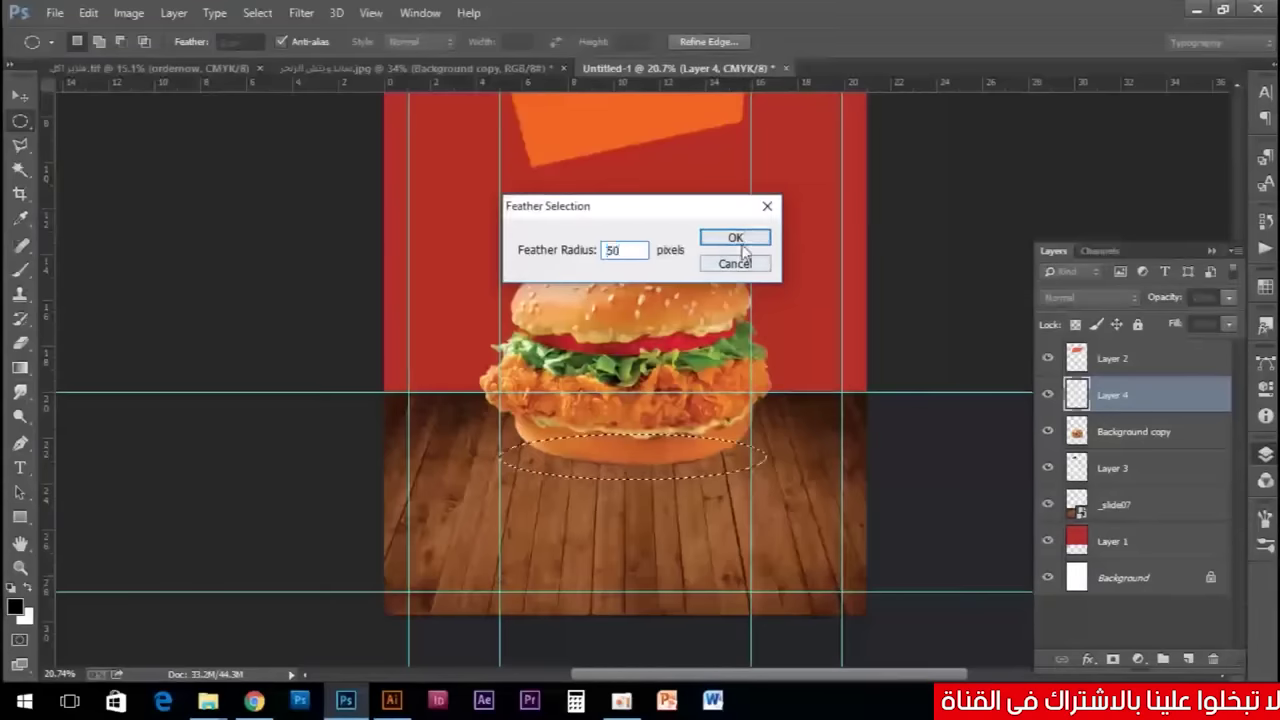
{"action": "right_click", "coordinate": [575, 460]}
{"action": "left_click", "coordinate": [625, 110]}
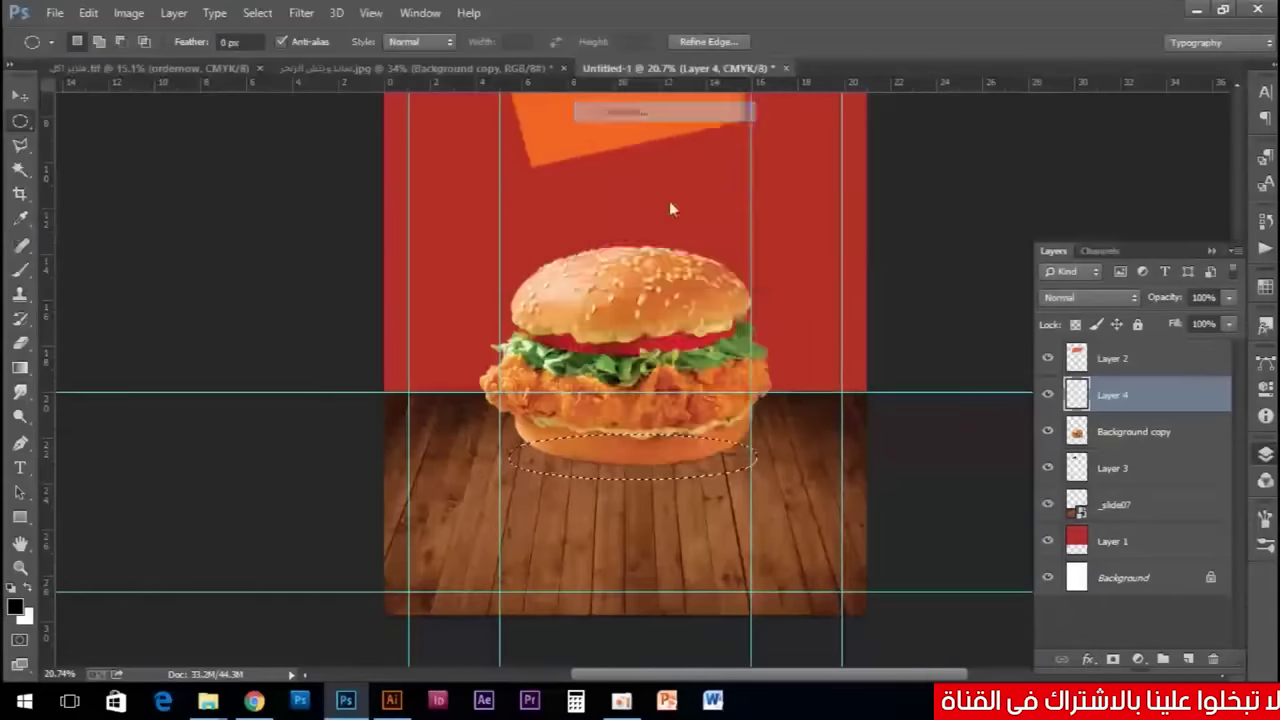
{"action": "left_click", "coordinate": [729, 241]}
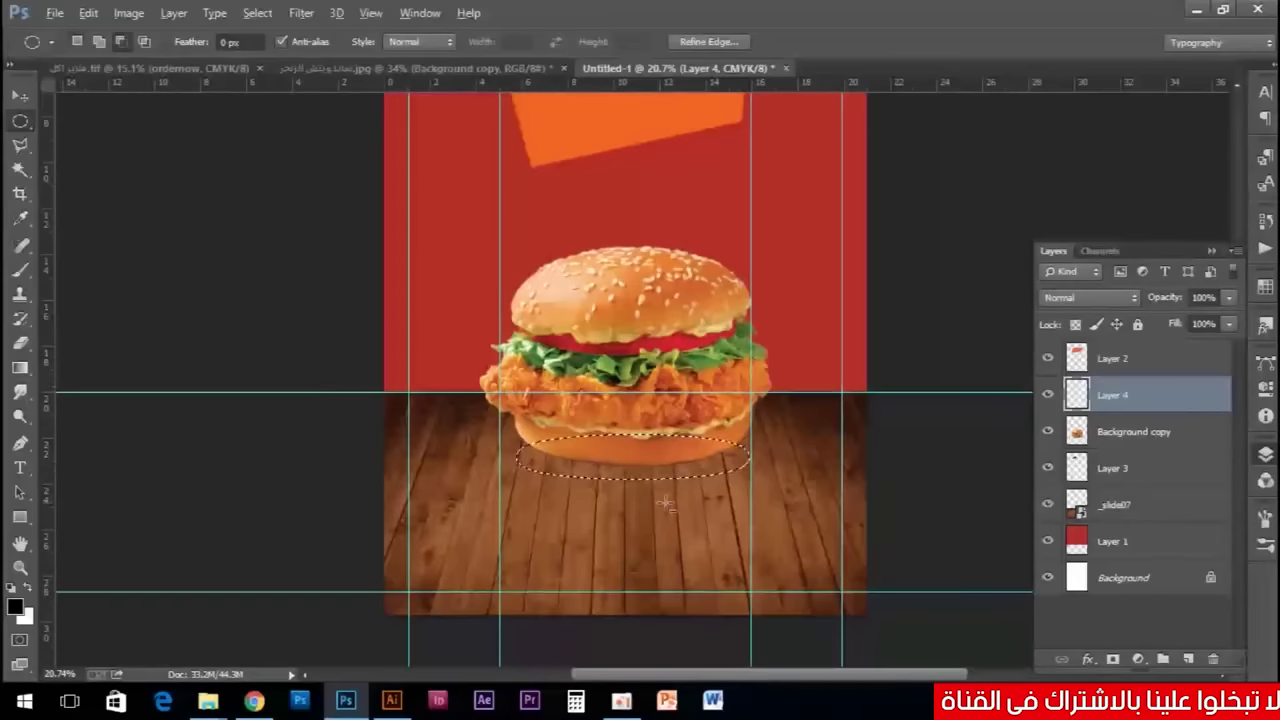
{"action": "key", "text": "alt+BackSpace"}
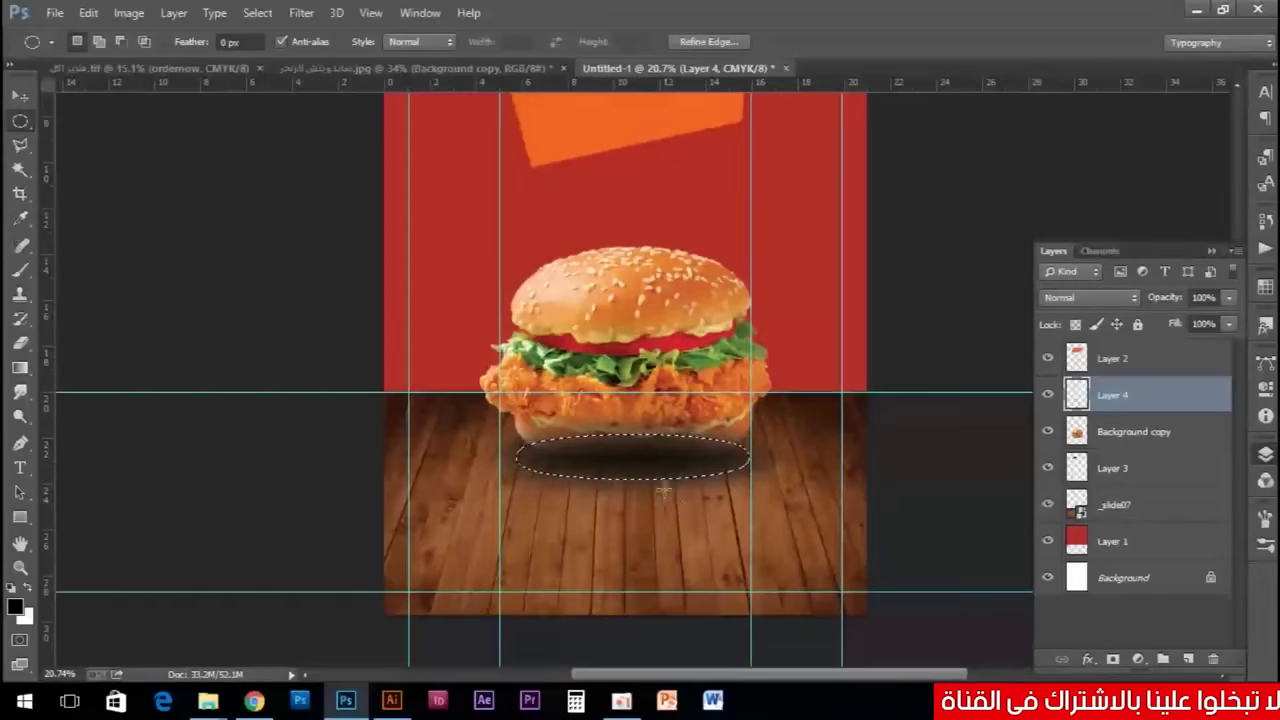
{"action": "key", "text": "ctrl+z"}
Feather the oval 3 px, fill it with black, and drop the selection.
{"action": "key", "text": "ctrl+alt+z"}
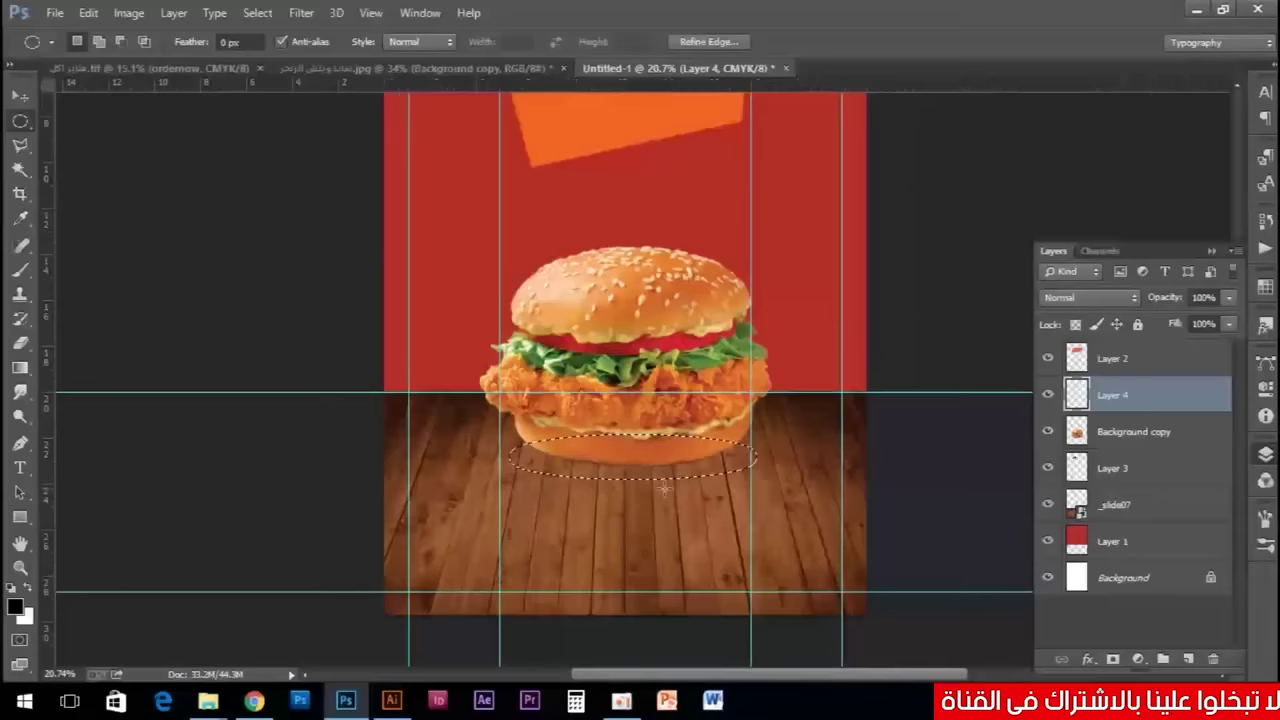
{"action": "right_click", "coordinate": [603, 468]}
{"action": "left_click", "coordinate": [678, 142]}
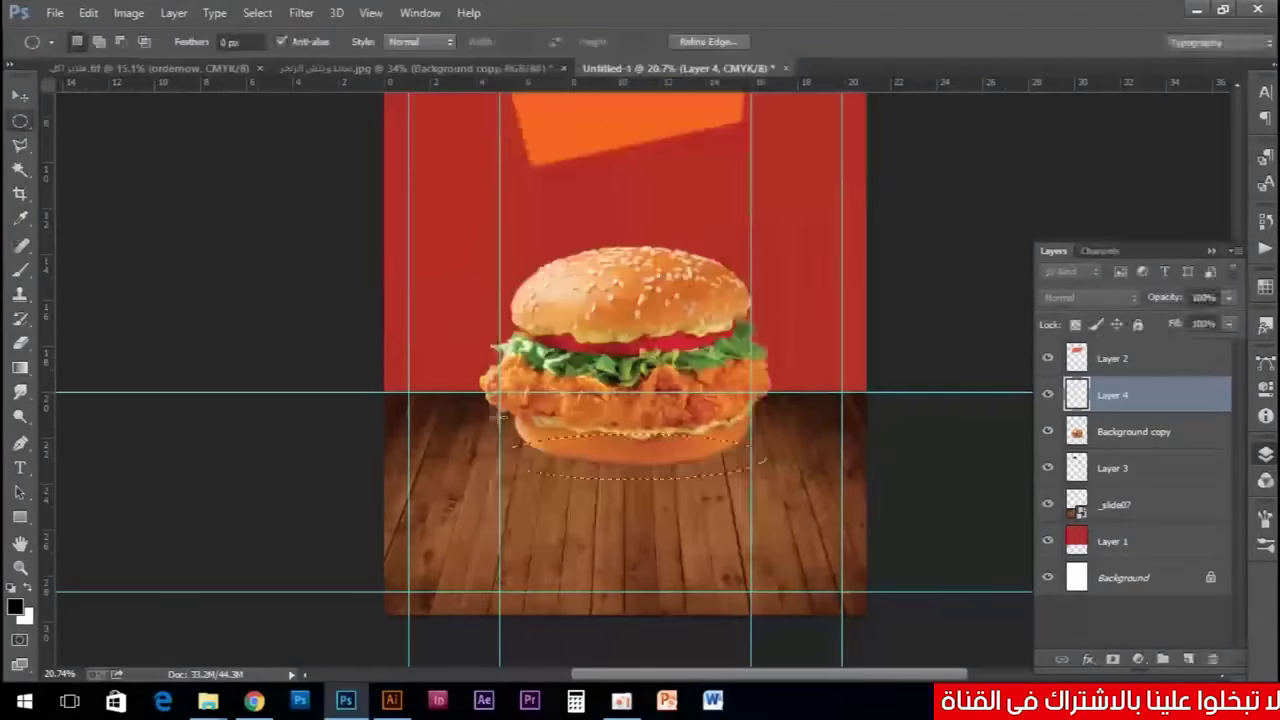
{"action": "right_click", "coordinate": [586, 472]}
{"action": "left_click", "coordinate": [640, 111]}
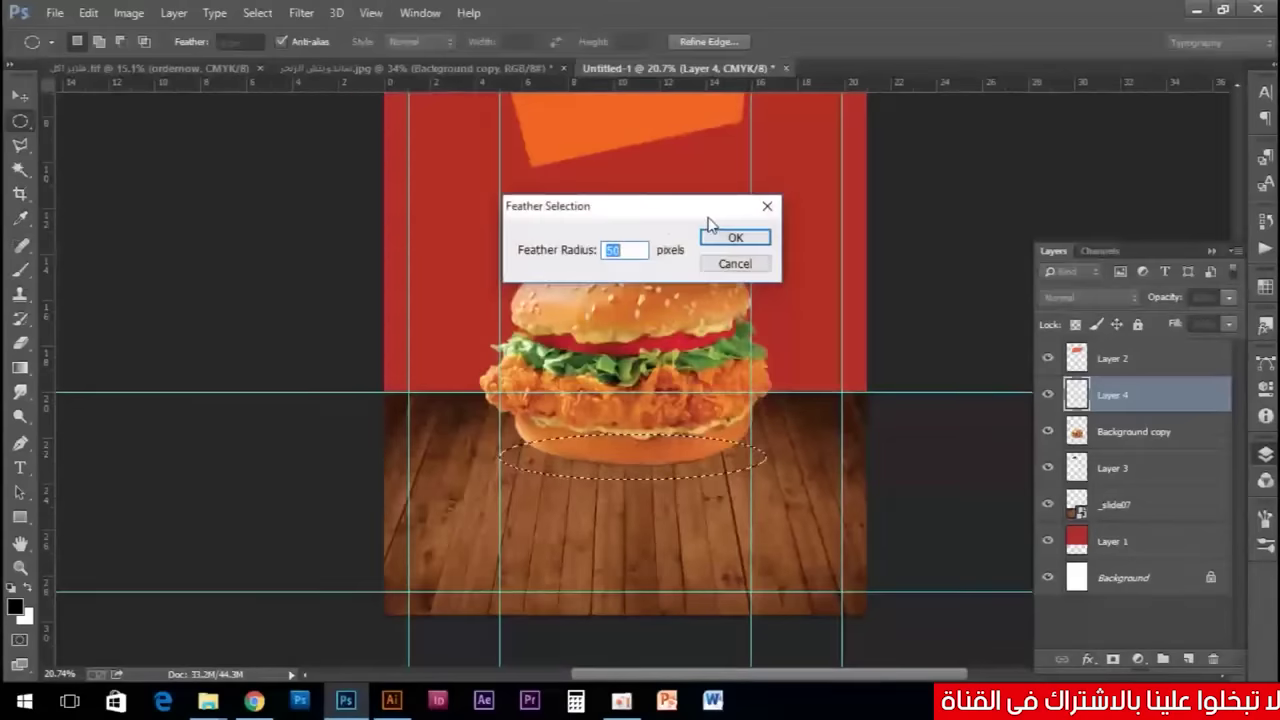
{"action": "type", "text": "3"}
{"action": "key", "text": "Return"}
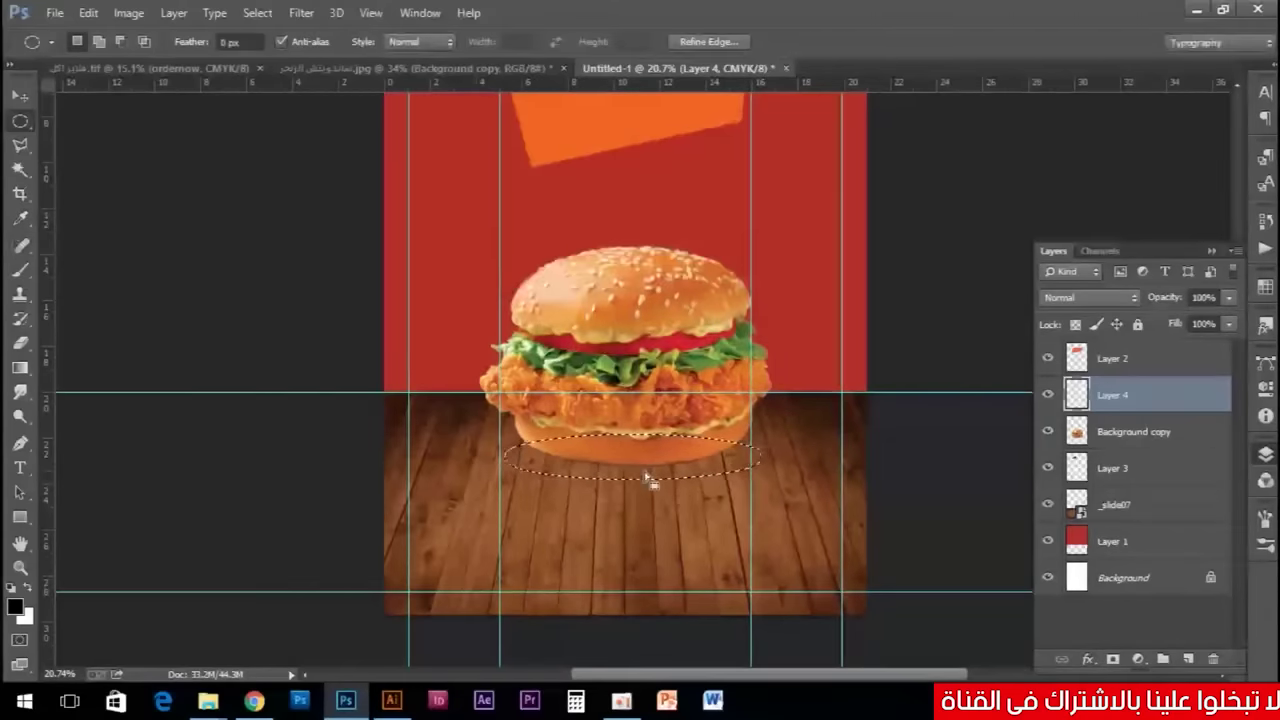
{"action": "key", "text": "alt+BackSpace"}
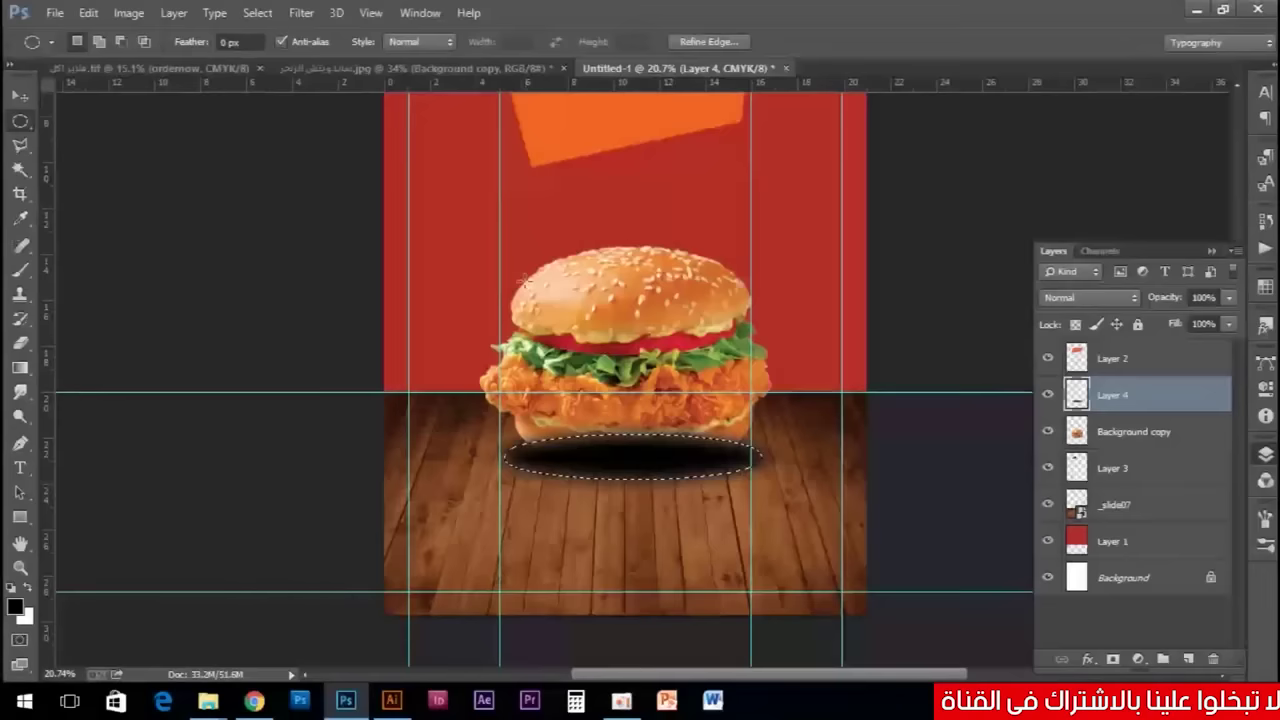
{"action": "left_click", "coordinate": [20, 95]}
Move the shadow layer below the burger and stretch it slightly wider under the bun.
{"action": "key", "text": "ctrl+d"}
{"action": "left_click_drag", "start_coordinate": [1080, 398], "coordinate": [1080, 450]}
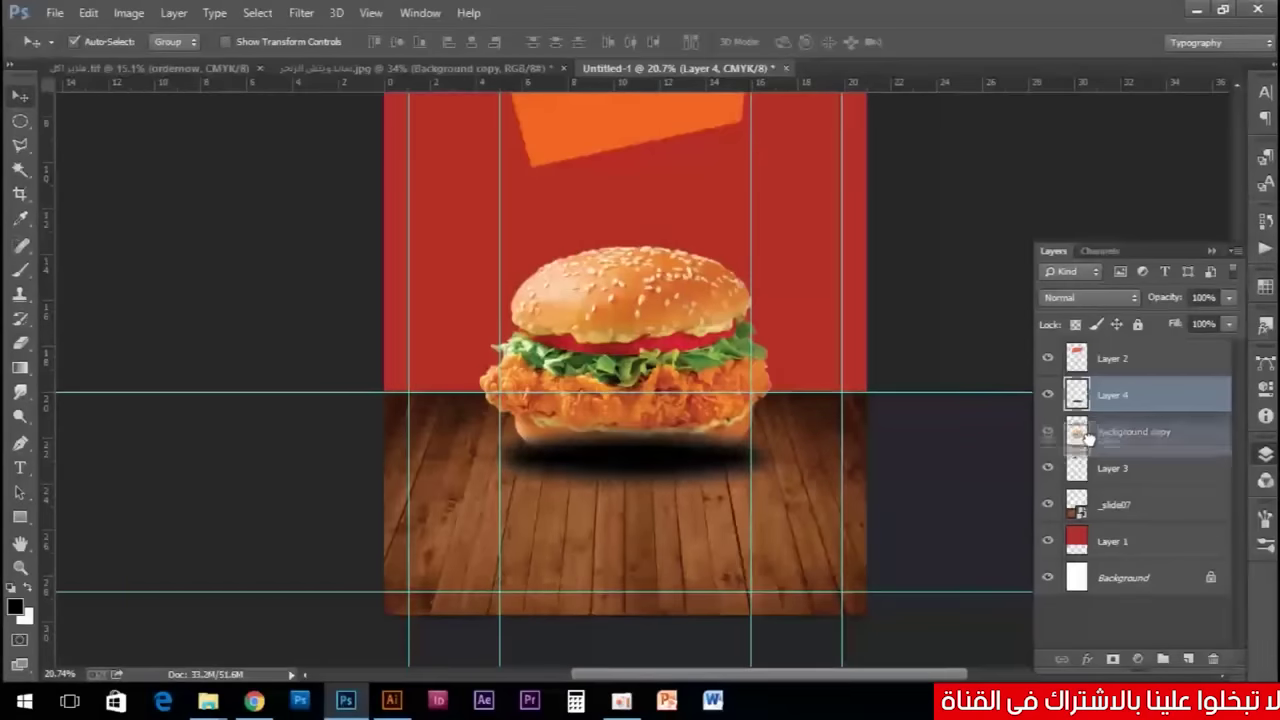
{"action": "key", "text": "ctrl+t"}
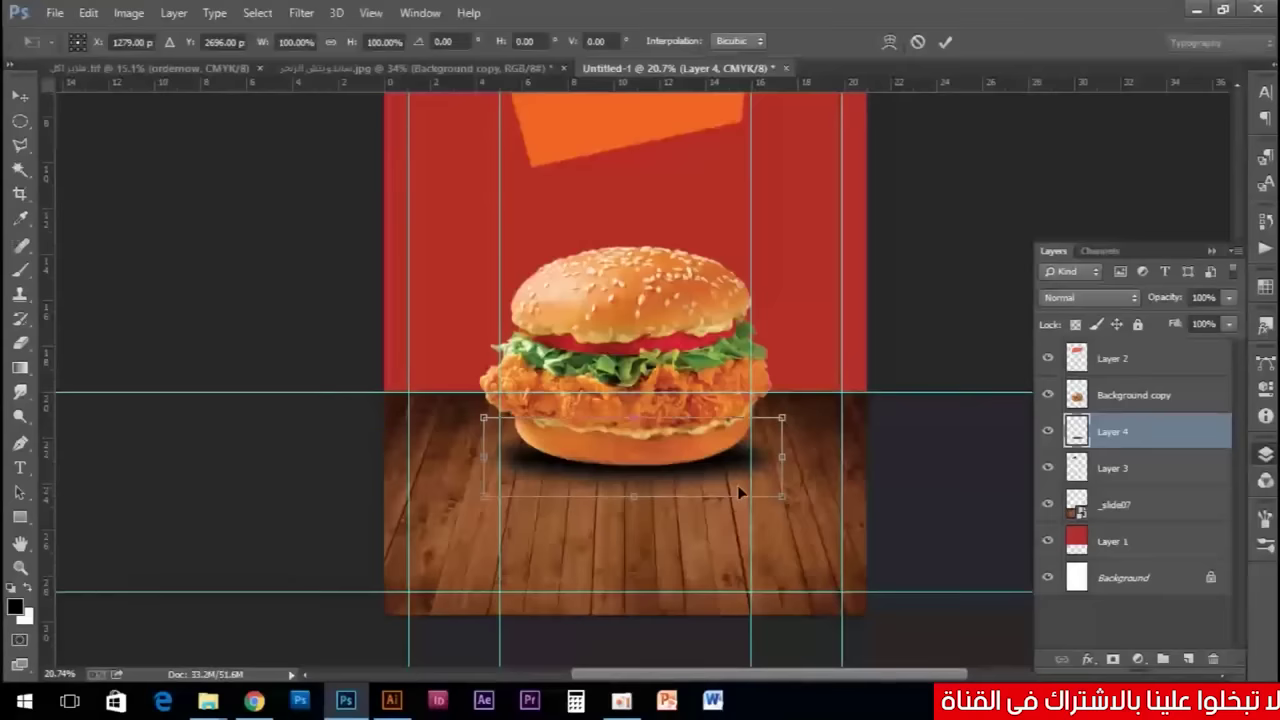
{"action": "left_click_drag", "start_coordinate": [785, 497], "coordinate": [797, 502]}
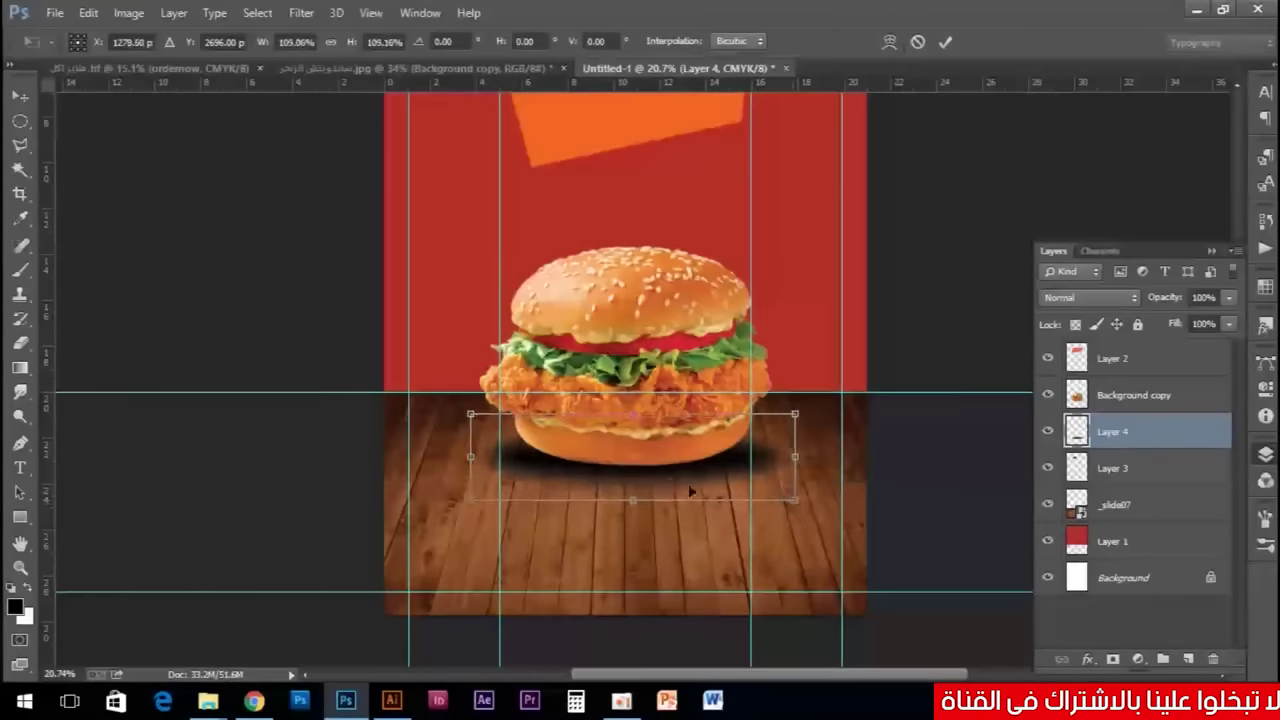
{"action": "left_click_drag", "start_coordinate": [670, 483], "coordinate": [676, 478]}
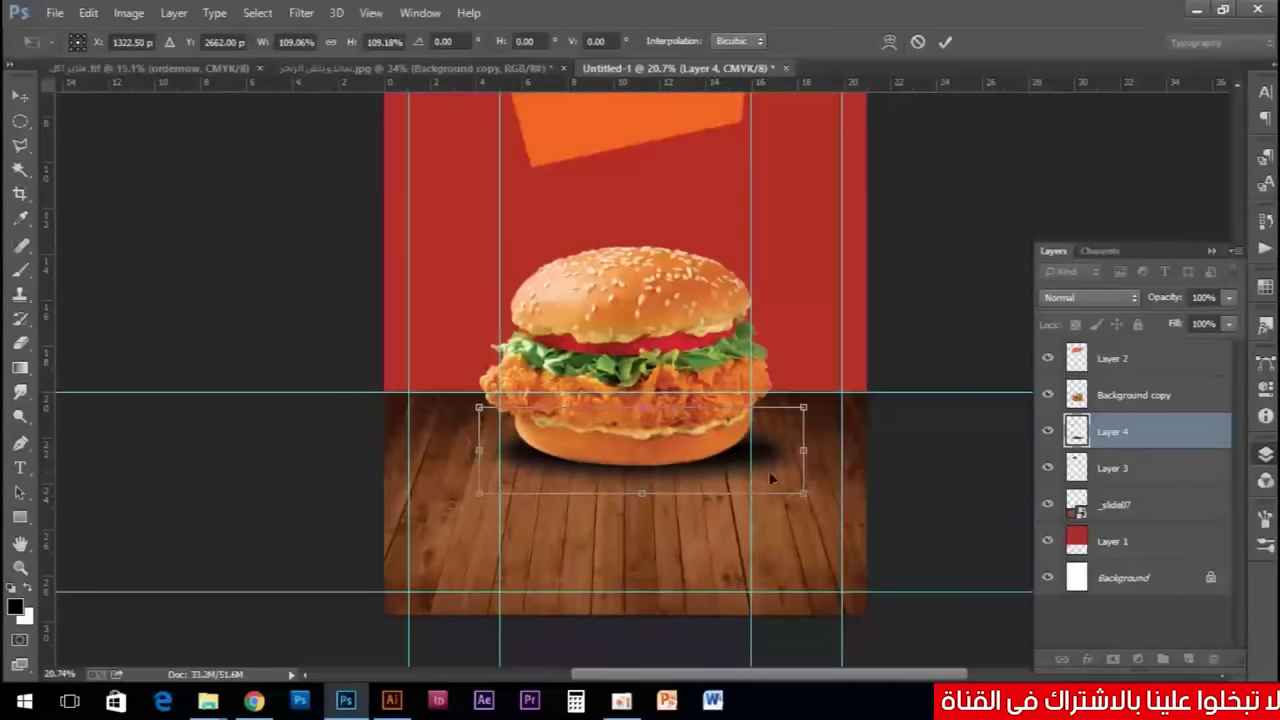
{"action": "left_click_drag", "start_coordinate": [803, 450], "coordinate": [791, 453]}
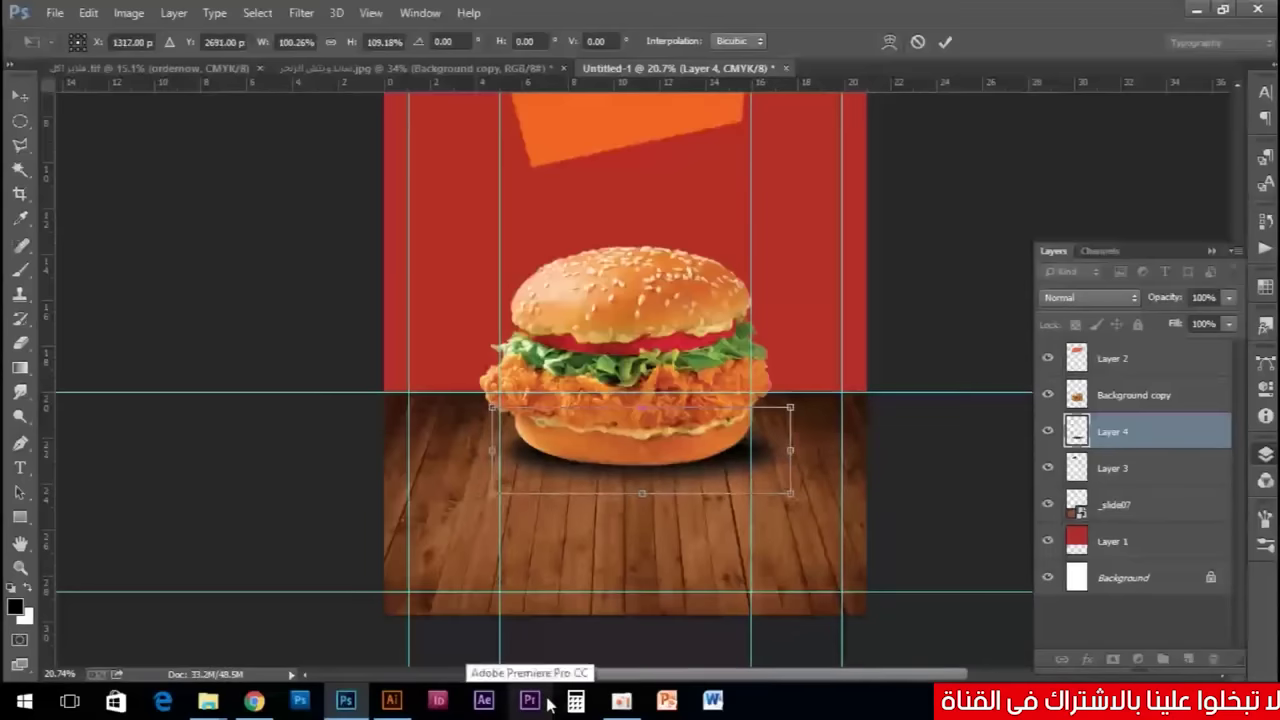
{"action": "key", "text": "Left"}
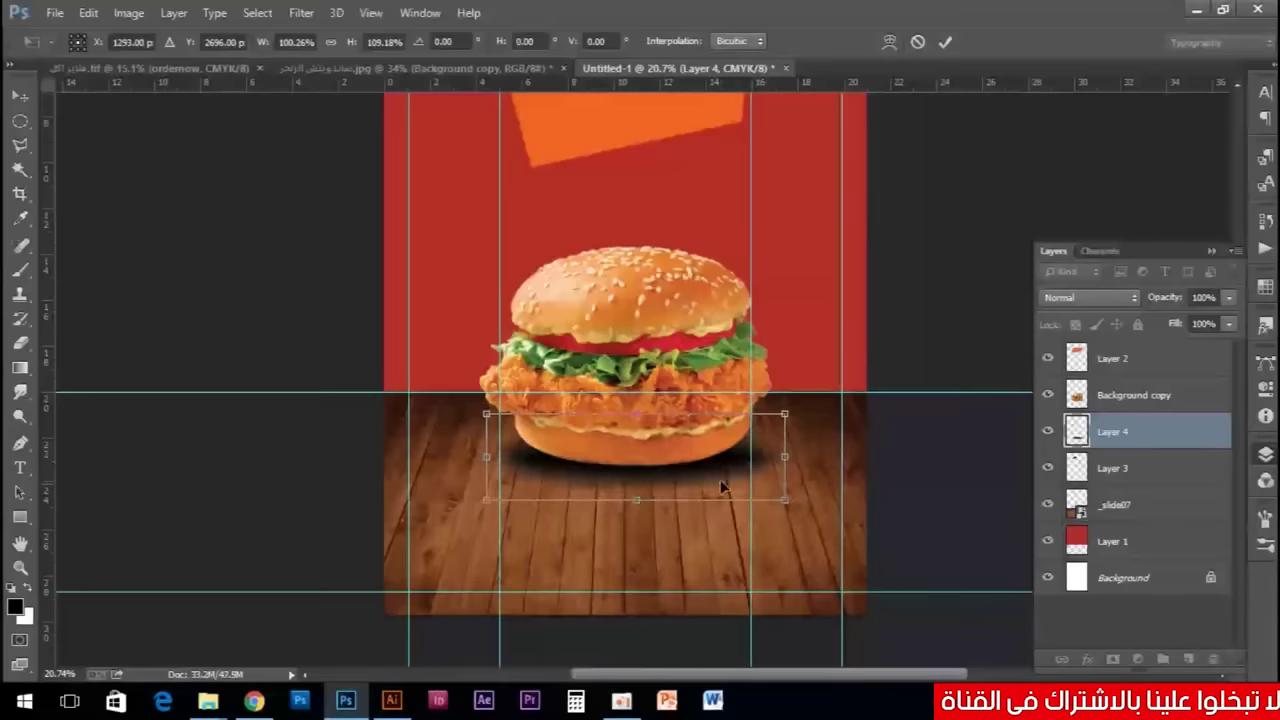
{"action": "key", "text": "Return"}
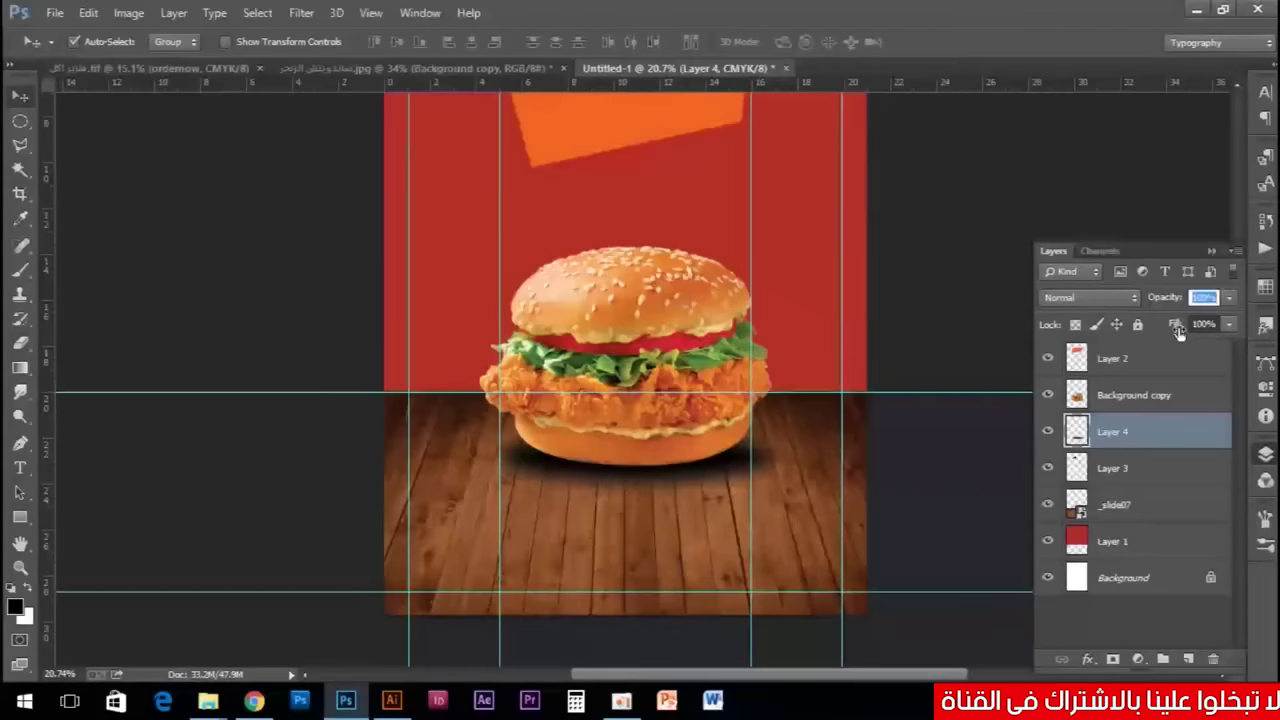
{"action": "type", "text": "75"}
Try 75% shadow opacity, revert to full opacity, and review the layout.
{"action": "key", "text": "Return"}
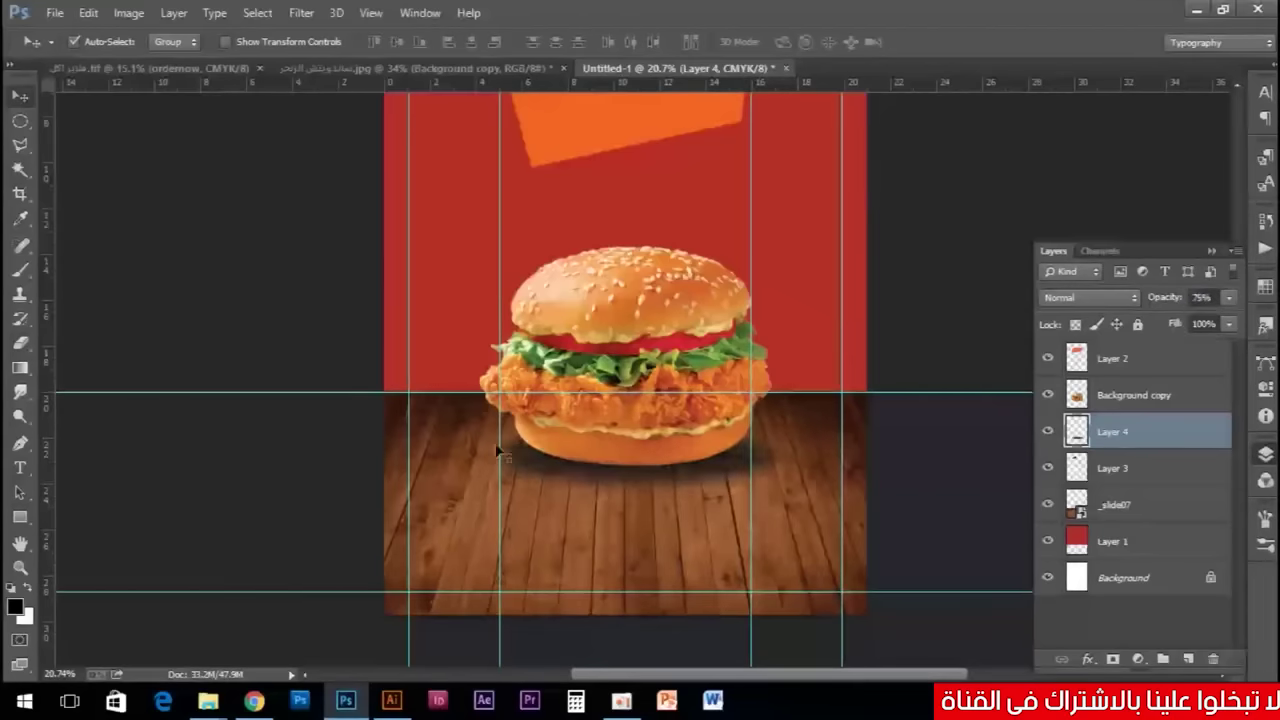
{"action": "key", "text": "ctrl+z"}
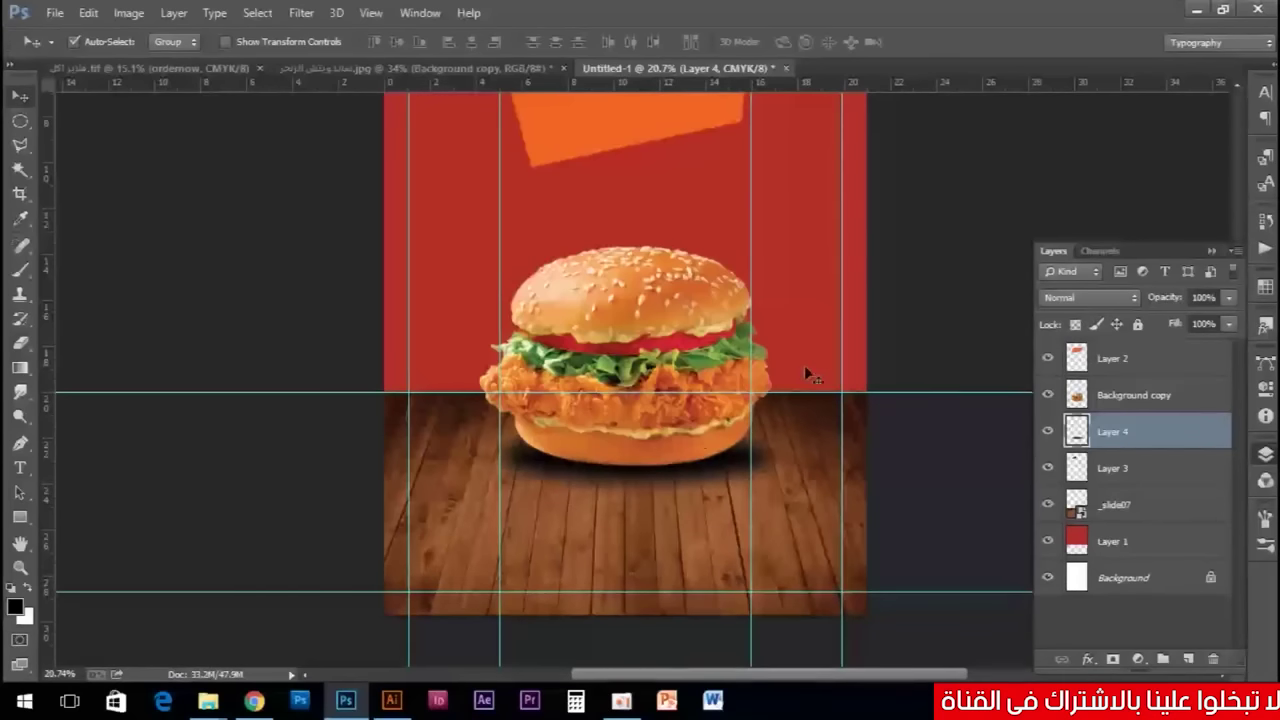
{"action": "scroll", "coordinate": [697, 455], "scroll_direction": "down", "scroll_amount": 1}
{"action": "scroll", "coordinate": [694, 505], "scroll_direction": "down", "scroll_amount": 1}
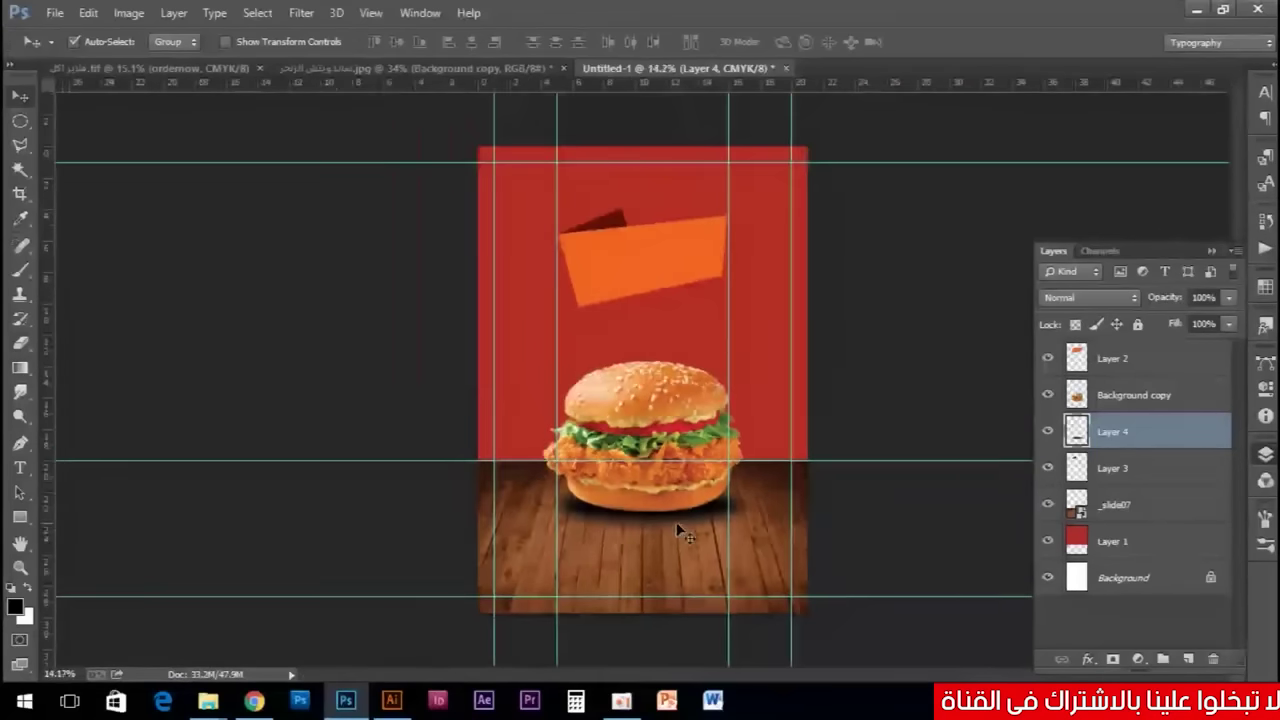
{"action": "scroll", "coordinate": [679, 528], "scroll_direction": "up", "scroll_amount": 1}
{"action": "scroll", "coordinate": [688, 472], "scroll_direction": "up", "scroll_amount": 1}
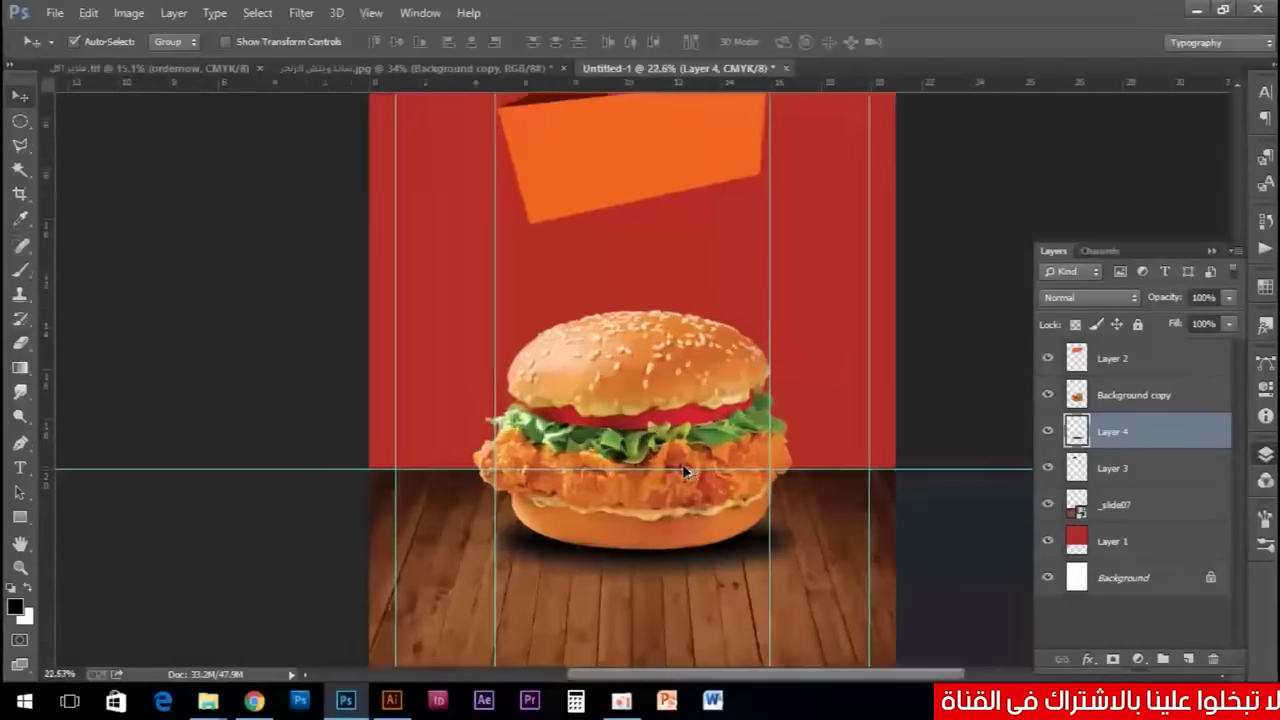
{"action": "scroll", "coordinate": [688, 474], "scroll_direction": "up", "scroll_amount": 1}
{"action": "scroll", "coordinate": [710, 420], "scroll_direction": "down", "scroll_amount": 1}
{"action": "scroll", "coordinate": [740, 360], "scroll_direction": "up", "scroll_amount": 1}
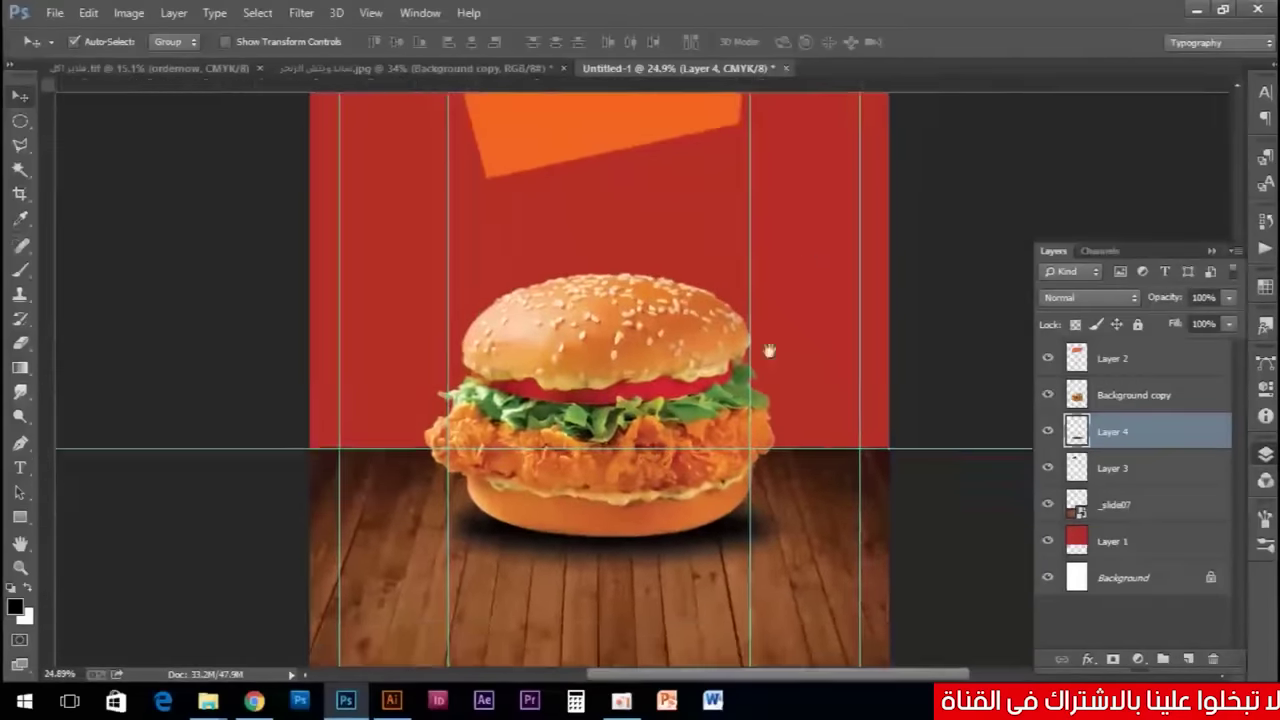
{"action": "scroll", "coordinate": [770, 300], "scroll_direction": "up", "scroll_amount": 1}
{"action": "scroll", "coordinate": [686, 296], "scroll_direction": "down", "scroll_amount": 1}
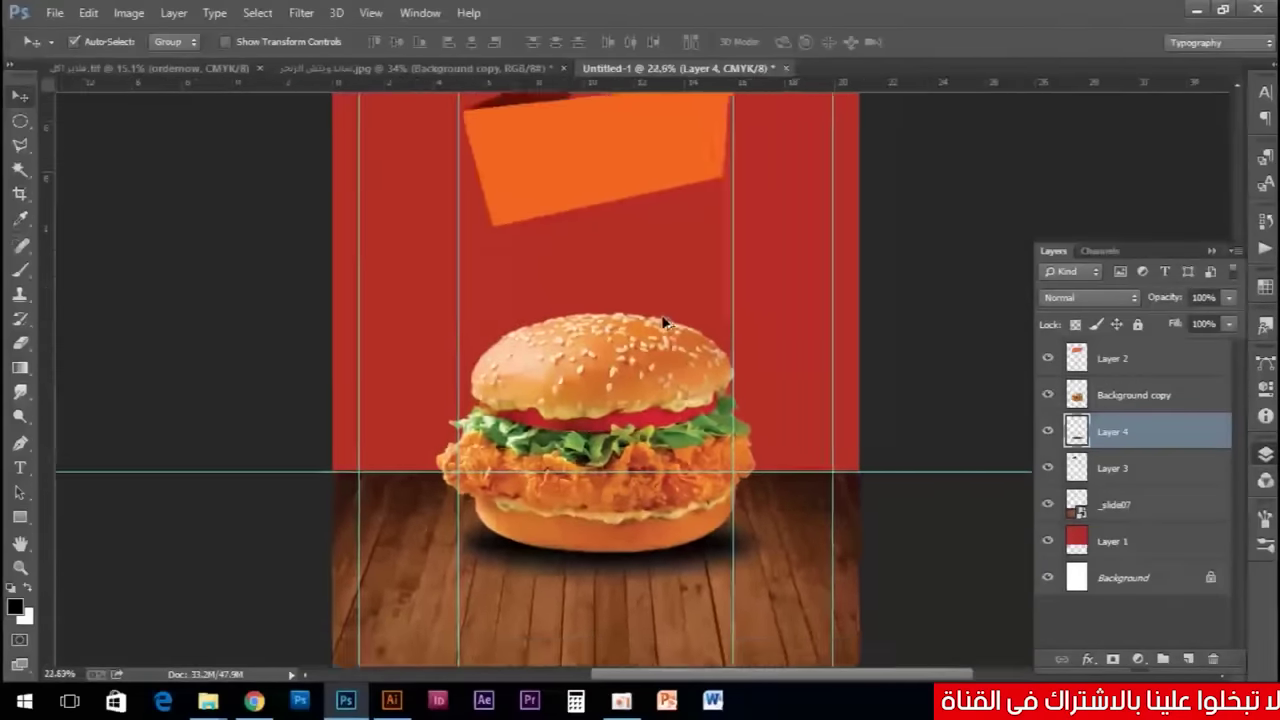
{"action": "scroll", "coordinate": [740, 285], "scroll_direction": "down", "scroll_amount": 1}
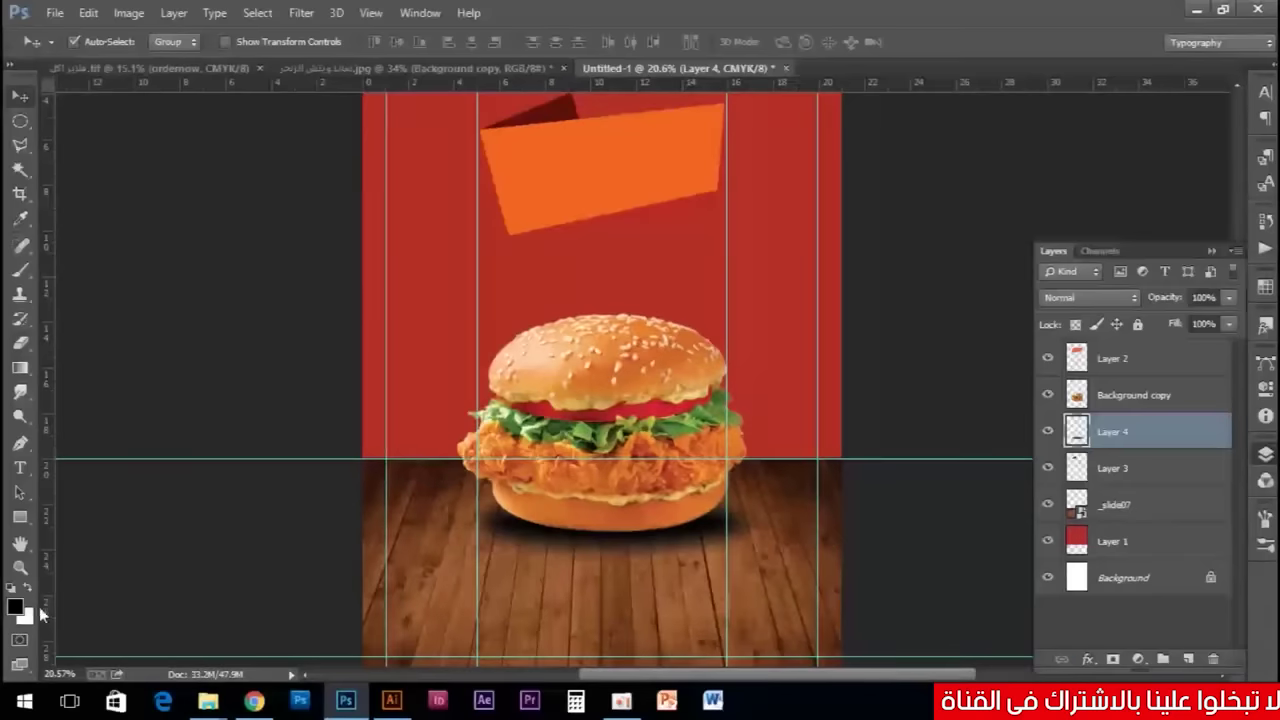
{"action": "key", "text": "i"}
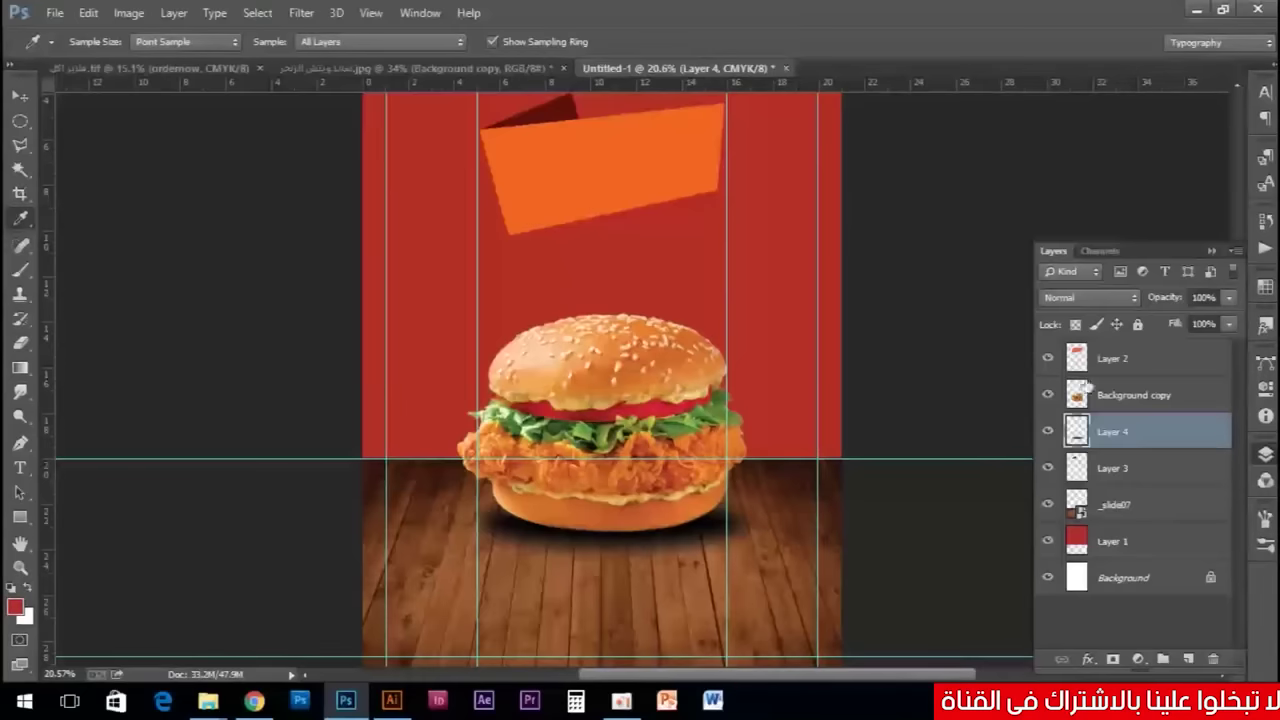
Select Layer 1 and sample the poster's red as the foreground colour.
{"action": "left_click", "coordinate": [20, 95]}
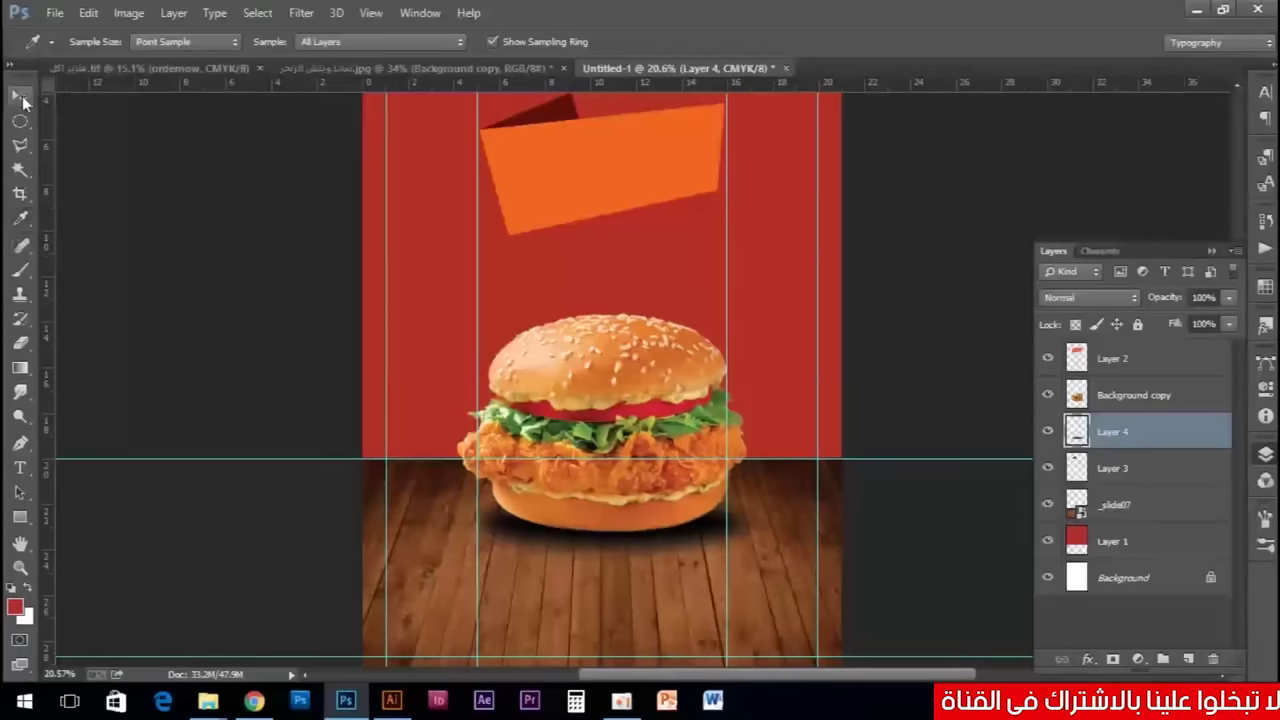
{"action": "left_click", "coordinate": [414, 266]}
{"action": "left_click", "coordinate": [15, 607]}
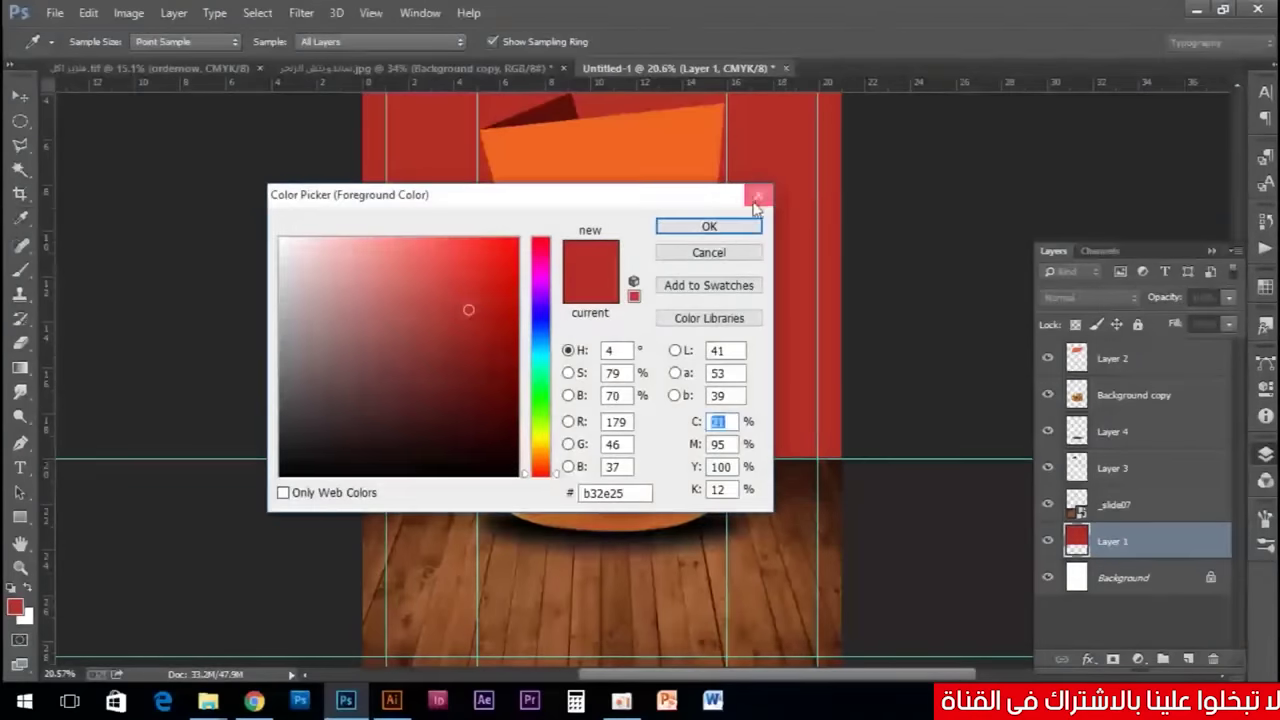
{"action": "left_click", "coordinate": [709, 226]}
{"action": "left_click", "coordinate": [28, 589]}
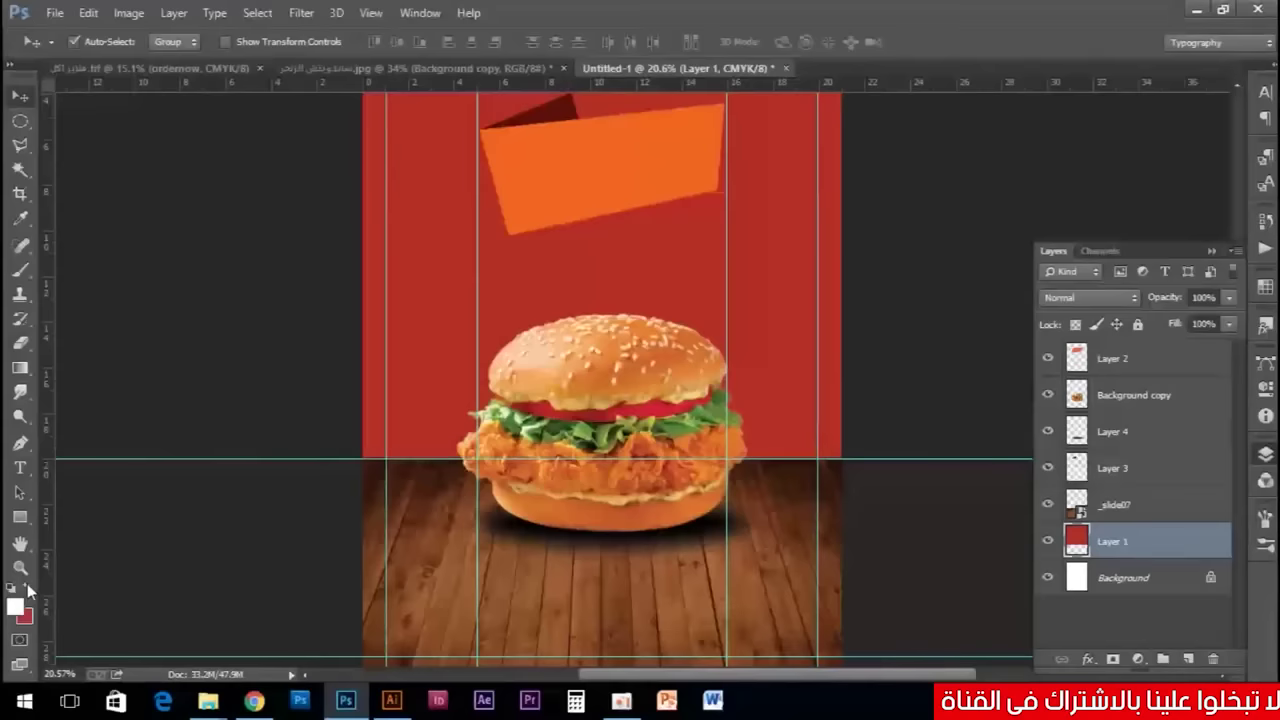
{"action": "key", "text": "i"}
{"action": "left_click", "coordinate": [569, 294]}
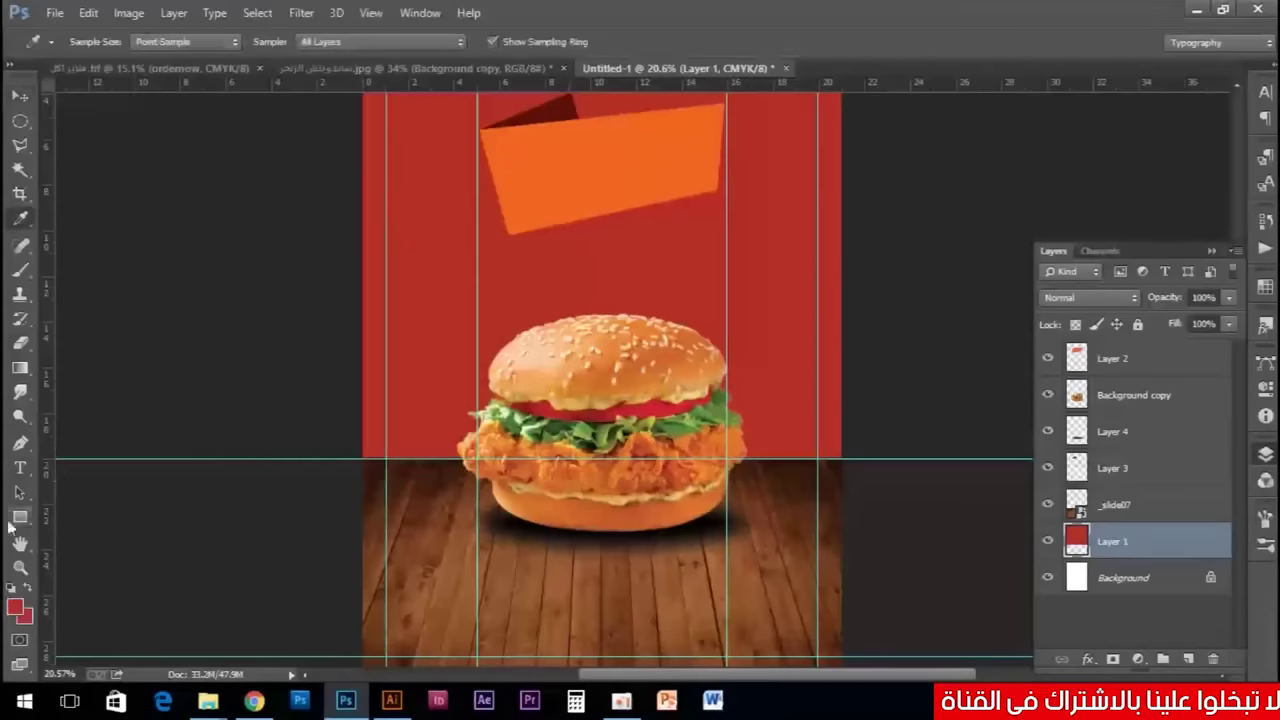
Darken the foreground to a deep maroon and fill Layer 1's selected upper area with it.
{"action": "left_click", "coordinate": [18, 608]}
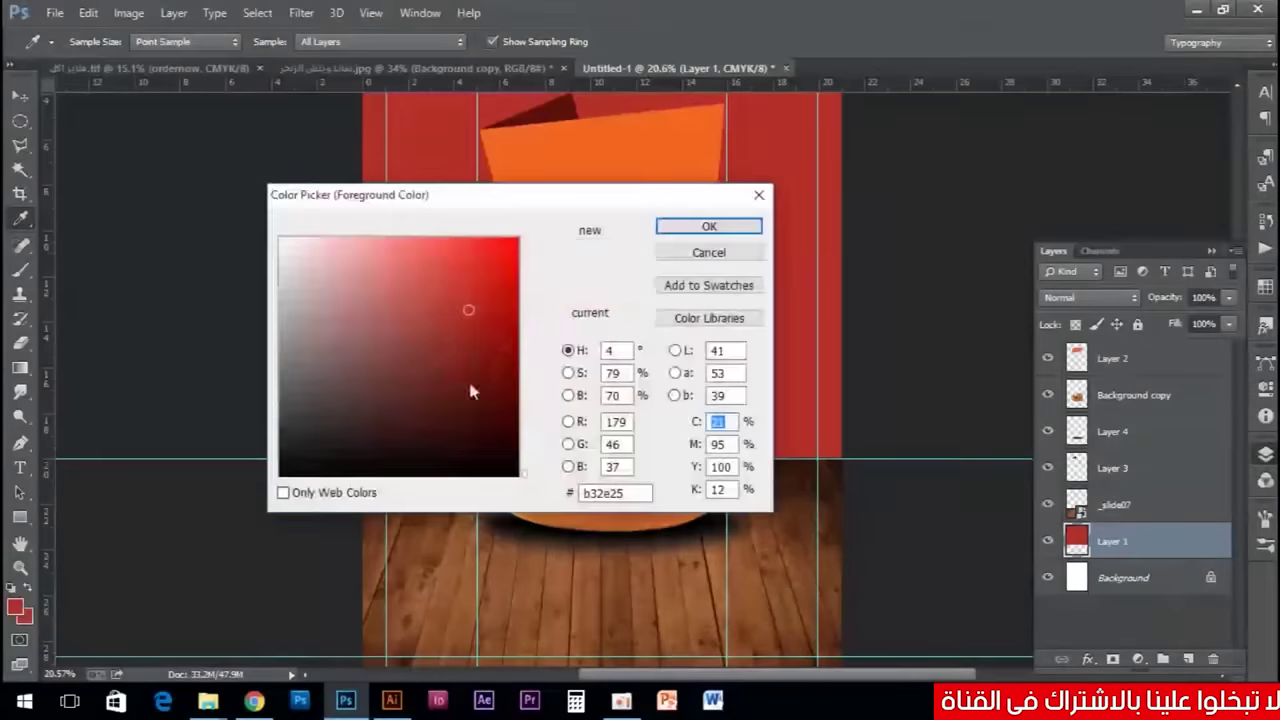
{"action": "left_click_drag", "start_coordinate": [505, 347], "coordinate": [513, 390]}
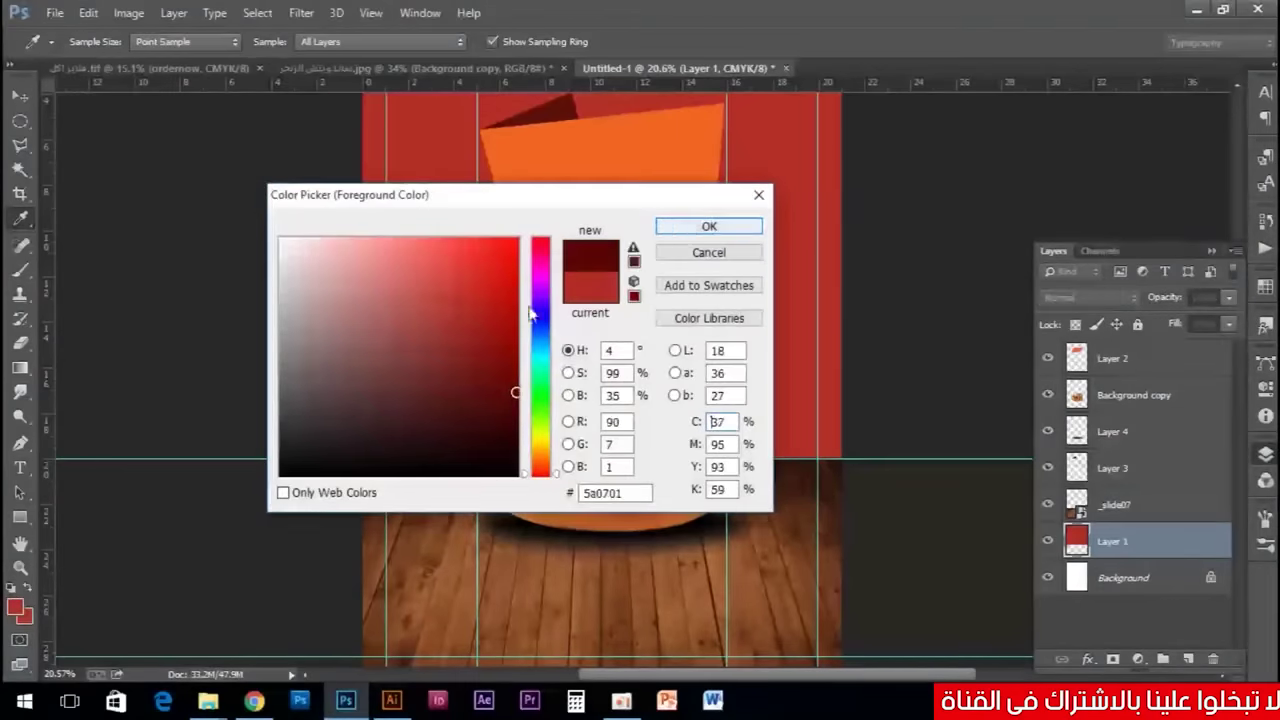
{"action": "left_click", "coordinate": [633, 261]}
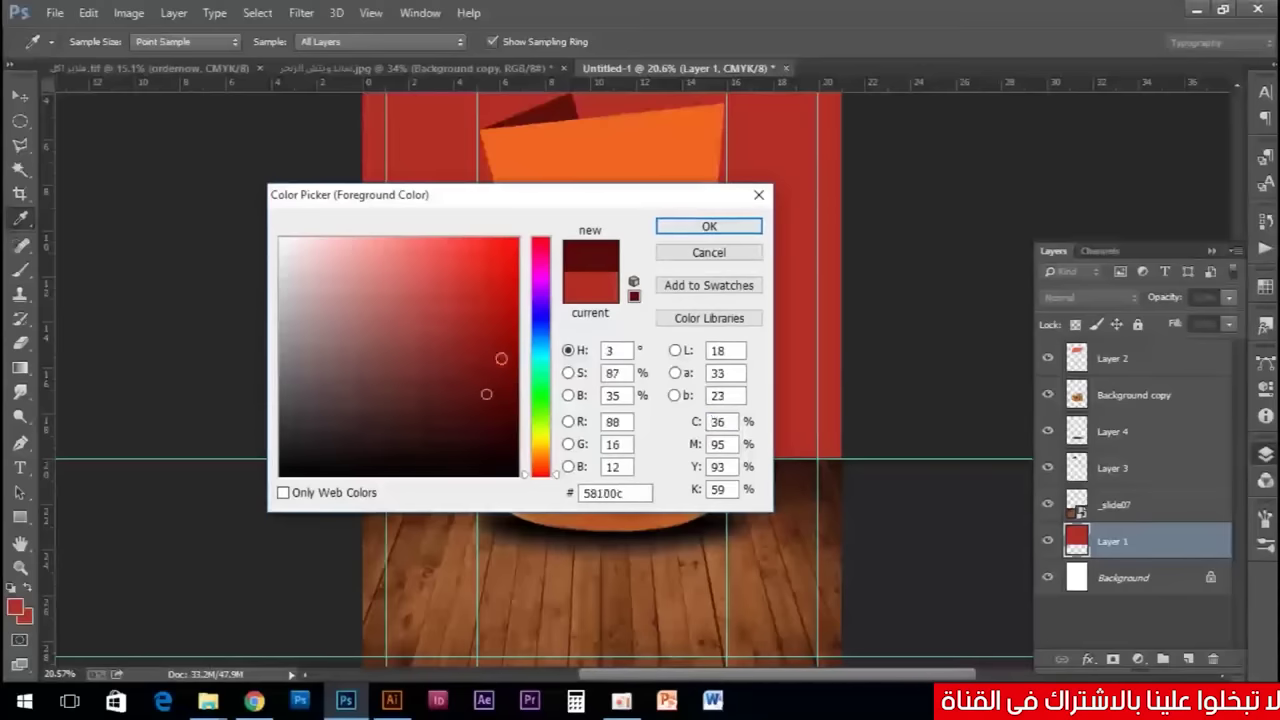
{"action": "left_click_drag", "start_coordinate": [487, 396], "coordinate": [486, 408]}
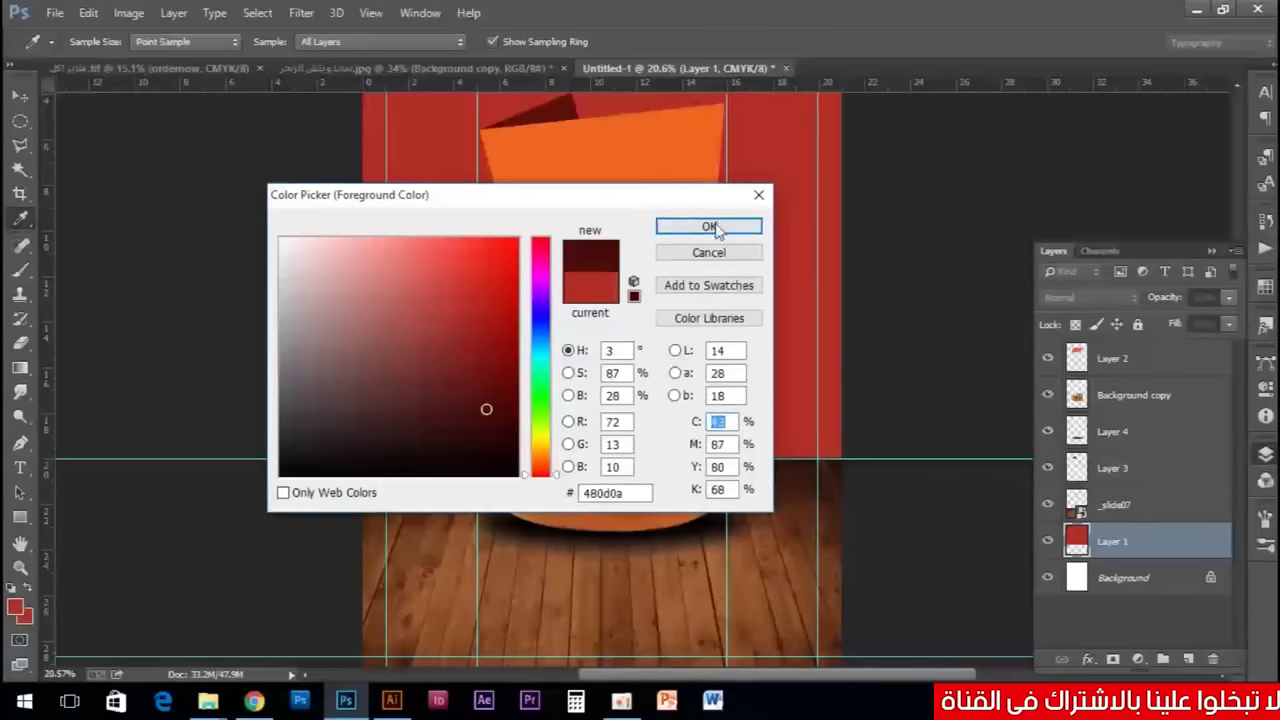
{"action": "left_click", "coordinate": [714, 228]}
{"action": "left_click", "coordinate": [1074, 546], "text": "ctrl"}
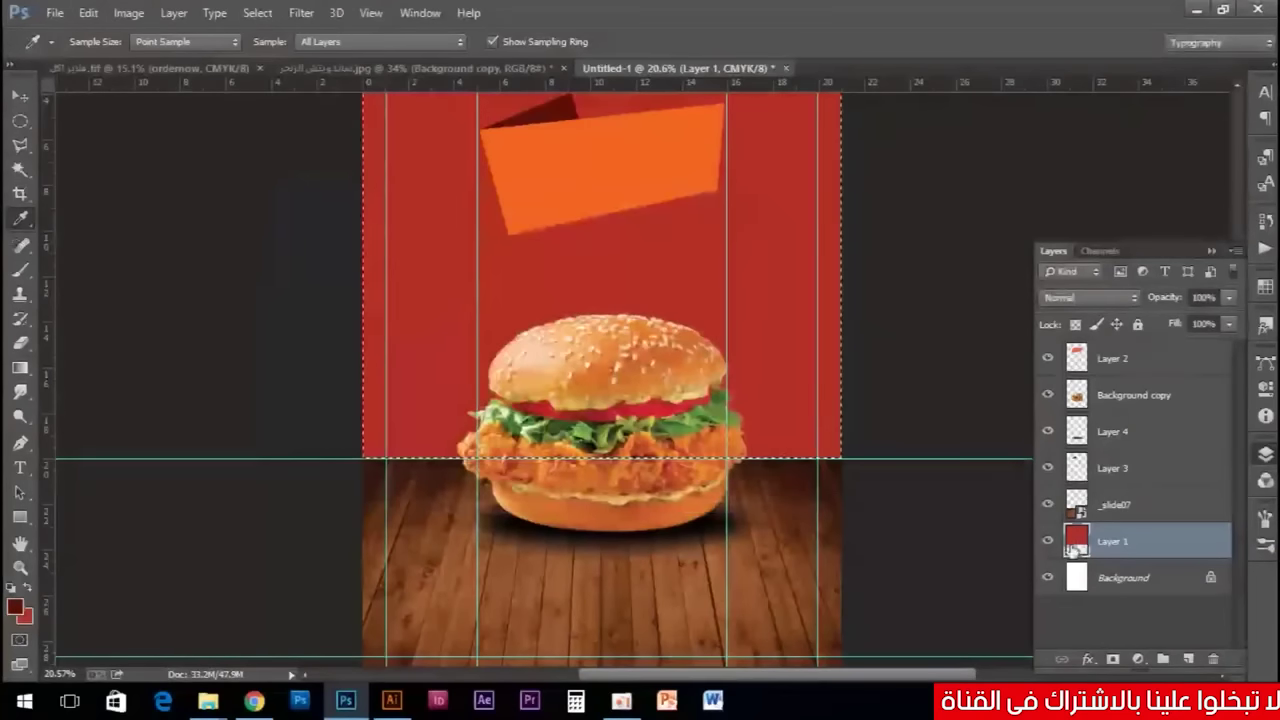
{"action": "key", "text": "alt+BackSpace"}
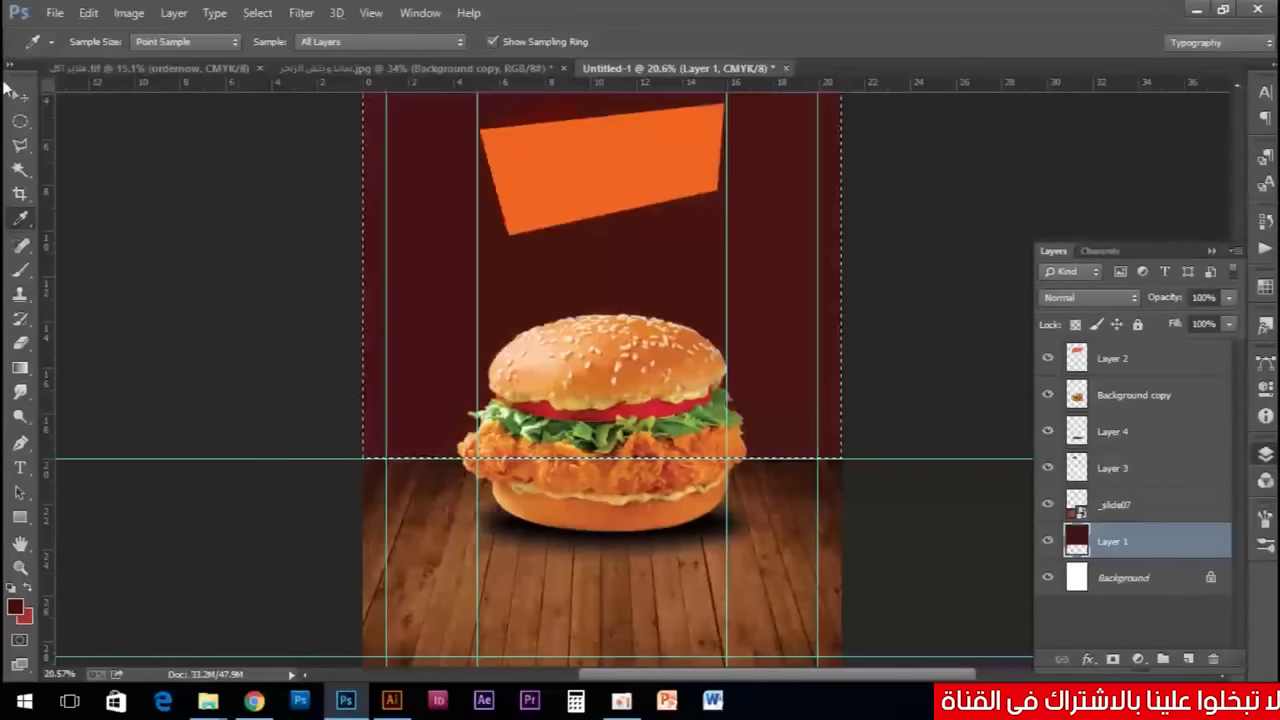
{"action": "left_click", "coordinate": [18, 98]}
Create a new empty layer for the glow, trying and undoing a red fill.
{"action": "key", "text": "ctrl+shift+n"}
{"action": "key", "text": "Escape"}
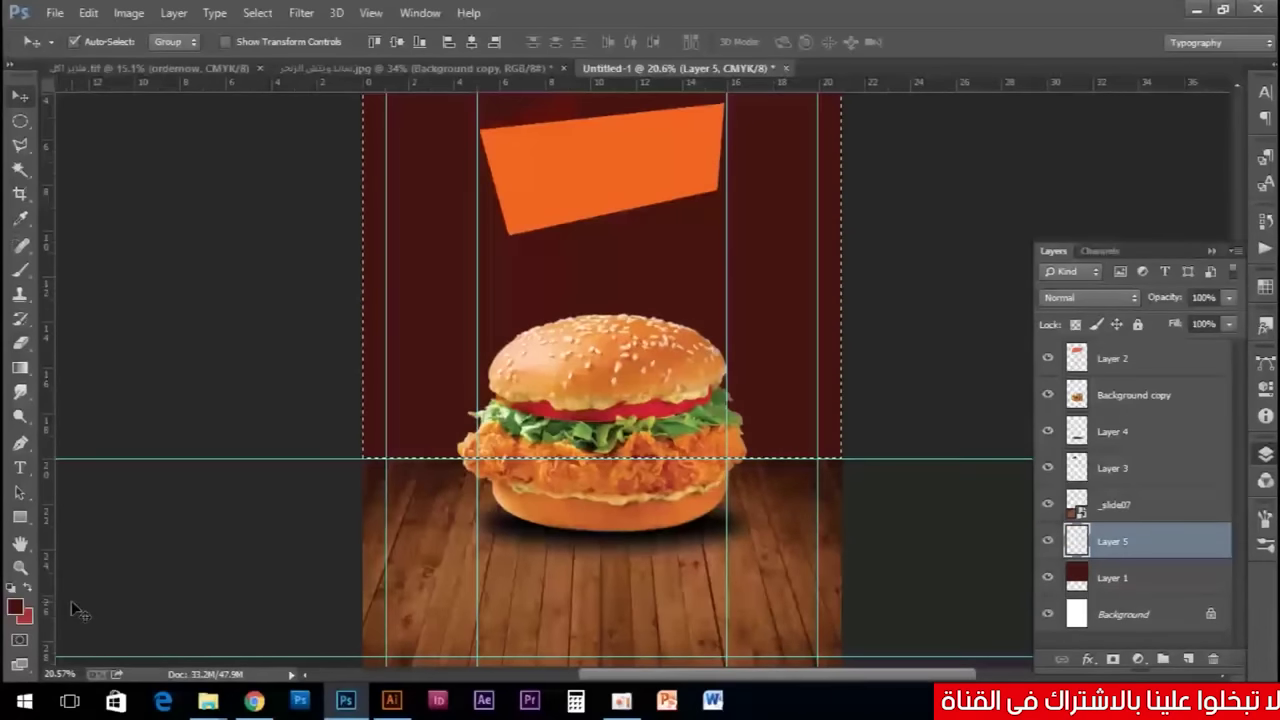
{"action": "key", "text": "ctrl+BackSpace"}
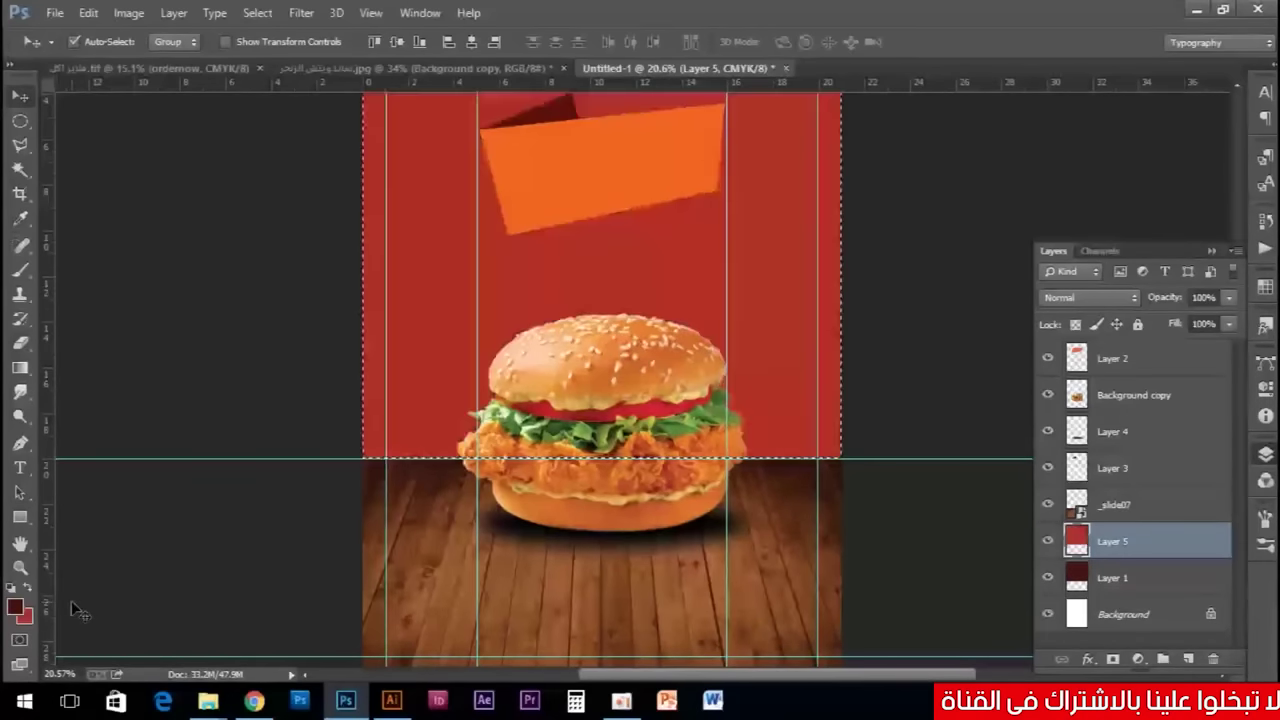
{"action": "key", "text": "ctrl+z"}
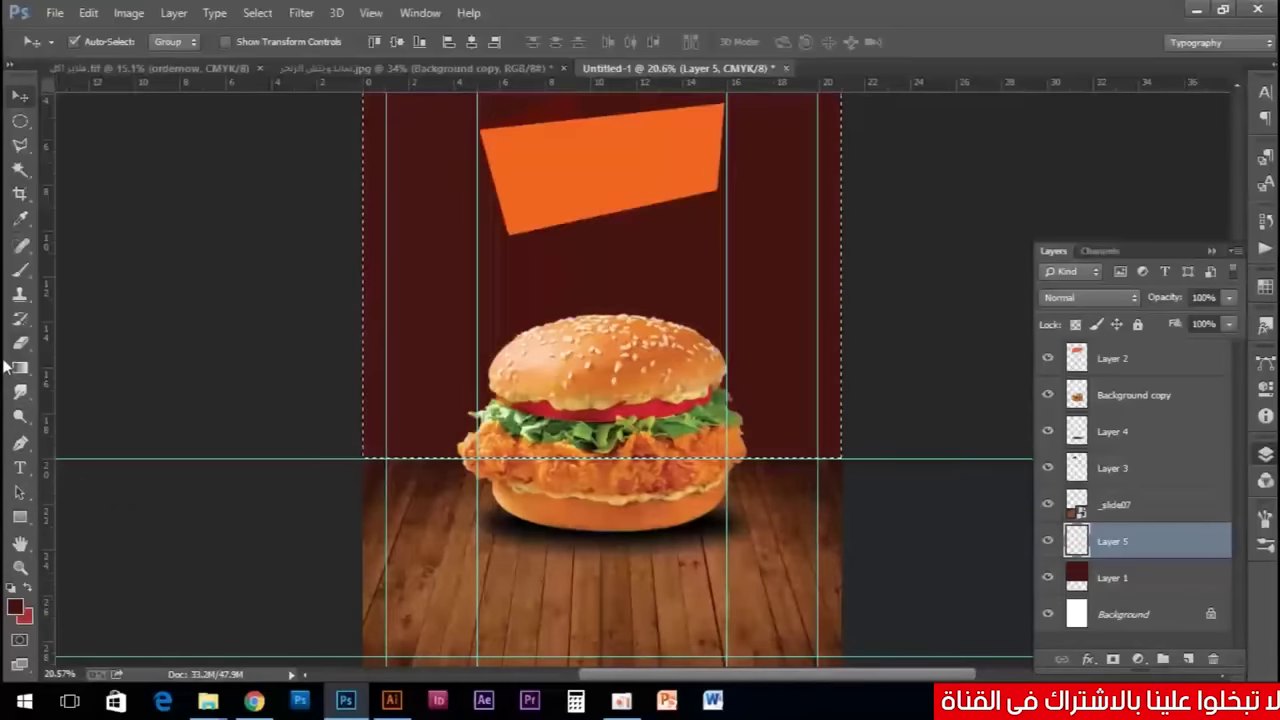
Paint one large soft red brush dab behind the burger, then select Layer 1.
{"action": "key", "text": "b"}
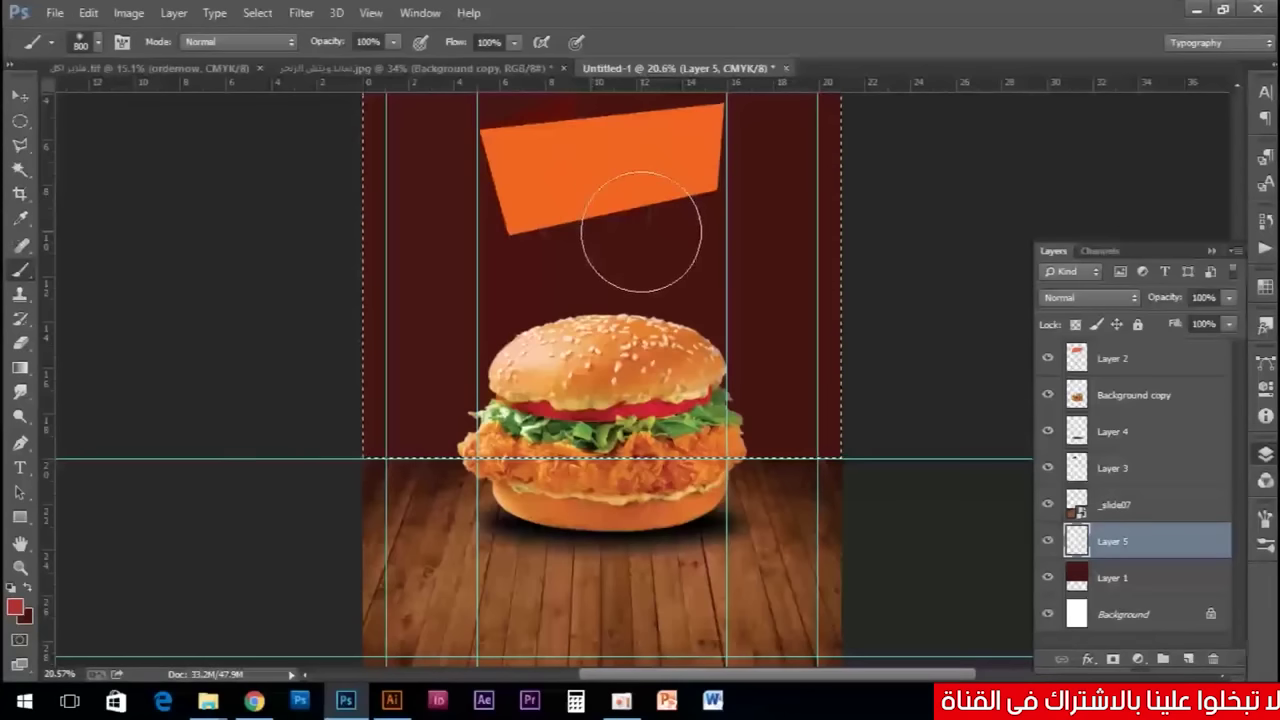
{"action": "key", "text": "bracketright"}
{"action": "key", "text": "bracketright"}
{"action": "key", "text": "bracketright"}
{"action": "key", "text": "bracketright"}
{"action": "key", "text": "bracketright"}
{"action": "key", "text": "bracketright"}
{"action": "key", "text": "bracketright"}
{"action": "key", "text": "bracketright"}
{"action": "key", "text": "bracketright"}
{"action": "key", "text": "bracketright"}
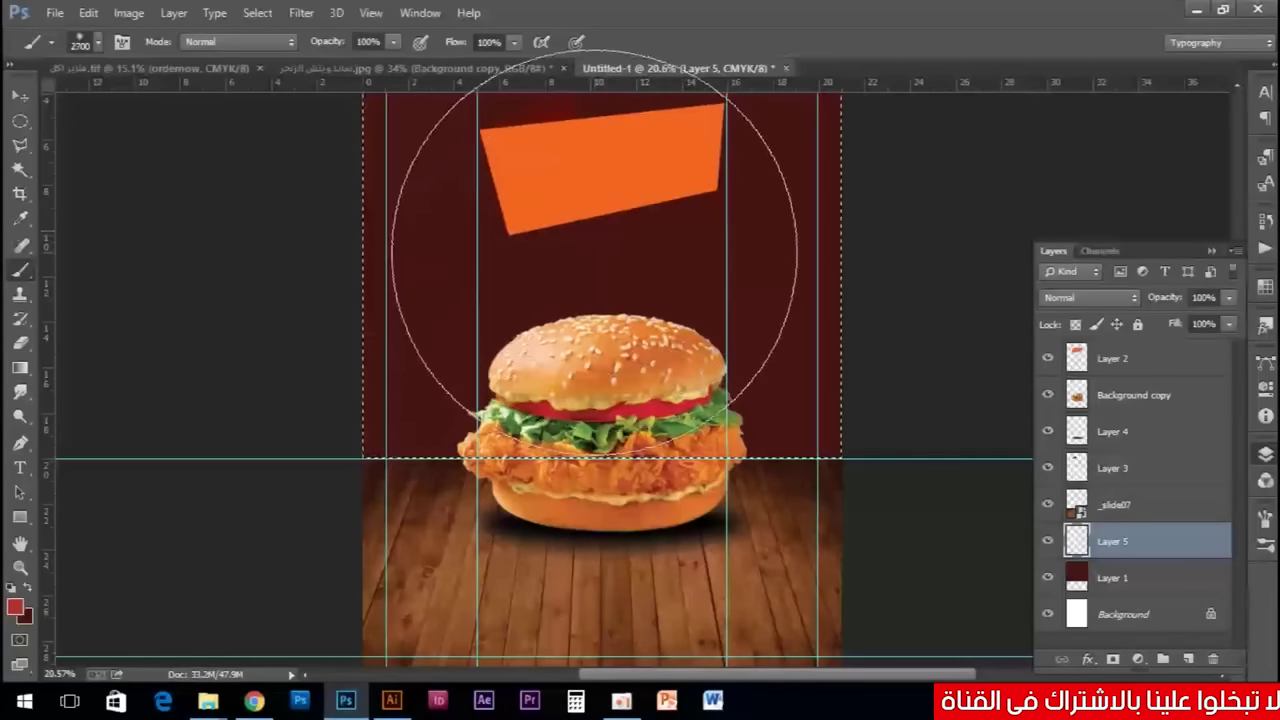
{"action": "left_click", "coordinate": [594, 252]}
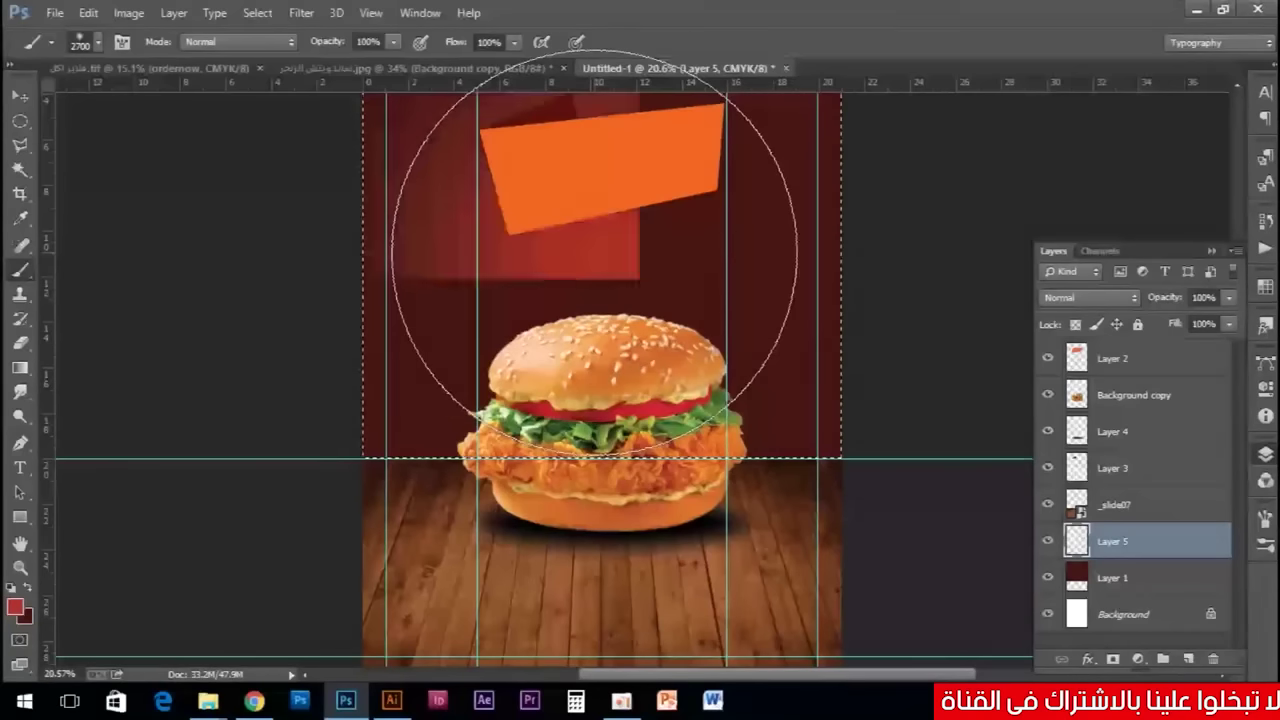
{"action": "key", "text": "ctrl+z"}
{"action": "key", "text": "ctrl+z"}
{"action": "key", "text": "ctrl+z"}
{"action": "key", "text": "bracketleft"}
{"action": "key", "text": "bracketleft"}
{"action": "key", "text": "bracketleft"}
{"action": "left_click", "coordinate": [602, 258]}
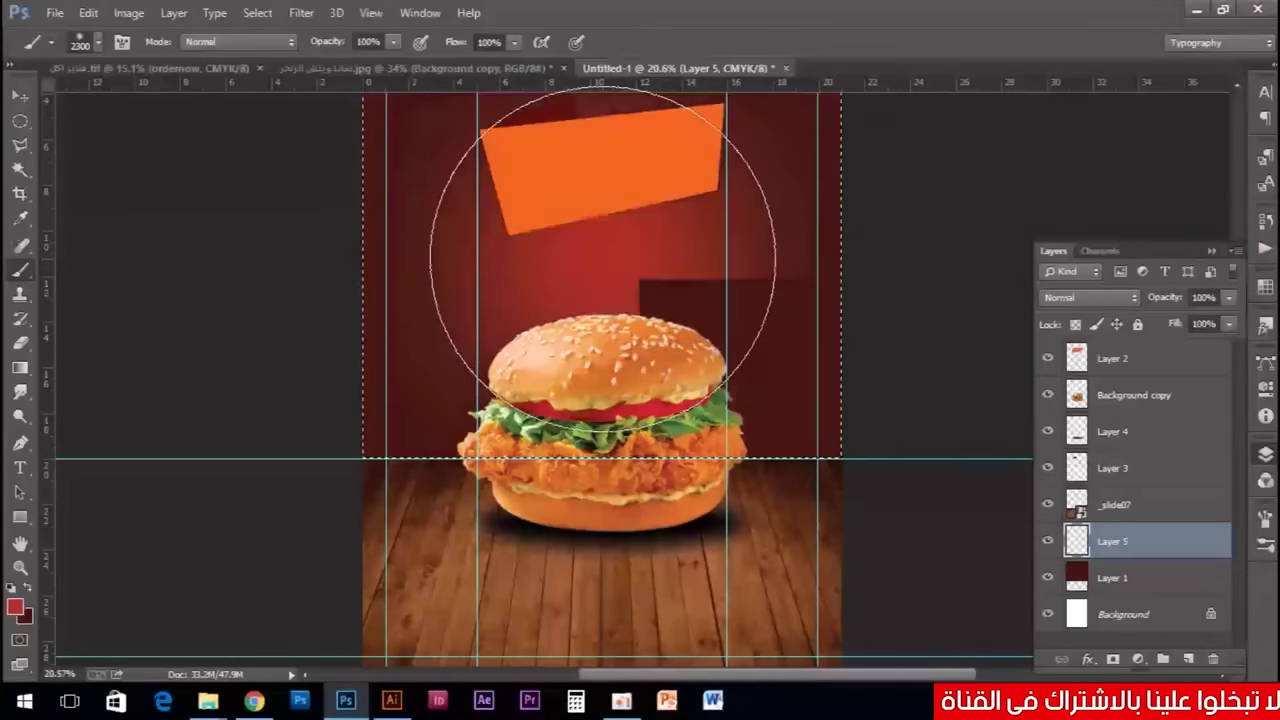
{"action": "left_click", "coordinate": [20, 95]}
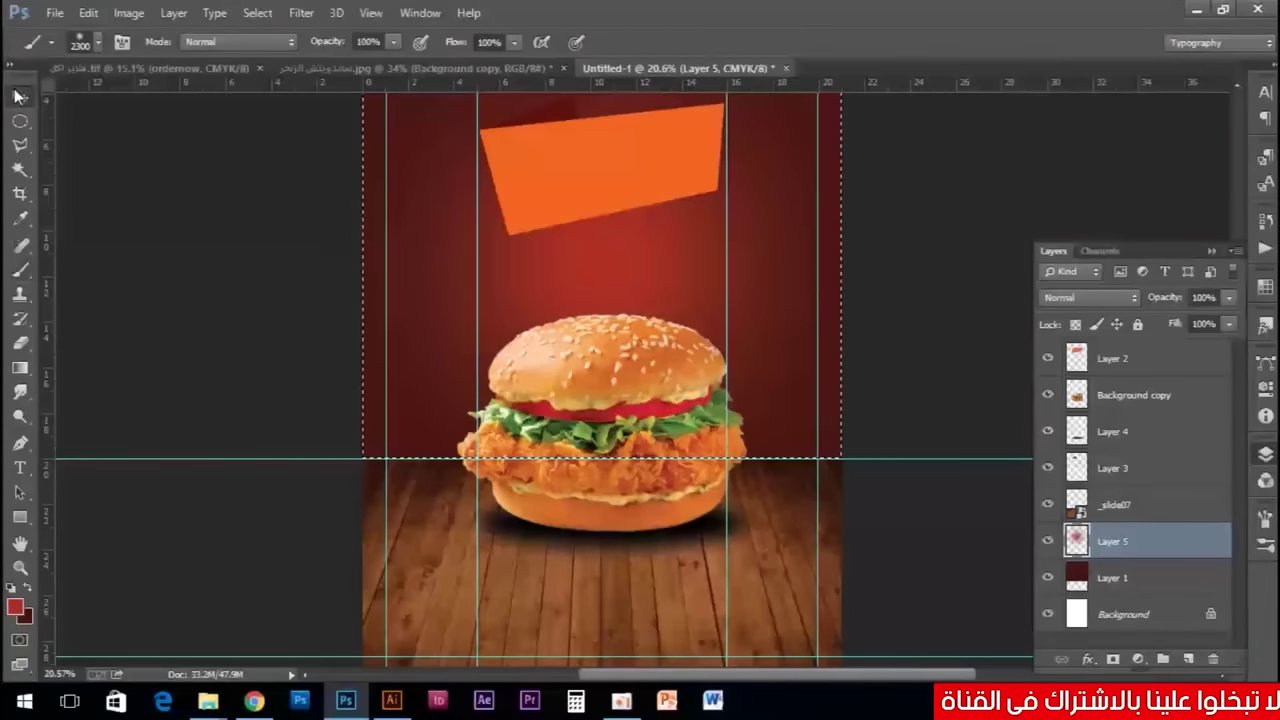
{"action": "left_click", "coordinate": [1078, 598]}
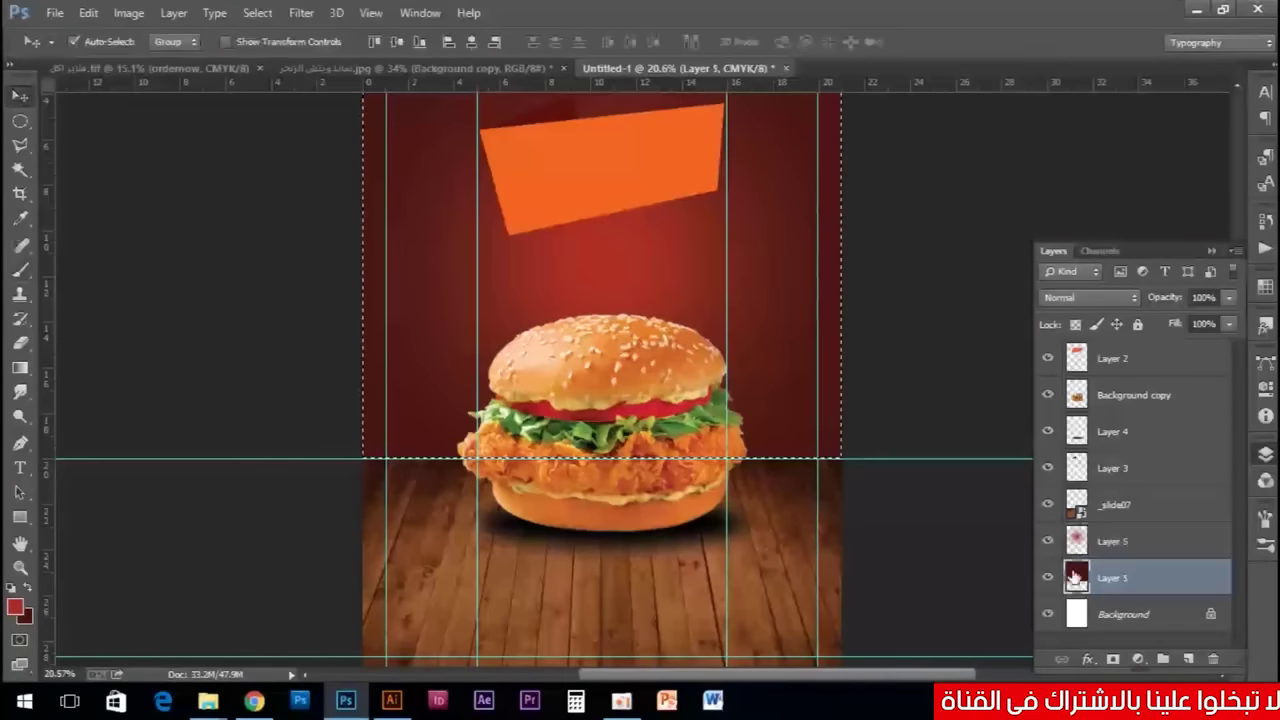
Add Layer 6 above the glow layer and set the foreground colour to near-black red 0e0201.
{"action": "key", "text": "ctrl+shift+n"}
{"action": "key", "text": "Escape"}
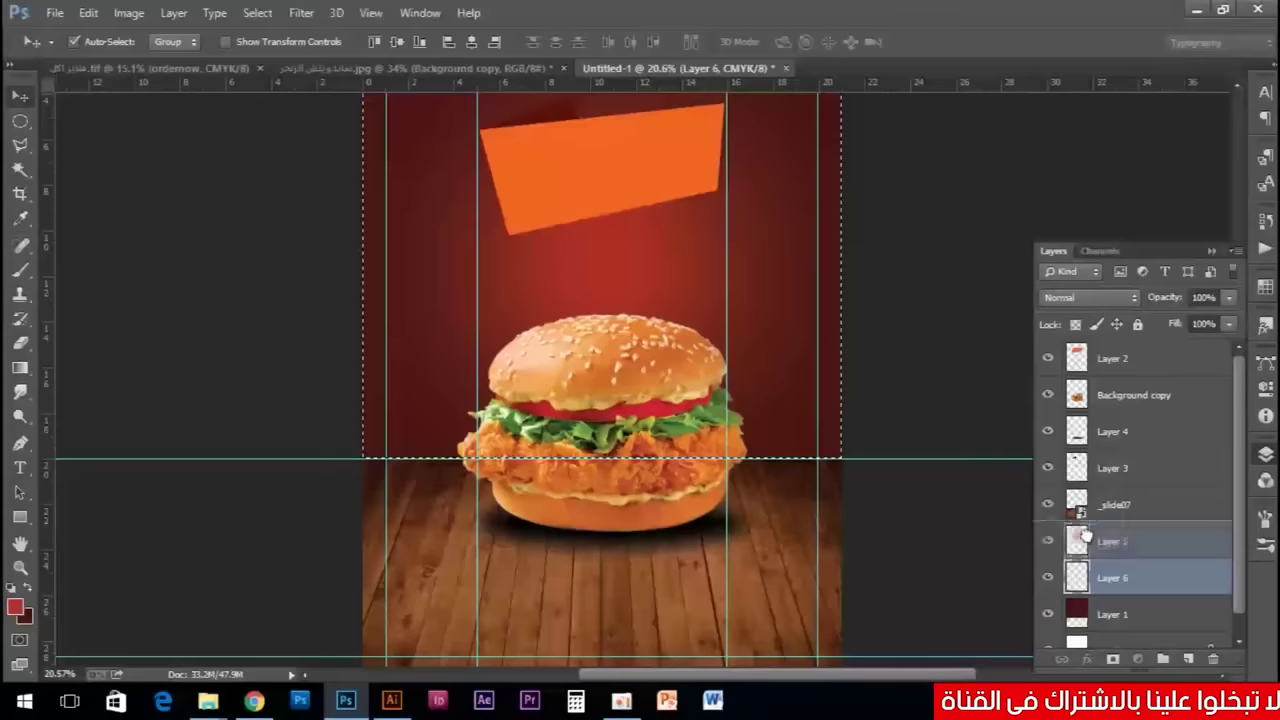
{"action": "key", "text": "ctrl+bracketright"}
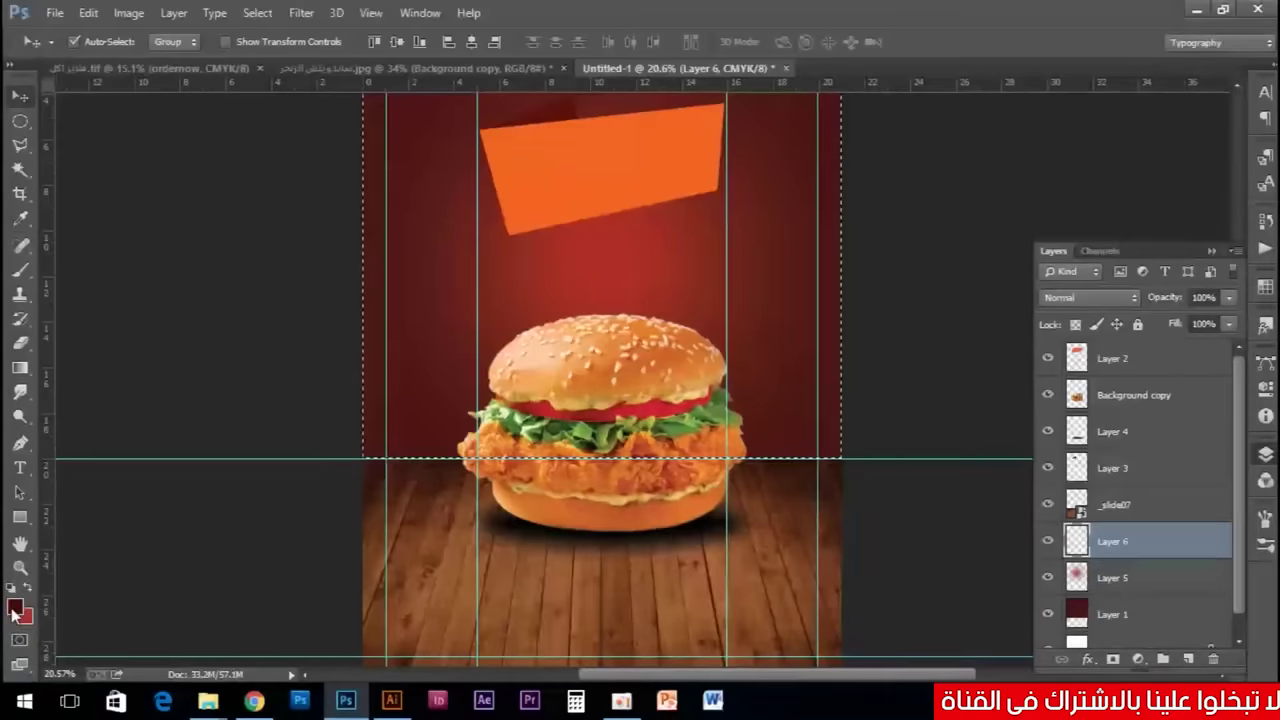
{"action": "left_click", "coordinate": [15, 610]}
{"action": "left_click", "coordinate": [292, 449]}
{"action": "mouse_move", "coordinate": [292, 449]}
{"action": "left_mouse_down"}
{"action": "mouse_move", "coordinate": [289, 463]}
{"action": "mouse_move", "coordinate": [494, 463]}
{"action": "left_mouse_up"}
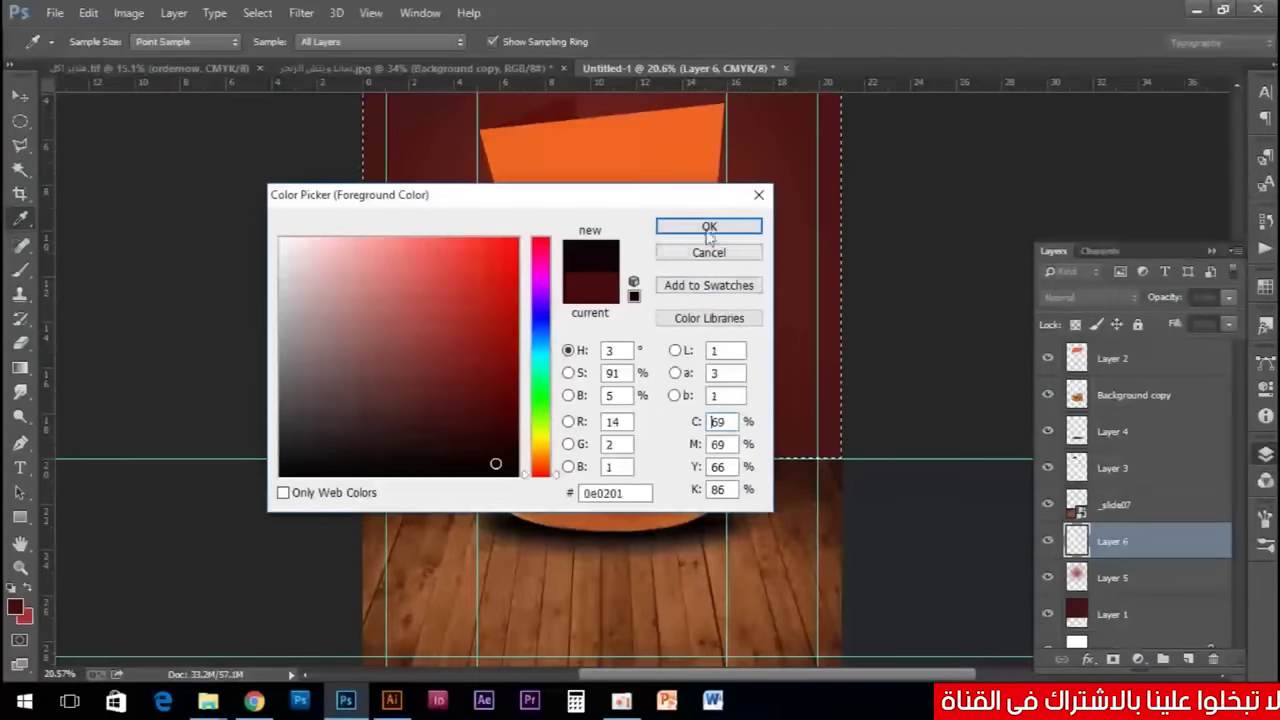
{"action": "left_click", "coordinate": [709, 226]}
{"action": "key", "text": "v"}
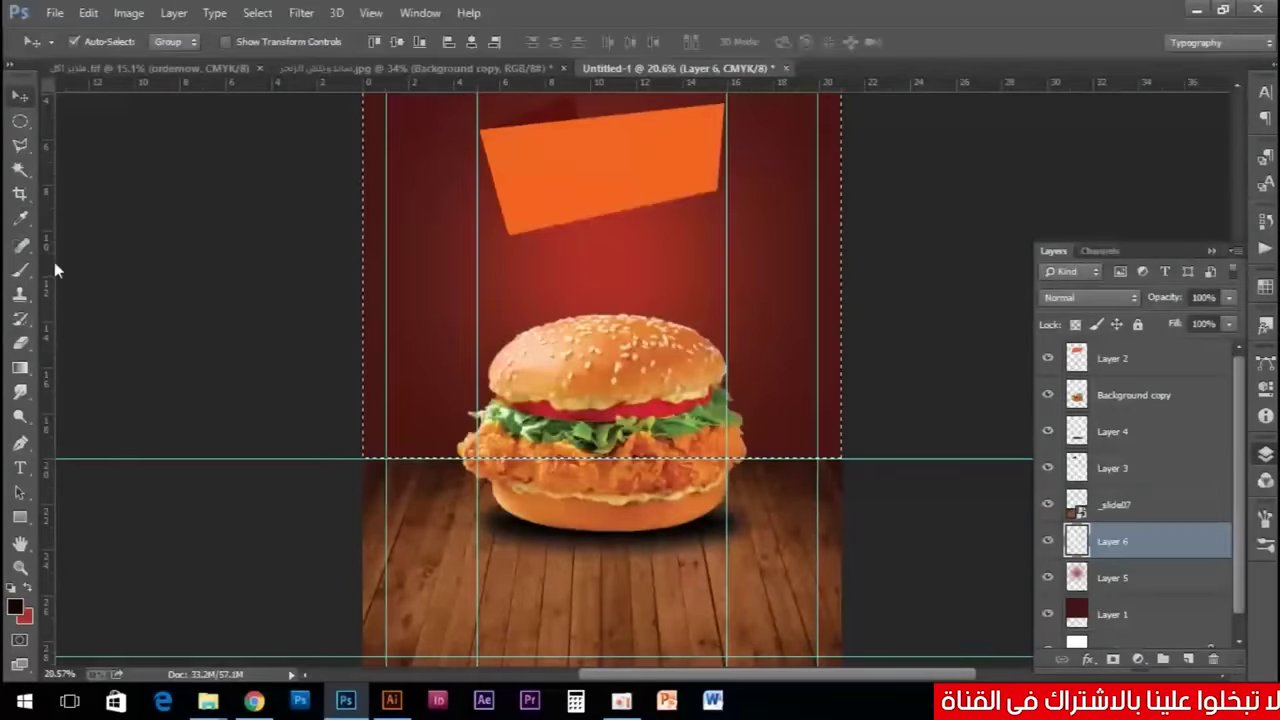
Paint the backdrop's sides with a 1200 px soft brush, then deselect.
{"action": "key", "text": "b"}
{"action": "key", "text": "bracketleft"}
{"action": "key", "text": "bracketleft"}
{"action": "key", "text": "bracketleft"}
{"action": "key", "text": "bracketleft"}
{"action": "key", "text": "bracketleft"}
{"action": "key", "text": "bracketleft"}
{"action": "key", "text": "bracketleft"}
{"action": "key", "text": "bracketleft"}
{"action": "mouse_move", "coordinate": [395, 419]}
{"action": "left_mouse_down"}
{"action": "mouse_move", "coordinate": [457, 471]}
{"action": "mouse_move", "coordinate": [794, 457]}
{"action": "mouse_move", "coordinate": [858, 397]}
{"action": "mouse_move", "coordinate": [520, 458]}
{"action": "left_mouse_up"}
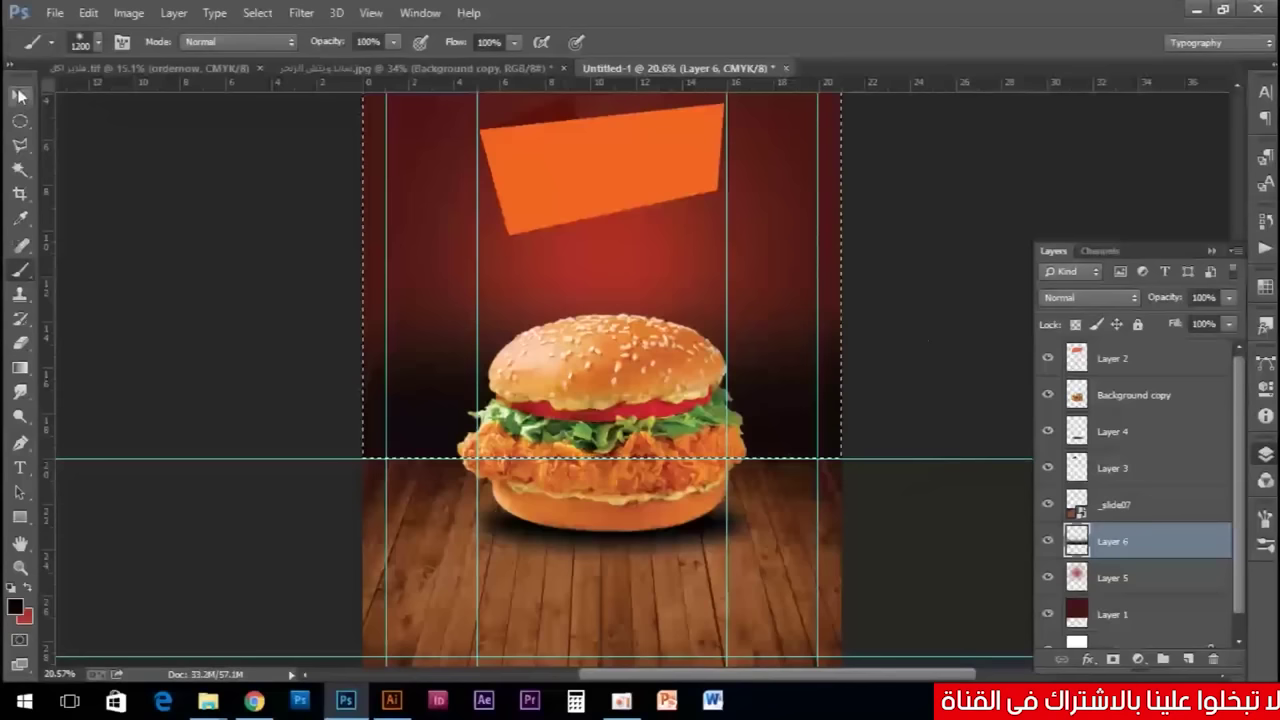
{"action": "left_click", "coordinate": [20, 95]}
{"action": "key", "text": "ctrl+d"}
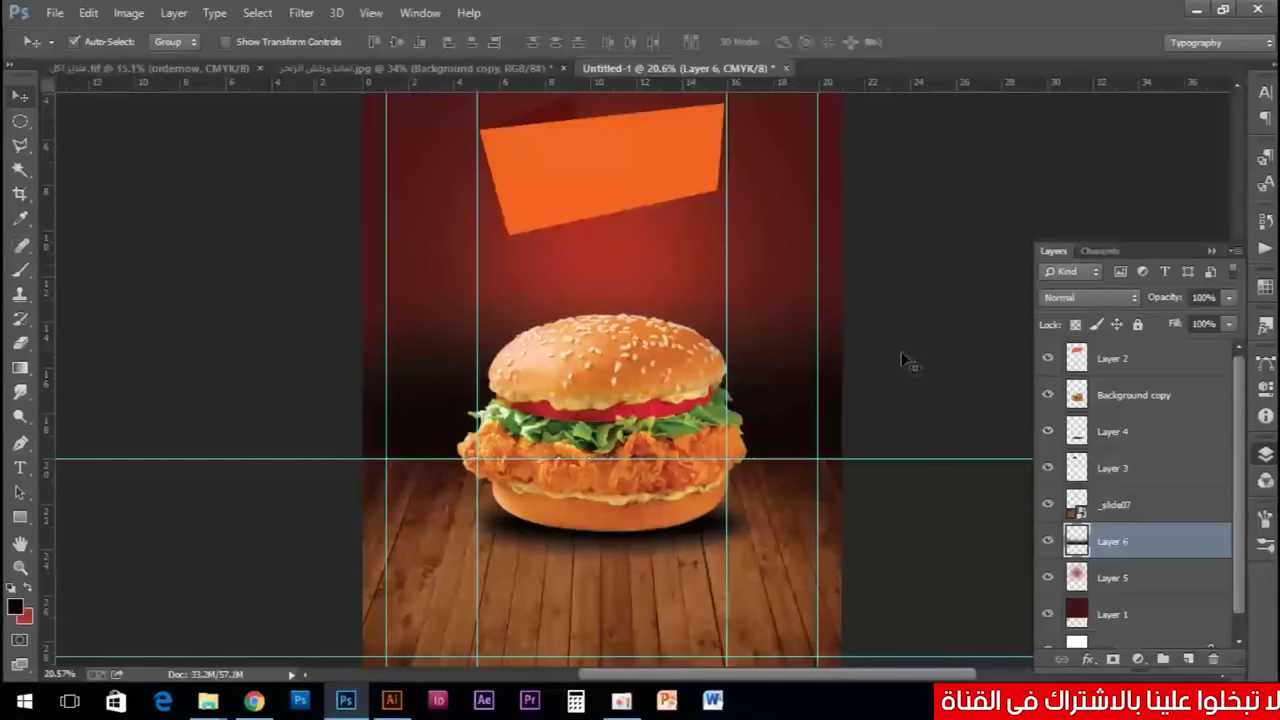
{"action": "scroll", "coordinate": [760, 382], "scroll_direction": "down", "scroll_amount": 2}
{"action": "scroll", "coordinate": [730, 388], "scroll_direction": "down", "scroll_amount": 1}
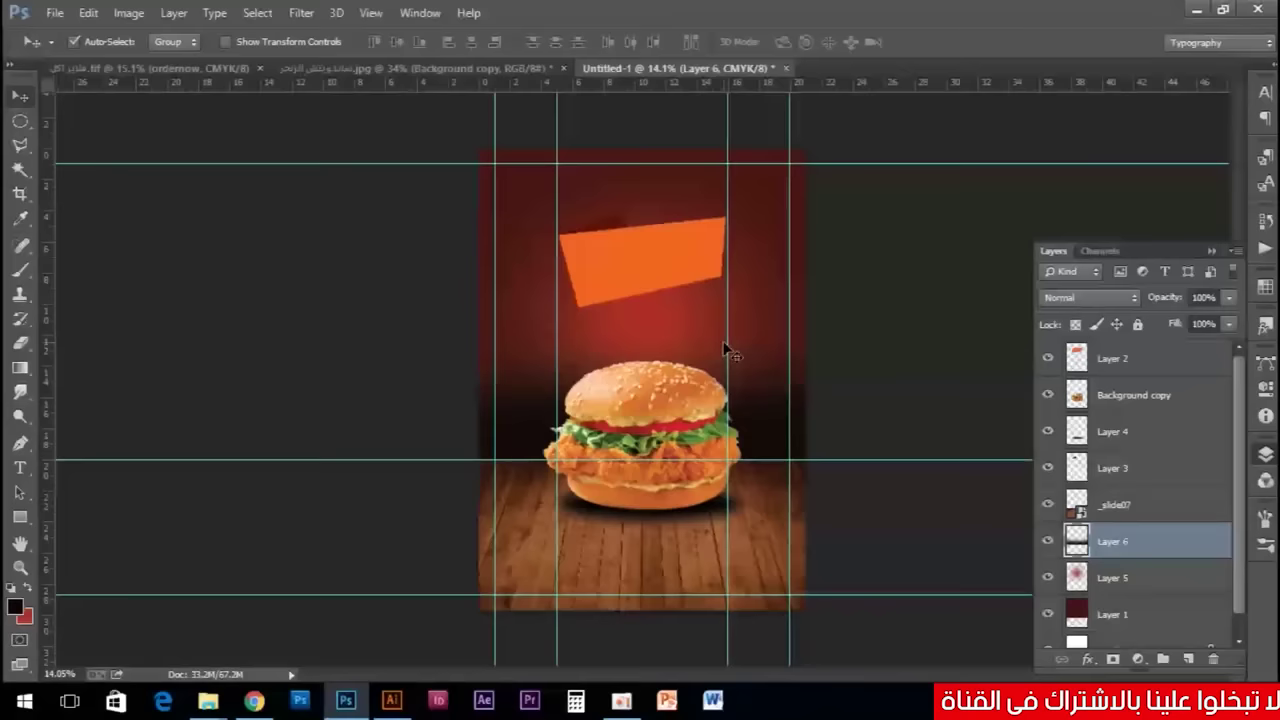
{"action": "scroll", "coordinate": [680, 355], "scroll_direction": "up", "scroll_amount": 1}
{"action": "scroll", "coordinate": [680, 355], "scroll_direction": "up", "scroll_amount": 1}
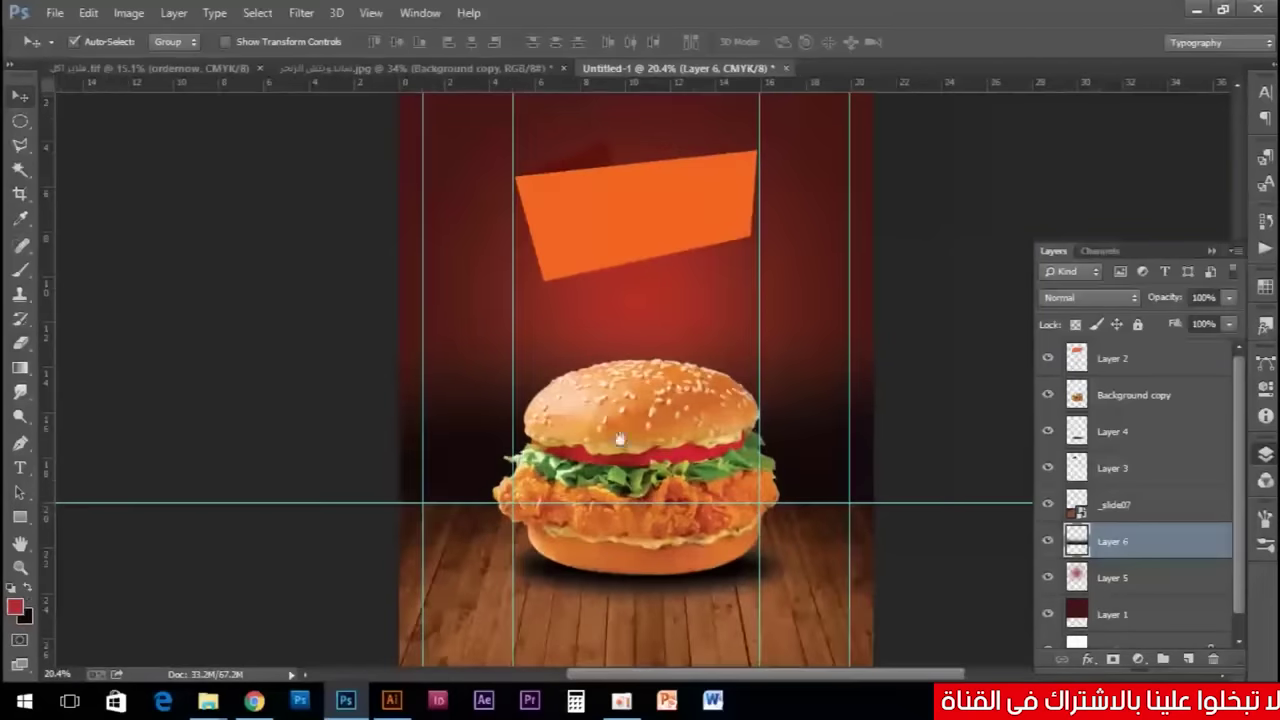
{"action": "scroll", "coordinate": [650, 312], "scroll_direction": "down", "scroll_amount": 3}
{"action": "scroll", "coordinate": [145, 460], "scroll_direction": "down", "scroll_amount": 2}
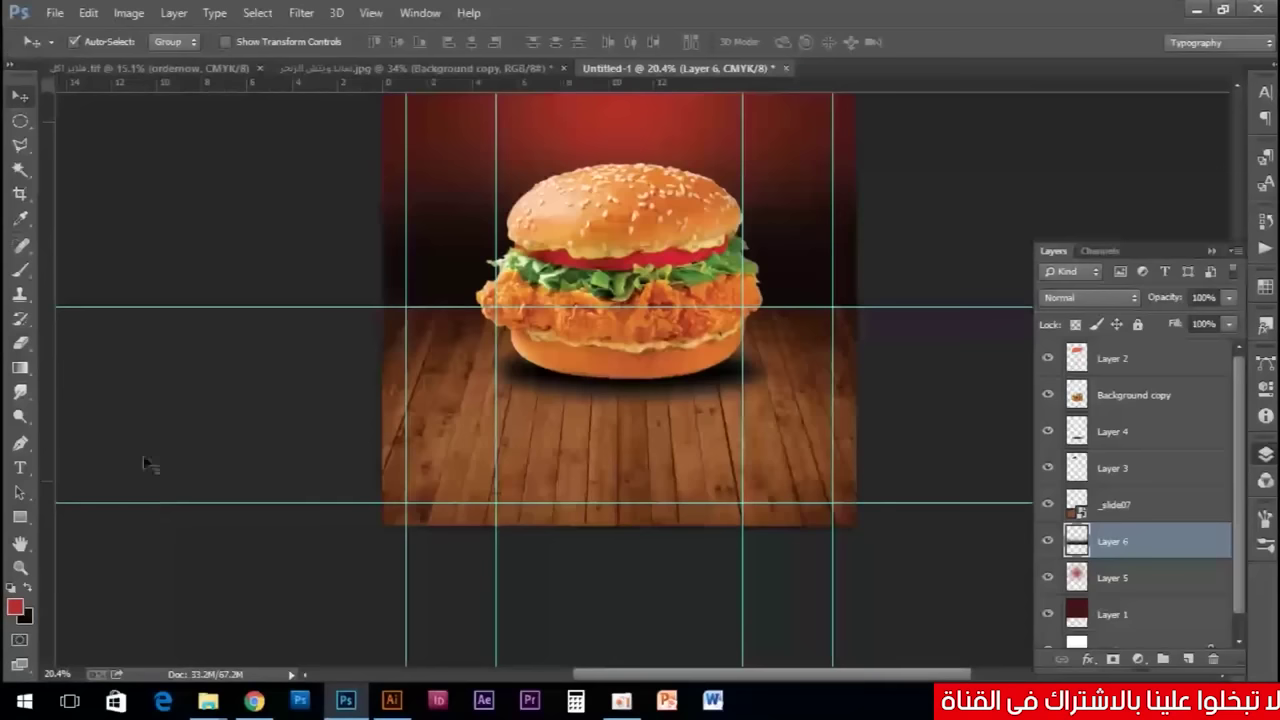
{"action": "scroll", "coordinate": [704, 416], "scroll_direction": "up", "scroll_amount": 5}
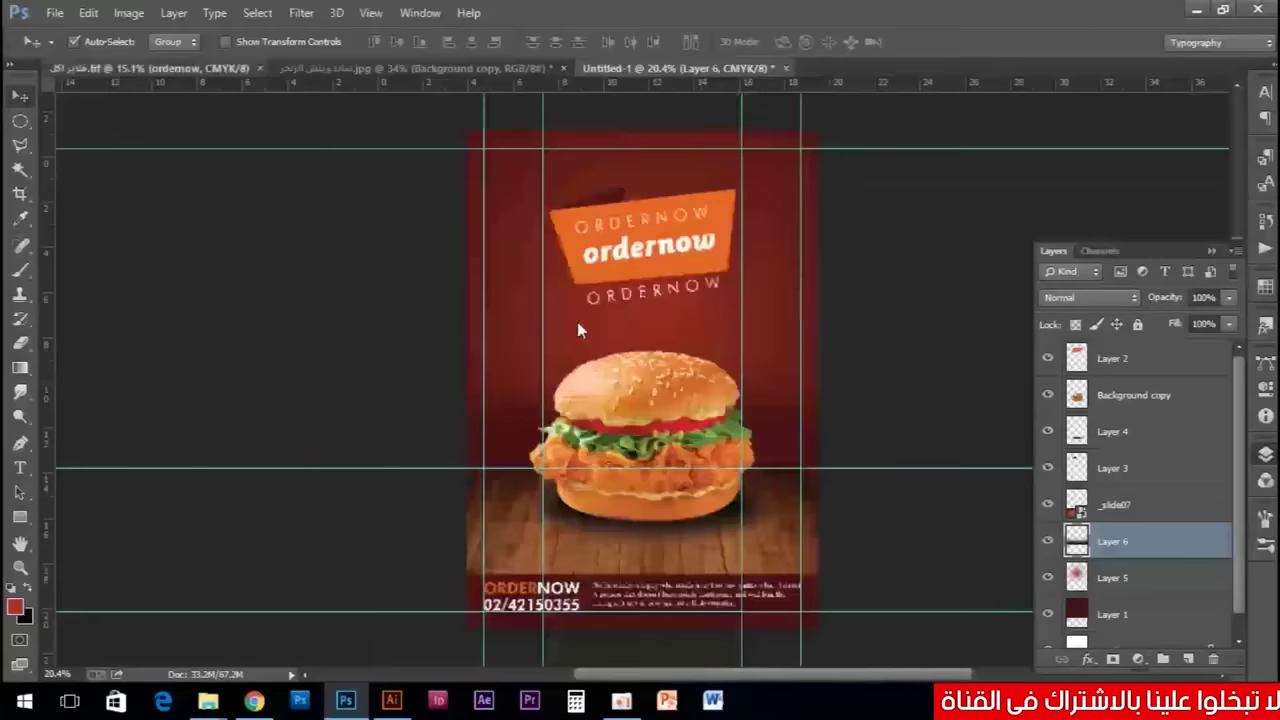
Bring the ORDERNOW text layers into the flyer, stack them on top, and move them onto the orange banner.
{"action": "left_click", "coordinate": [655, 228], "text": "shift"}
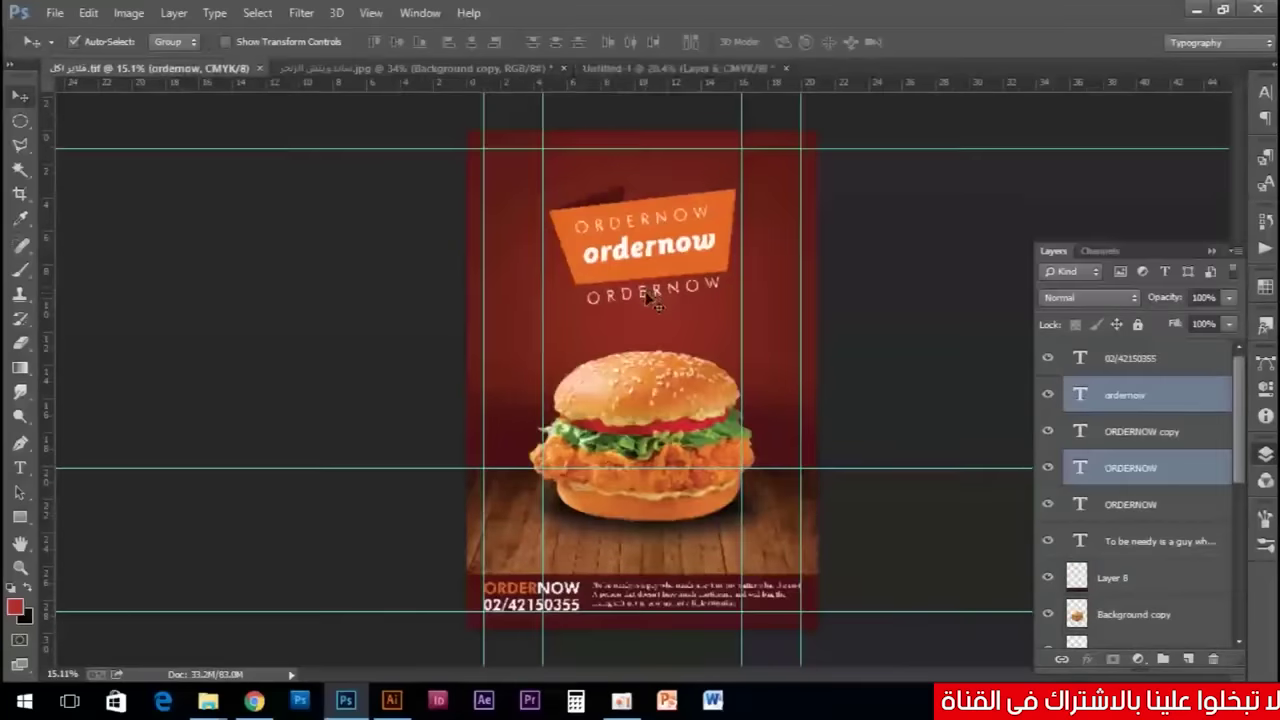
{"action": "left_click", "coordinate": [645, 295], "text": "shift"}
{"action": "mouse_move", "coordinate": [645, 295]}
{"action": "left_mouse_down"}
{"action": "mouse_move", "coordinate": [600, 305]}
{"action": "mouse_move", "coordinate": [580, 78]}
{"action": "left_mouse_up"}
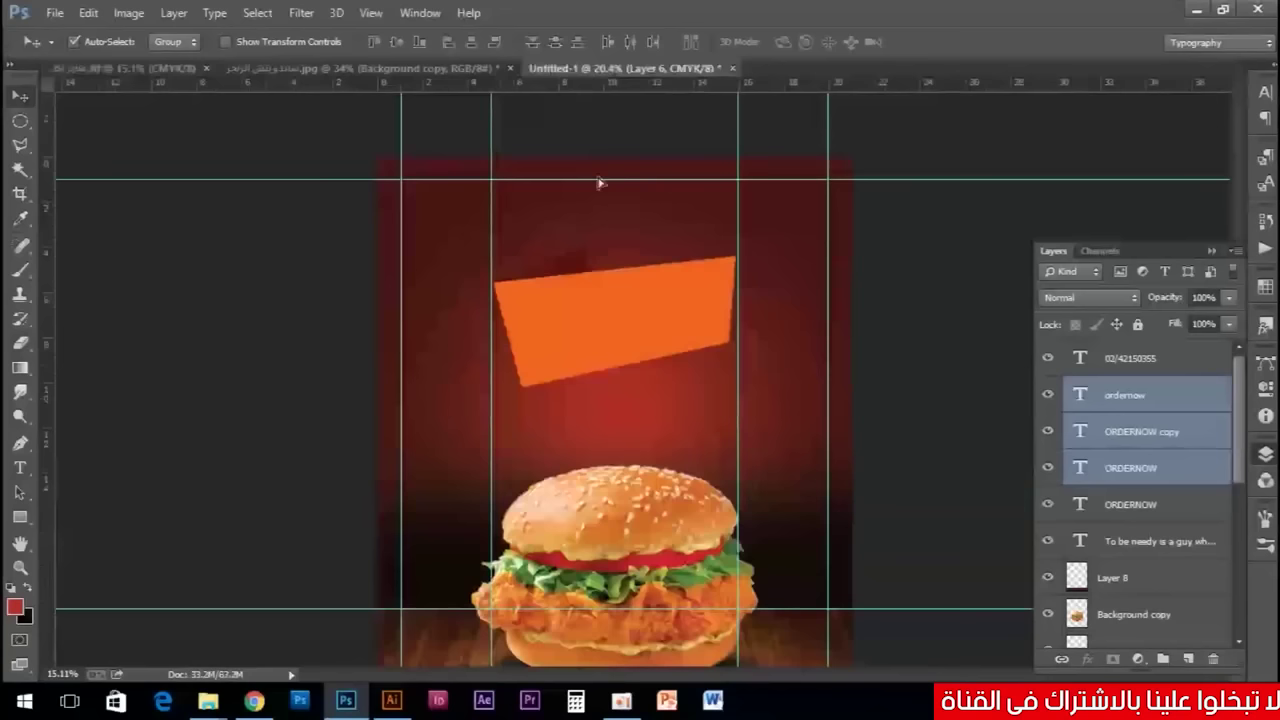
{"action": "left_click_drag", "start_coordinate": [586, 75], "coordinate": [603, 349]}
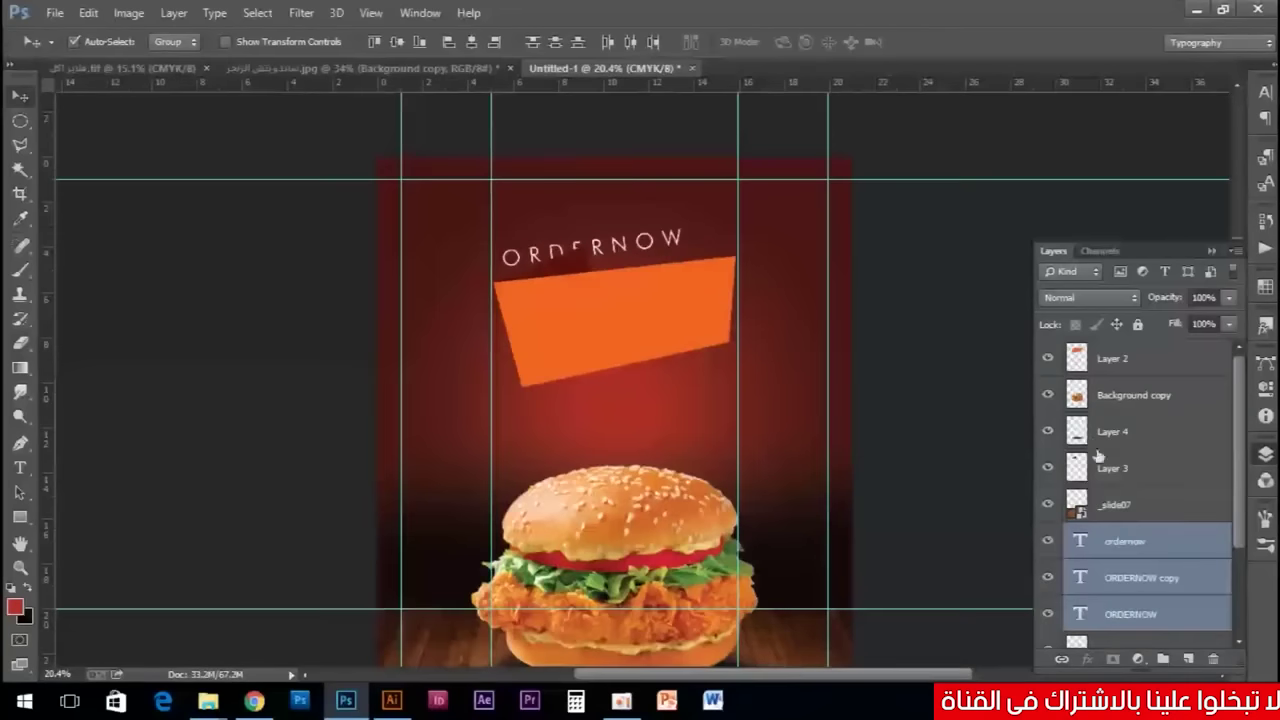
{"action": "left_click_drag", "start_coordinate": [1123, 543], "coordinate": [1125, 350]}
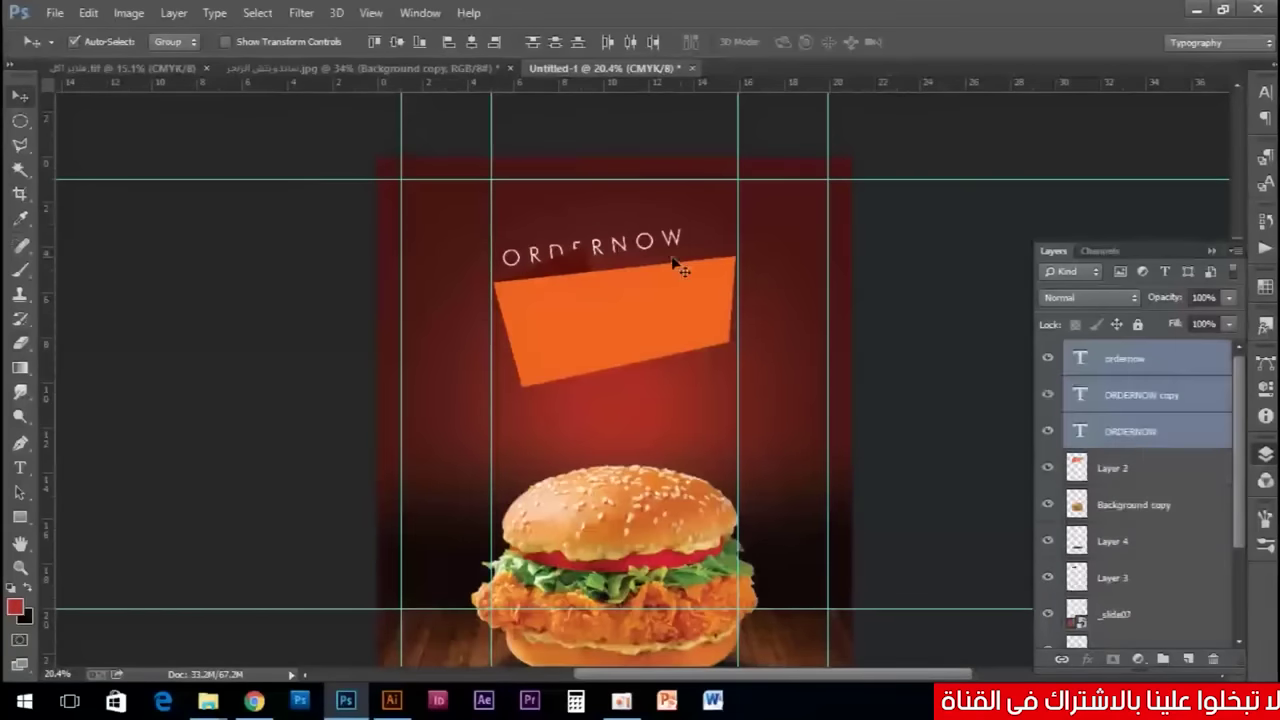
{"action": "left_click_drag", "start_coordinate": [617, 285], "coordinate": [632, 335]}
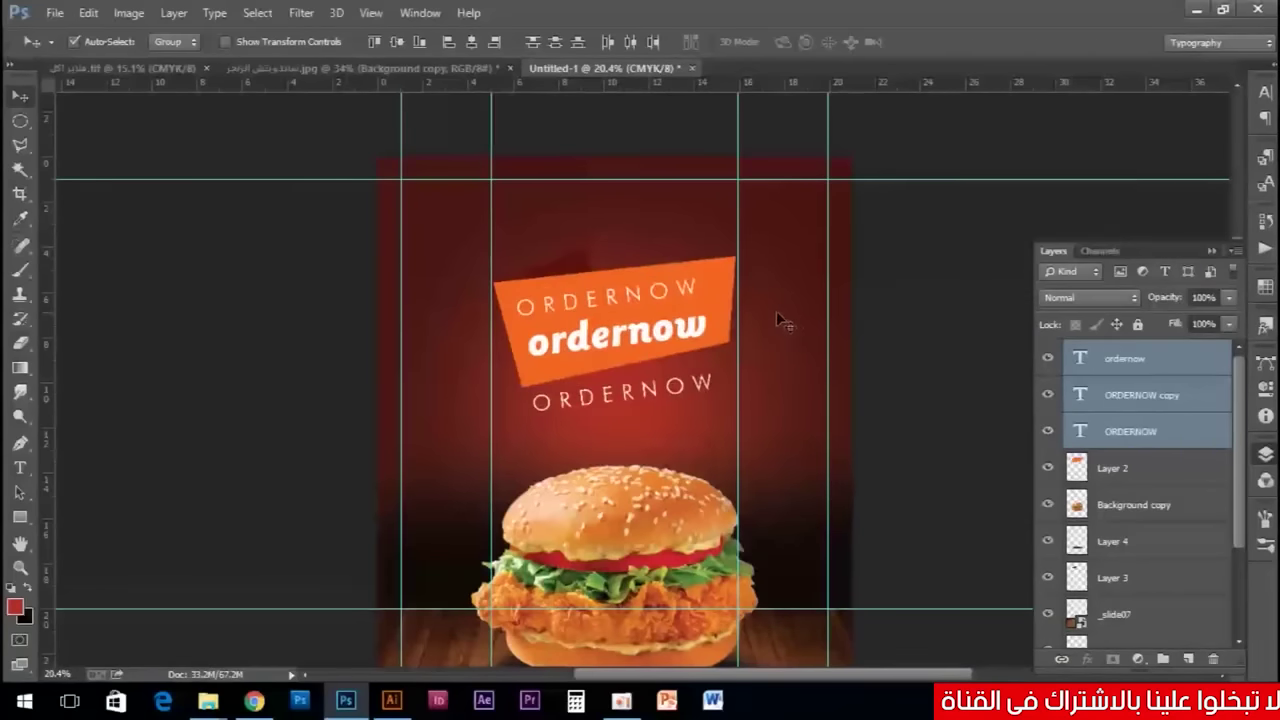
{"action": "left_click", "coordinate": [868, 316]}
{"action": "scroll", "coordinate": [660, 338], "scroll_direction": "up", "scroll_amount": 2}
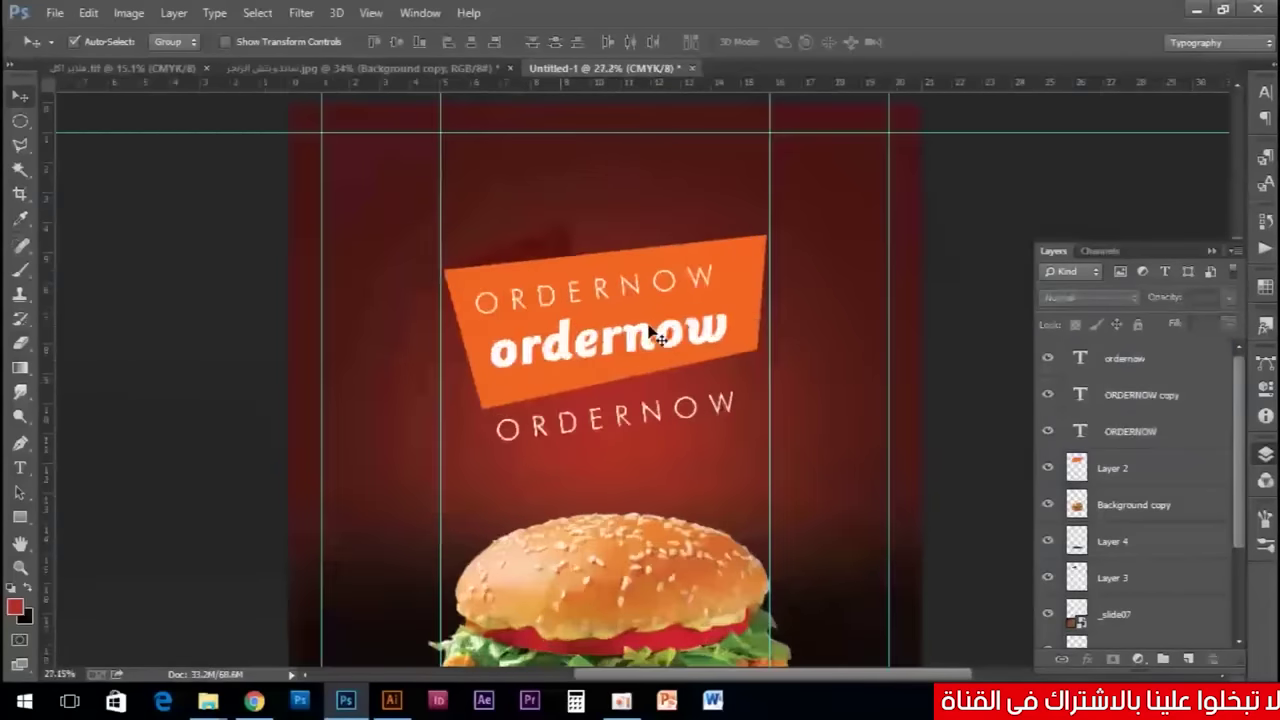
{"action": "scroll", "coordinate": [657, 330], "scroll_direction": "up", "scroll_amount": 2}
{"action": "scroll", "coordinate": [680, 272], "scroll_direction": "down", "scroll_amount": 1}
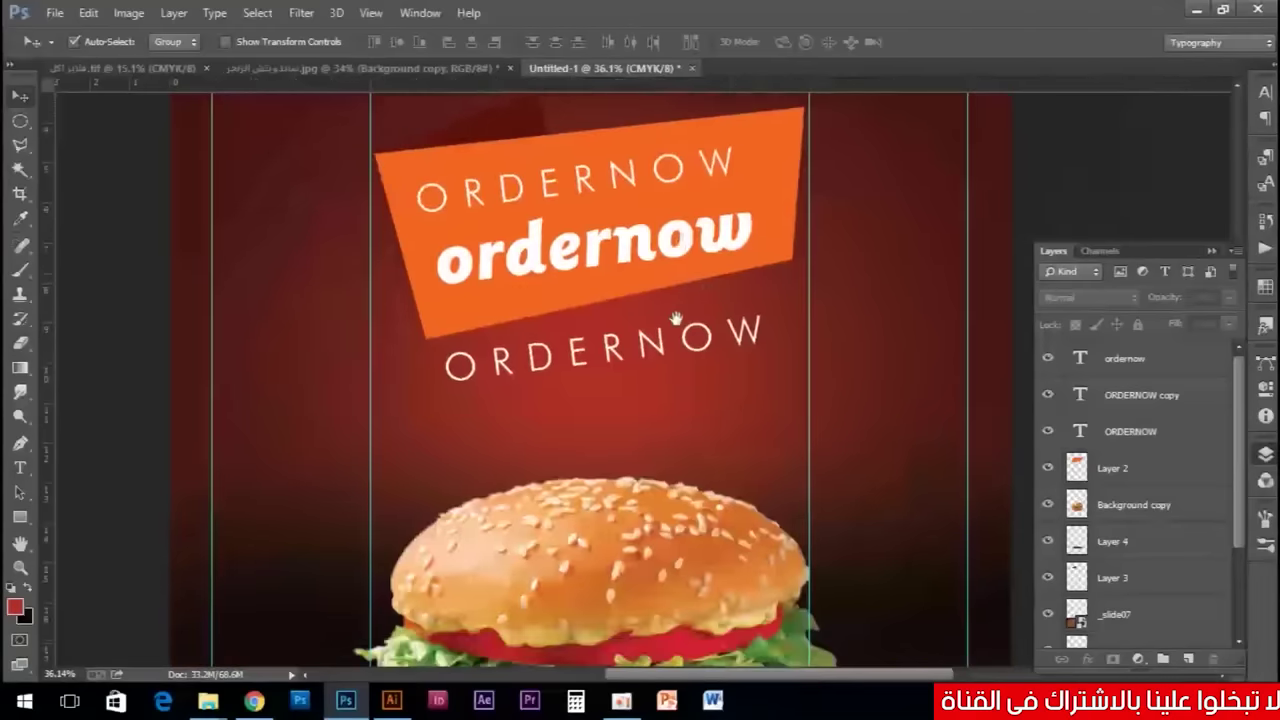
{"action": "scroll", "coordinate": [491, 266], "scroll_direction": "down", "scroll_amount": 1}
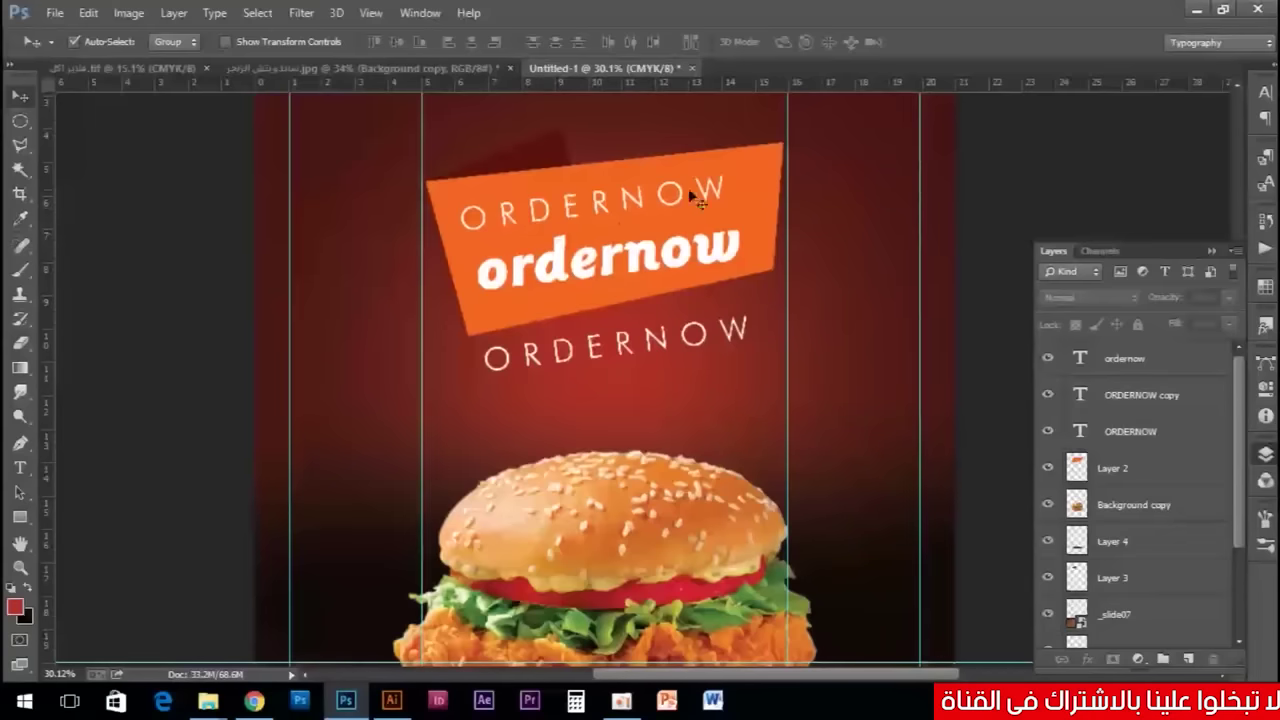
Tilt the lower ORDERNOW copy to match the banner and place it just beneath.
{"action": "left_click", "coordinate": [678, 348]}
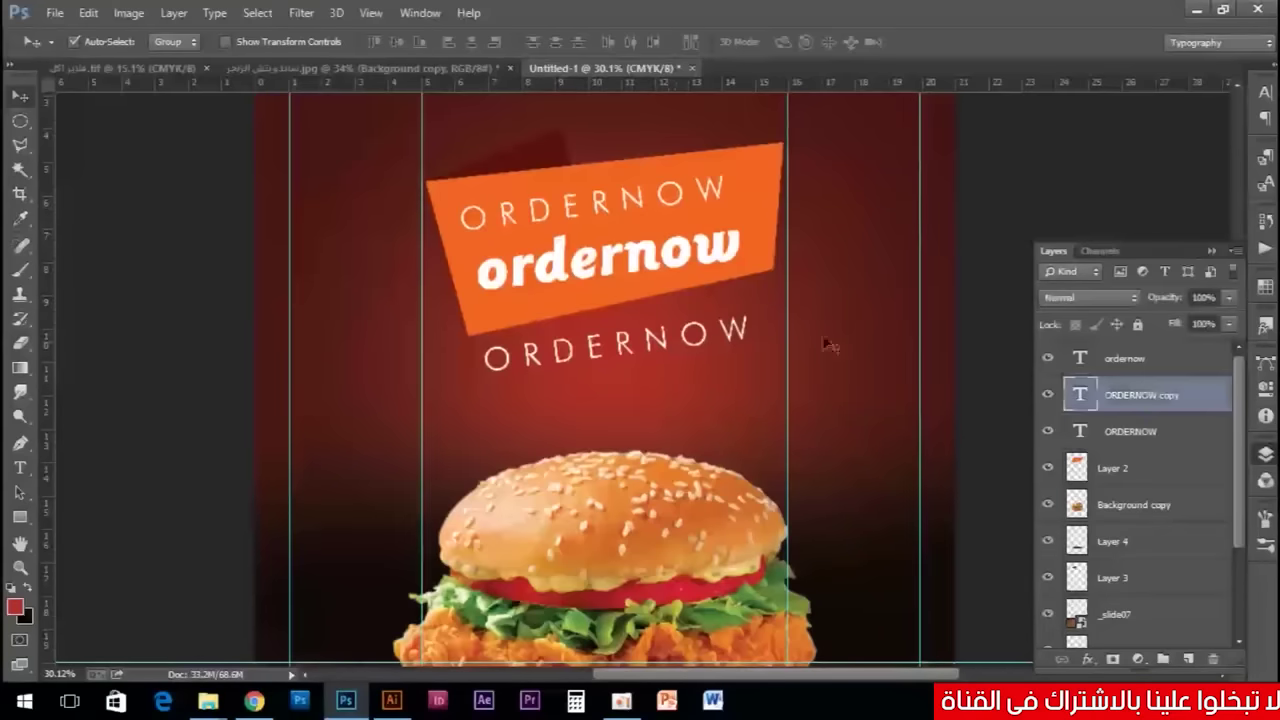
{"action": "key", "text": "ctrl+t"}
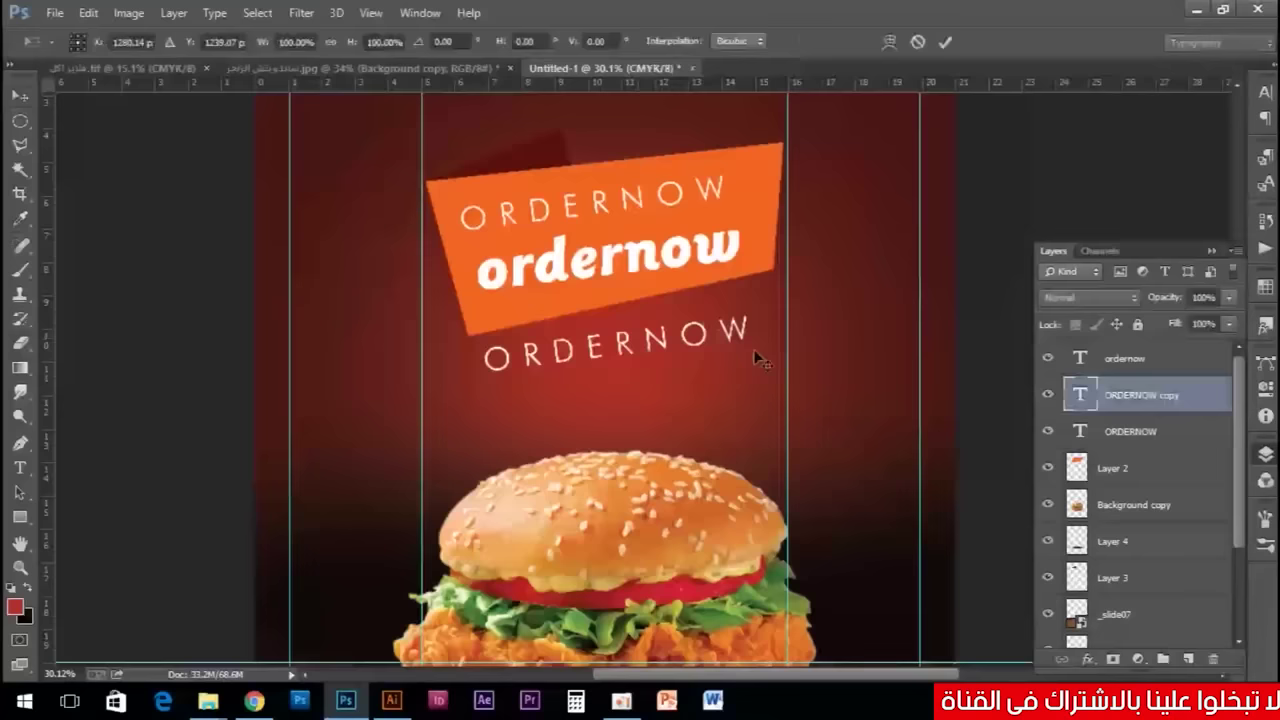
{"action": "left_click_drag", "start_coordinate": [781, 330], "coordinate": [779, 317]}
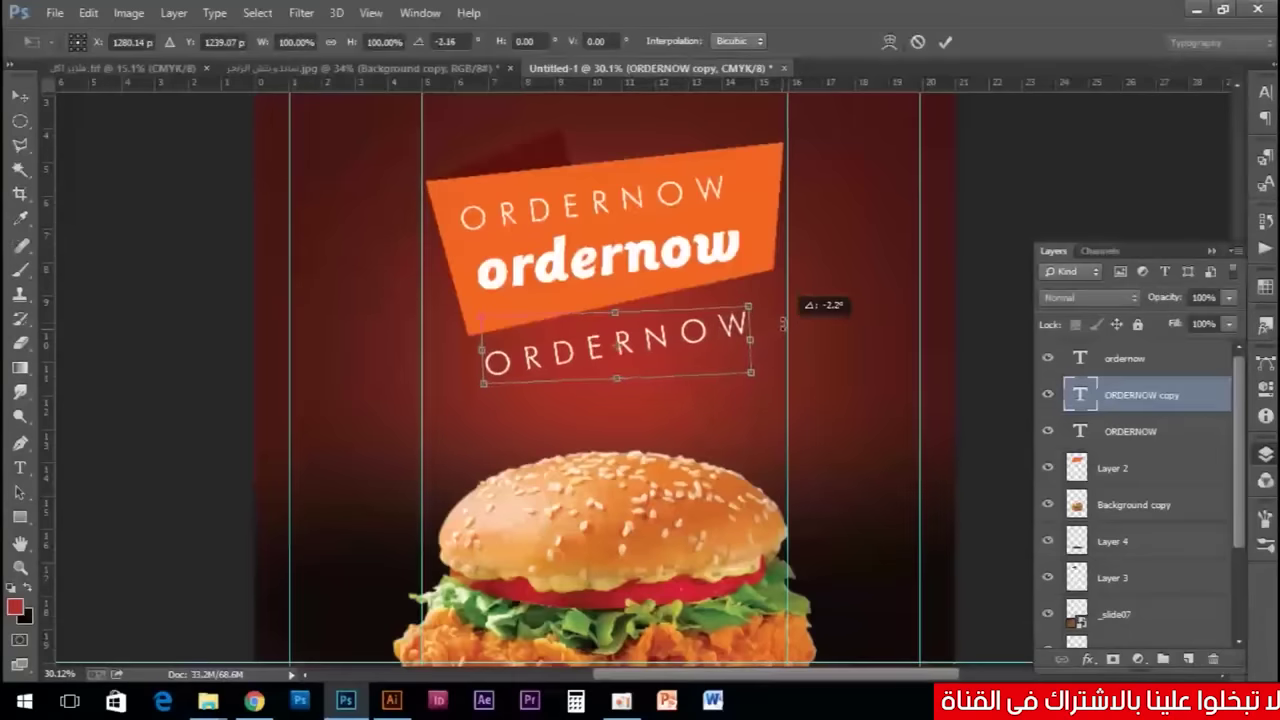
{"action": "left_click_drag", "start_coordinate": [690, 350], "coordinate": [686, 340]}
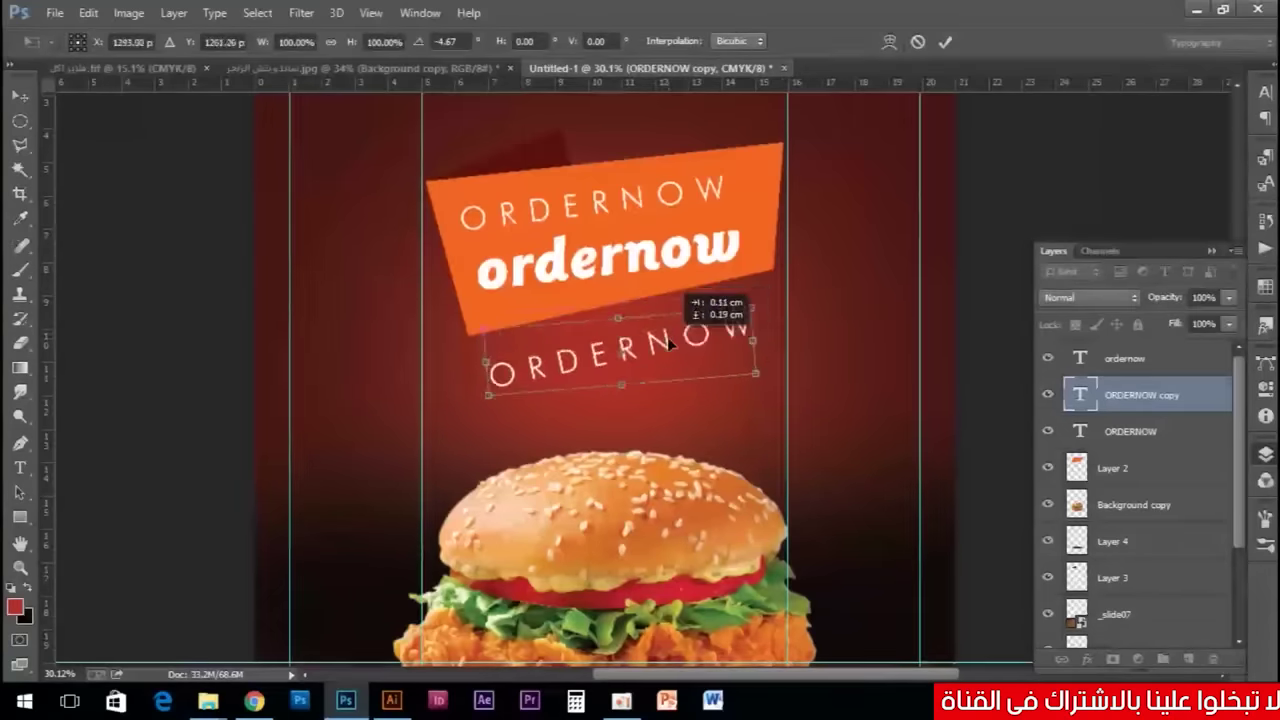
{"action": "left_click_drag", "start_coordinate": [678, 338], "coordinate": [678, 338]}
{"action": "key", "text": "Return"}
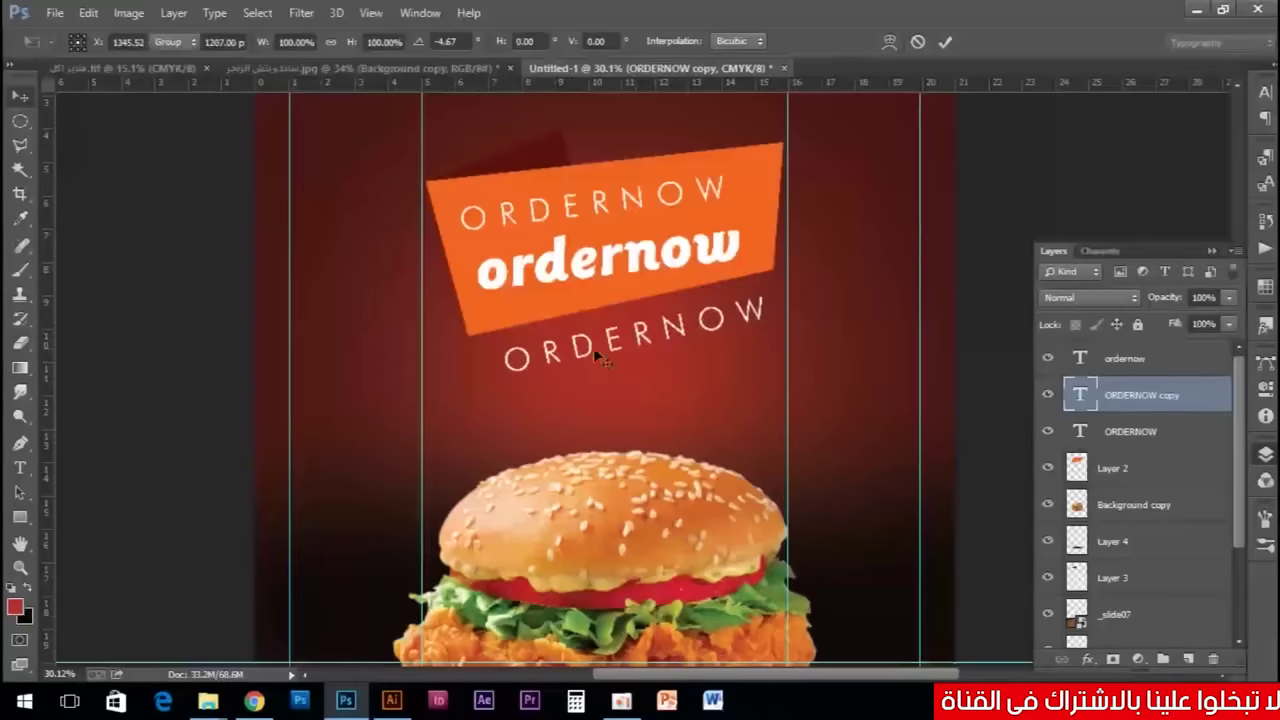
Nudge the bold ordernow and top ORDERNOW texts slightly down and right.
{"action": "left_click", "coordinate": [649, 262]}
{"action": "left_click", "coordinate": [637, 204], "text": "shift"}
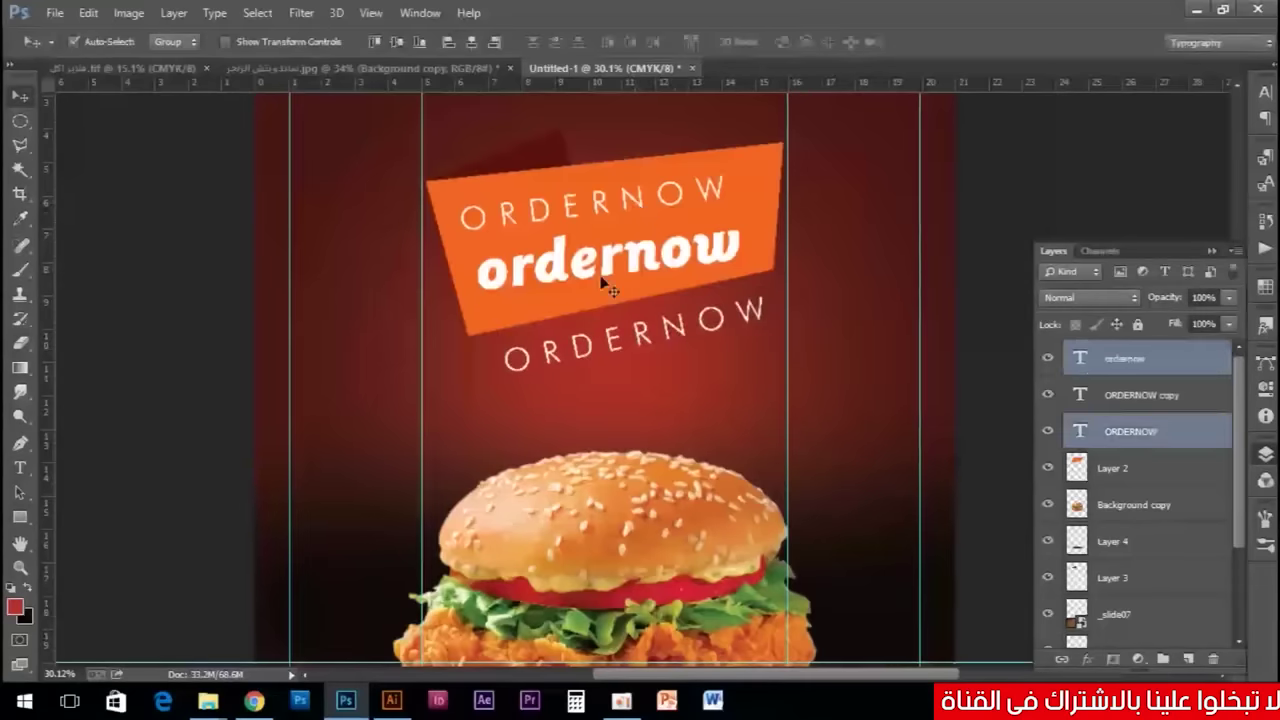
{"action": "key", "text": "Down"}
{"action": "key", "text": "Down"}
{"action": "key", "text": "Down"}
{"action": "key", "text": "Right"}
{"action": "key", "text": "Right"}
{"action": "key", "text": "Right"}
{"action": "left_click", "coordinate": [747, 370]}
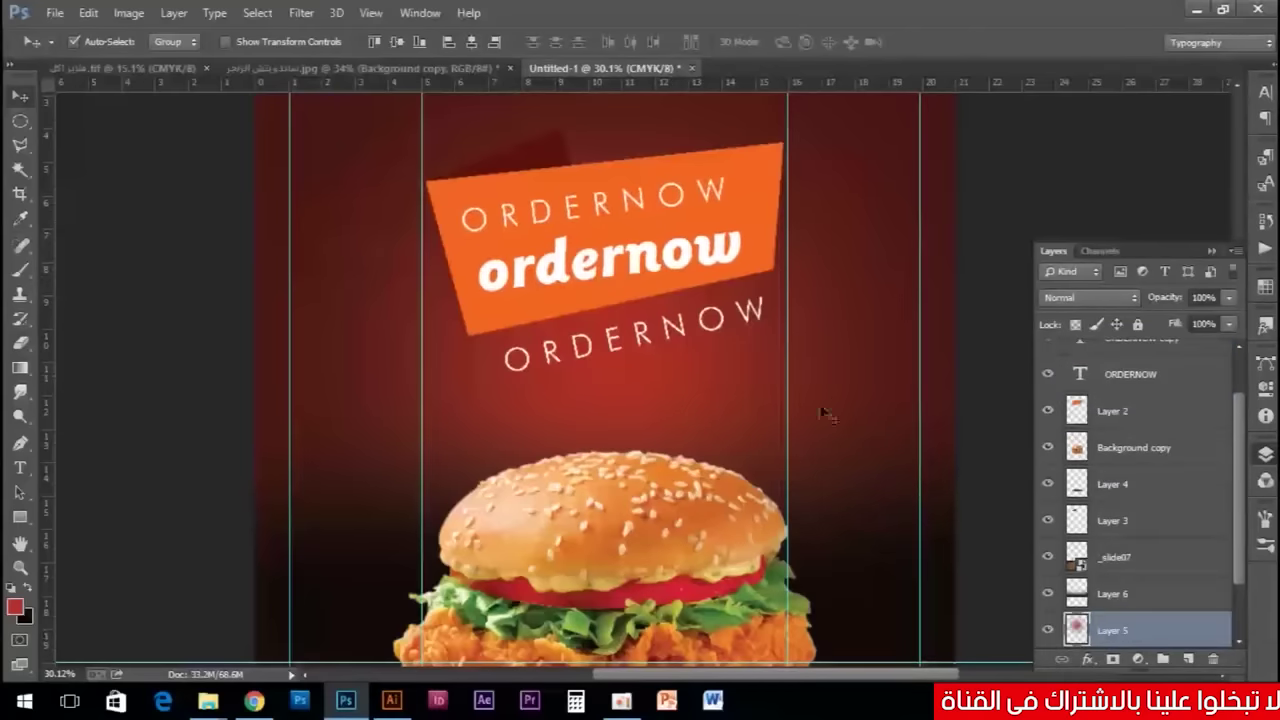
Make a rectangular marquee selection of a strip along the flyer's bottom edge.
{"action": "scroll", "coordinate": [690, 350], "scroll_direction": "down", "scroll_amount": 1}
{"action": "scroll", "coordinate": [713, 331], "scroll_direction": "down", "scroll_amount": 1}
{"action": "scroll", "coordinate": [713, 331], "scroll_direction": "down", "scroll_amount": 3}
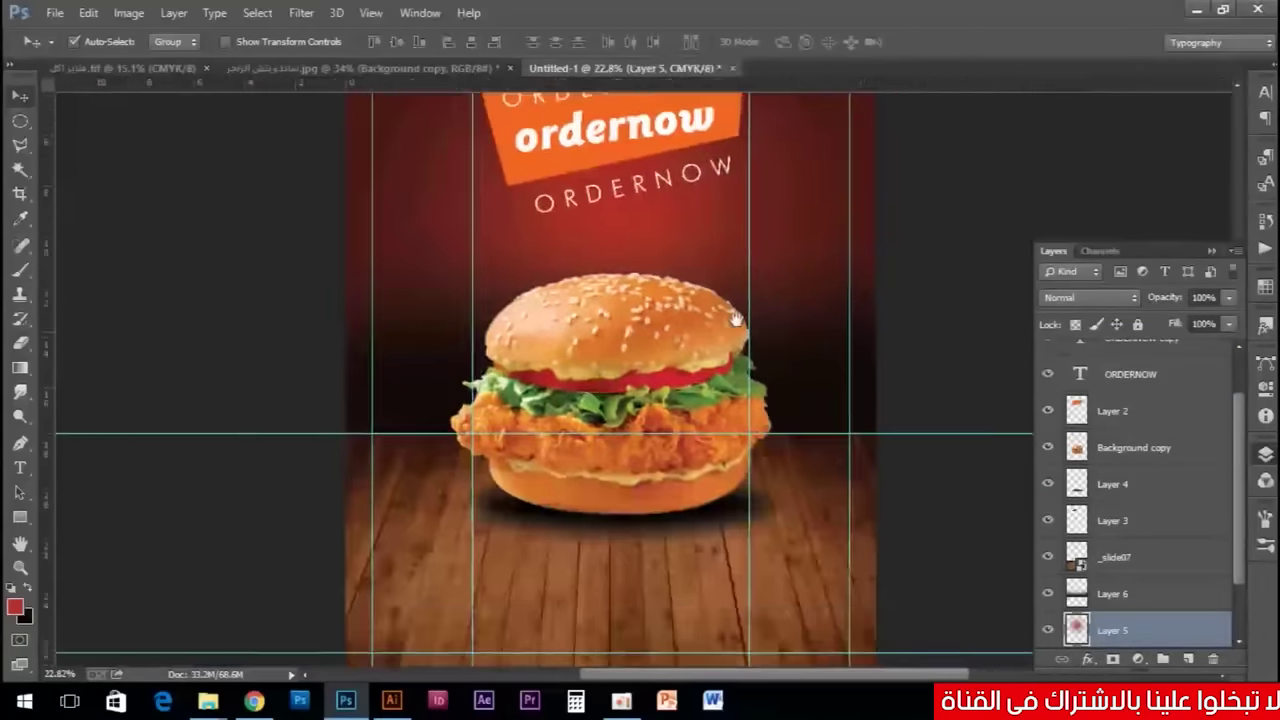
{"action": "scroll", "coordinate": [600, 400], "scroll_direction": "down", "scroll_amount": 1}
{"action": "left_click", "coordinate": [20, 517]}
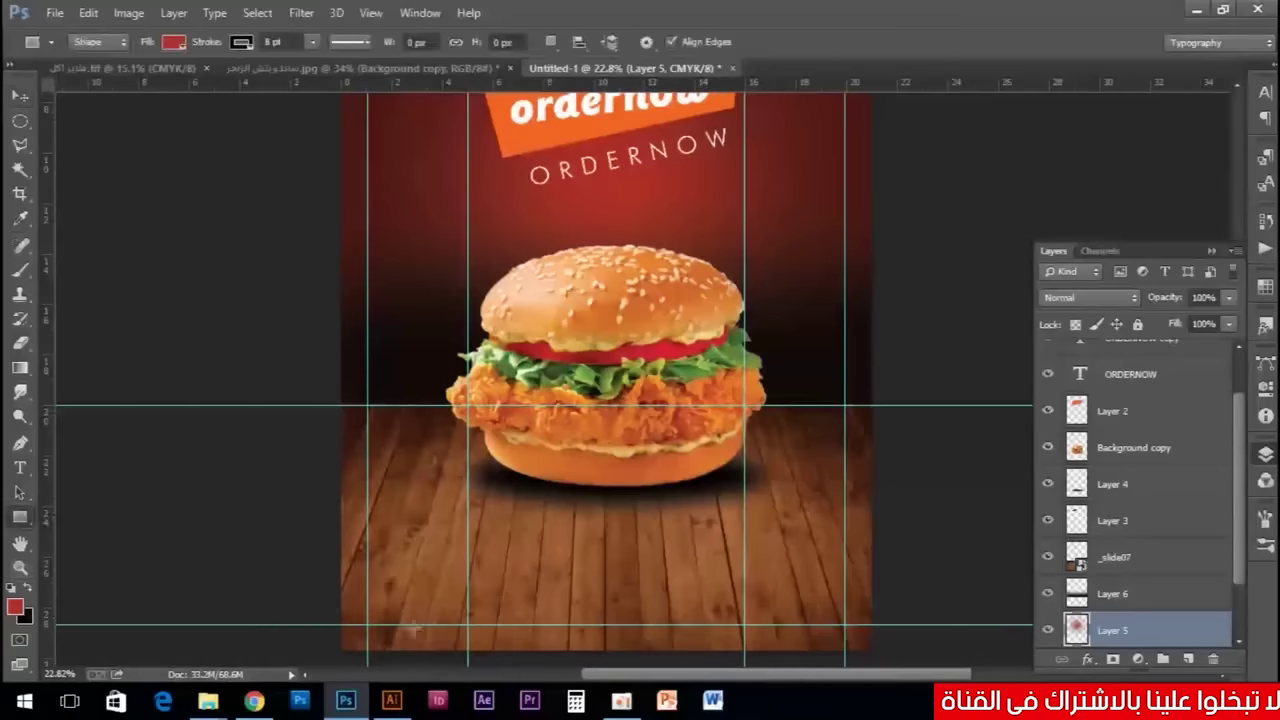
{"action": "left_click_drag", "start_coordinate": [333, 588], "coordinate": [871, 648]}
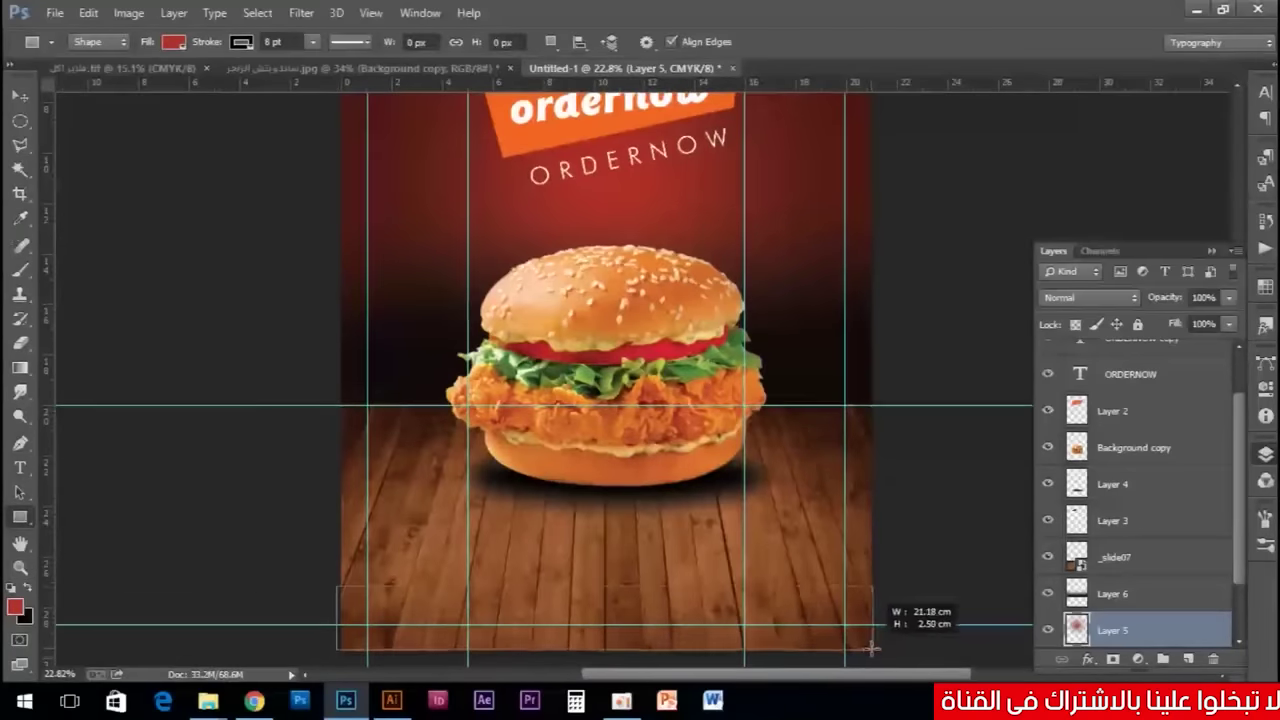
{"action": "left_click_drag", "start_coordinate": [871, 648], "coordinate": [873, 651]}
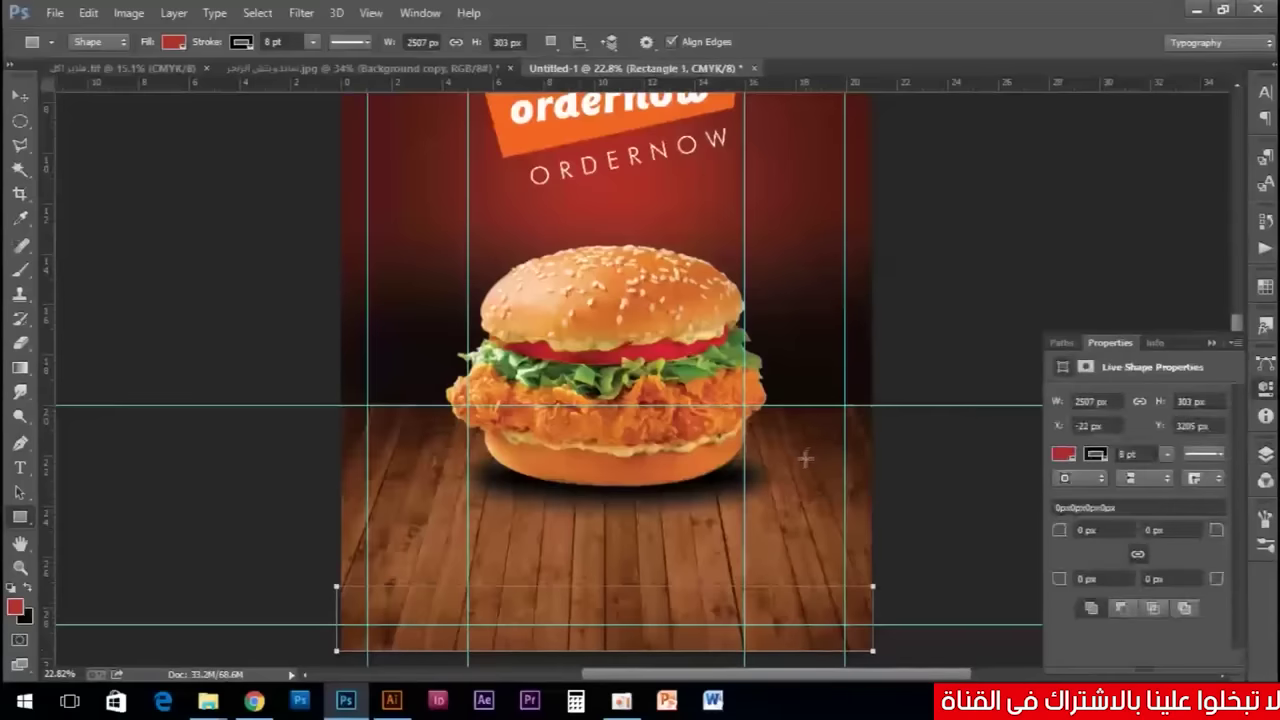
{"action": "key", "text": "ctrl+z"}
{"action": "right_click", "coordinate": [20, 120]}
{"action": "left_click", "coordinate": [150, 118]}
{"action": "left_click_drag", "start_coordinate": [338, 600], "coordinate": [866, 653]}
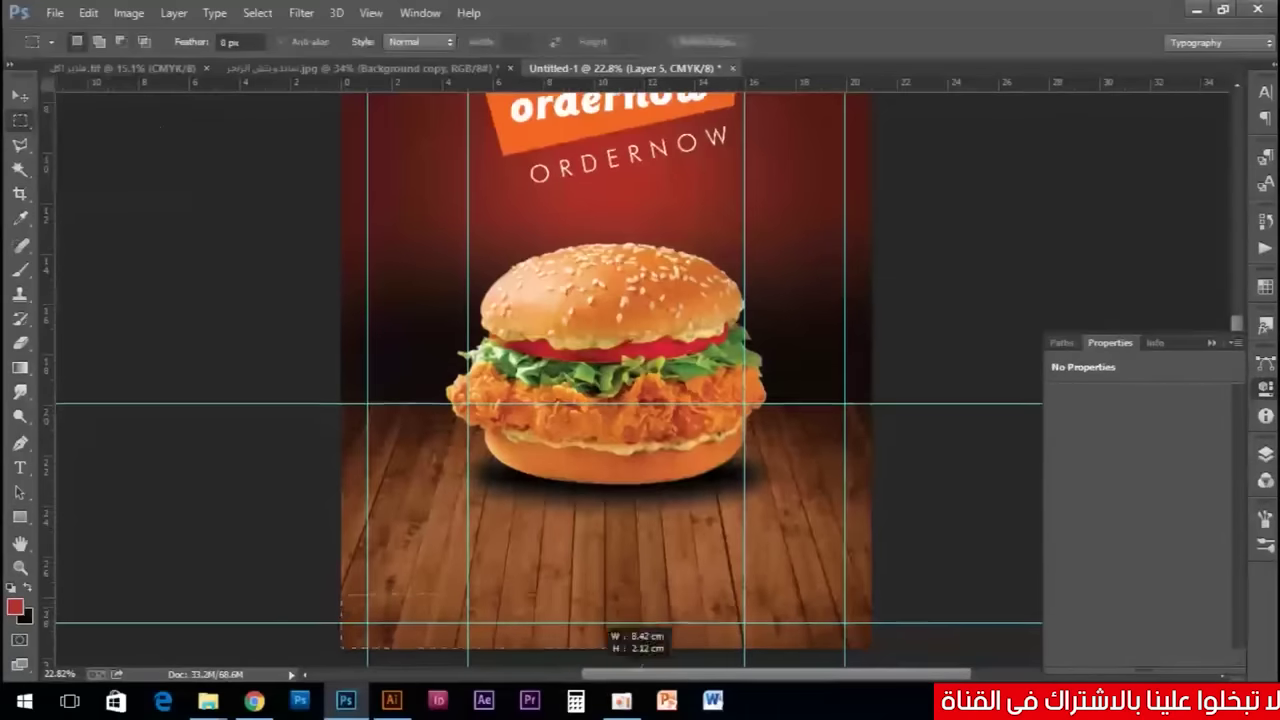
{"action": "left_click_drag", "start_coordinate": [866, 653], "coordinate": [871, 640]}
{"action": "left_click", "coordinate": [1265, 453]}
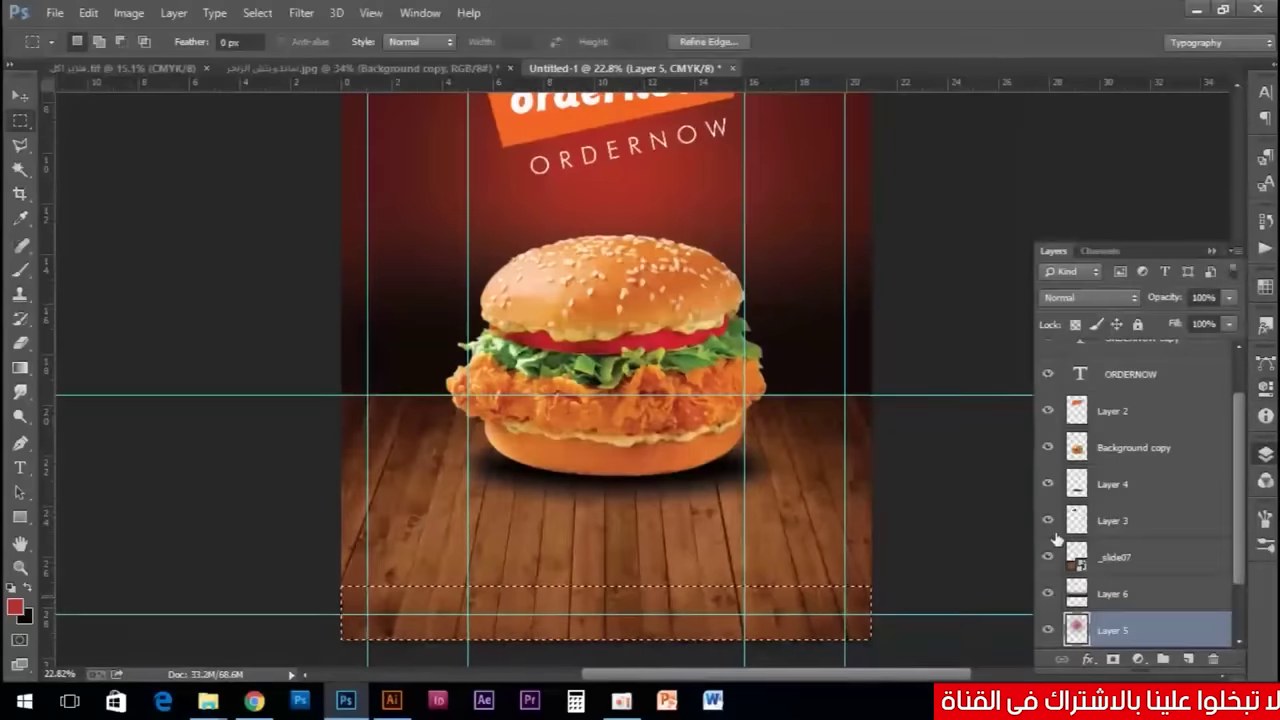
Create Layer 7 for the strip and move it to the top of the layer stack.
{"action": "key", "text": "ctrl+shift+n"}
{"action": "key", "text": "Escape"}
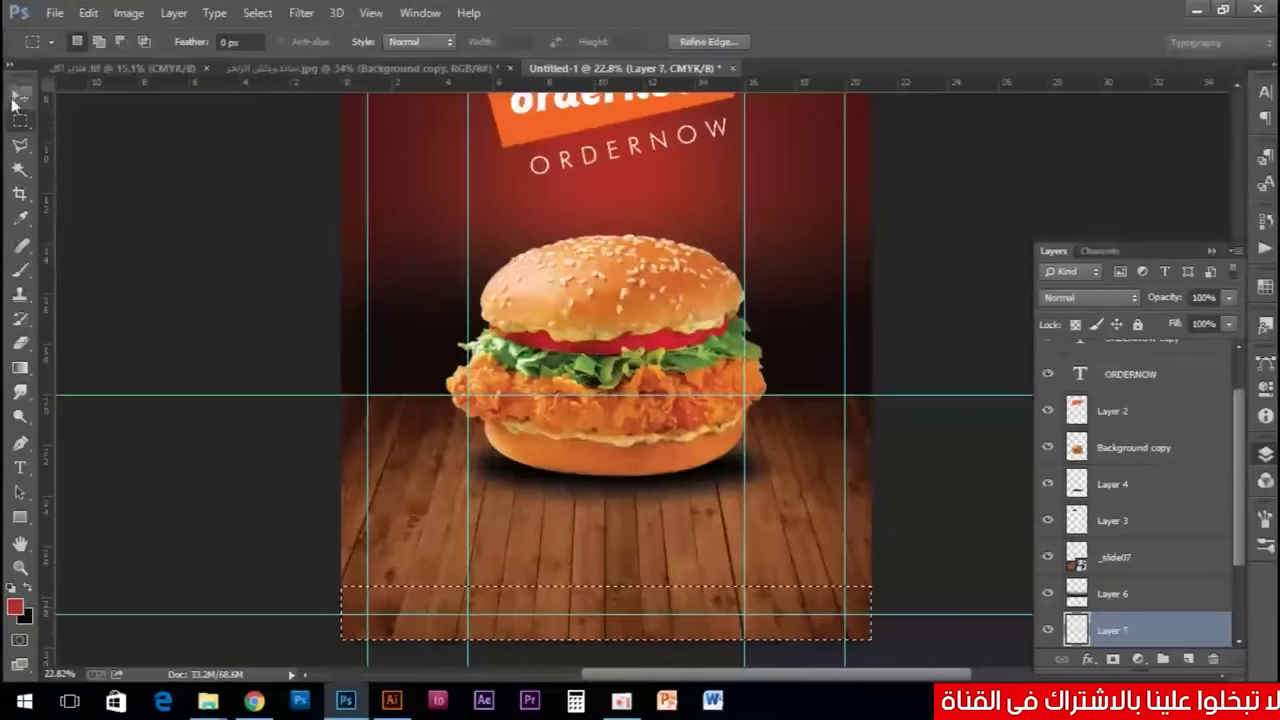
{"action": "left_click", "coordinate": [18, 96]}
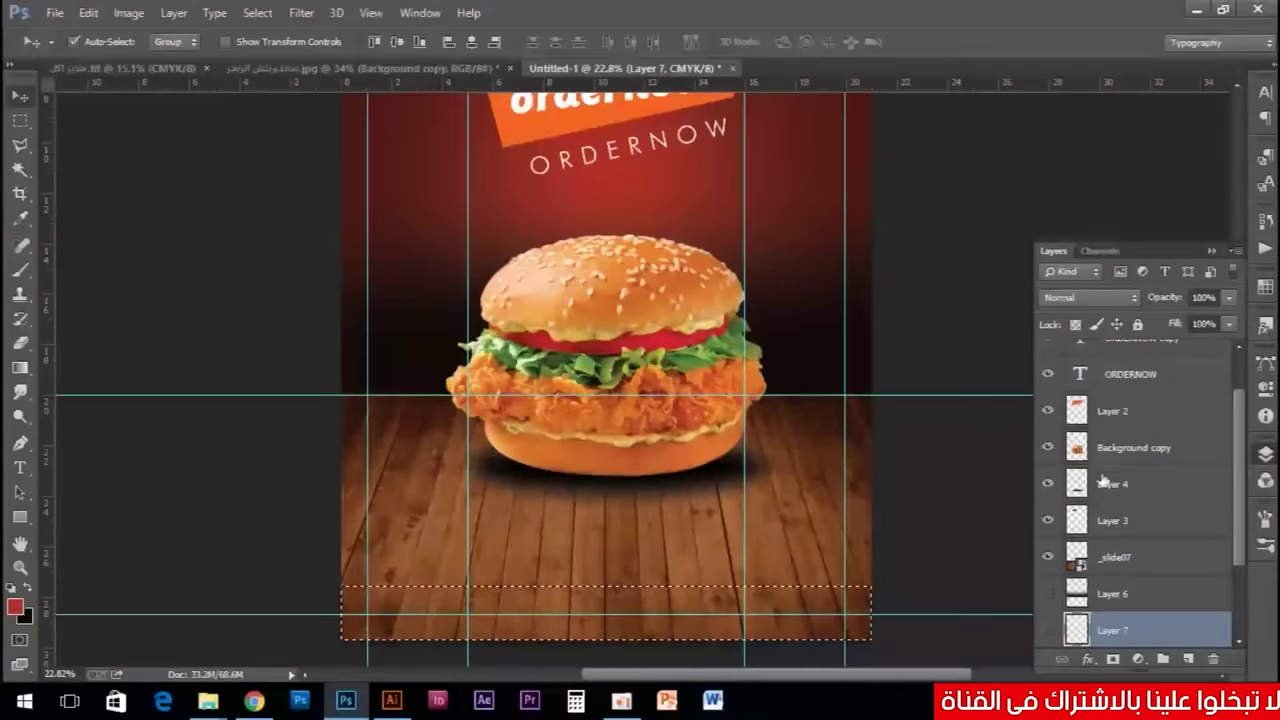
{"action": "left_click", "coordinate": [1047, 630]}
{"action": "left_click", "coordinate": [1047, 593]}
{"action": "left_click_drag", "start_coordinate": [1118, 447], "coordinate": [1041, 652]}
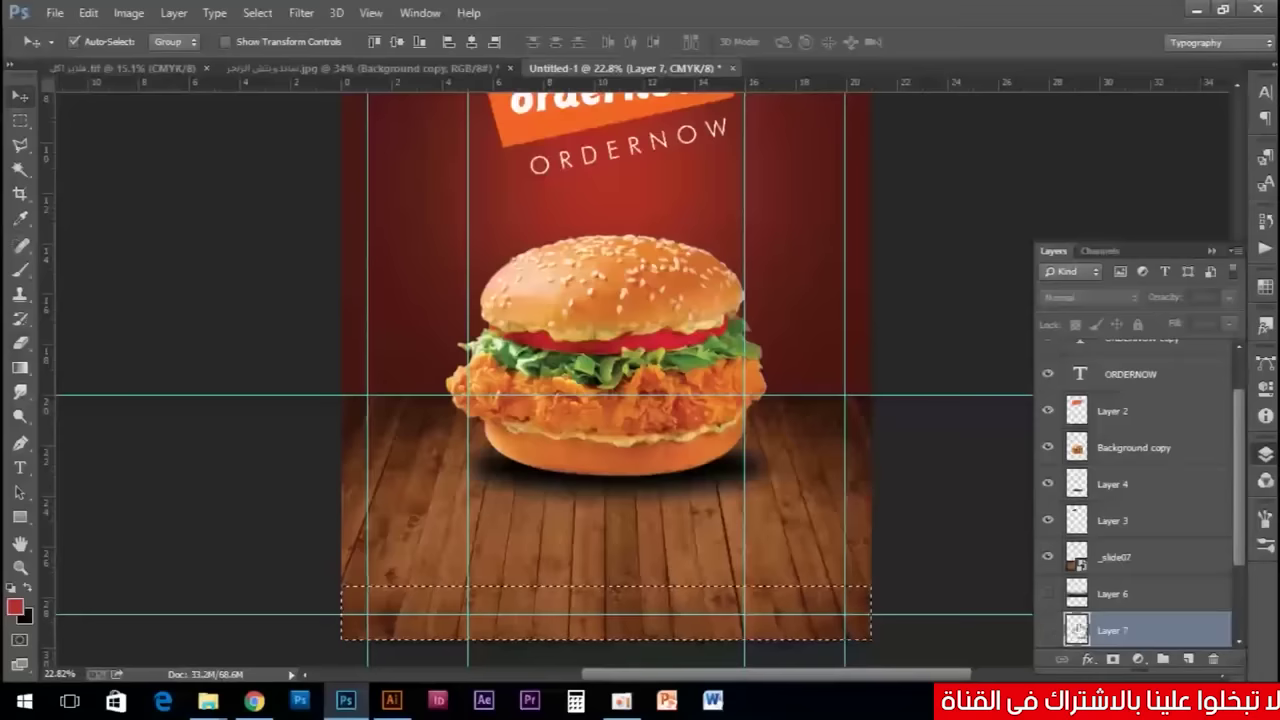
{"action": "left_click", "coordinate": [1047, 630]}
{"action": "left_click_drag", "start_coordinate": [1081, 632], "coordinate": [1105, 350]}
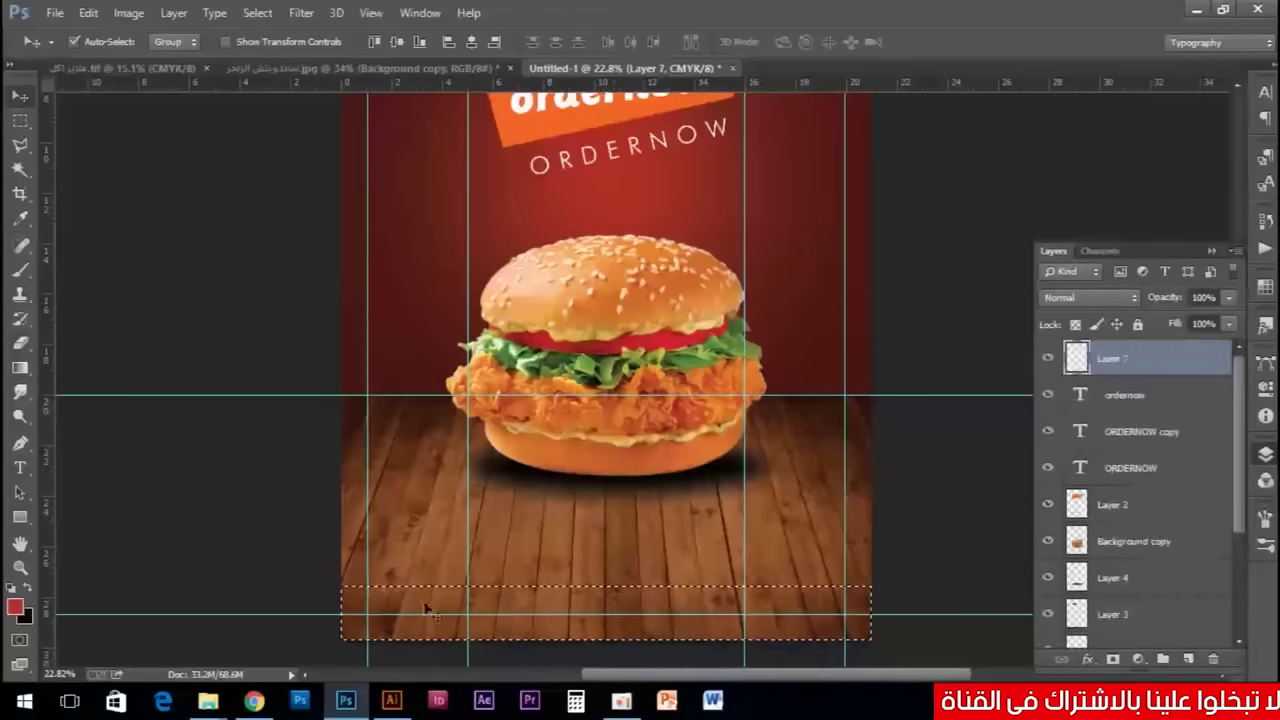
Fill the strip with the dark red sampled from the background, then deselect.
{"action": "key", "text": "alt+BackSpace"}
{"action": "key", "text": "ctrl+z"}
{"action": "key", "text": "ctrl+z"}
{"action": "key", "text": "ctrl+d"}
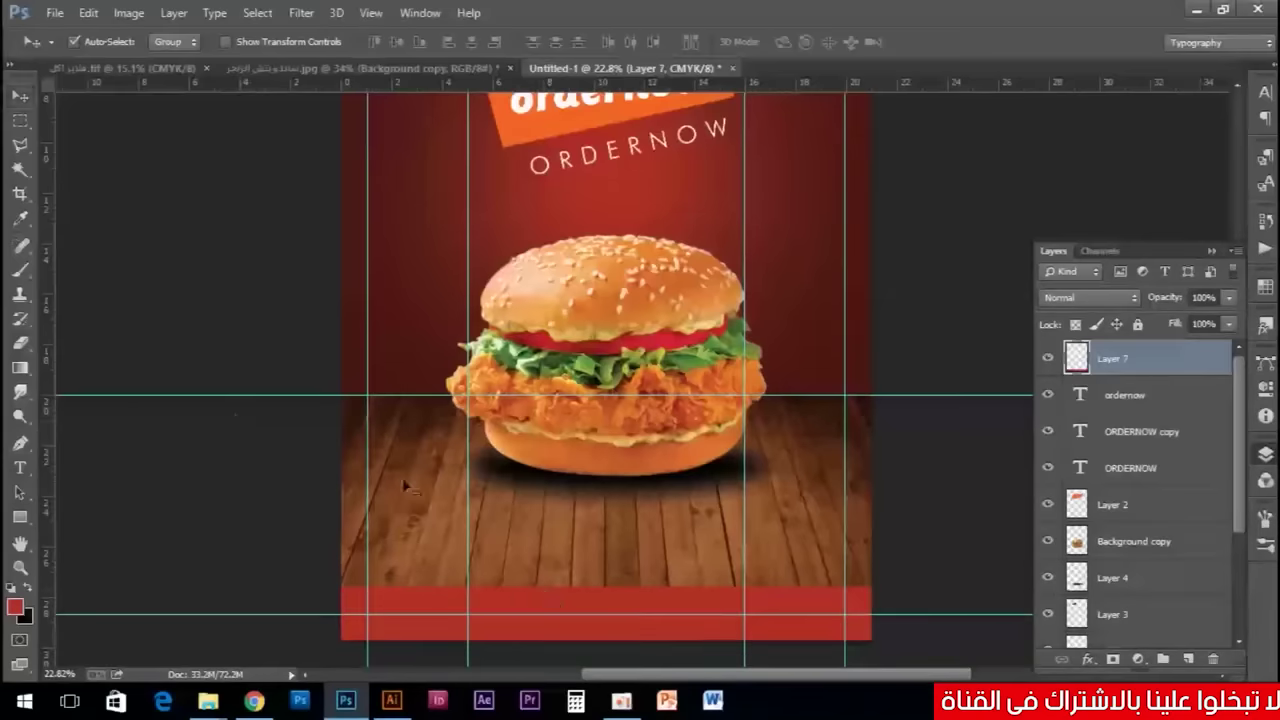
{"action": "key", "text": "i"}
{"action": "left_click", "coordinate": [449, 281]}
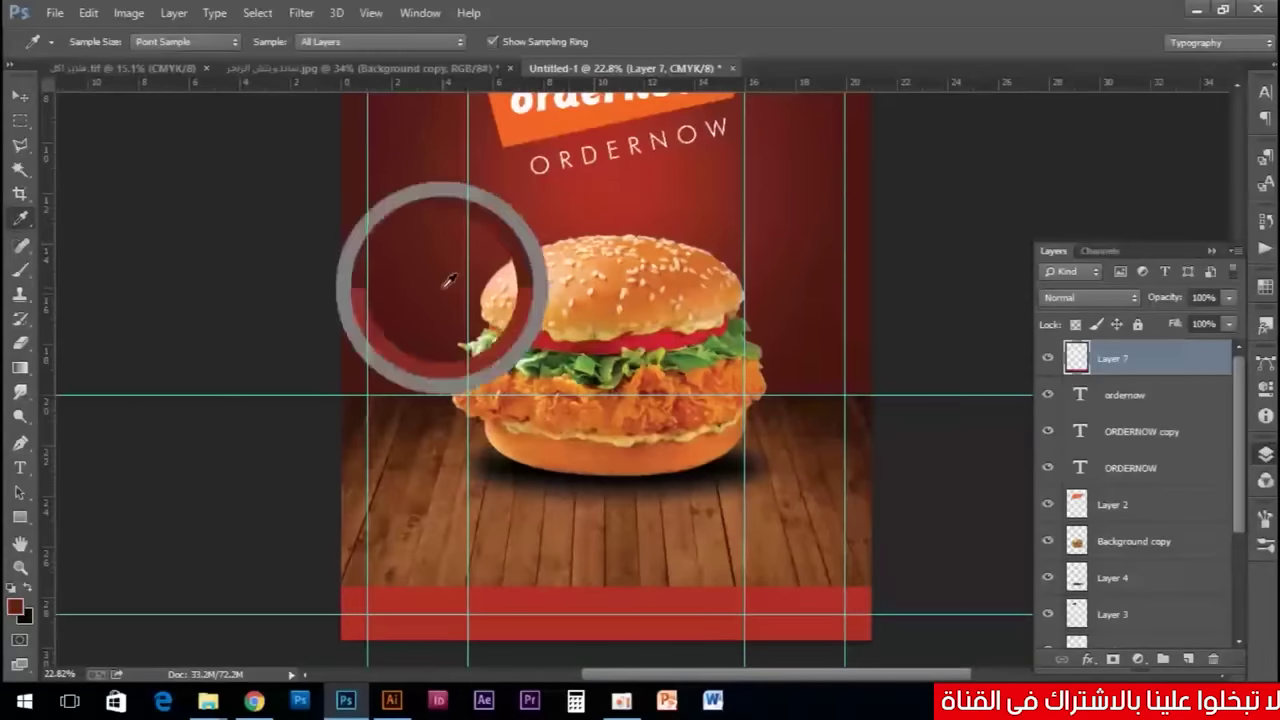
{"action": "left_click_drag", "start_coordinate": [1089, 343], "coordinate": [1080, 367]}
{"action": "left_click", "coordinate": [1080, 367], "text": "ctrl"}
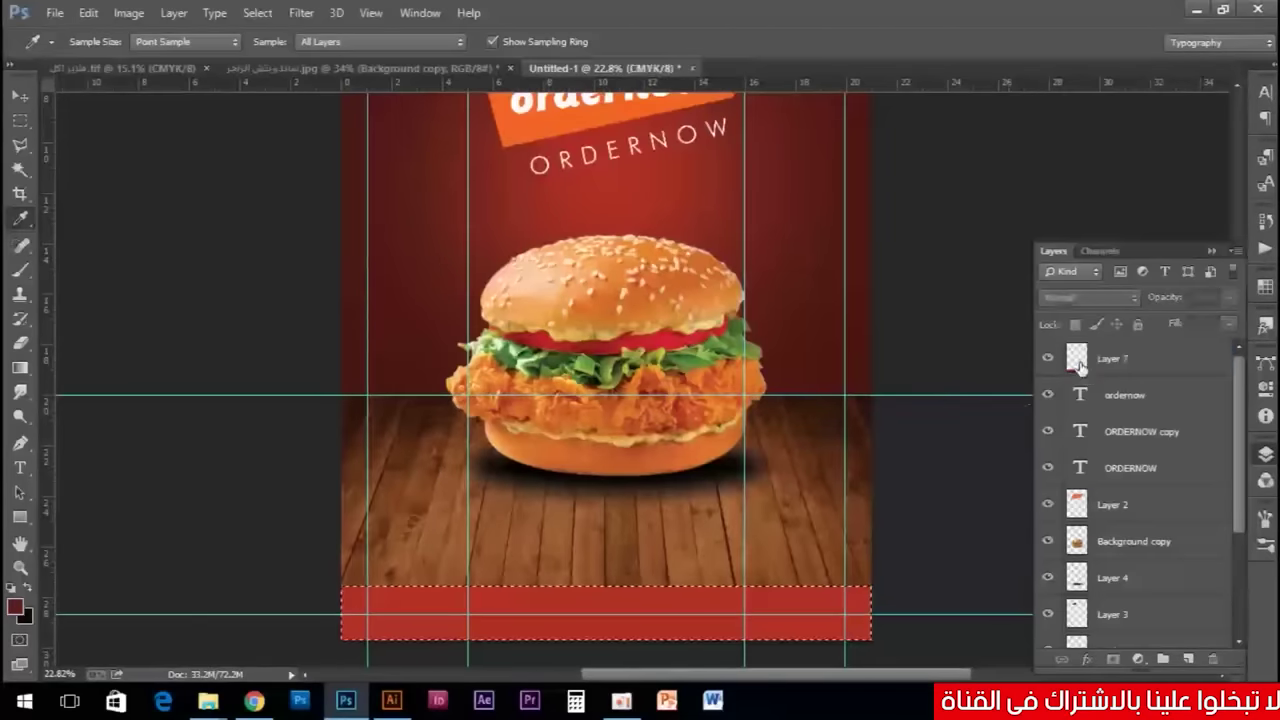
{"action": "left_click", "coordinate": [1080, 367]}
{"action": "key", "text": "alt+BackSpace"}
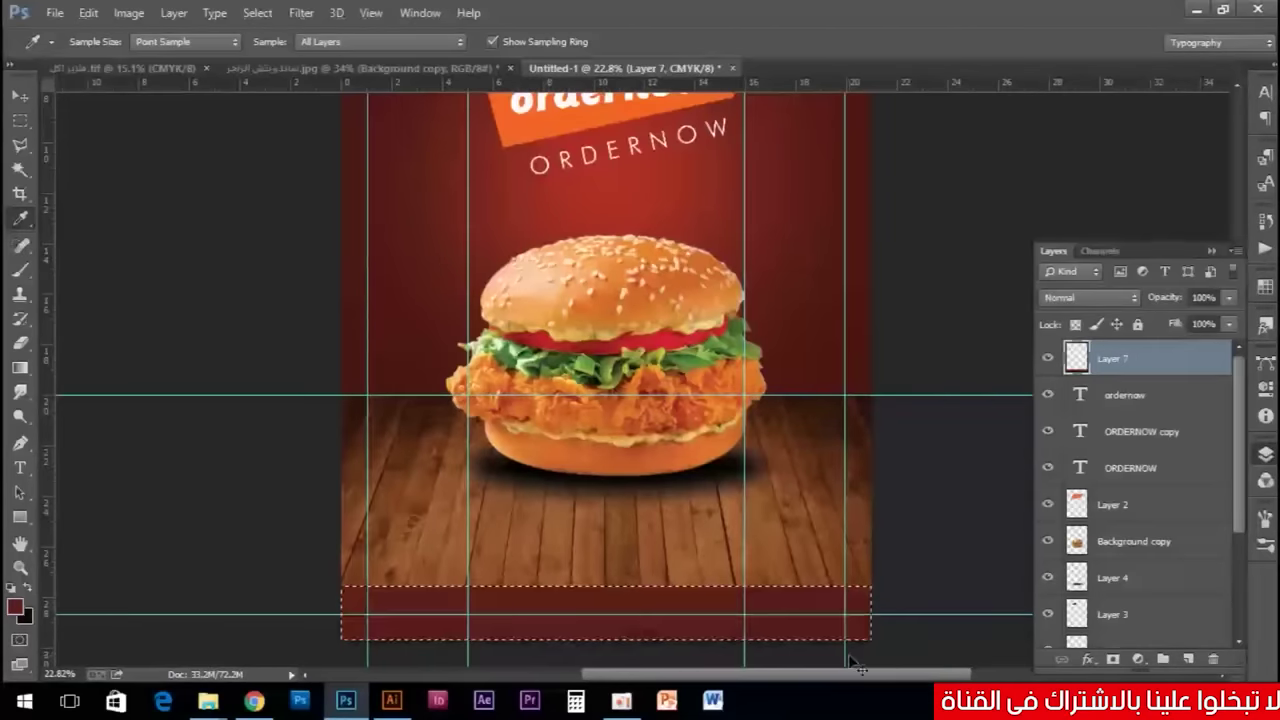
{"action": "key", "text": "ctrl+d"}
{"action": "left_click", "coordinate": [18, 96]}
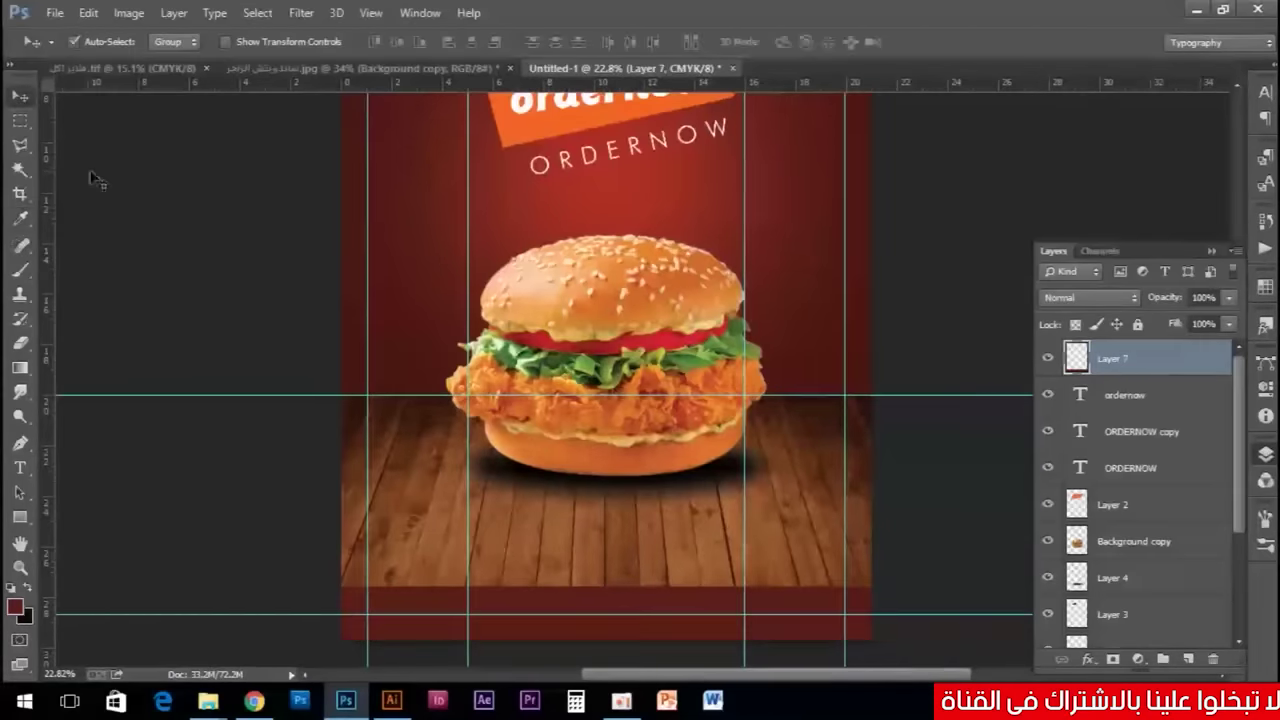
Stretch the bottom bar taller by dragging its top edge upward.
{"action": "key", "text": "ctrl+t"}
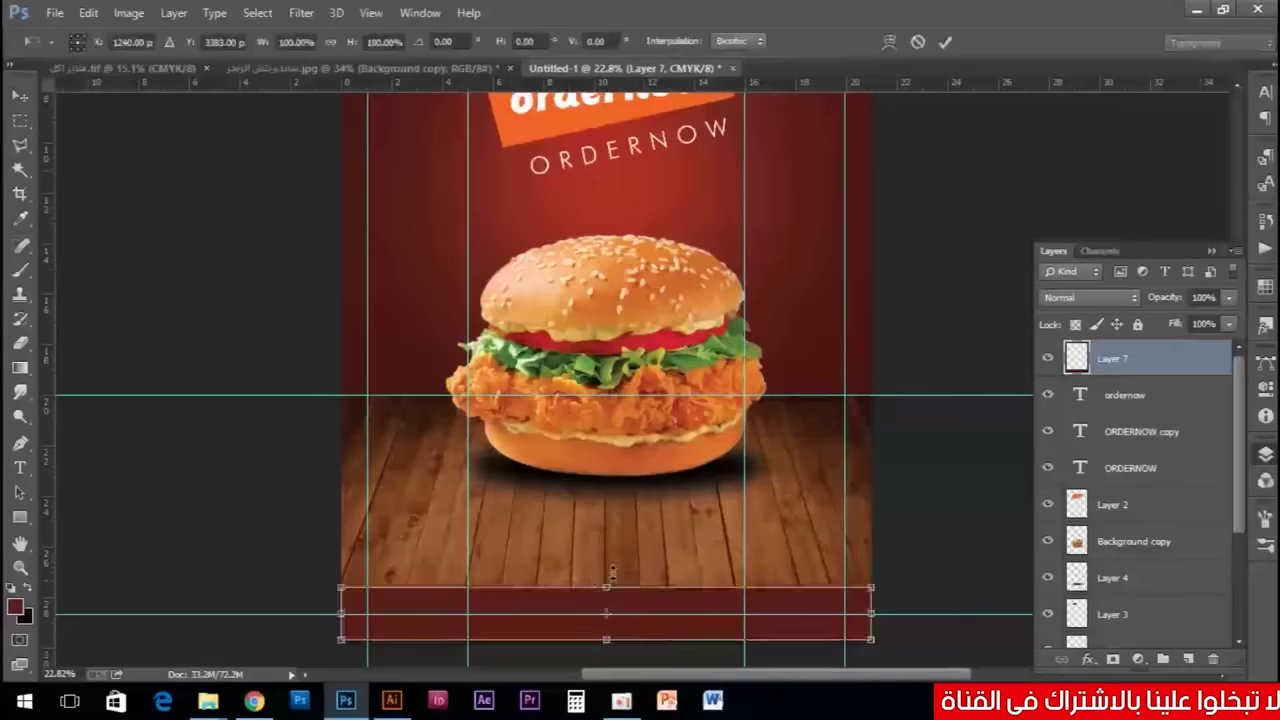
{"action": "left_click_drag", "start_coordinate": [607, 587], "coordinate": [611, 566]}
{"action": "key", "text": "Return"}
Copy the ORDERNOW heading and phone number from the other flyer onto the strip's left side.
{"action": "key", "text": "ctrl+Tab"}
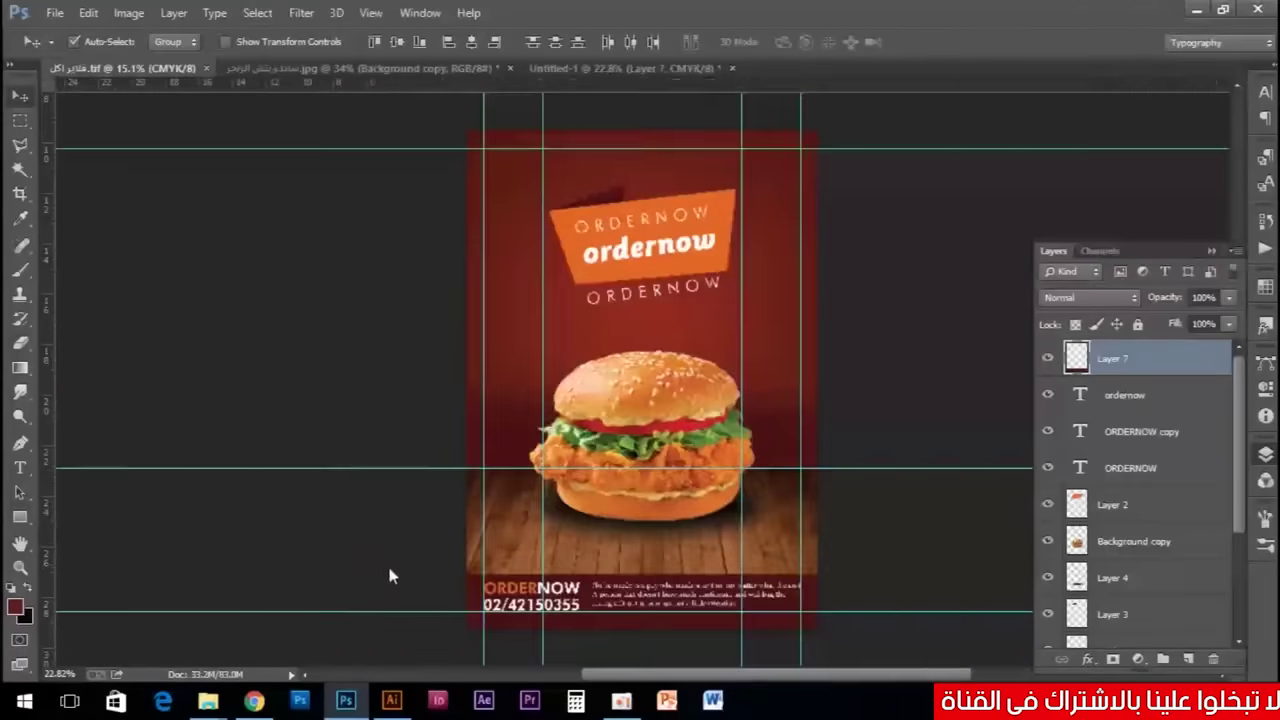
{"action": "left_click", "coordinate": [576, 602]}
{"action": "left_click", "coordinate": [578, 605], "text": "shift"}
{"action": "left_click_drag", "start_coordinate": [578, 605], "coordinate": [655, 57]}
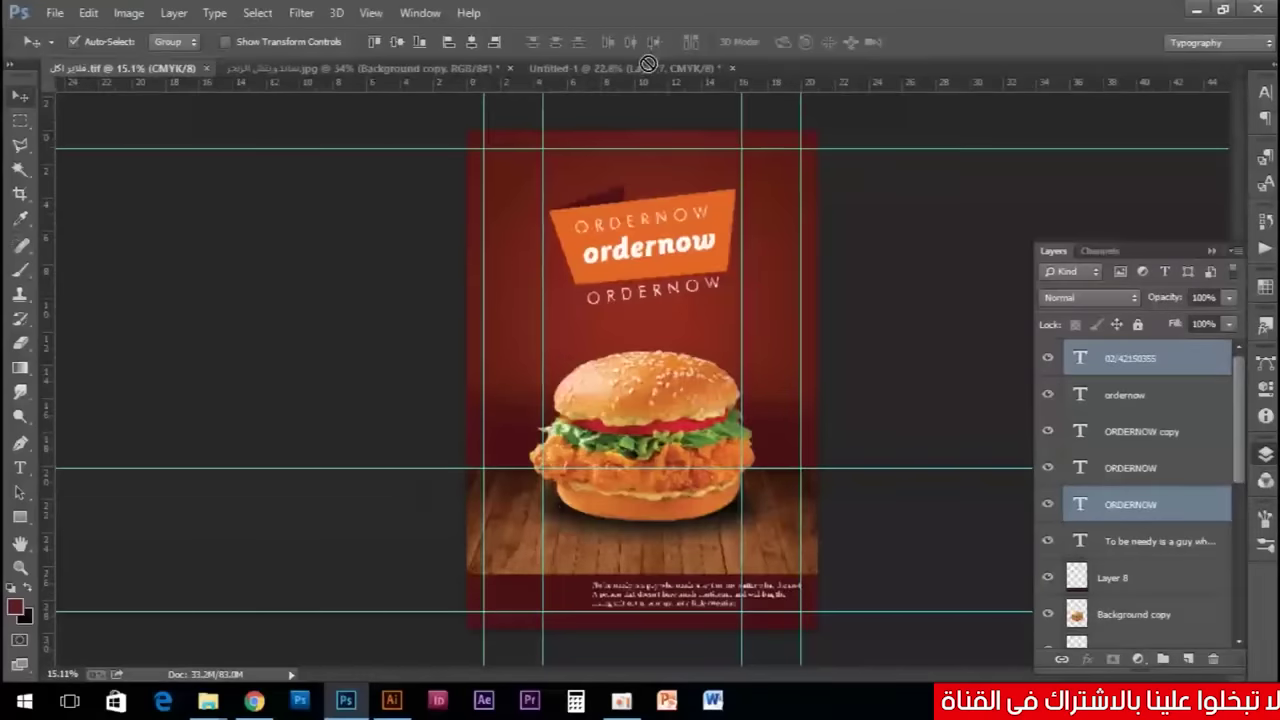
{"action": "left_click_drag", "start_coordinate": [648, 64], "coordinate": [483, 612]}
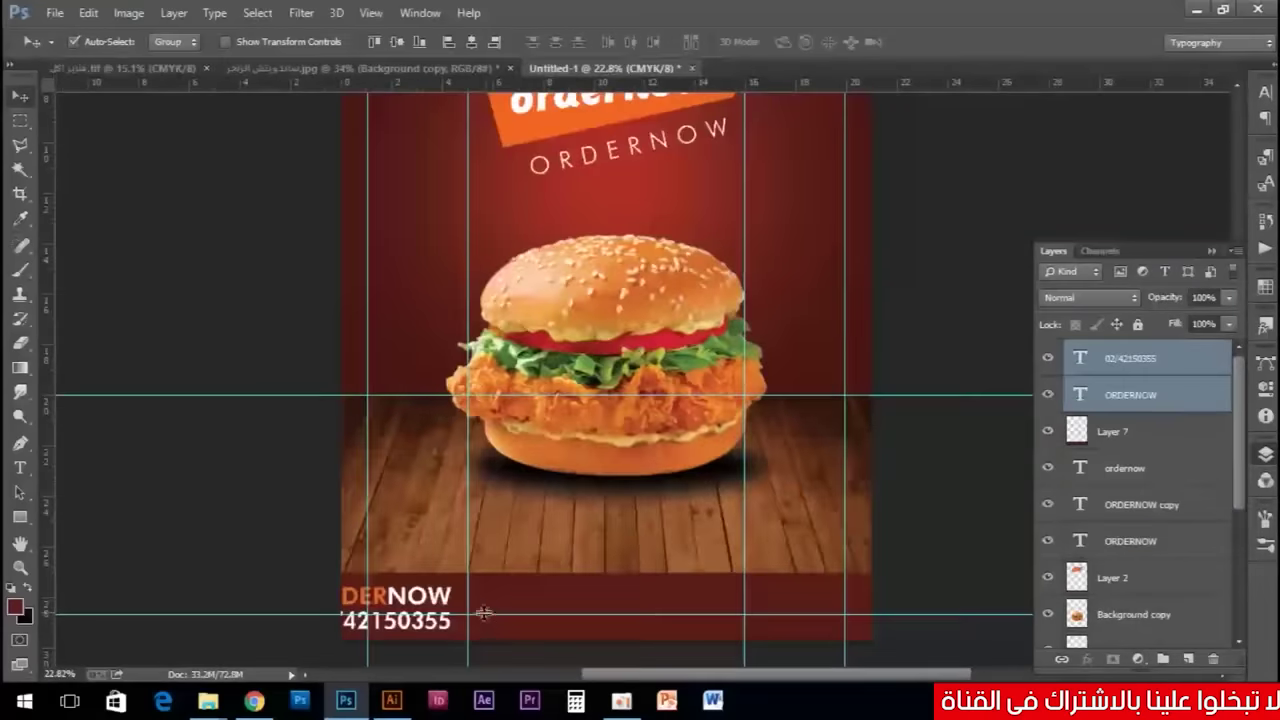
{"action": "key", "text": "ctrl+t"}
{"action": "left_click_drag", "start_coordinate": [504, 593], "coordinate": [482, 586]}
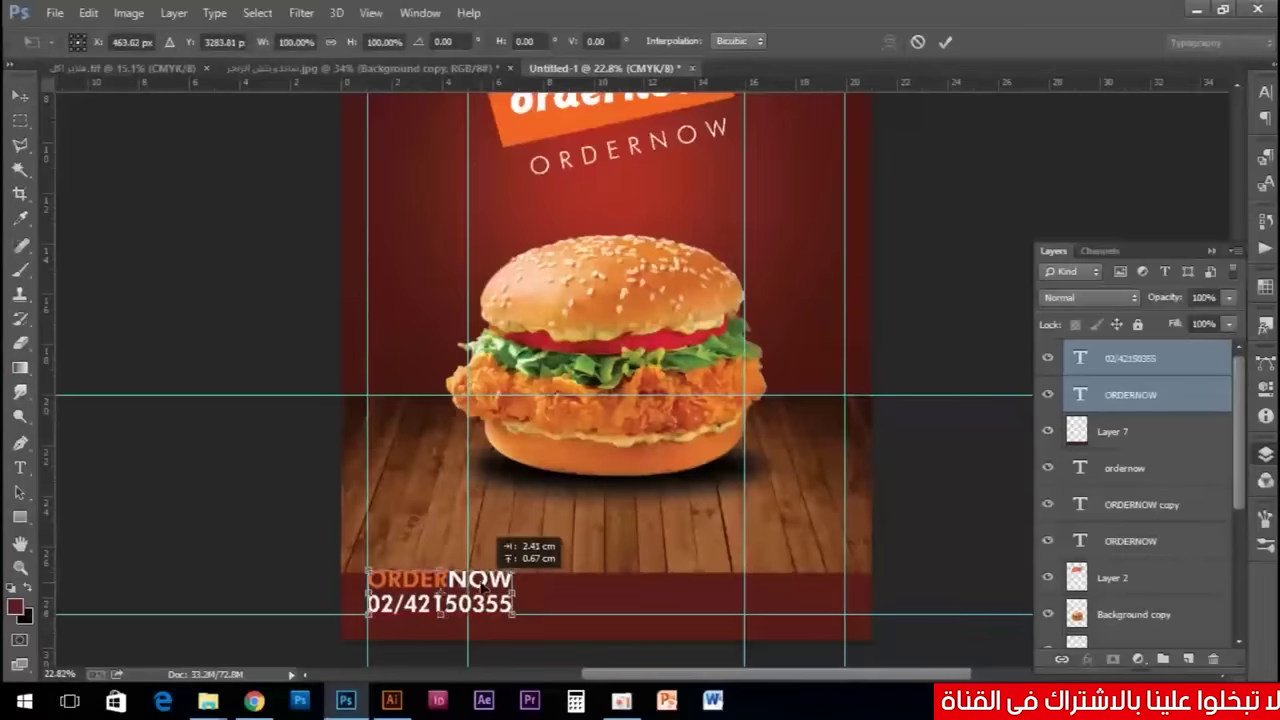
{"action": "key", "text": "Return"}
Transform the _slide07 layer and stretch the bottom strip taller again.
{"action": "left_click", "coordinate": [565, 586]}
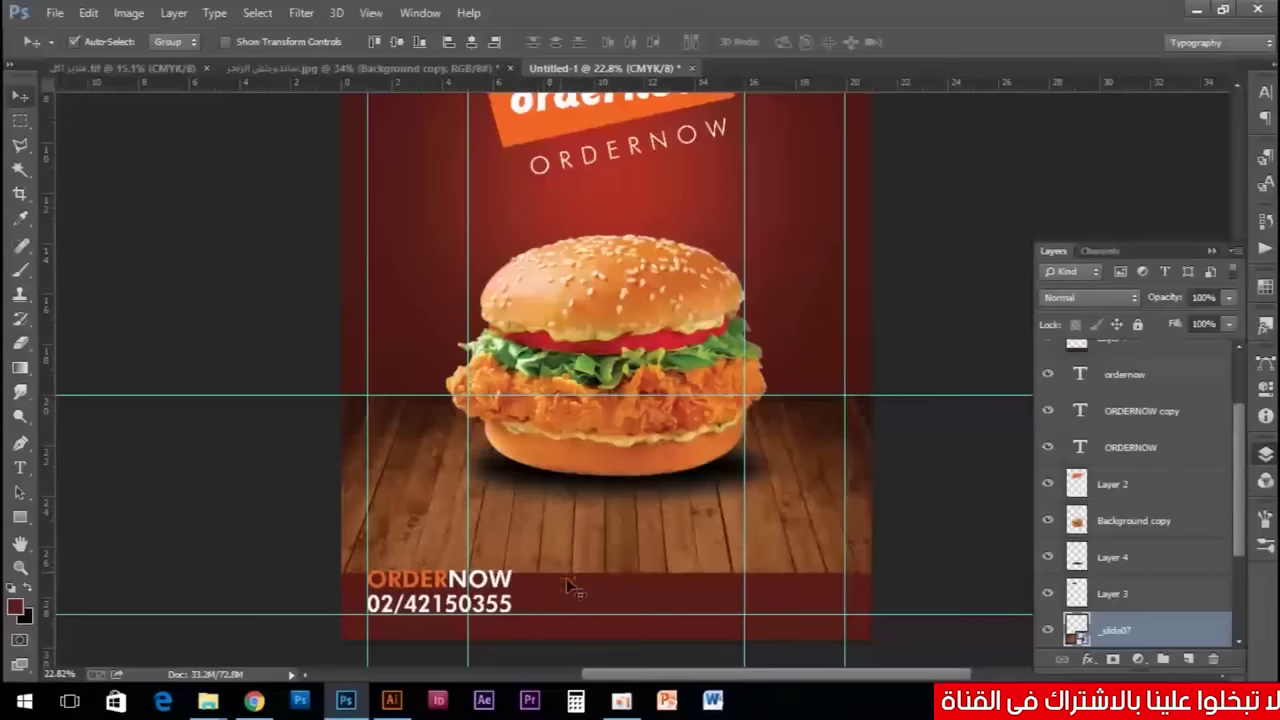
{"action": "key", "text": "ctrl+t"}
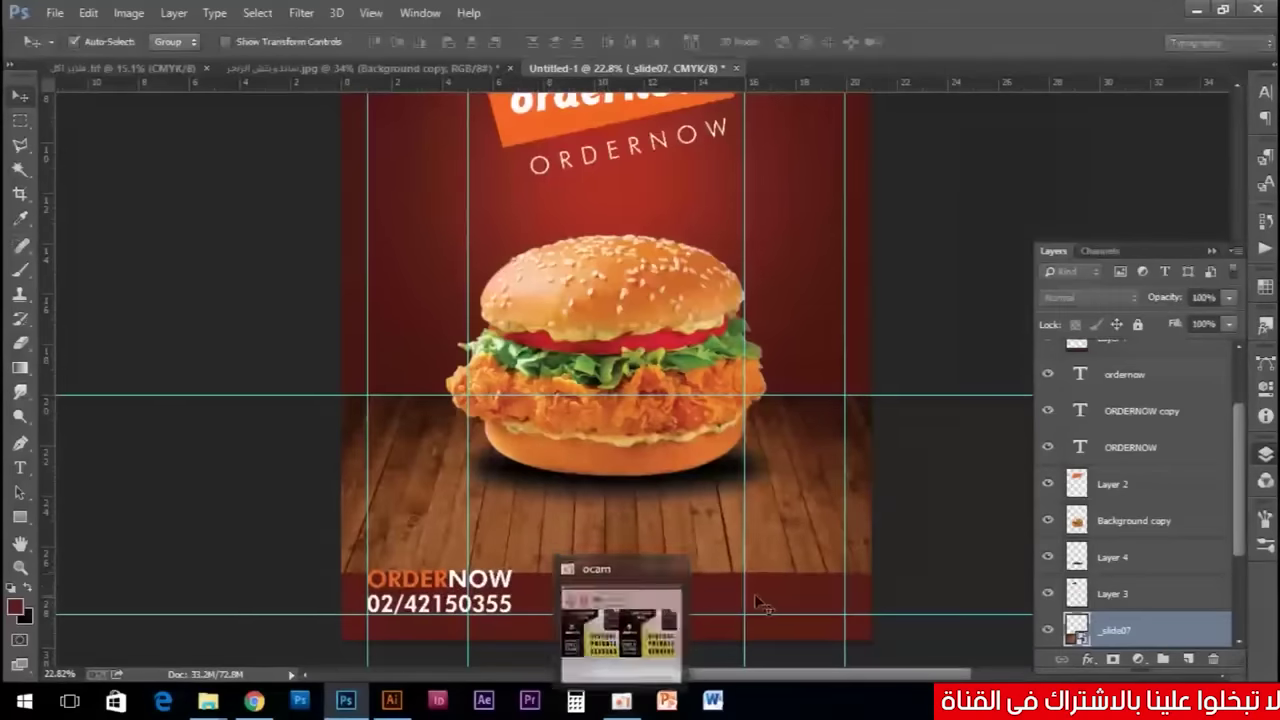
{"action": "left_click_drag", "start_coordinate": [523, 700], "coordinate": [775, 603]}
{"action": "key", "text": "ctrl+t"}
{"action": "left_click_drag", "start_coordinate": [606, 573], "coordinate": [606, 557]}
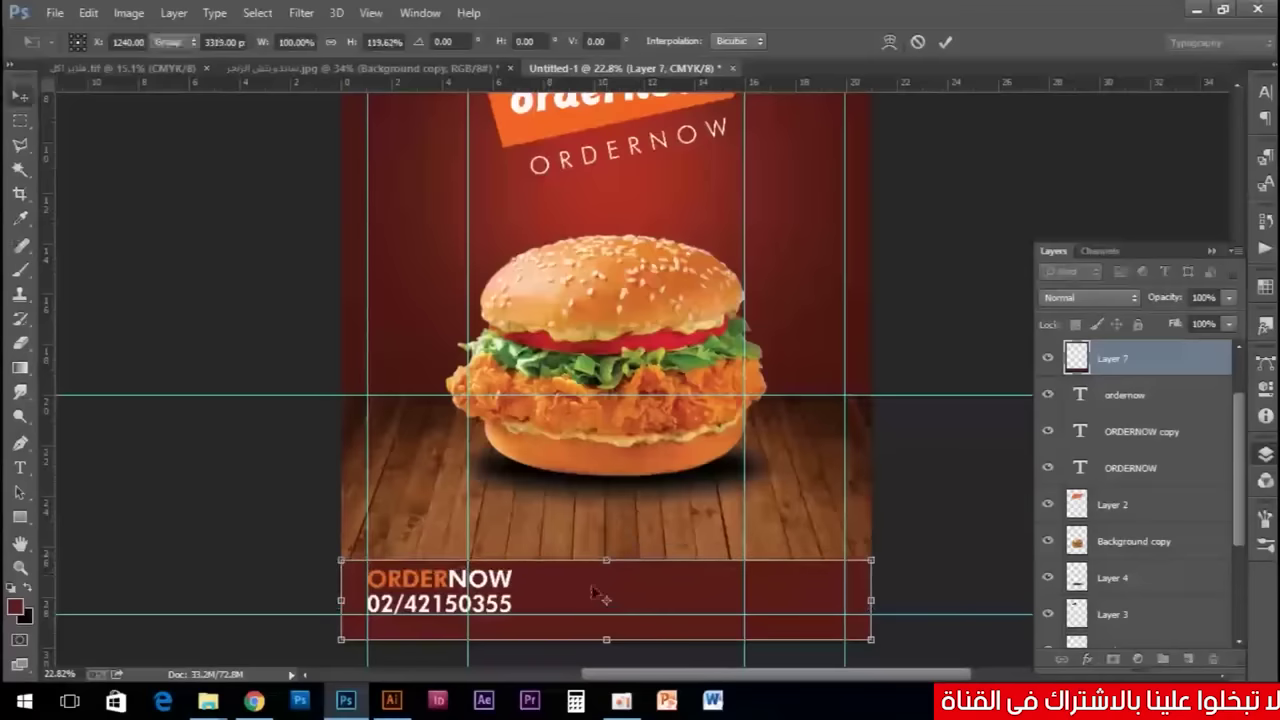
{"action": "key", "text": "Return"}
{"action": "left_click", "coordinate": [20, 469]}
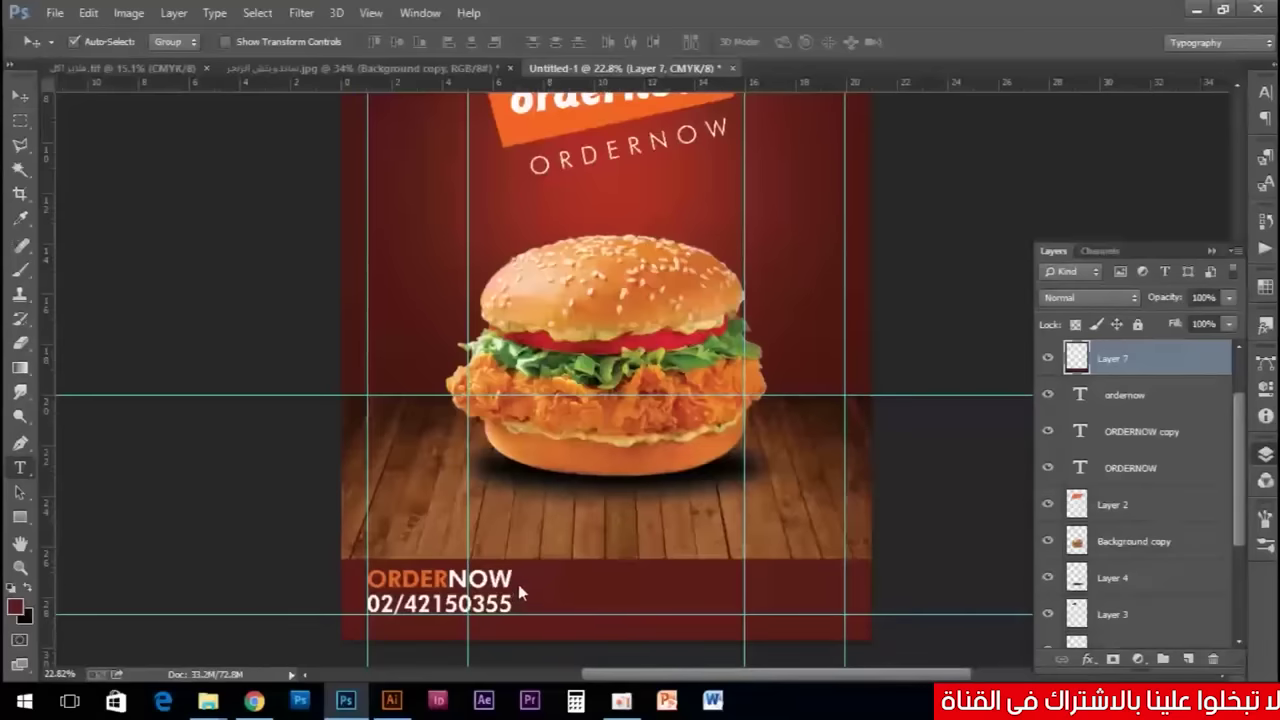
Draw a wide paragraph text box right of the heading and commit the quote paragraph.
{"action": "scroll", "coordinate": [523, 607], "scroll_direction": "up", "scroll_amount": 2}
{"action": "scroll", "coordinate": [566, 449], "scroll_direction": "down", "scroll_amount": 2}
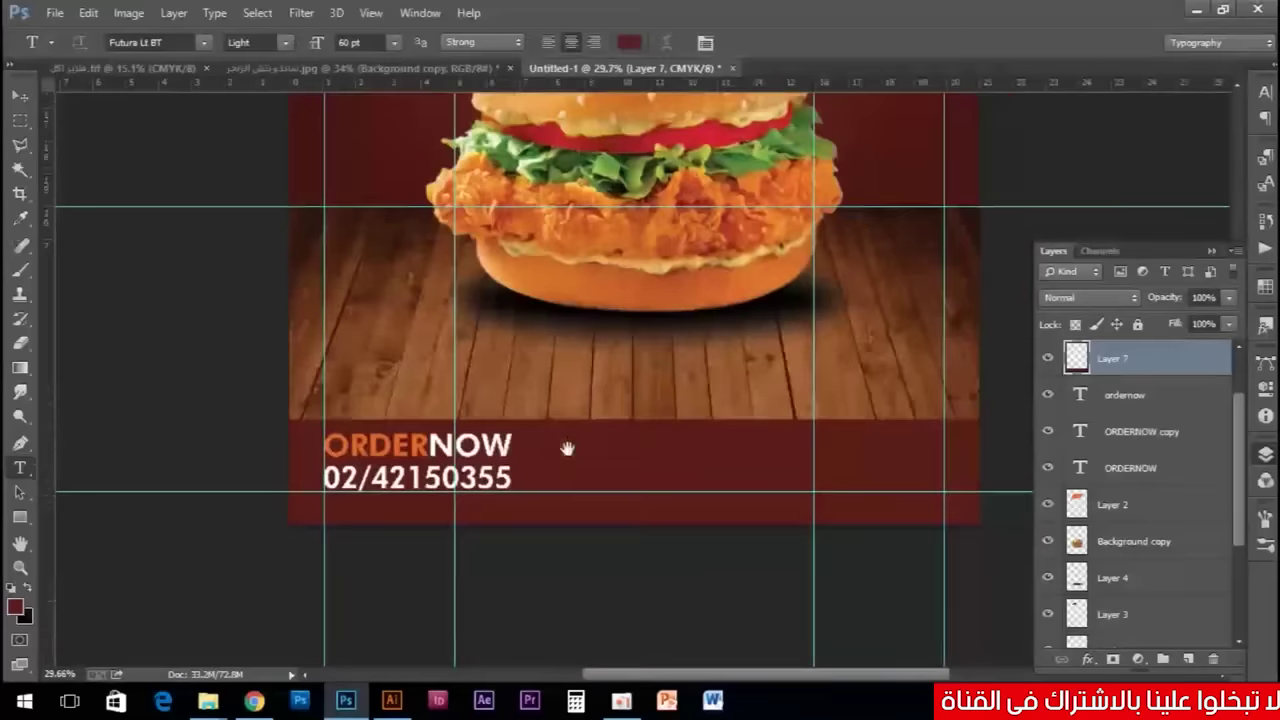
{"action": "scroll", "coordinate": [540, 440], "scroll_direction": "down", "scroll_amount": 1}
{"action": "left_click_drag", "start_coordinate": [494, 373], "coordinate": [753, 424]}
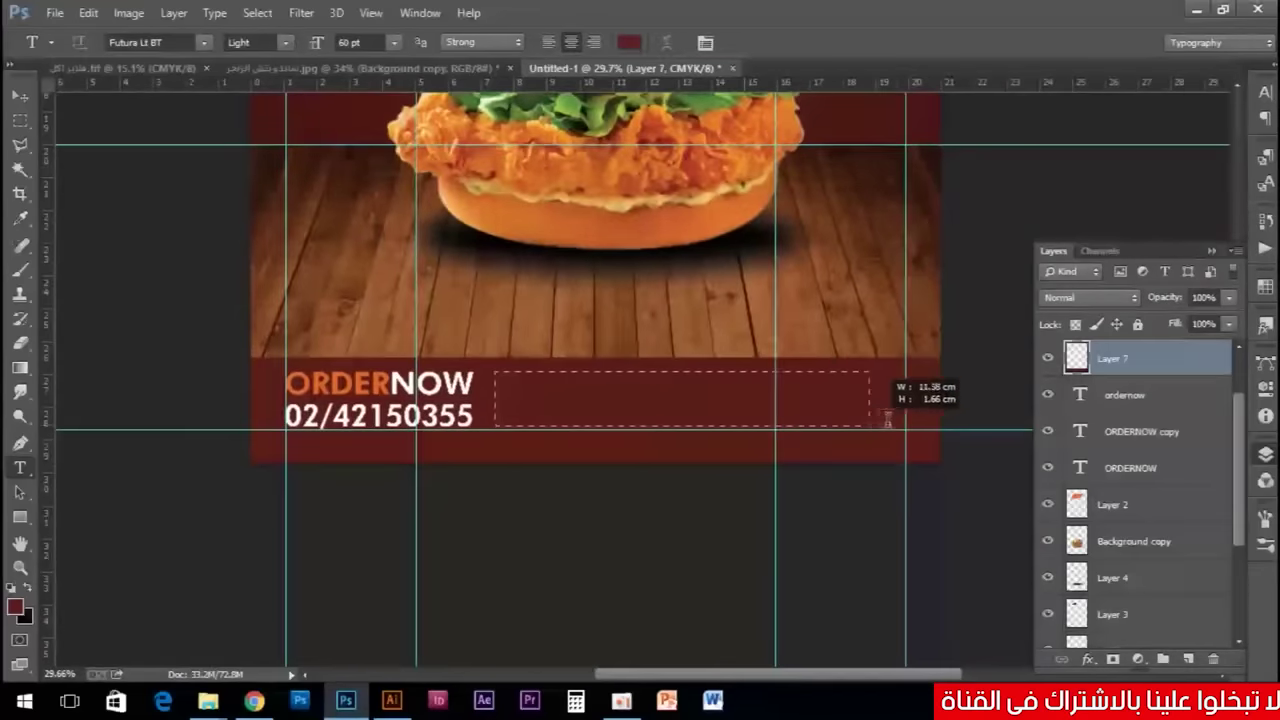
{"action": "left_click_drag", "start_coordinate": [753, 424], "coordinate": [910, 430]}
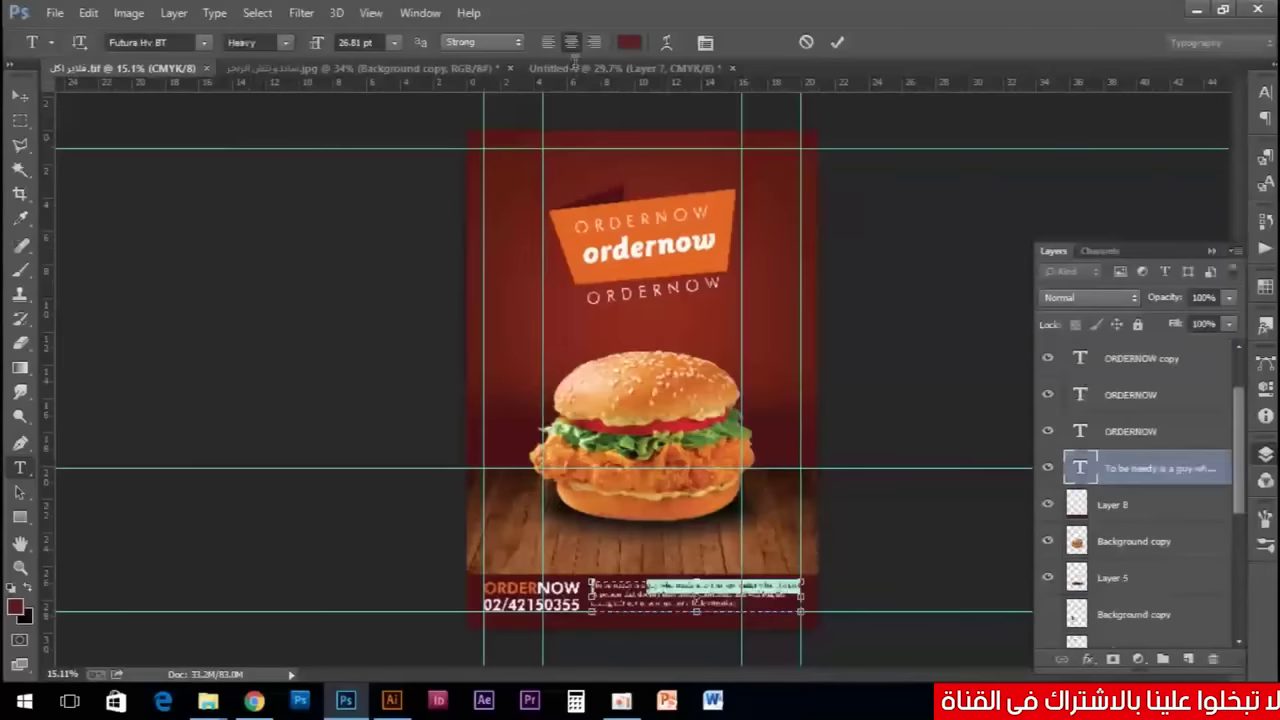
{"action": "left_click_drag", "start_coordinate": [647, 585], "coordinate": [697, 602]}
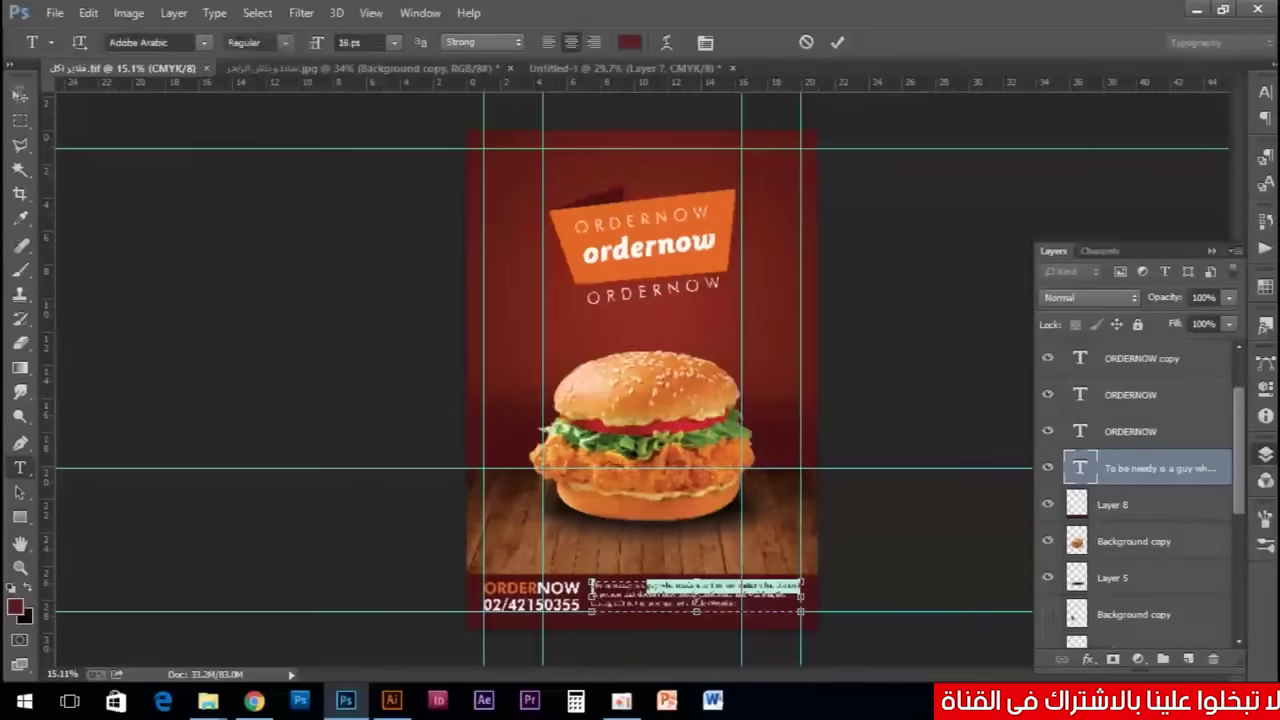
{"action": "left_click", "coordinate": [19, 94]}
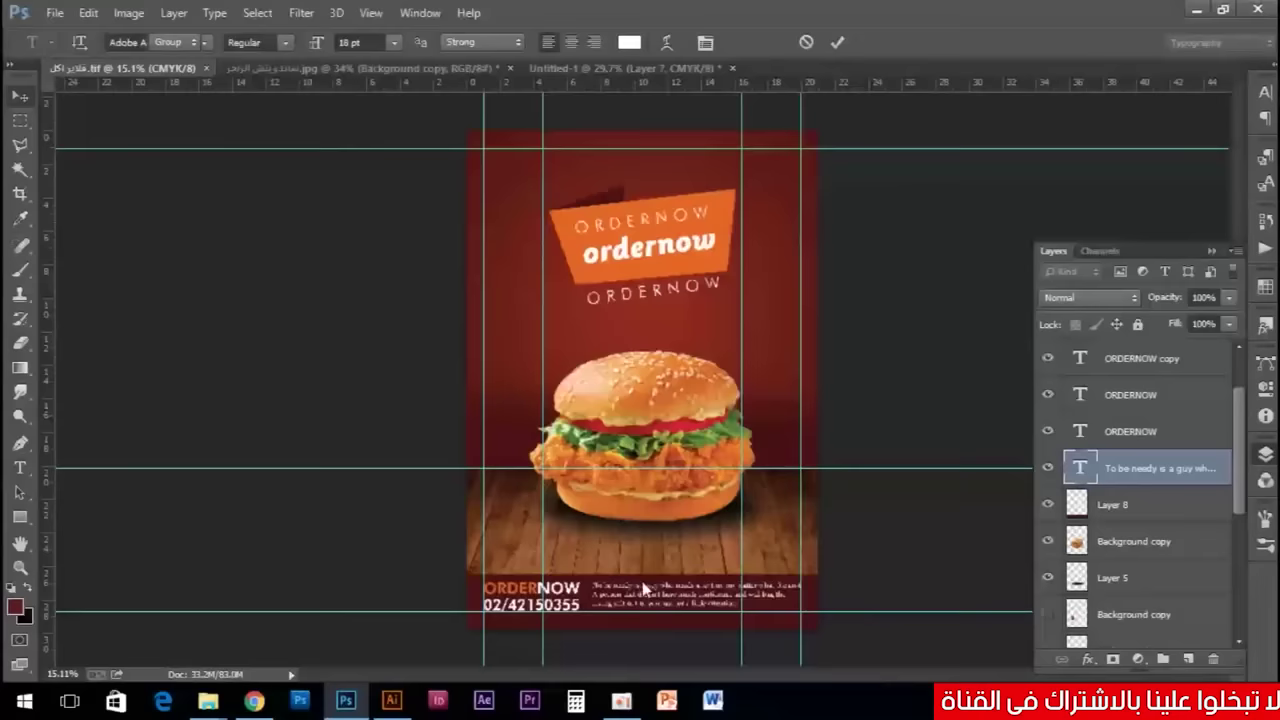
Copy the paragraph into Untitled-1, merge it into Layer 7, then drag it over again.
{"action": "left_click_drag", "start_coordinate": [662, 594], "coordinate": [903, 68]}
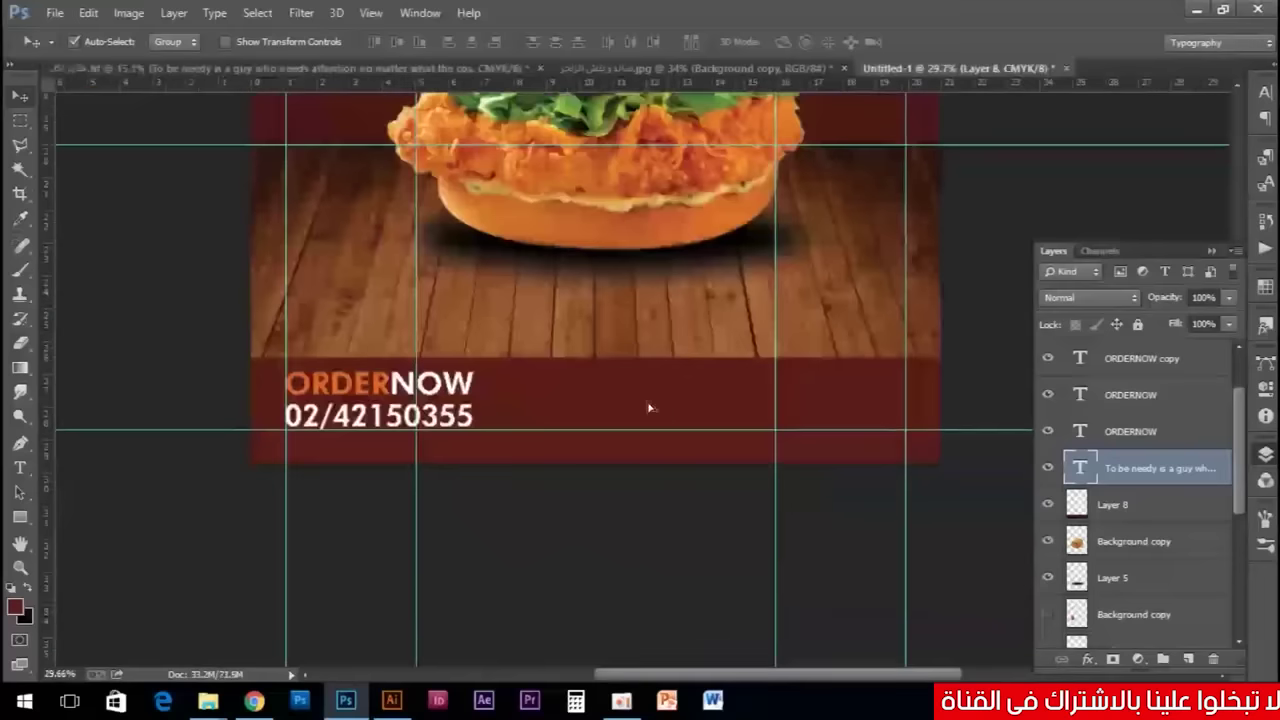
{"action": "left_click_drag", "start_coordinate": [903, 68], "coordinate": [652, 410]}
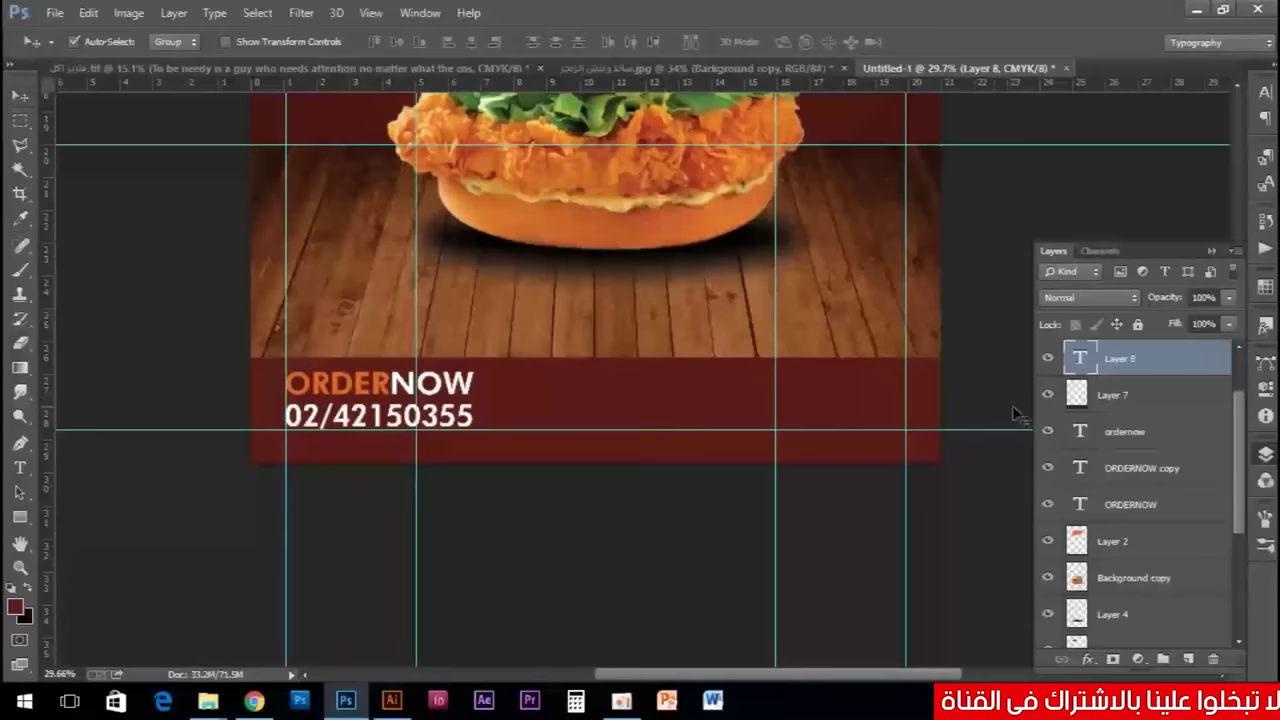
{"action": "key", "text": "ctrl+t"}
{"action": "key", "text": "Return"}
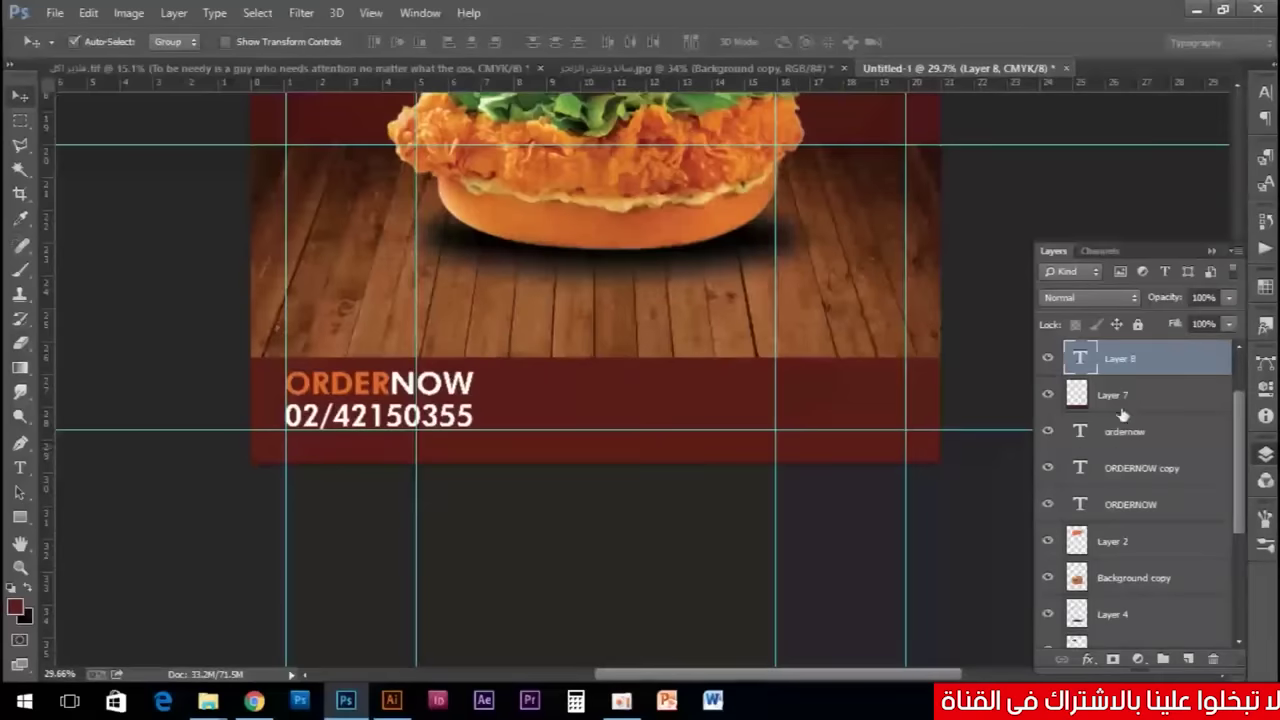
{"action": "key", "text": "ctrl+e"}
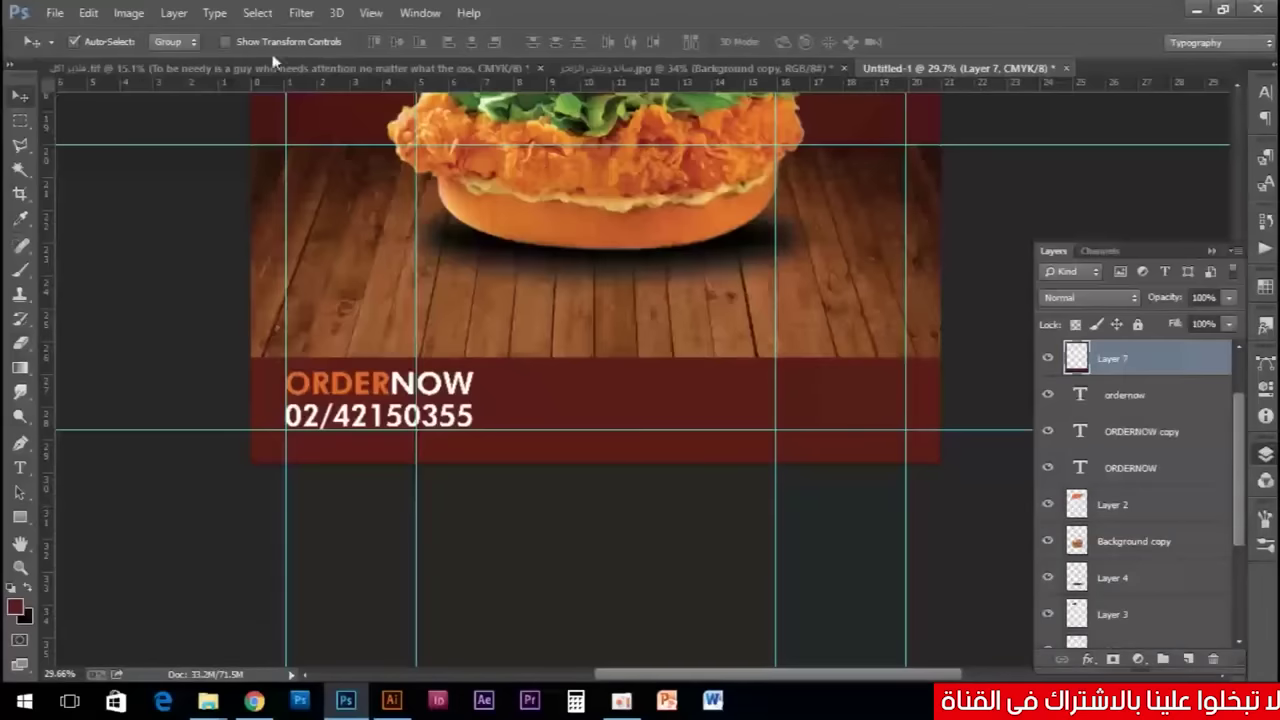
{"action": "key", "text": "ctrl+Tab"}
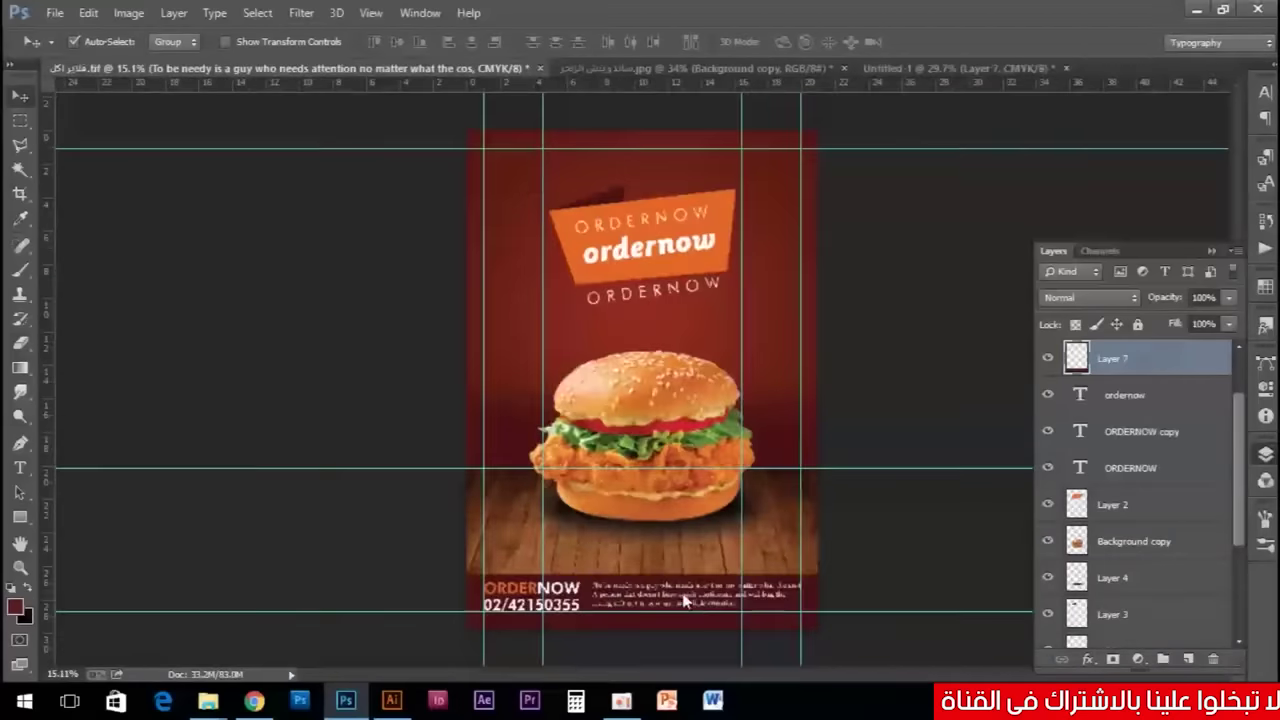
{"action": "mouse_move", "coordinate": [686, 557]}
{"action": "left_mouse_down"}
{"action": "mouse_move", "coordinate": [866, 126]}
{"action": "mouse_move", "coordinate": [903, 68]}
{"action": "left_mouse_up"}
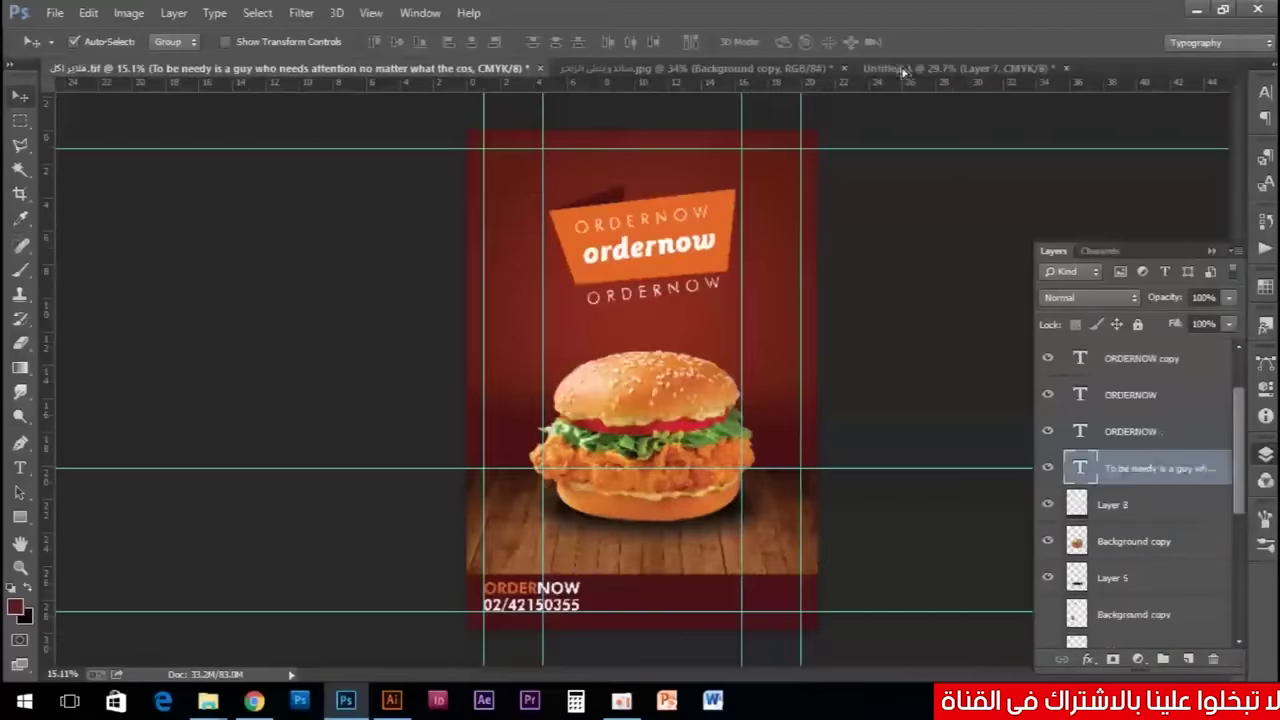
Place the quote paragraph in Untitled-1's bottom band beside the phone number.
{"action": "mouse_move", "coordinate": [898, 123]}
{"action": "left_mouse_down"}
{"action": "mouse_move", "coordinate": [630, 392]}
{"action": "mouse_move", "coordinate": [704, 406]}
{"action": "left_mouse_up"}
{"action": "key", "text": "ctrl+t"}
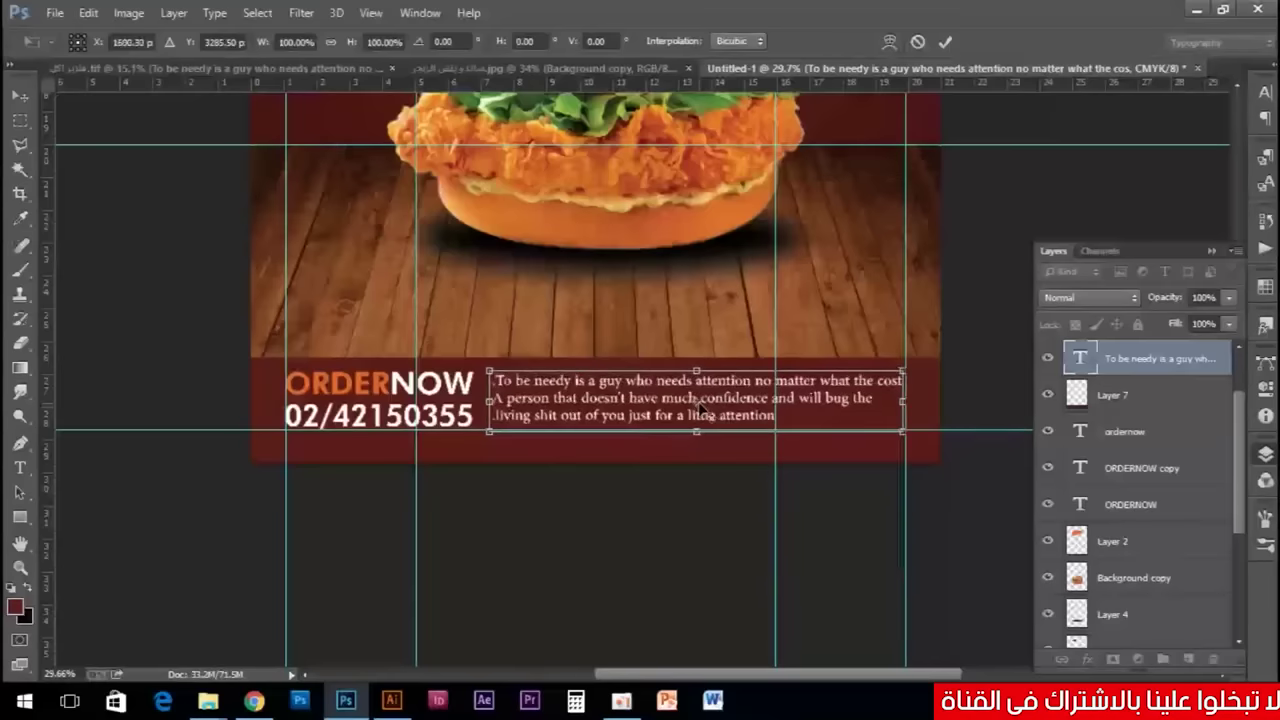
{"action": "left_click_drag", "start_coordinate": [701, 405], "coordinate": [703, 406]}
{"action": "key", "text": "Return"}
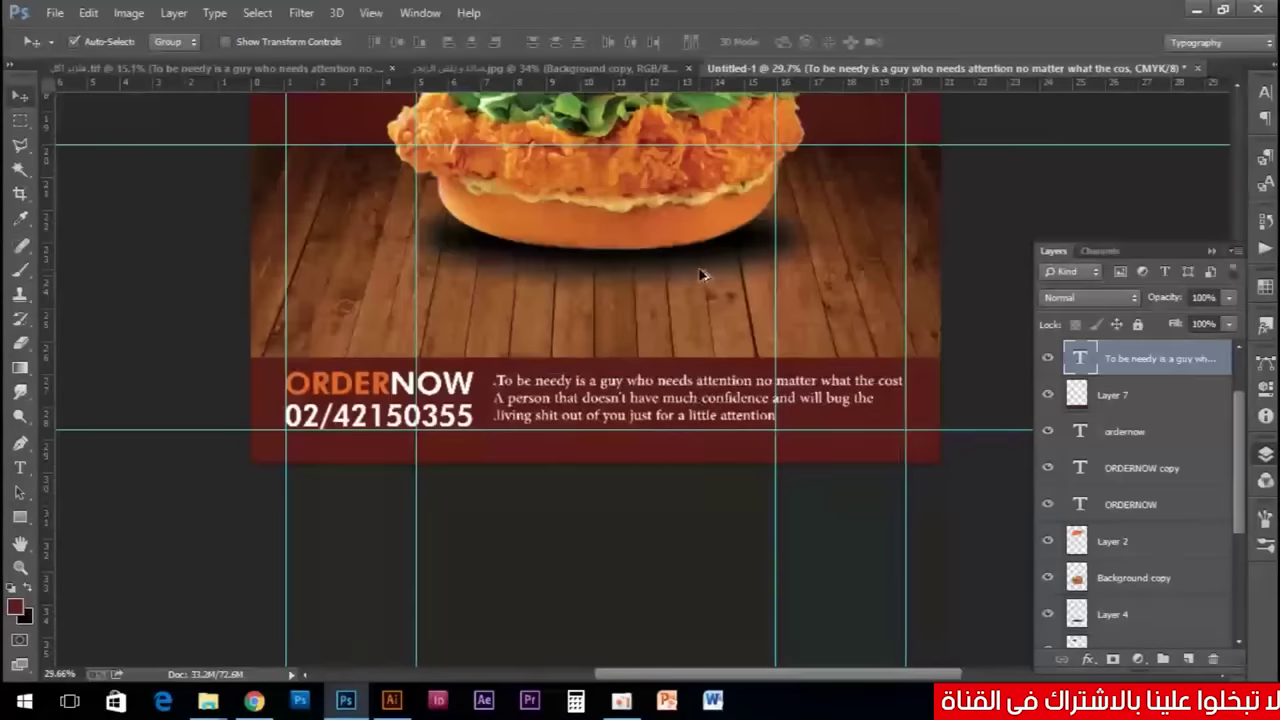
Scroll the poster's top into view and choose a shape tool from the flyout.
{"action": "scroll", "coordinate": [700, 275], "scroll_direction": "down", "scroll_amount": 1}
{"action": "scroll", "coordinate": [698, 280], "scroll_direction": "down", "scroll_amount": 1}
{"action": "left_click_drag", "start_coordinate": [780, 183], "coordinate": [618, 349]}
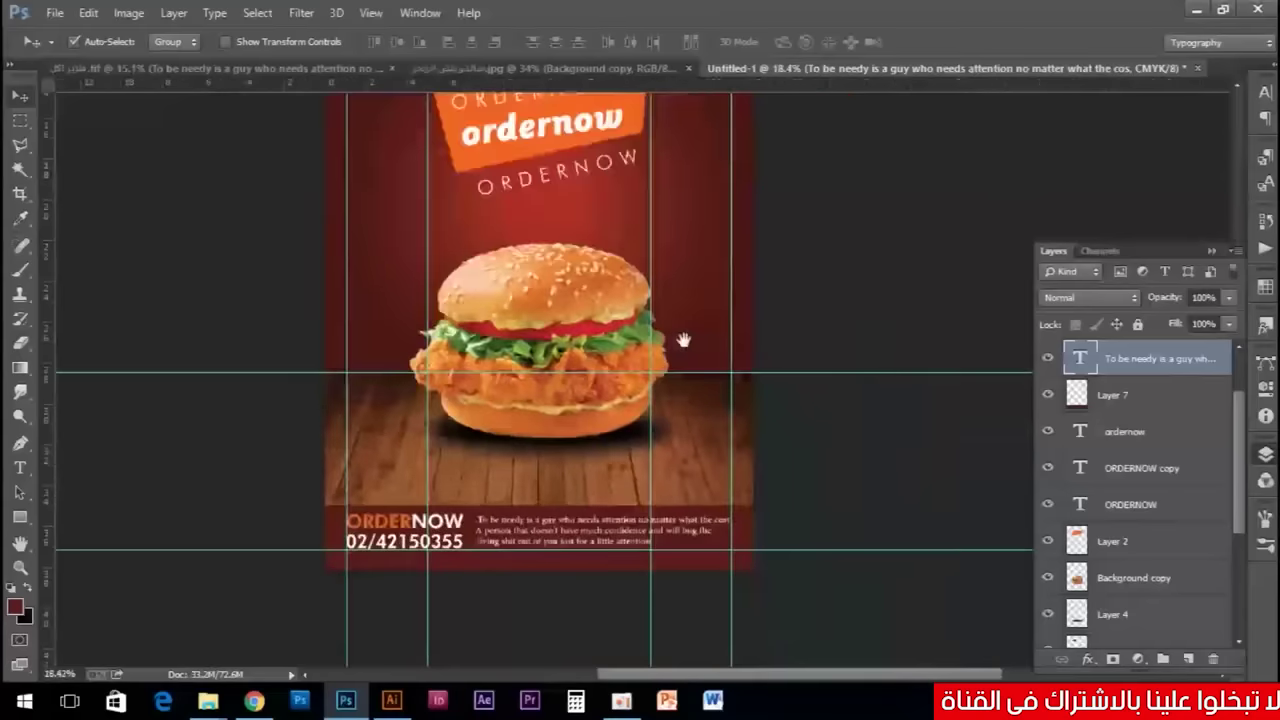
{"action": "scroll", "coordinate": [618, 350], "scroll_direction": "up", "scroll_amount": 1}
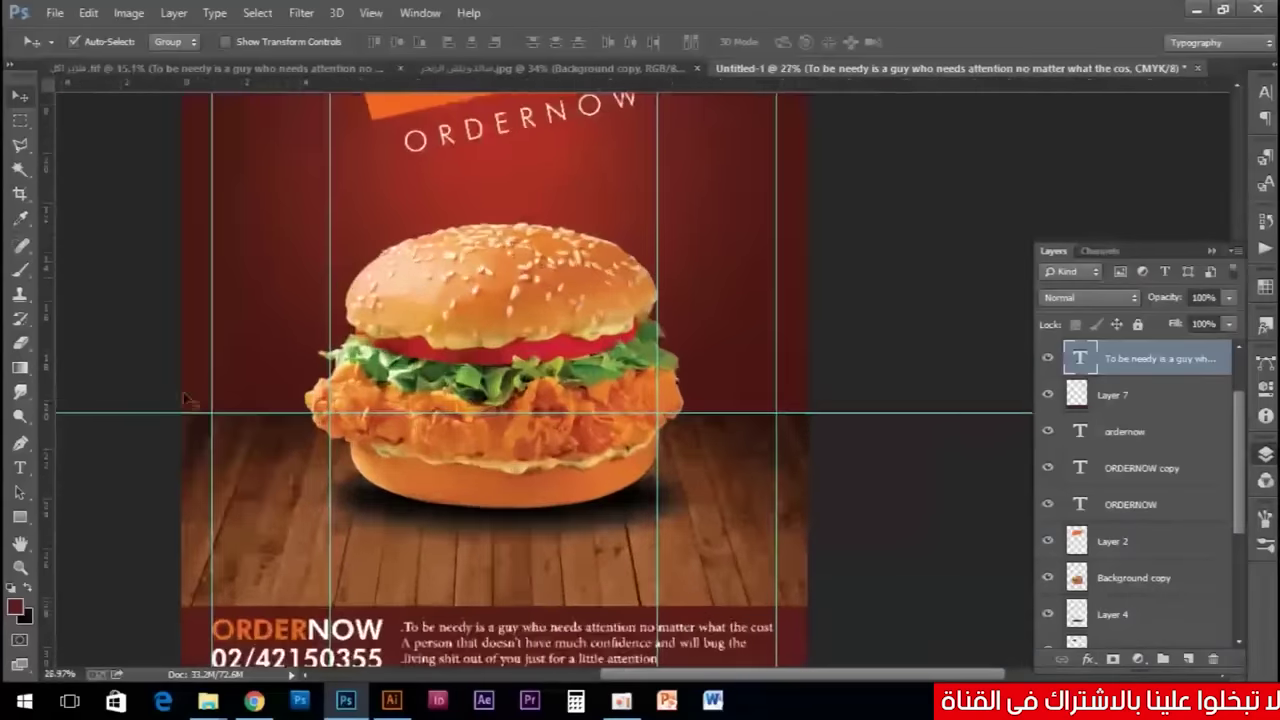
{"action": "left_click", "coordinate": [20, 517]}
{"action": "right_click", "coordinate": [22, 517]}
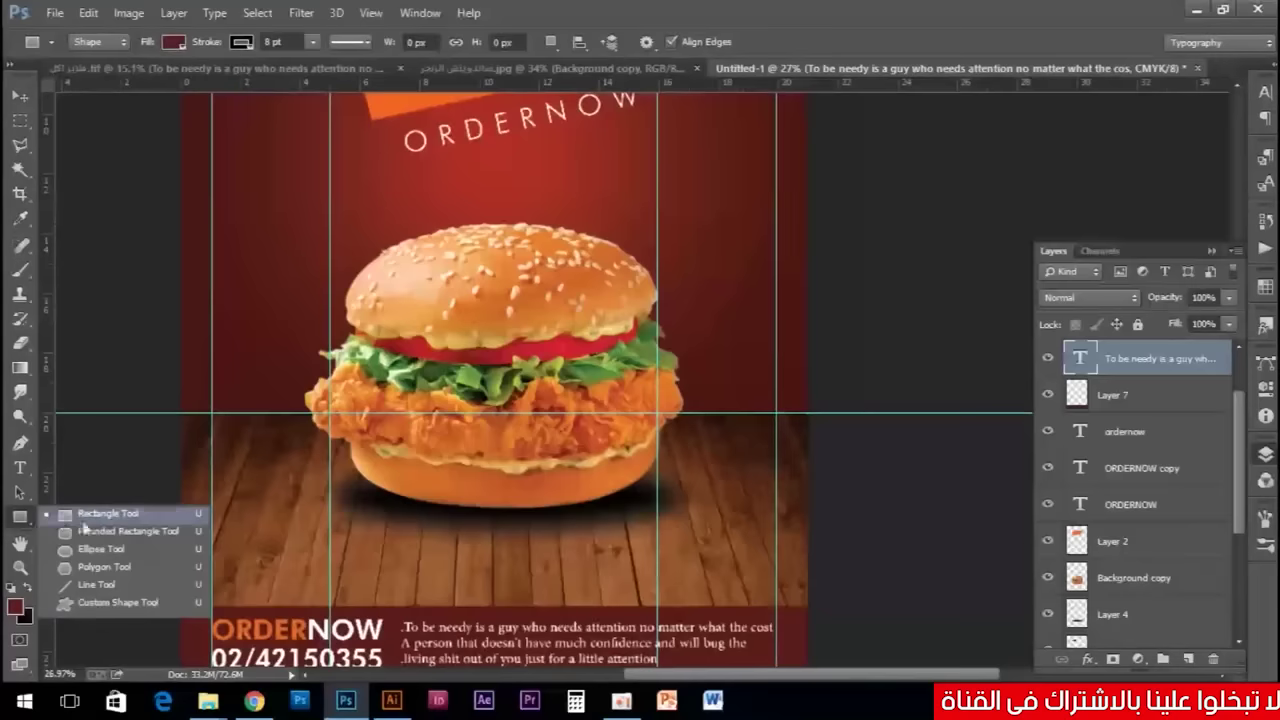
{"action": "key", "text": "Escape"}
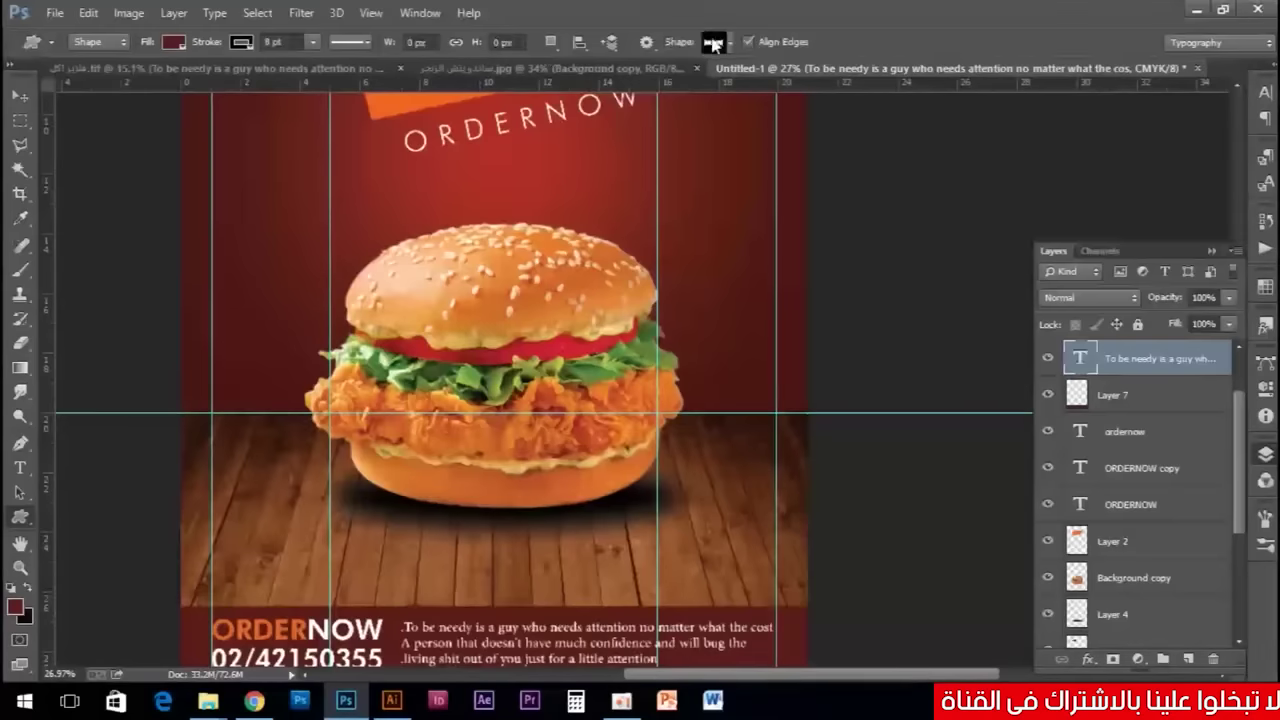
Draw a speech-bubble custom shape above the burger's right side.
{"action": "left_click", "coordinate": [716, 43]}
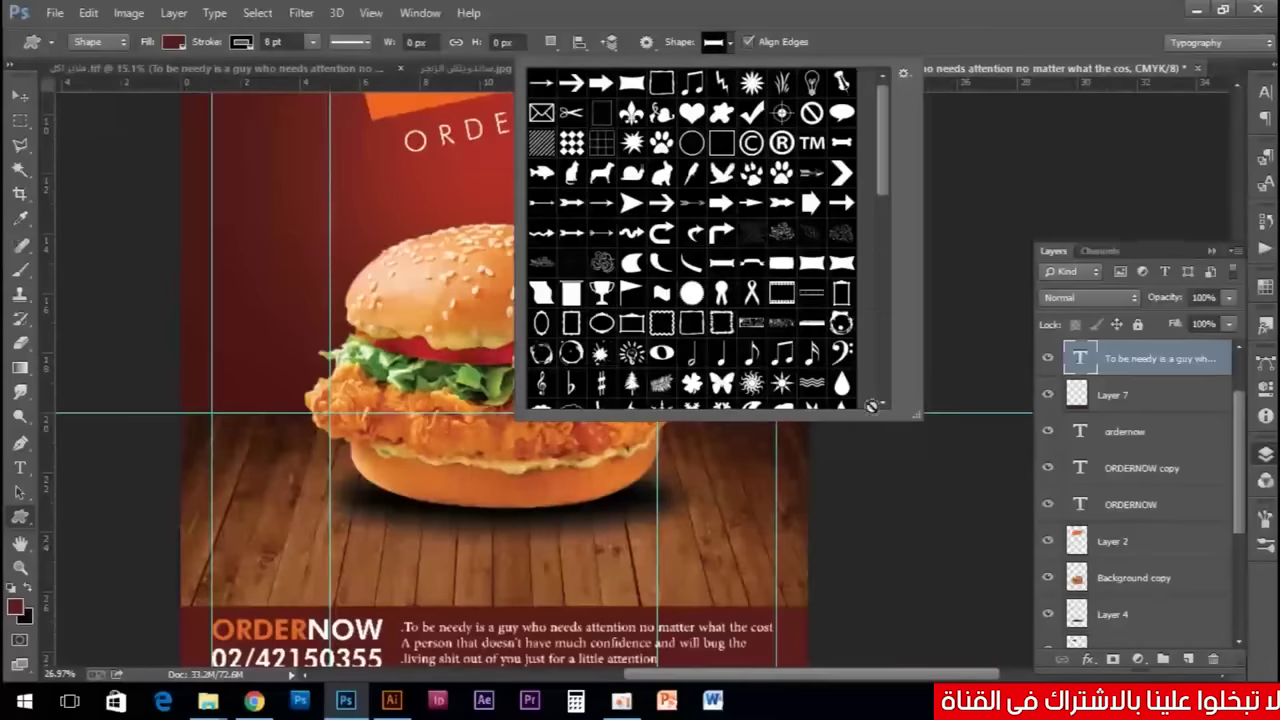
{"action": "left_click_drag", "start_coordinate": [913, 411], "coordinate": [915, 463]}
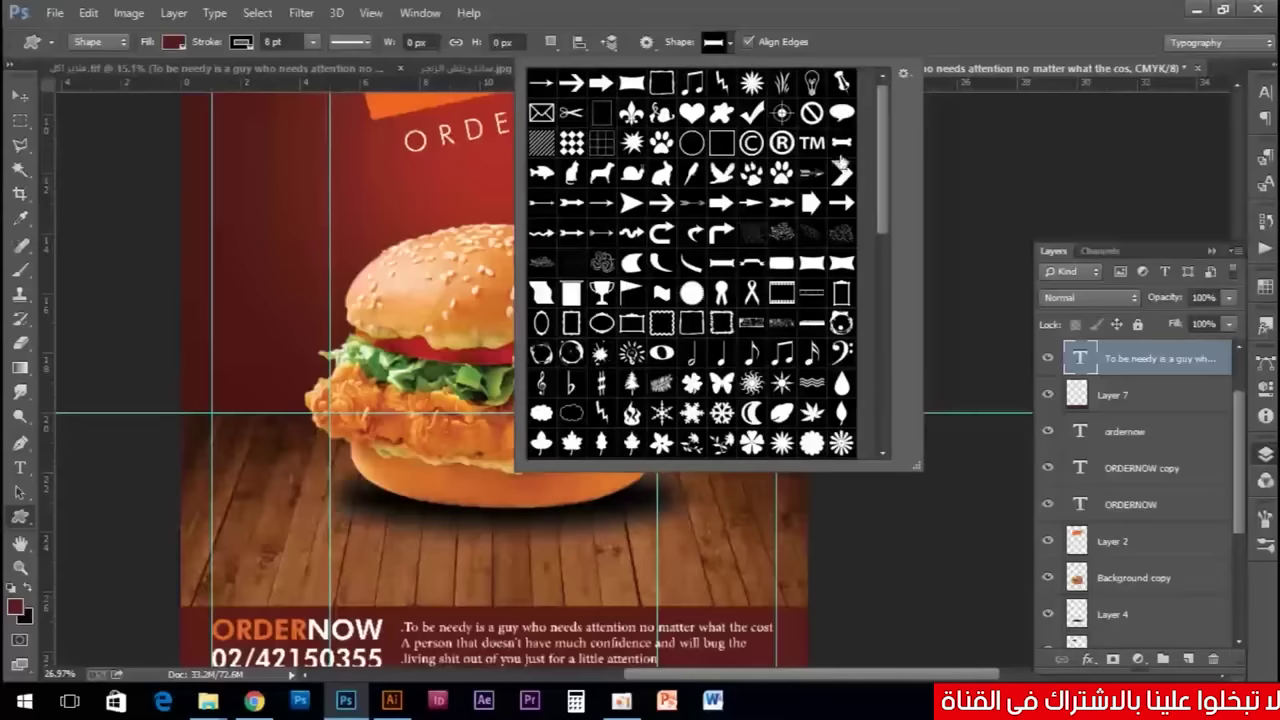
{"action": "left_click", "coordinate": [842, 114]}
{"action": "left_click", "coordinate": [461, 182]}
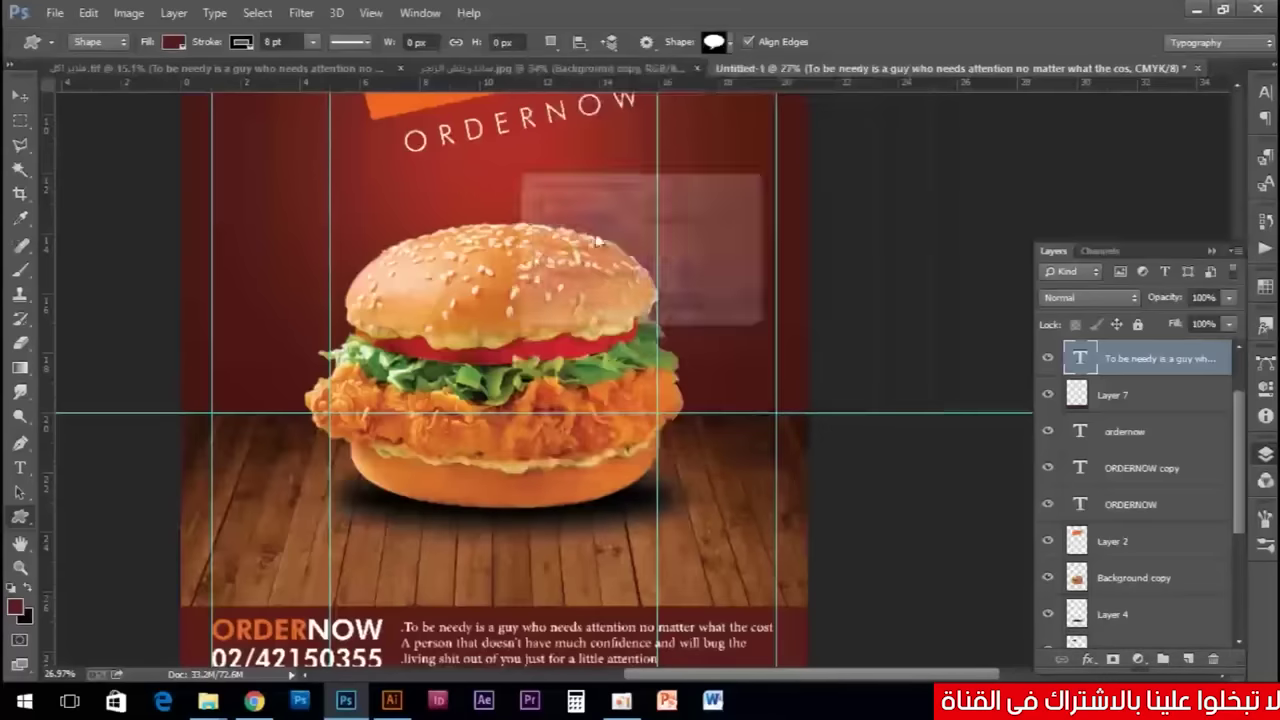
{"action": "left_click", "coordinate": [575, 224]}
{"action": "left_click", "coordinate": [753, 186]}
{"action": "left_click_drag", "start_coordinate": [638, 195], "coordinate": [722, 294]}
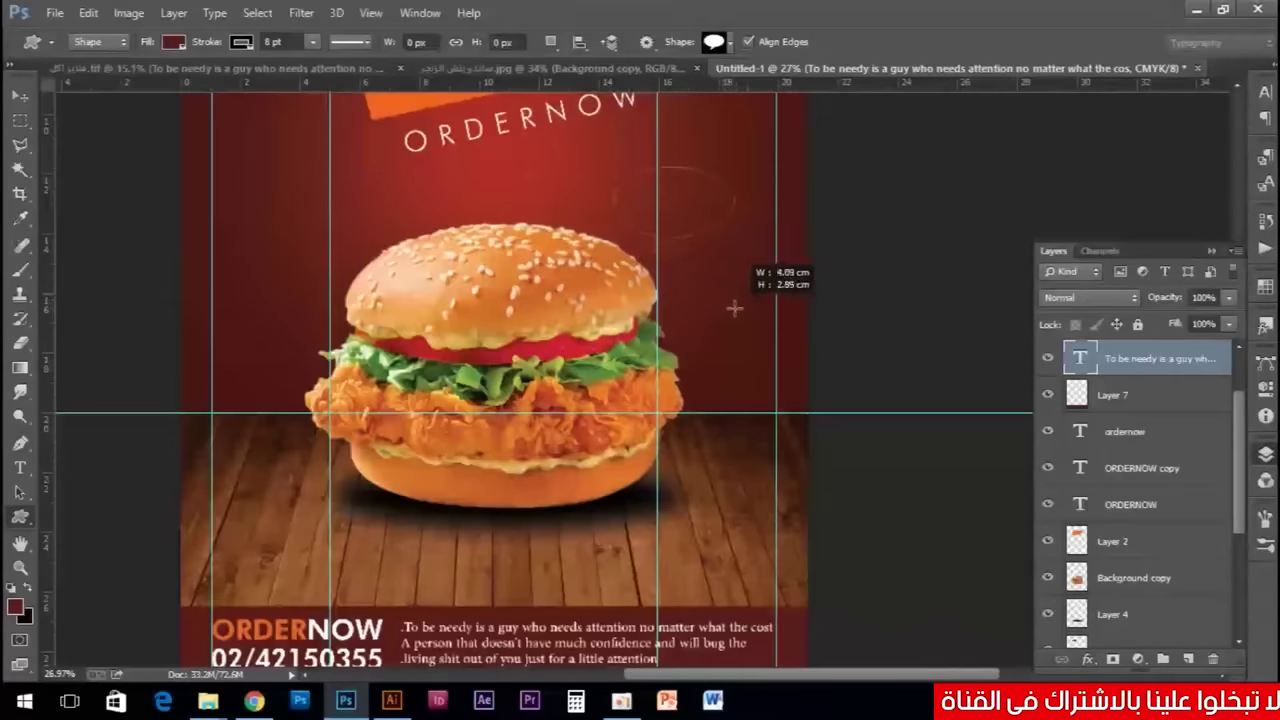
{"action": "left_click_drag", "start_coordinate": [722, 294], "coordinate": [737, 294]}
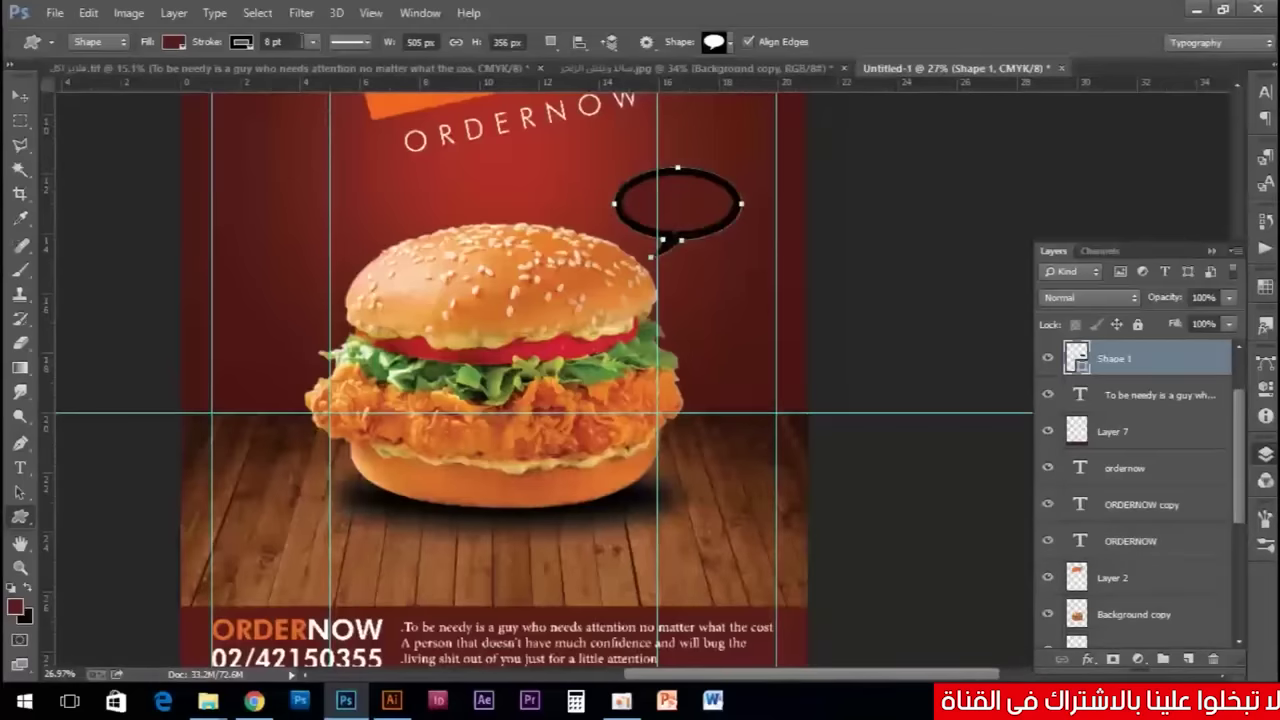
Remove the bubble's outline and fill it with yellow.
{"action": "left_click", "coordinate": [239, 44]}
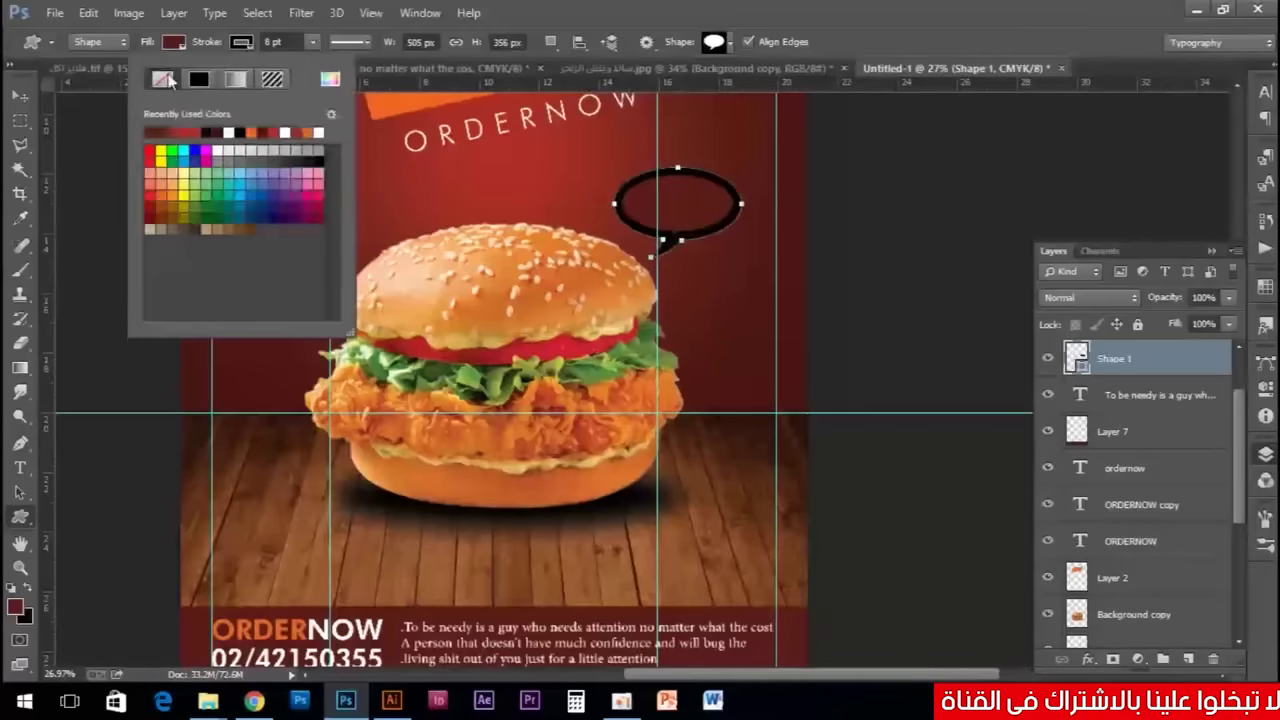
{"action": "left_click", "coordinate": [165, 79]}
{"action": "left_click", "coordinate": [174, 43]}
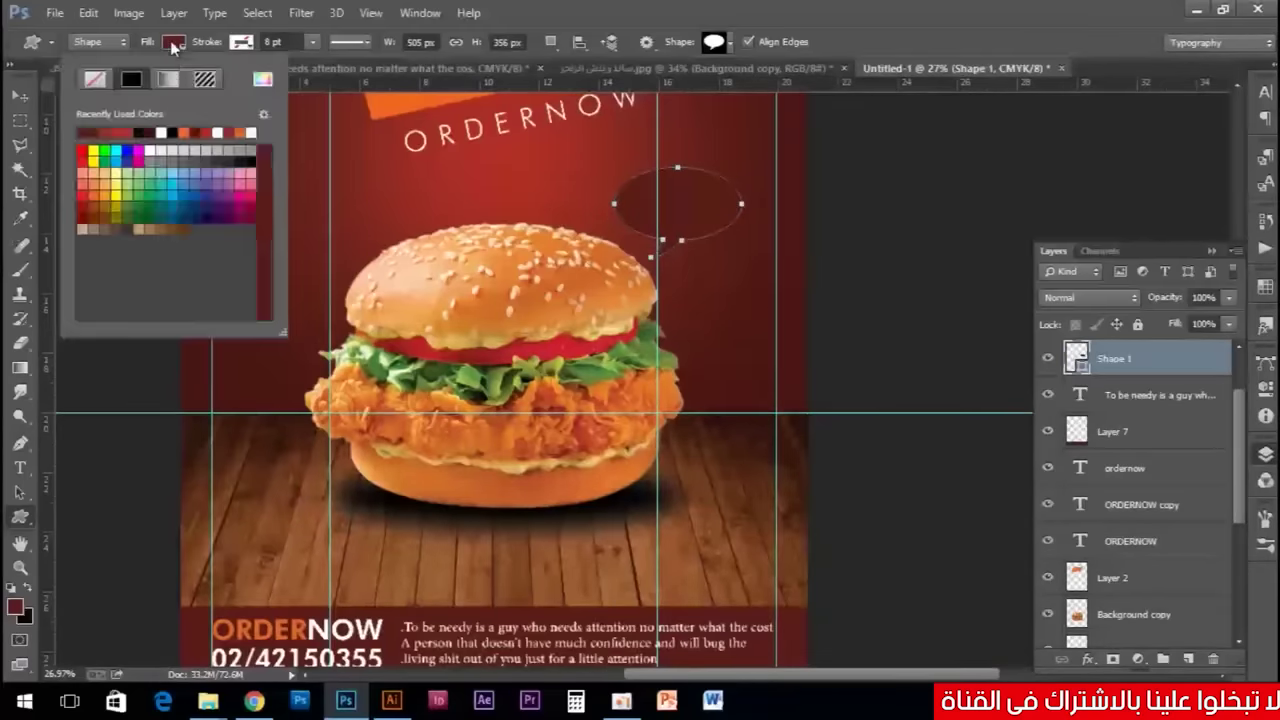
{"action": "left_click", "coordinate": [94, 153]}
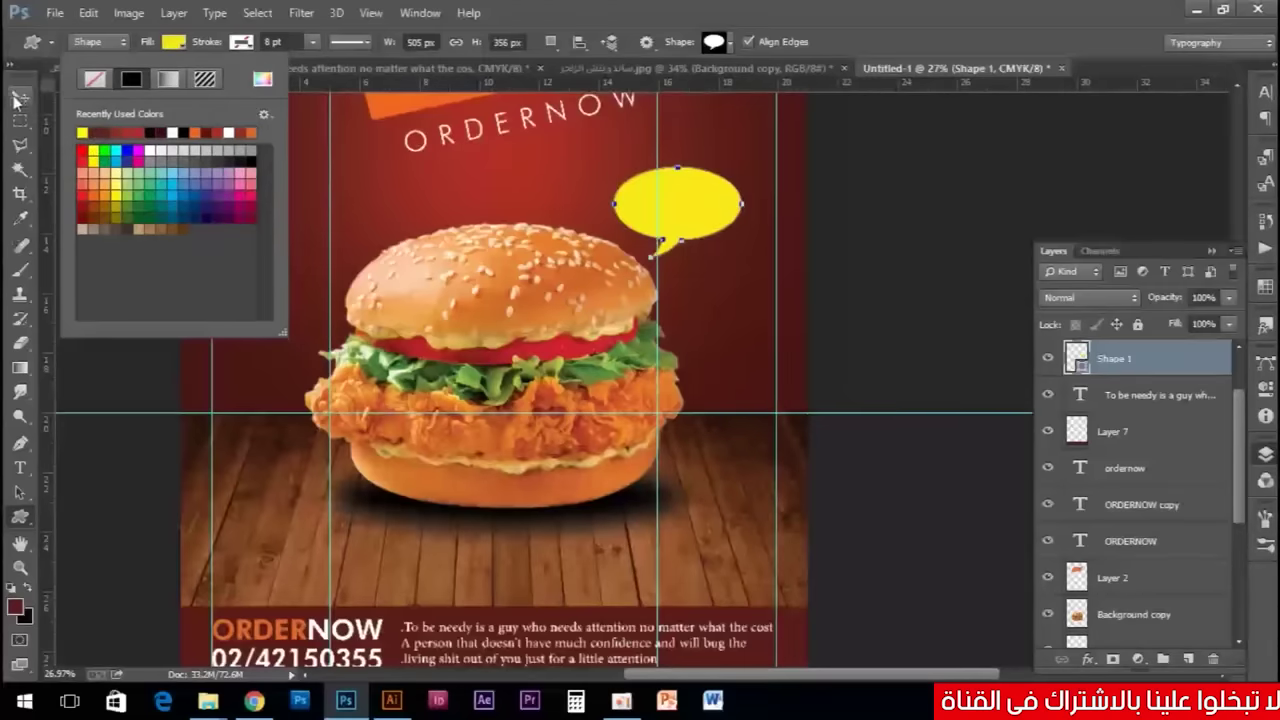
Enlarge the yellow speech bubble slightly, to about 107%.
{"action": "left_click", "coordinate": [19, 94]}
{"action": "key", "text": "ctrl+t"}
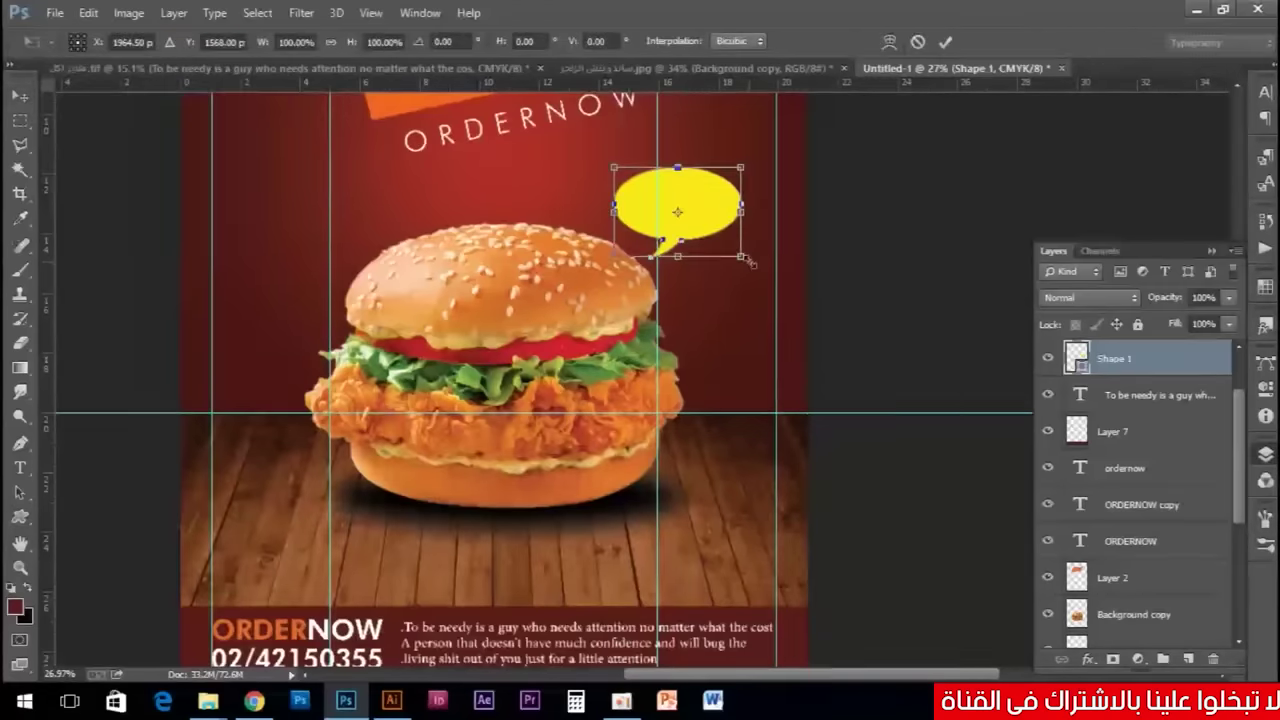
{"action": "left_click_drag", "start_coordinate": [740, 256], "coordinate": [750, 268]}
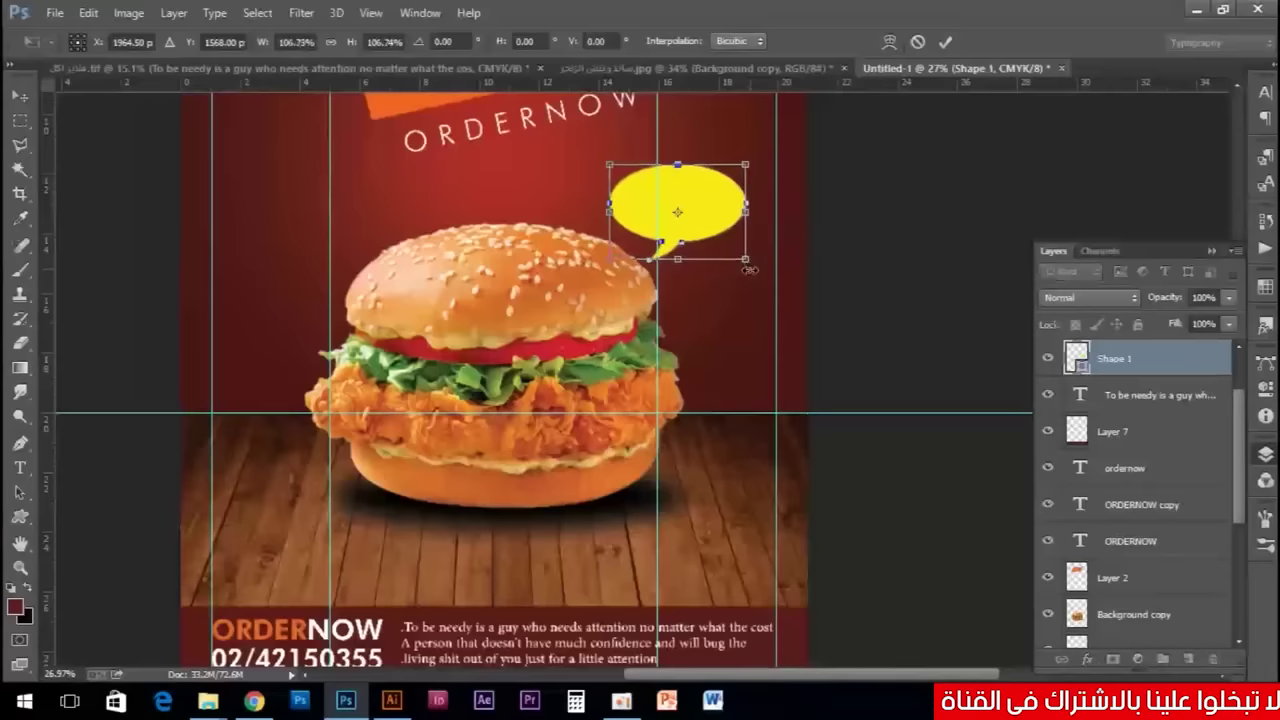
{"action": "key", "text": "Return"}
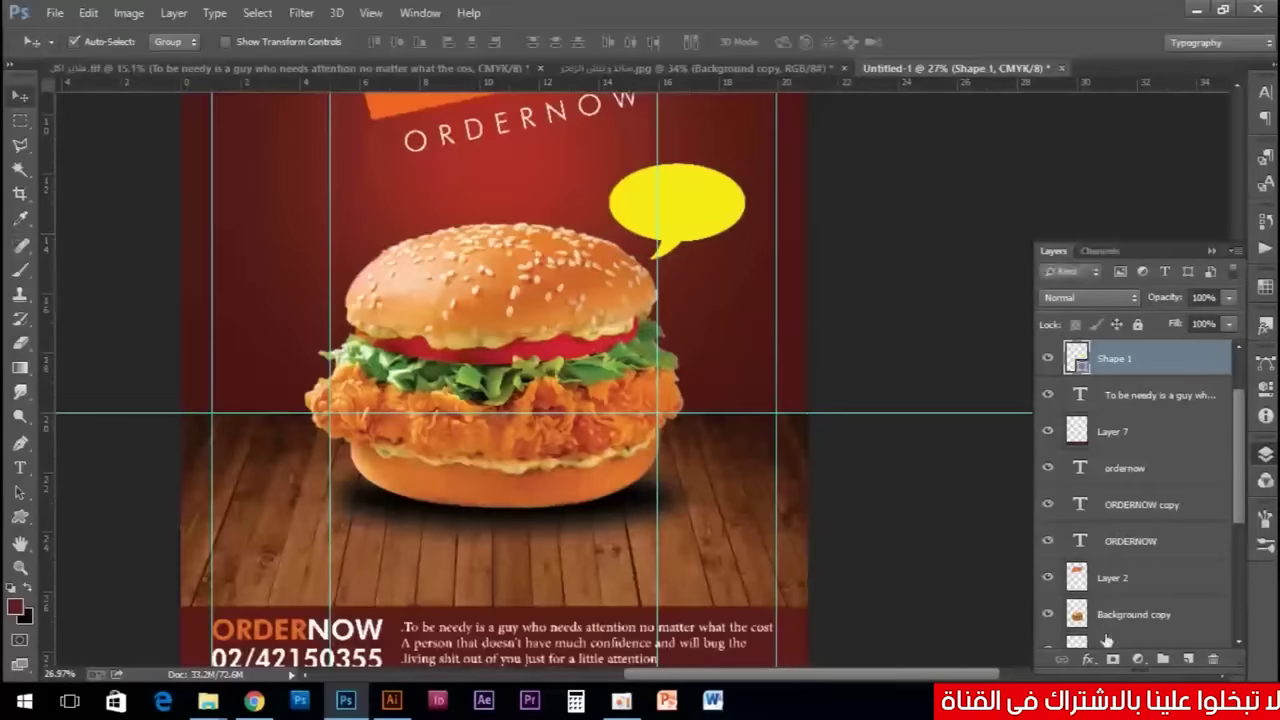
Scroll to the bottom strip and copy the ORDERNOW text to the burger's upper right.
{"action": "scroll", "coordinate": [1117, 616], "scroll_direction": "down", "scroll_amount": 2}
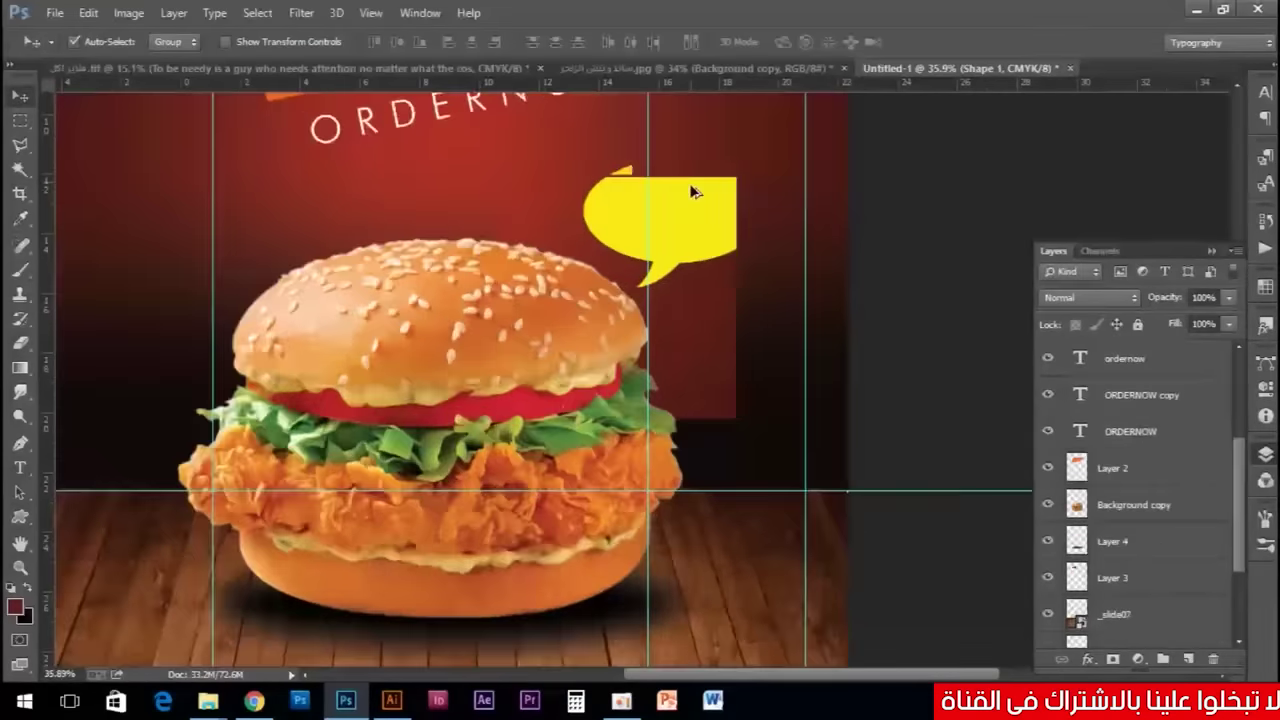
{"action": "scroll", "coordinate": [695, 192], "scroll_direction": "up", "scroll_amount": 1}
{"action": "scroll", "coordinate": [694, 197], "scroll_direction": "up", "scroll_amount": 2}
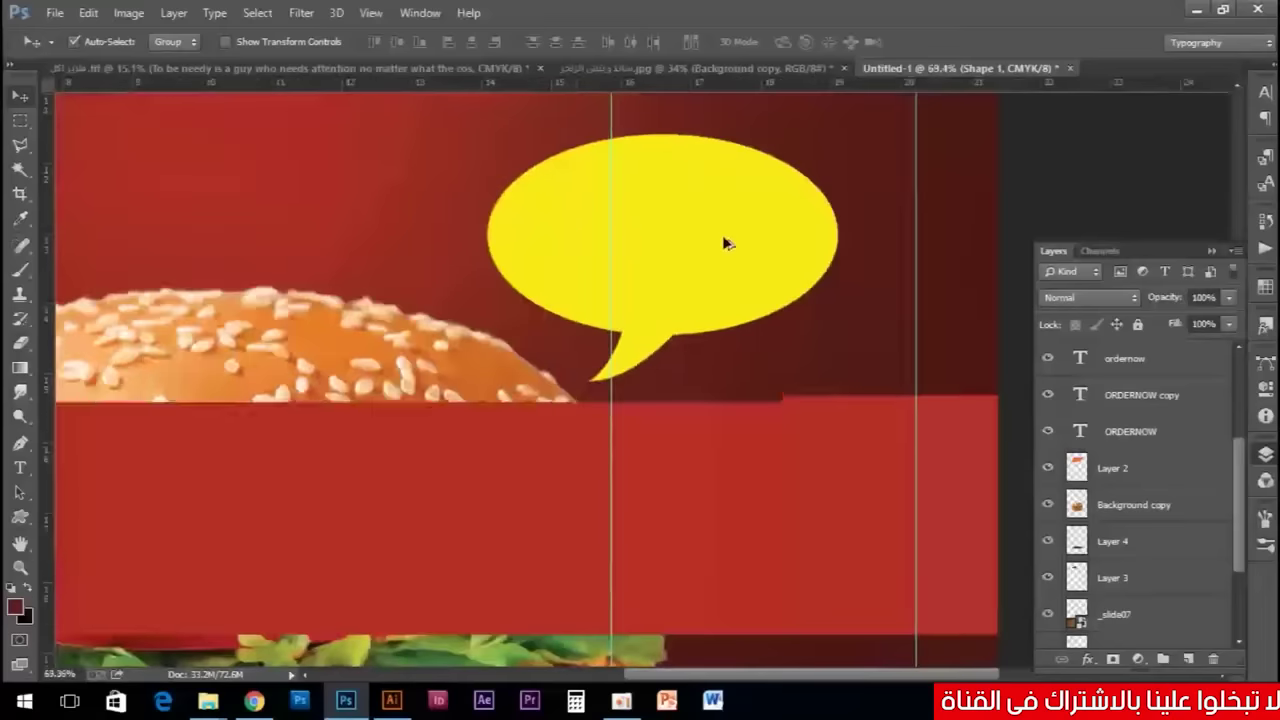
{"action": "scroll", "coordinate": [757, 249], "scroll_direction": "down", "scroll_amount": 1}
{"action": "scroll", "coordinate": [745, 220], "scroll_direction": "down", "scroll_amount": 1}
{"action": "scroll", "coordinate": [751, 234], "scroll_direction": "down", "scroll_amount": 1}
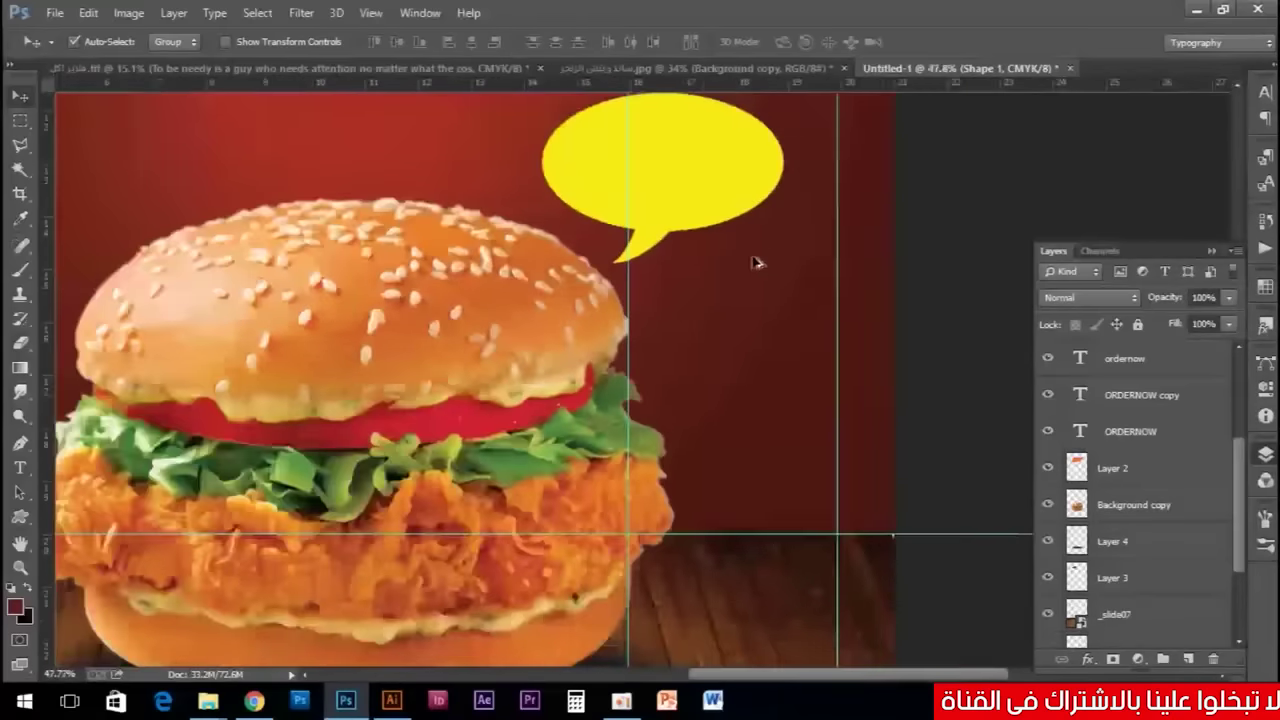
{"action": "scroll", "coordinate": [700, 310], "scroll_direction": "down", "scroll_amount": 1}
{"action": "left_click_drag", "start_coordinate": [399, 610], "coordinate": [426, 524]}
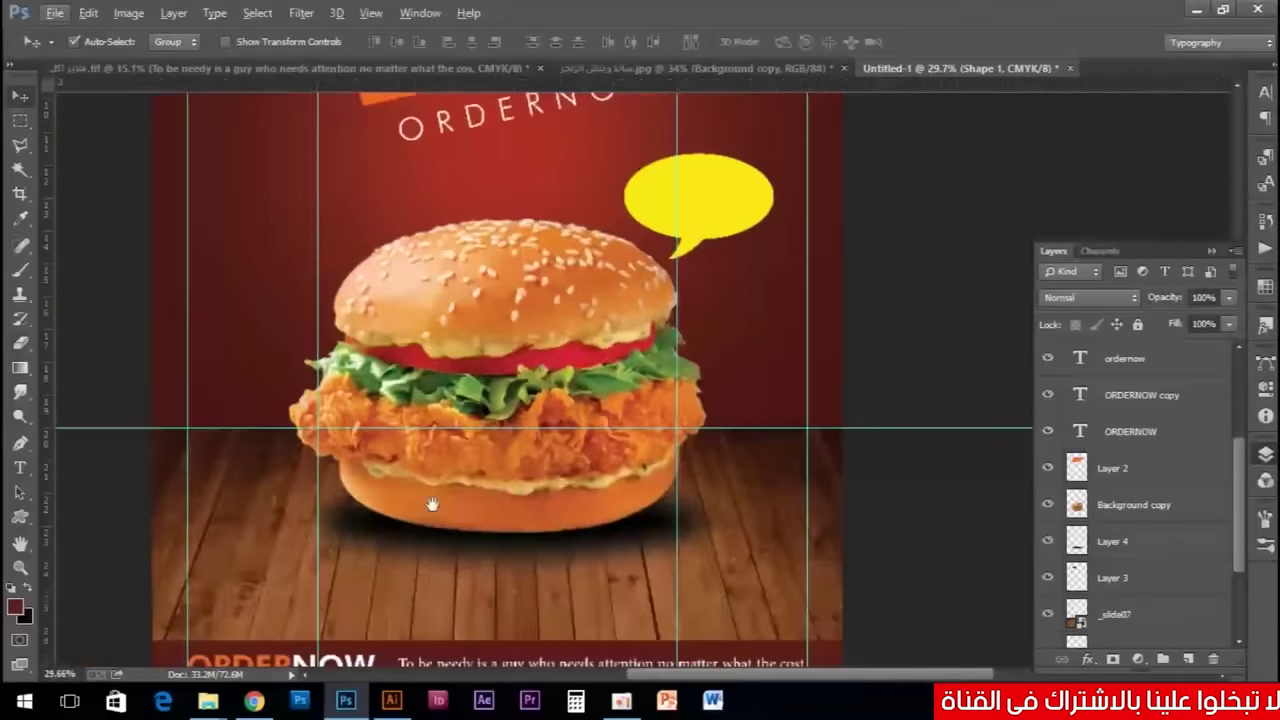
{"action": "left_click_drag", "start_coordinate": [380, 572], "coordinate": [393, 518]}
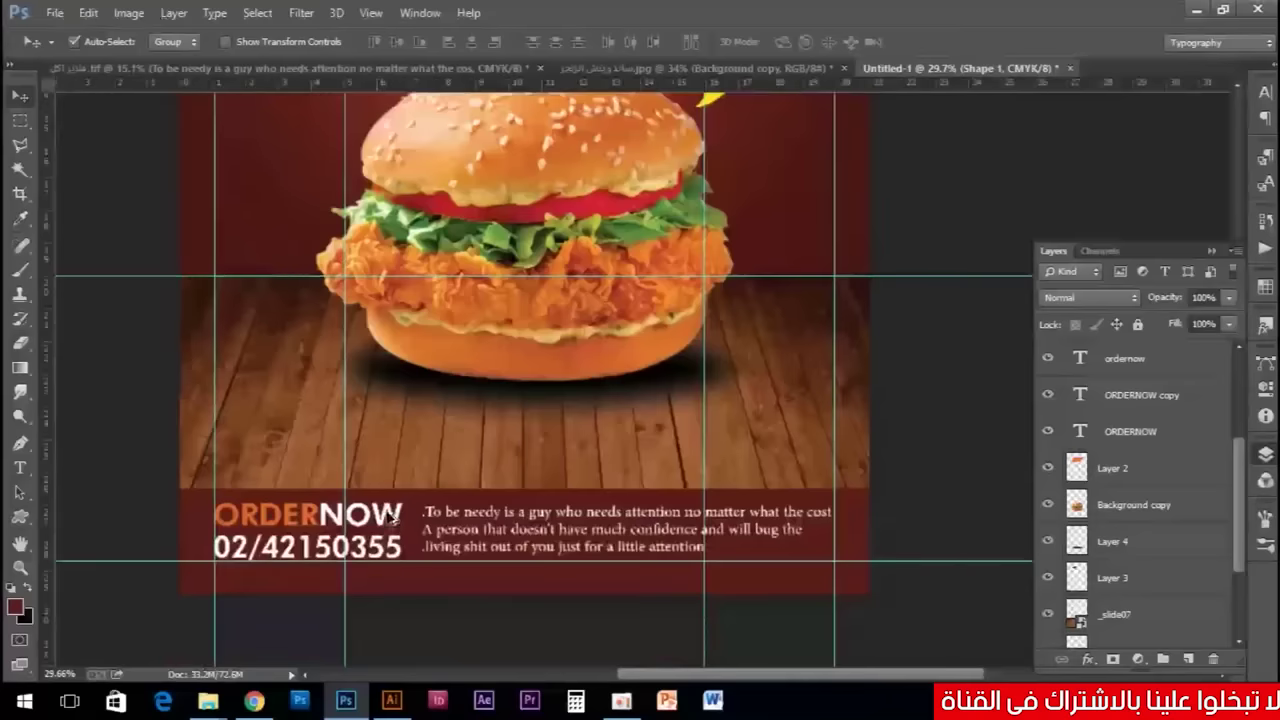
{"action": "left_click_drag", "start_coordinate": [470, 449], "coordinate": [934, 84]}
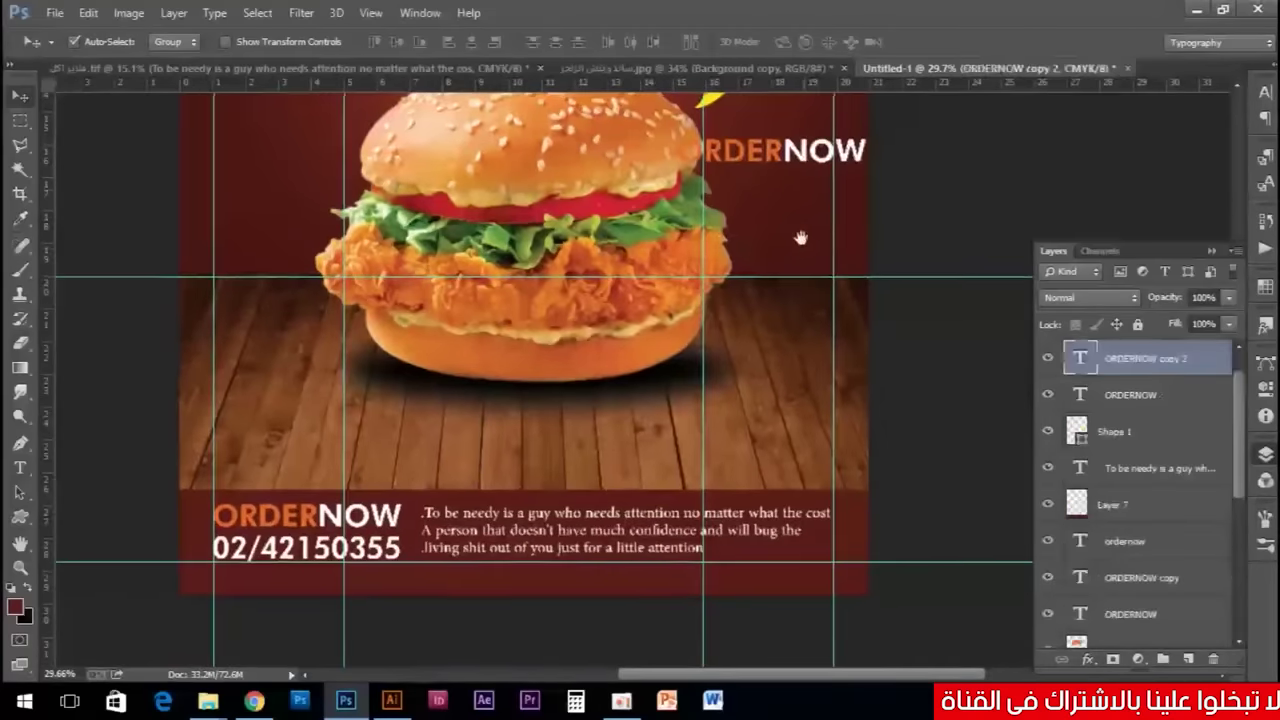
Replace the copied ORDERNOW text with 9.99, setting the 99 to font size 4.47.
{"action": "scroll", "coordinate": [777, 386], "scroll_direction": "up", "scroll_amount": 3}
{"action": "scroll", "coordinate": [766, 429], "scroll_direction": "up", "scroll_amount": 3}
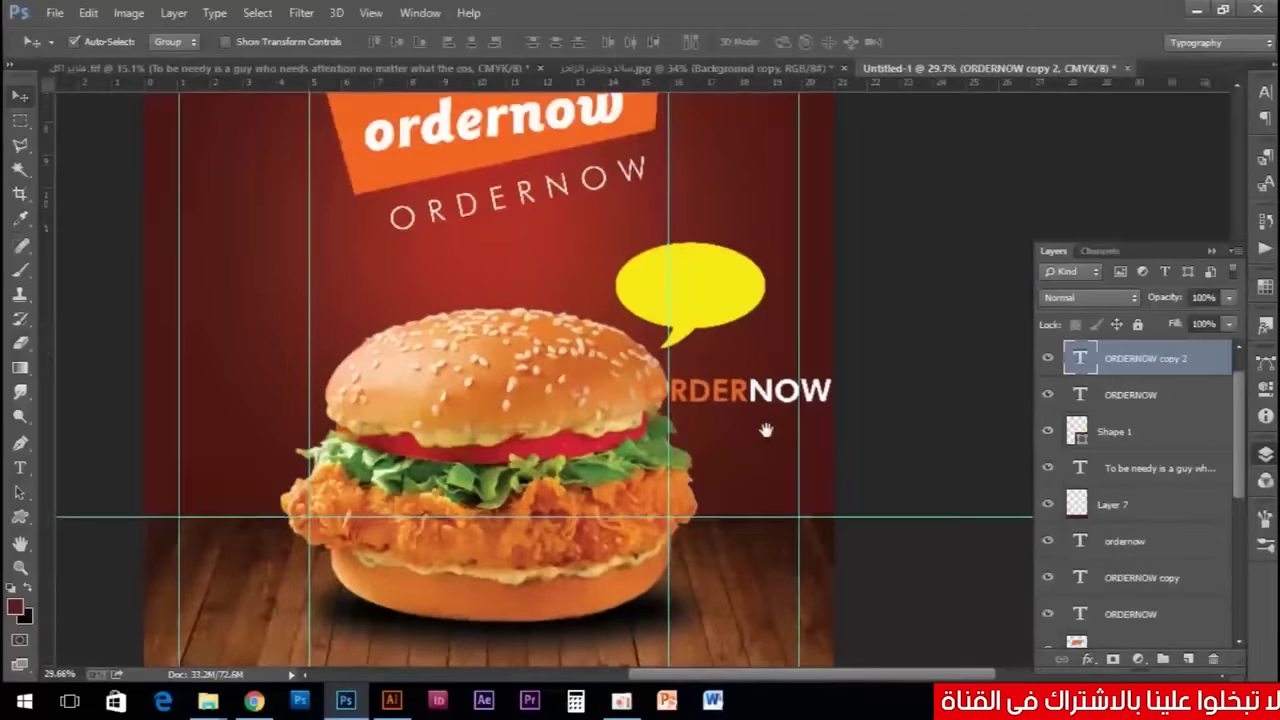
{"action": "key", "text": "t"}
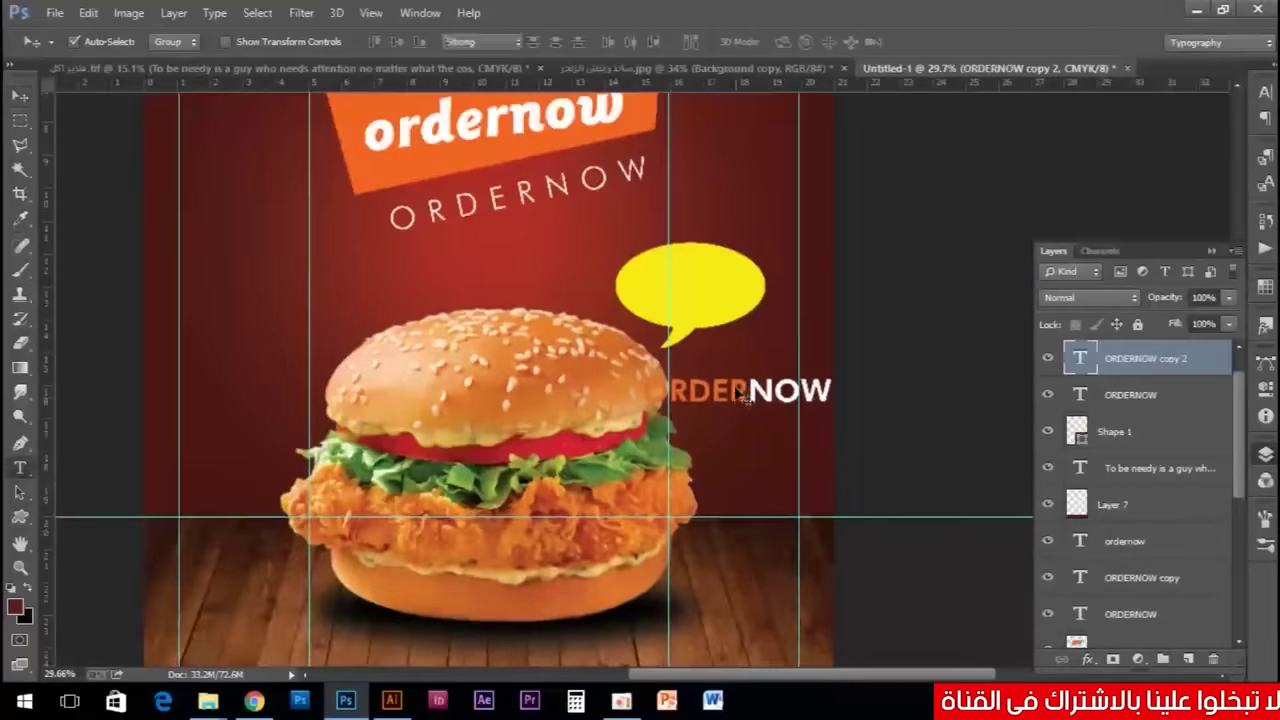
{"action": "left_click", "coordinate": [734, 391]}
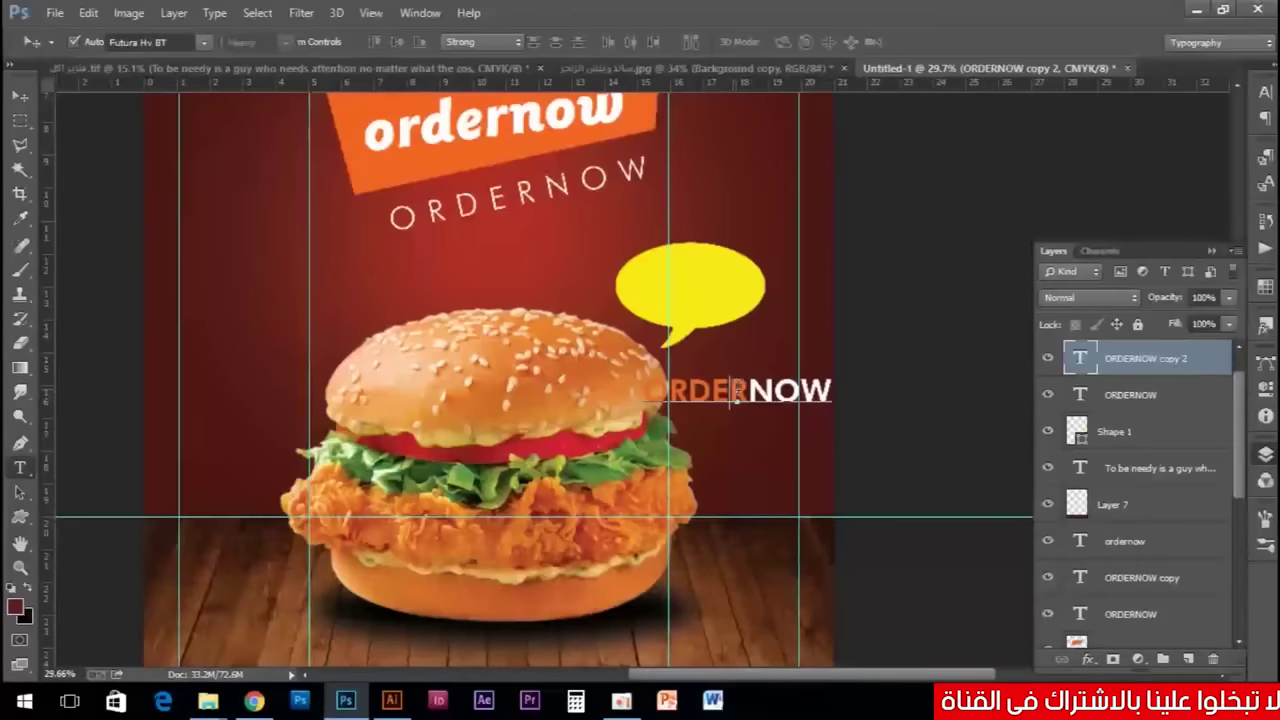
{"action": "key", "text": "ctrl+a"}
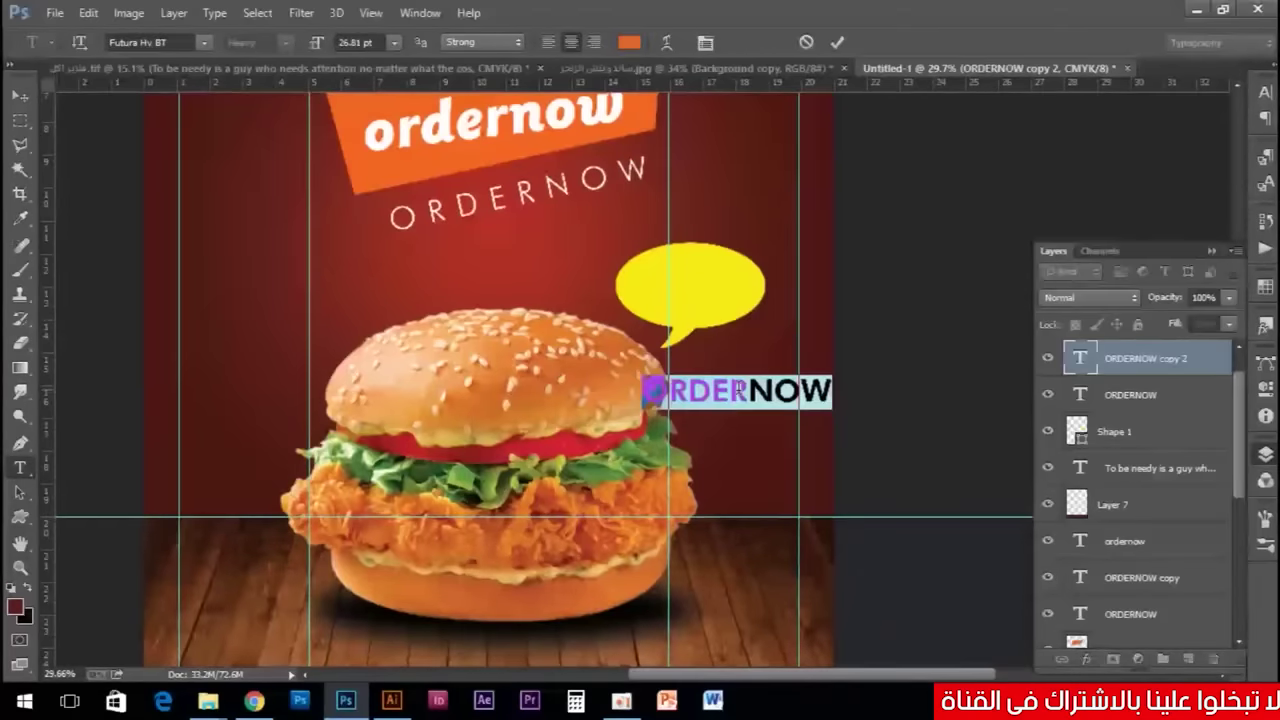
{"action": "left_click", "coordinate": [735, 391]}
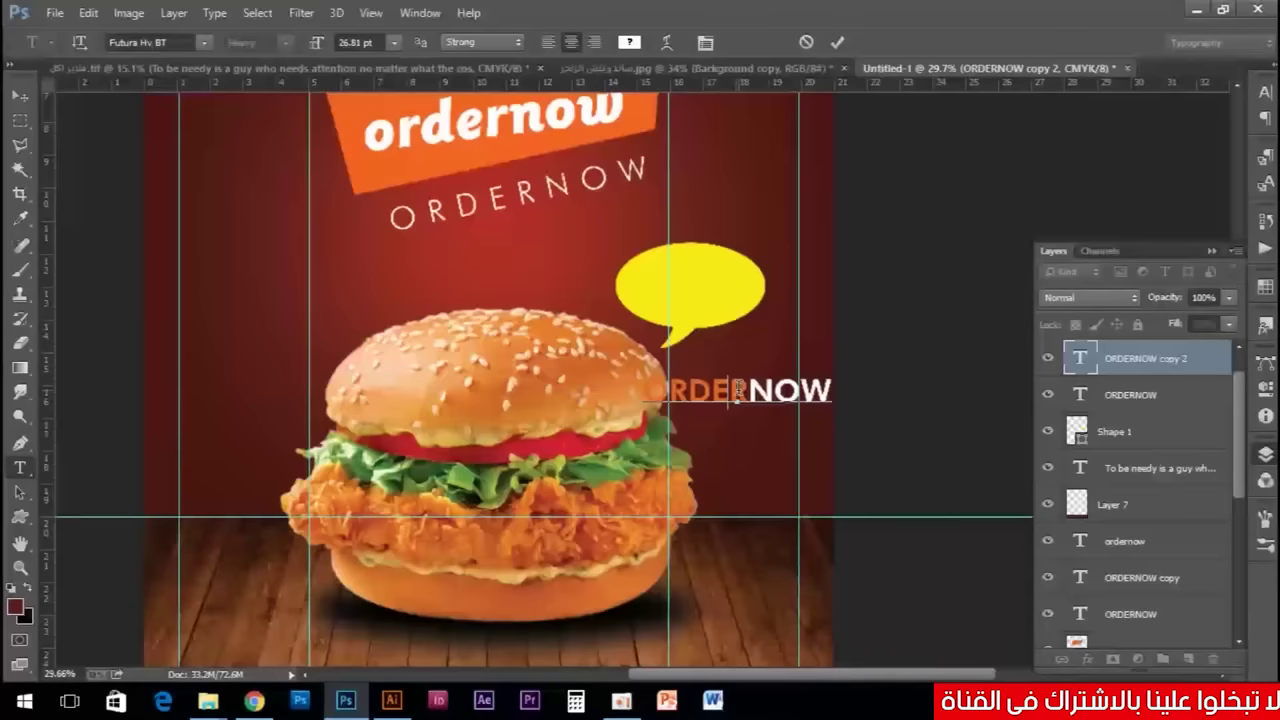
{"action": "type", "text": "9.99"}
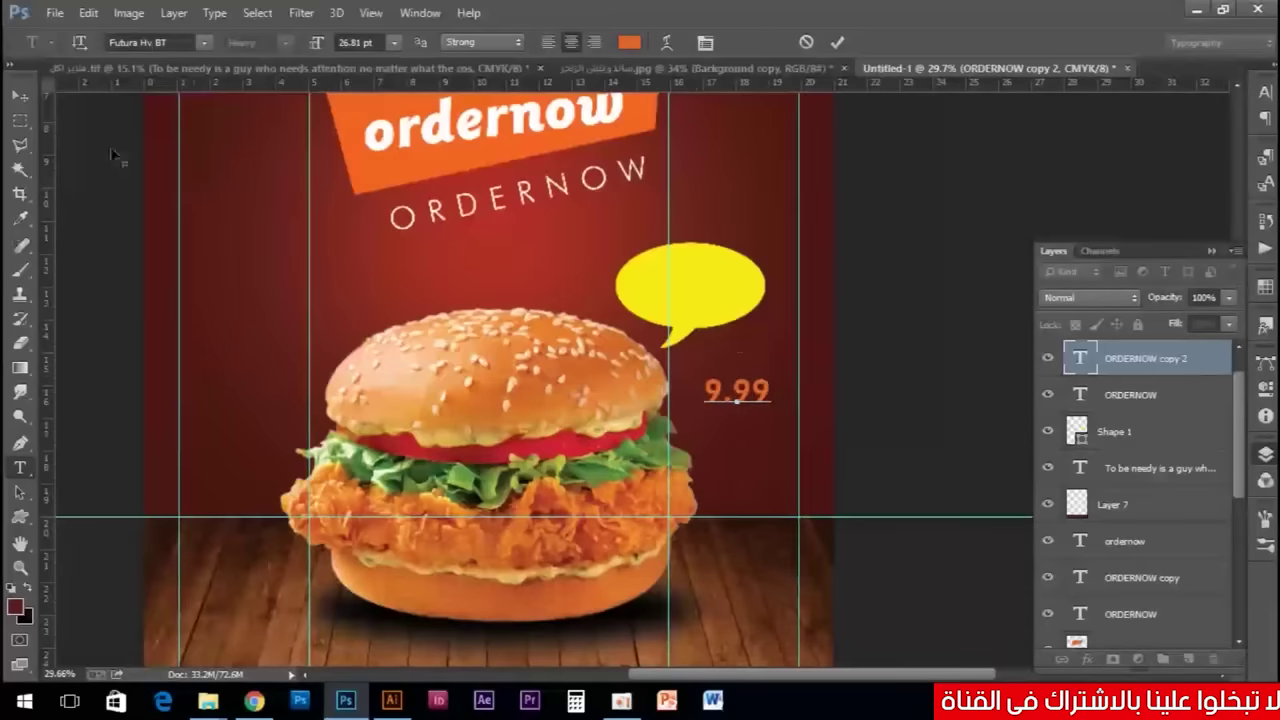
{"action": "left_click_drag", "start_coordinate": [735, 391], "coordinate": [768, 391]}
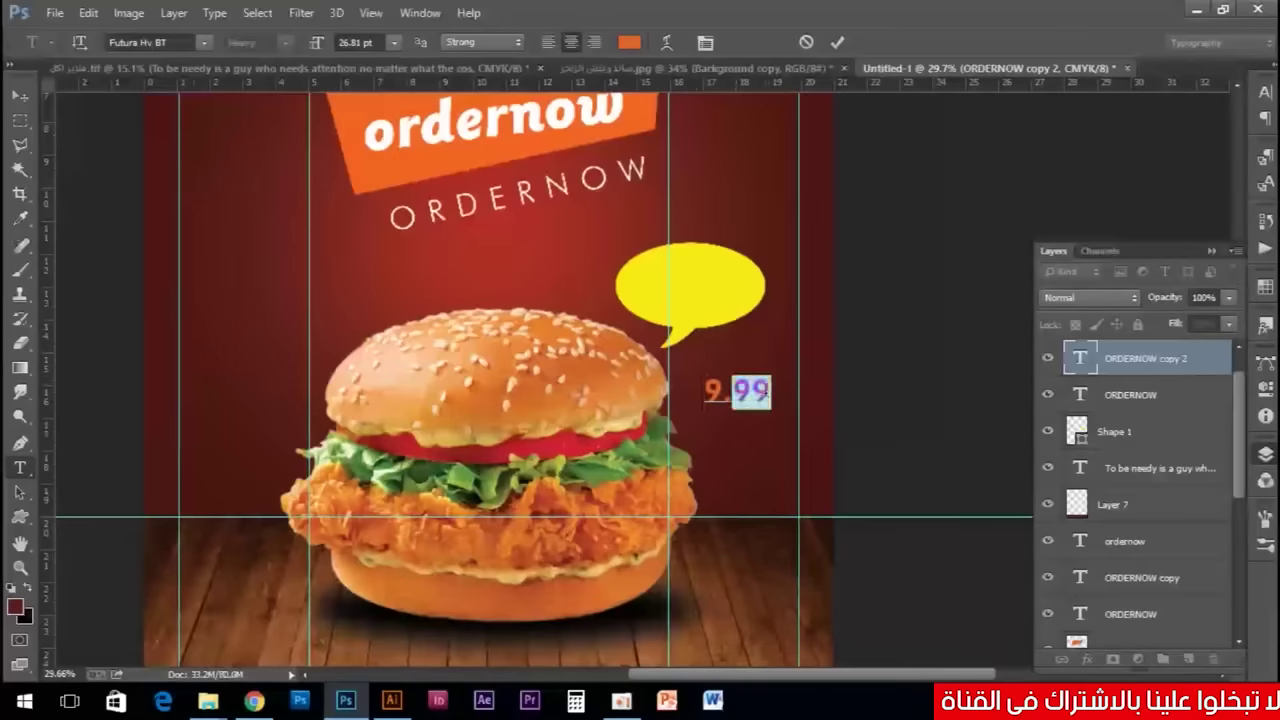
{"action": "left_click", "coordinate": [352, 42]}
{"action": "type", "text": "4.47"}
{"action": "key", "text": "Return"}
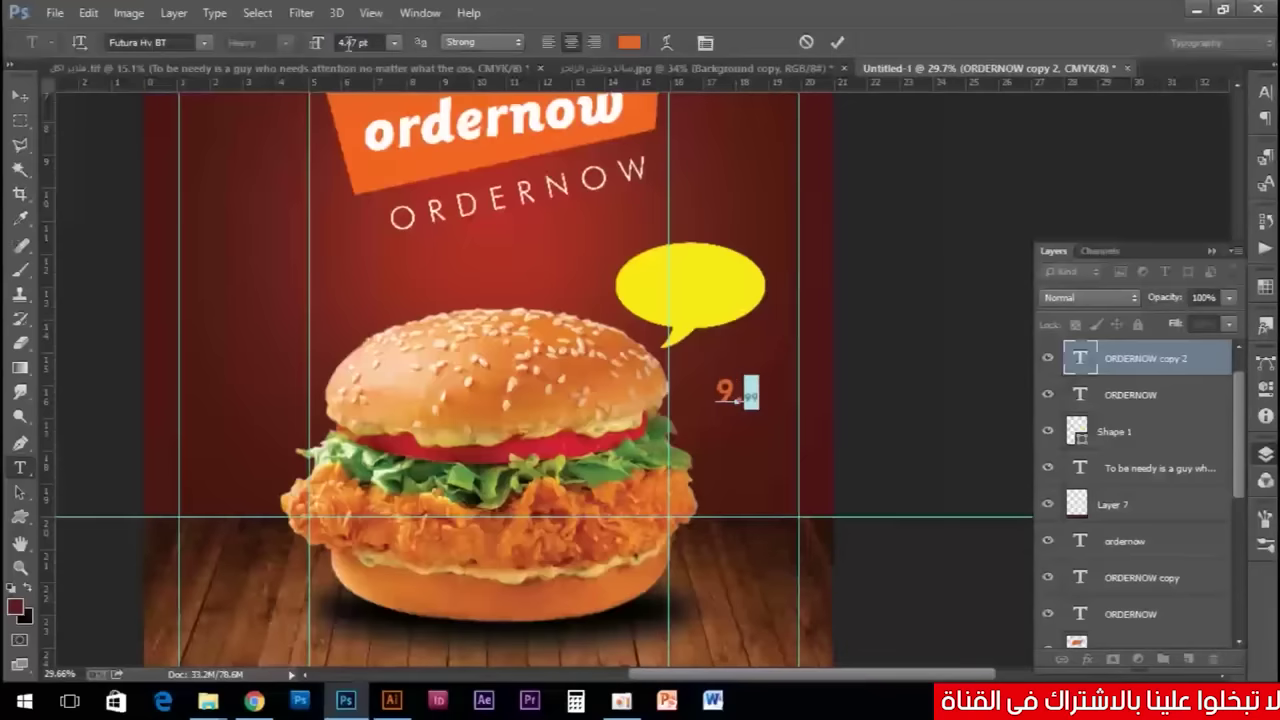
{"action": "type", "text": "10"}
{"action": "left_click", "coordinate": [340, 42]}
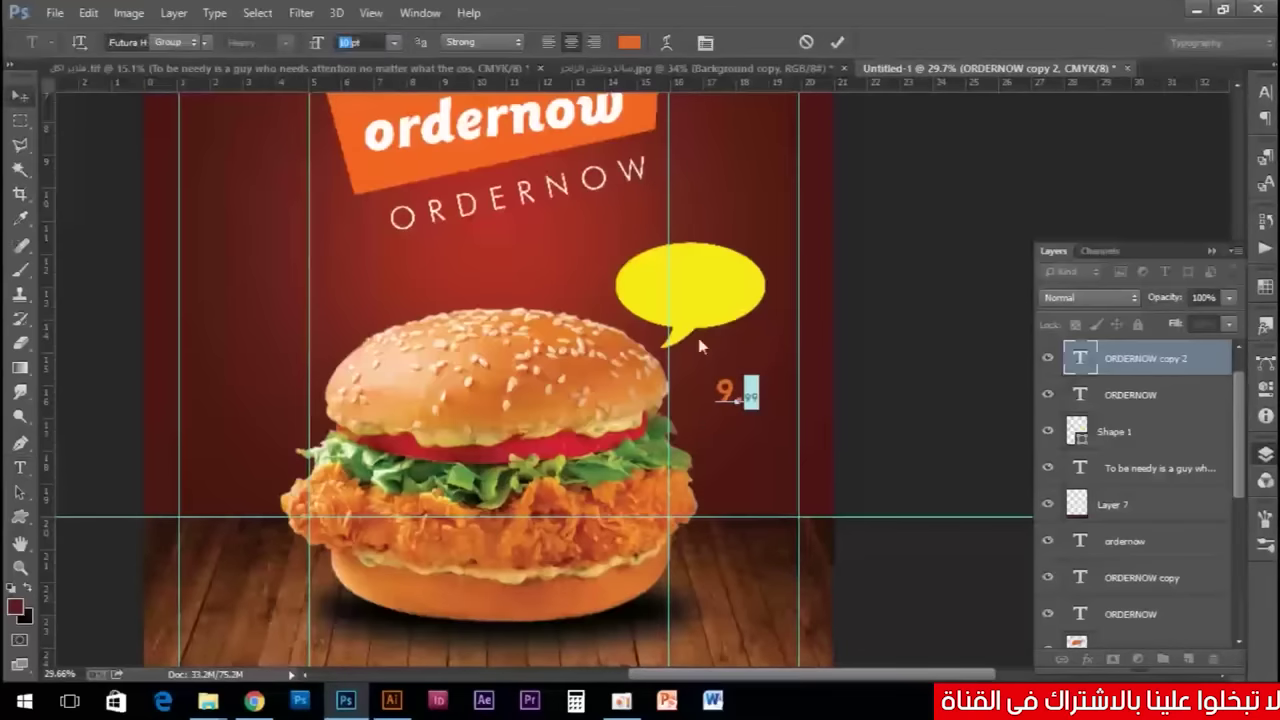
{"action": "key", "text": "ctrl+Return"}
Enlarge the 9.99 price to about 218% and move it onto the yellow bubble.
{"action": "key", "text": "ctrl+t"}
{"action": "left_click_drag", "start_coordinate": [757, 414], "coordinate": [786, 430]}
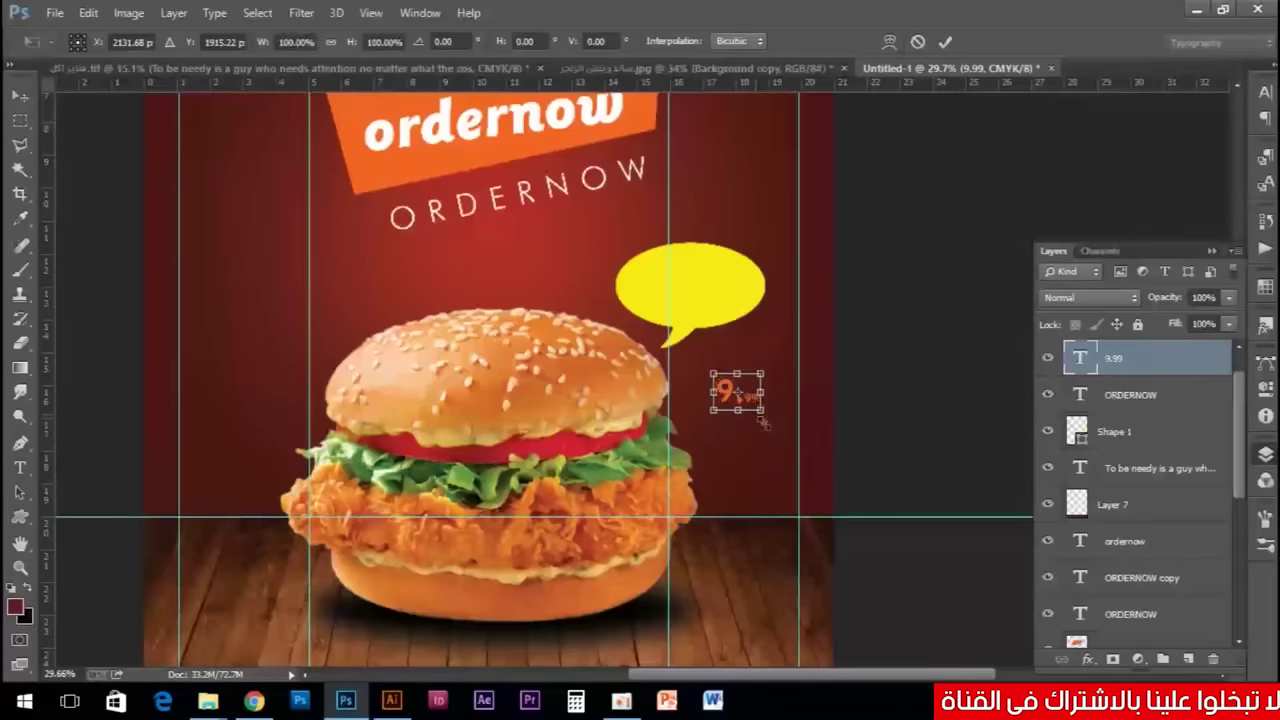
{"action": "left_click_drag", "start_coordinate": [757, 402], "coordinate": [700, 297]}
{"action": "key", "text": "Return"}
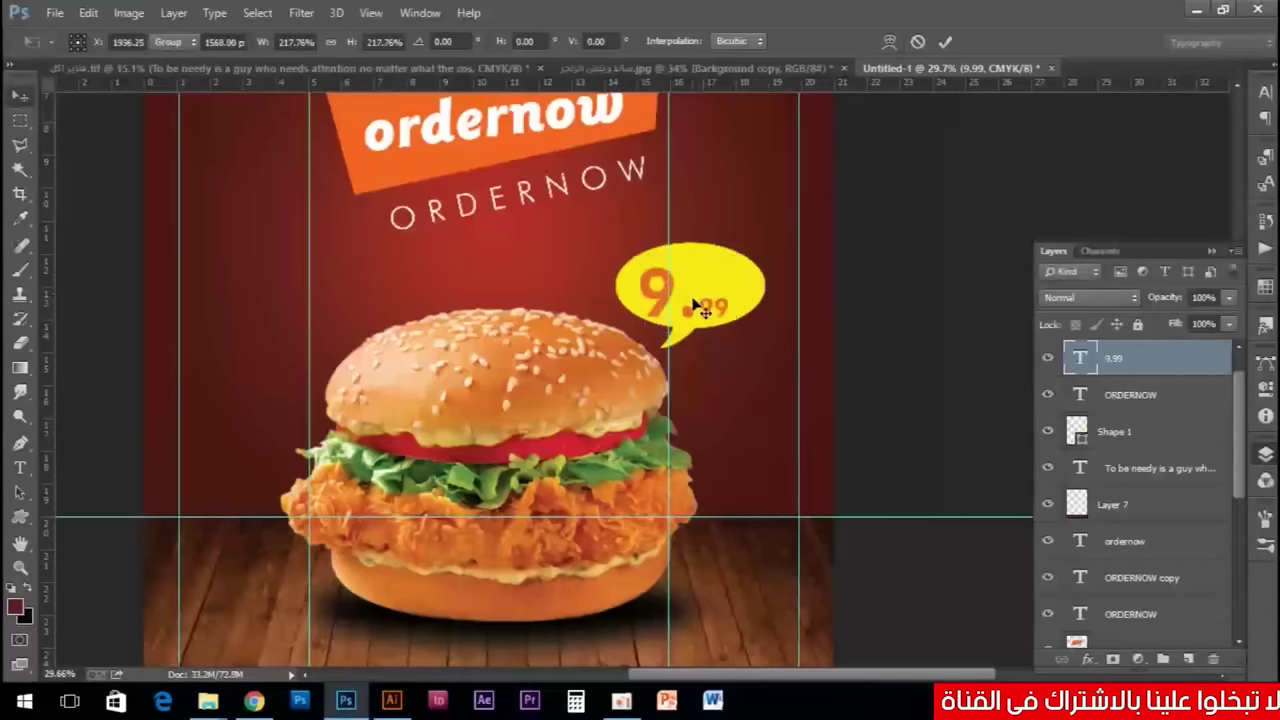
{"action": "scroll", "coordinate": [706, 306], "scroll_direction": "up", "scroll_amount": 1}
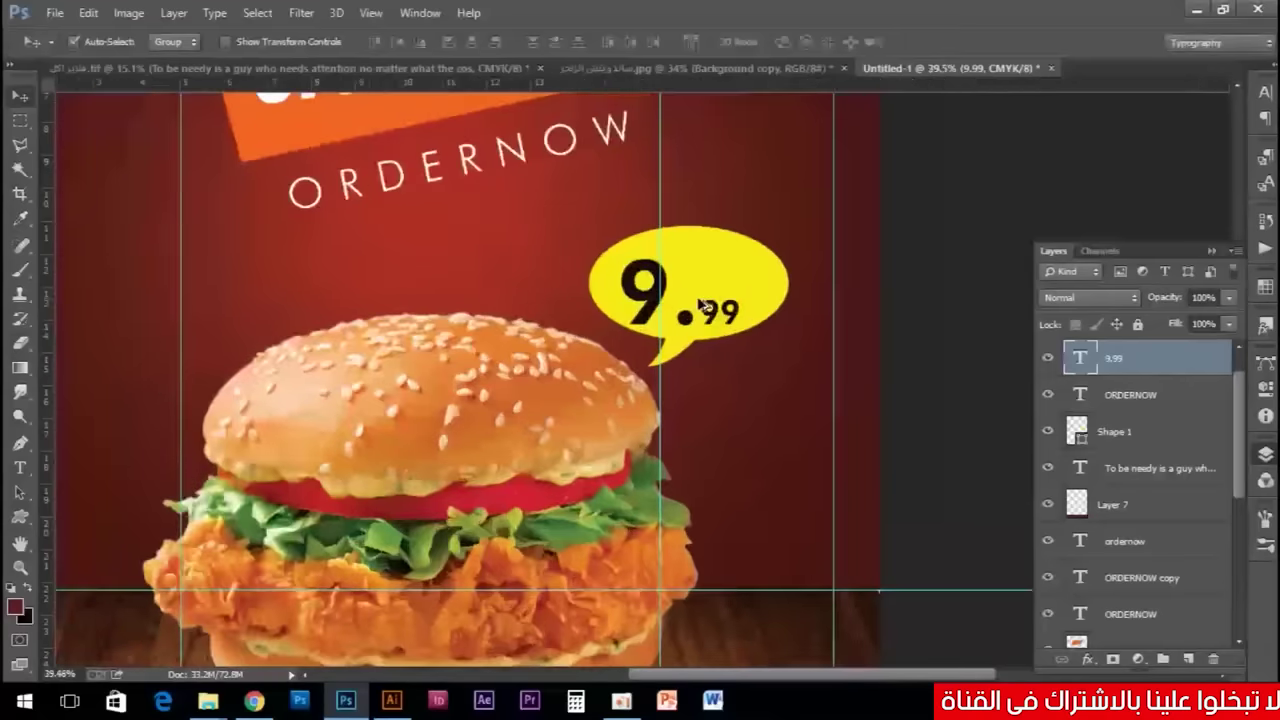
Nudge the 9.99 price up, duplicate it, and retype the copy as EL.
{"action": "scroll", "coordinate": [680, 300], "scroll_direction": "up", "scroll_amount": 1}
{"action": "mouse_move", "coordinate": [622, 300]}
{"action": "left_mouse_down"}
{"action": "mouse_move", "coordinate": [621, 280]}
{"action": "mouse_move", "coordinate": [629, 292]}
{"action": "left_mouse_up"}
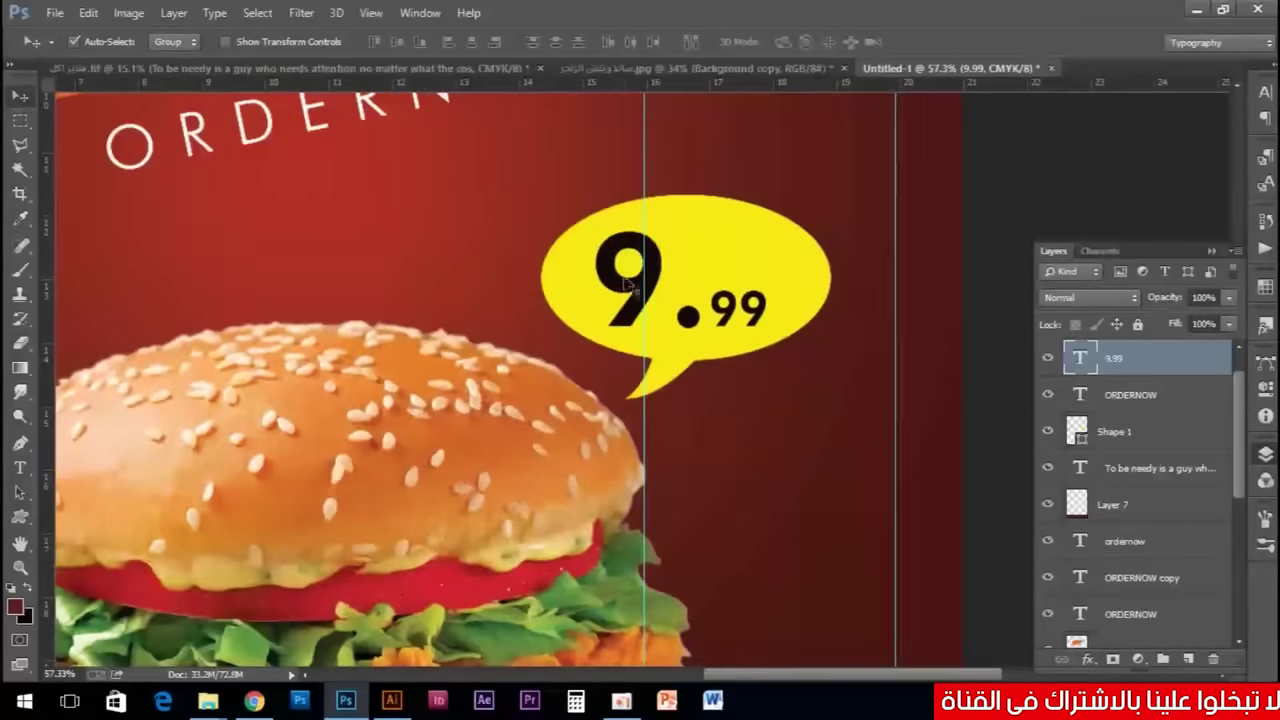
{"action": "left_click", "coordinate": [1017, 181]}
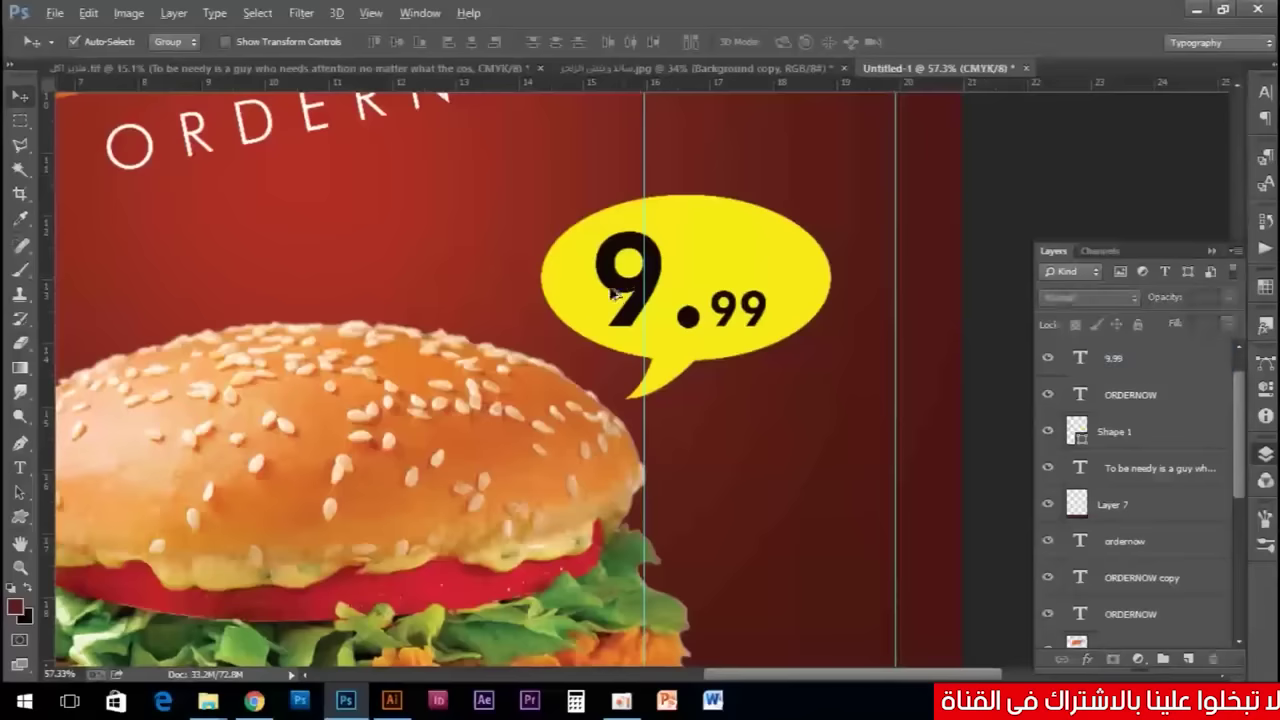
{"action": "left_click_drag", "start_coordinate": [647, 280], "coordinate": [732, 232]}
{"action": "key", "text": "y"}
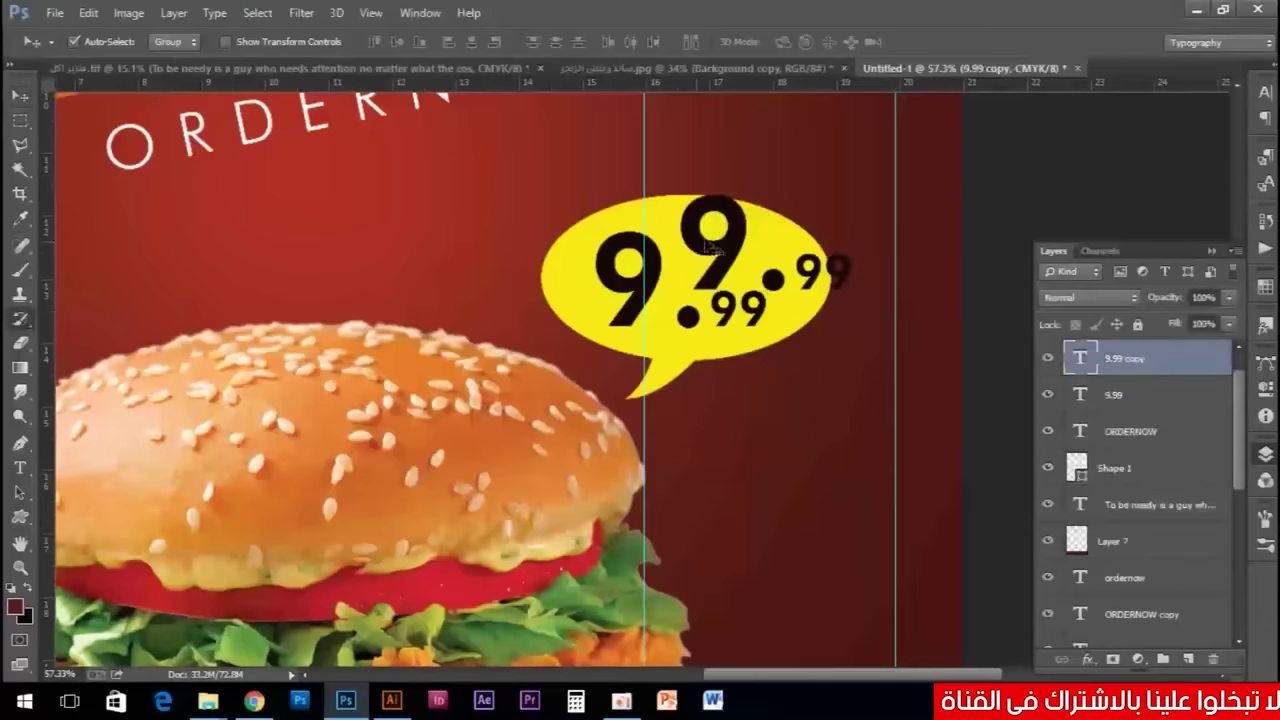
{"action": "key", "text": "t"}
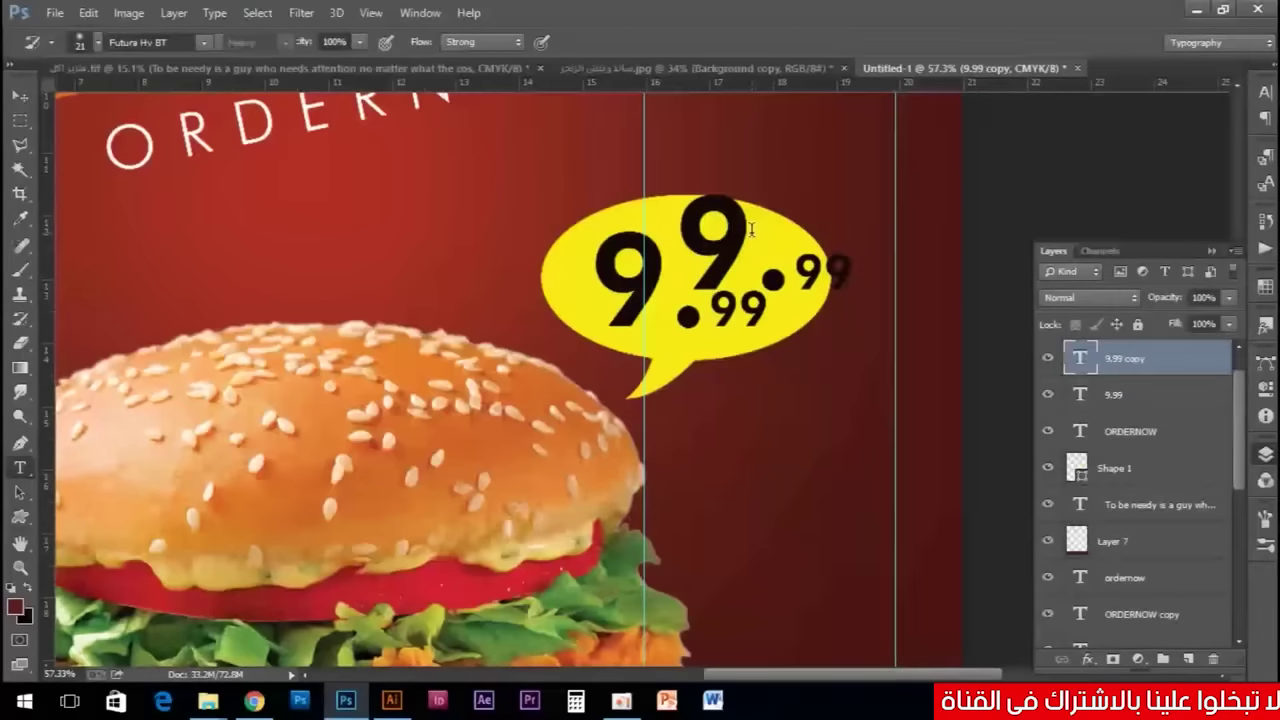
{"action": "left_click", "coordinate": [750, 230]}
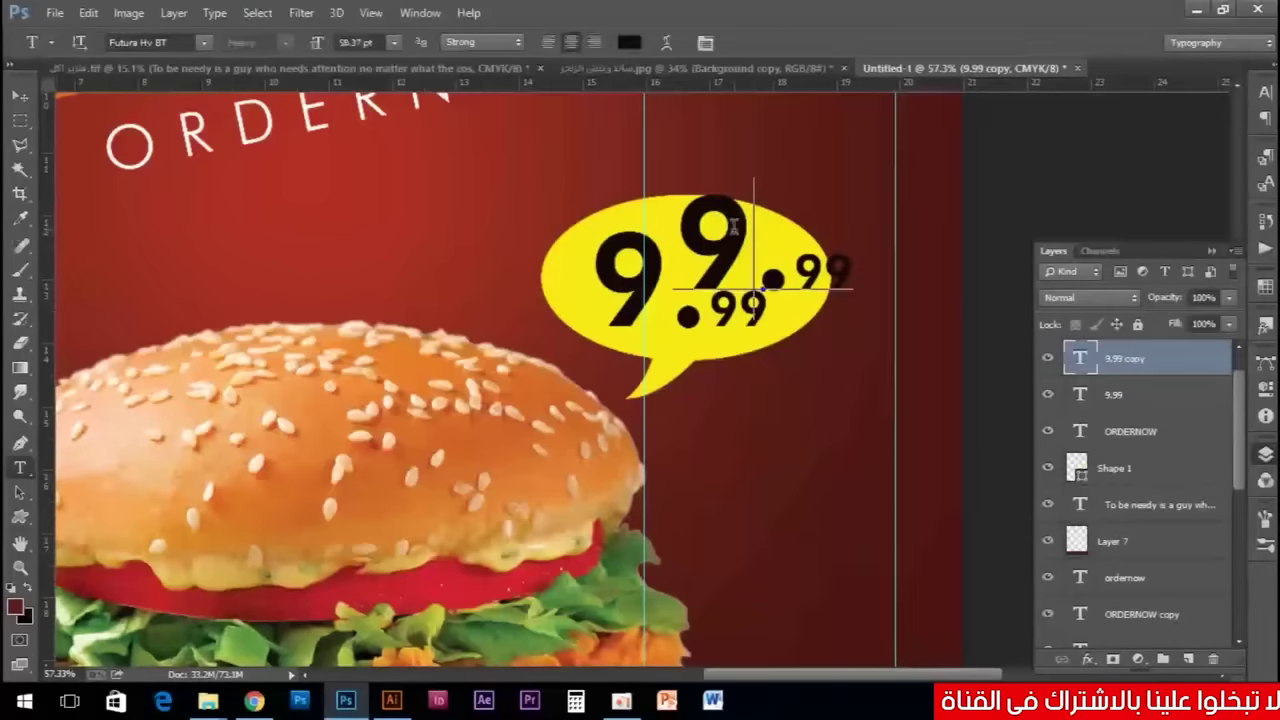
{"action": "left_click", "coordinate": [733, 228]}
{"action": "key", "text": "ctrl+a"}
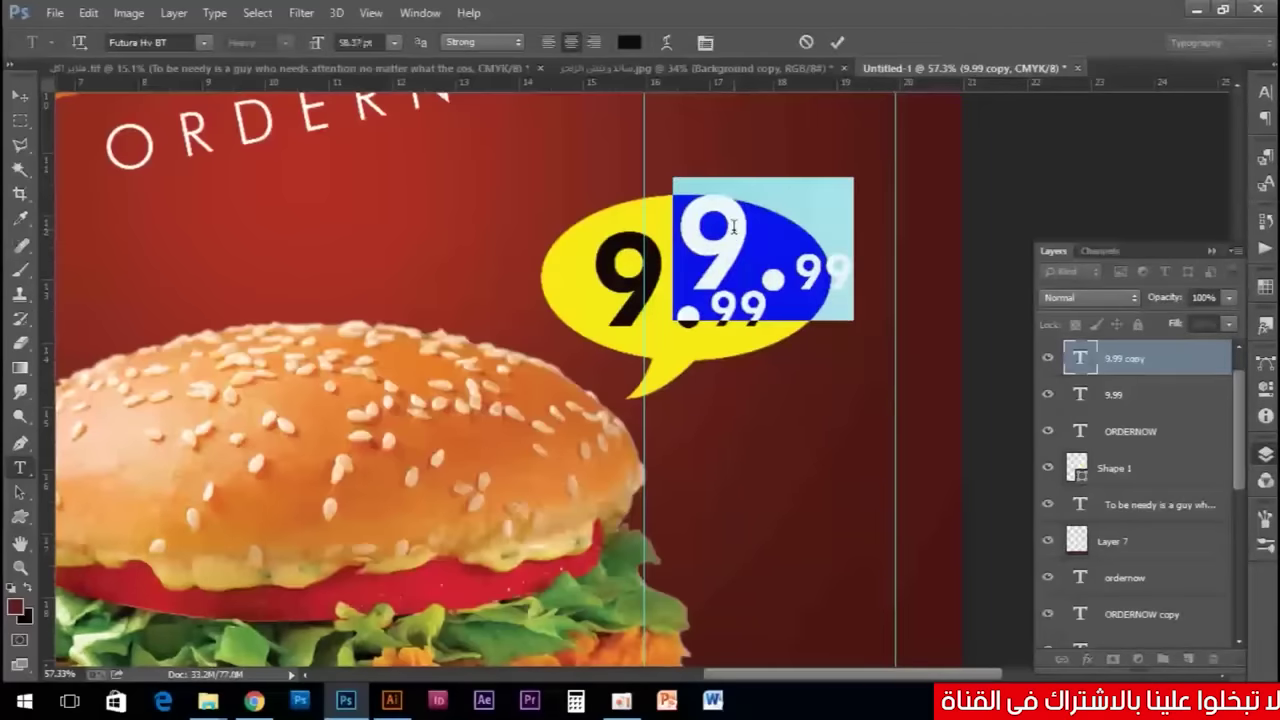
{"action": "left_click", "coordinate": [733, 228]}
{"action": "type", "text": "EL"}
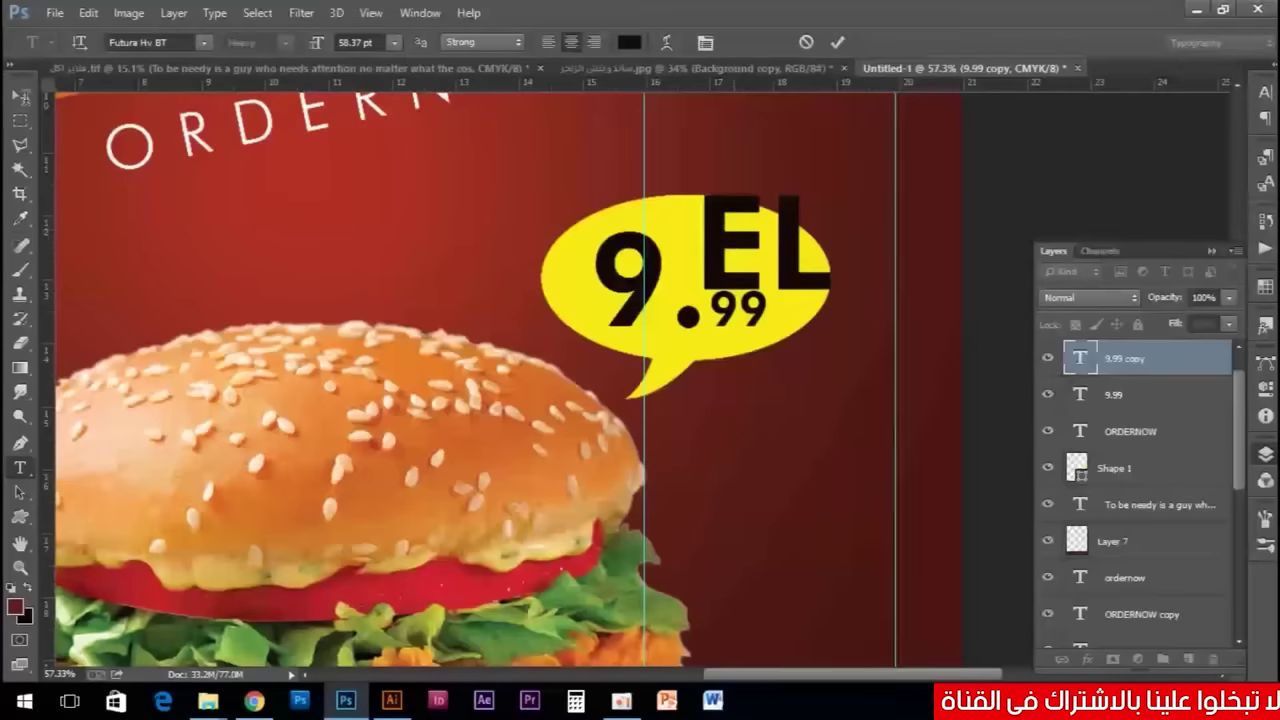
{"action": "left_click", "coordinate": [20, 95]}
Shrink the EL text to about 56% and place it just above the .99.
{"action": "key", "text": "ctrl+t"}
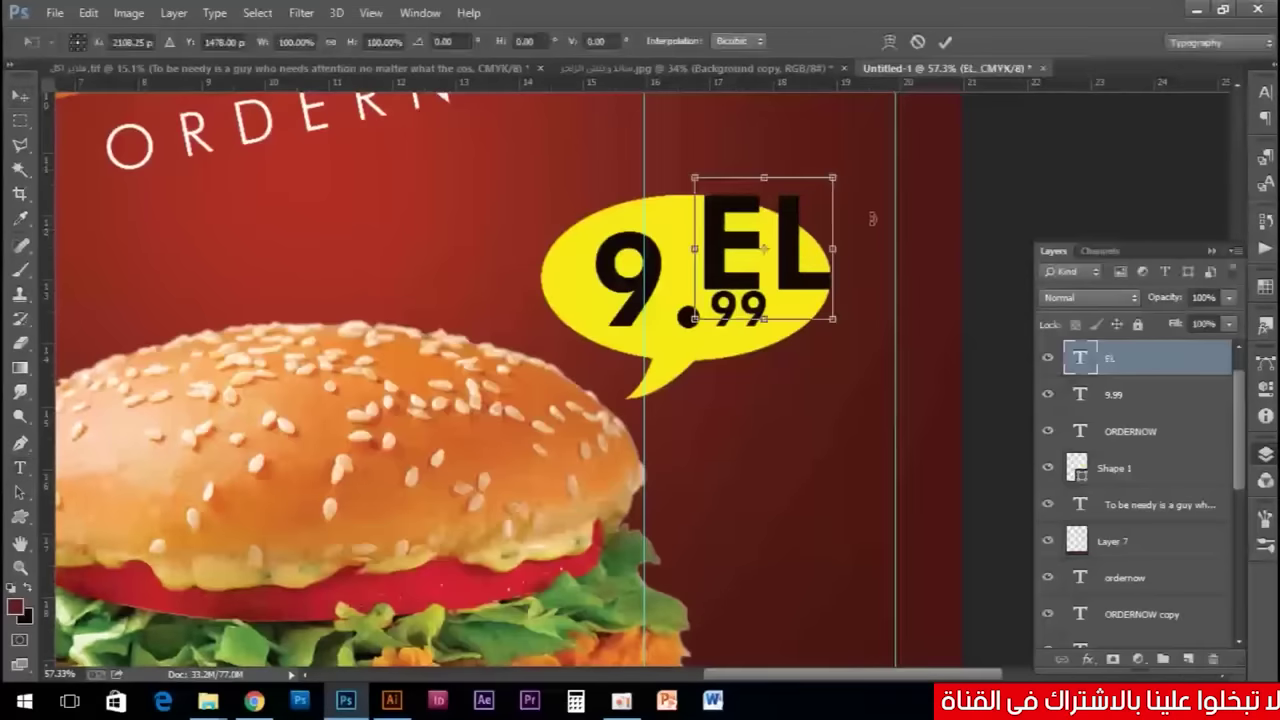
{"action": "left_click_drag", "start_coordinate": [830, 182], "coordinate": [812, 216]}
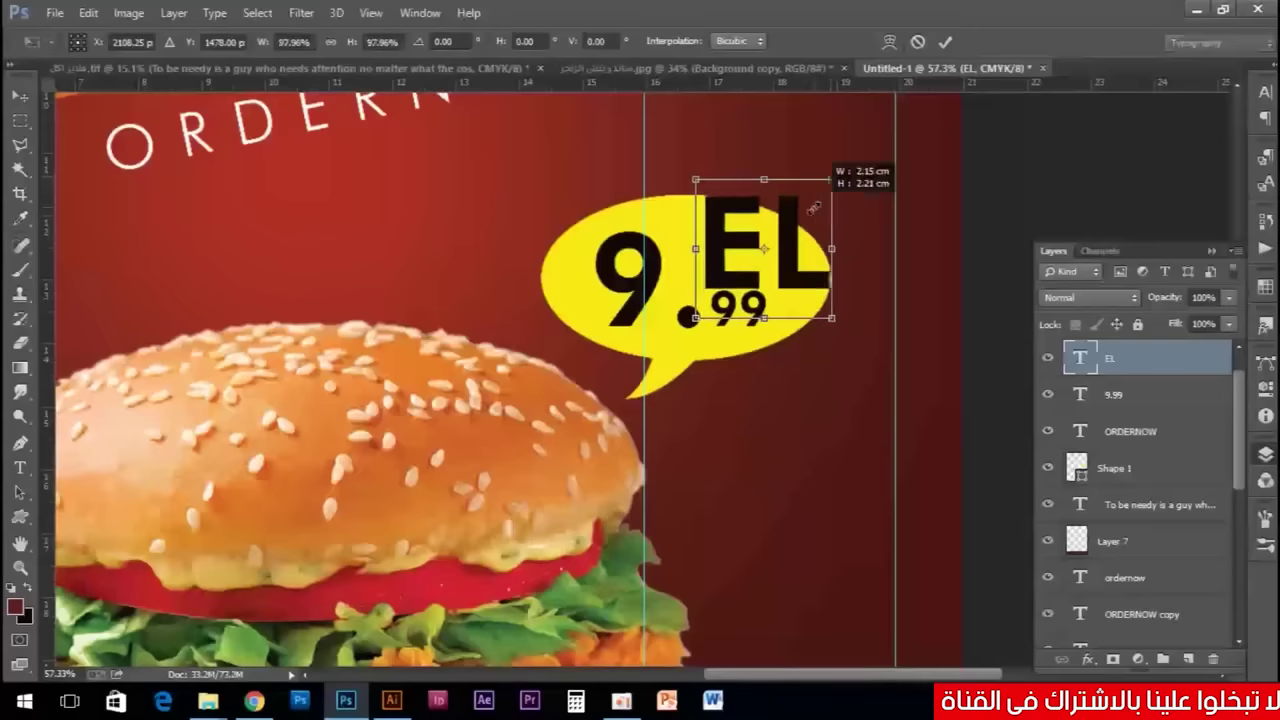
{"action": "left_click_drag", "start_coordinate": [812, 216], "coordinate": [802, 222]}
{"action": "key", "text": "Return"}
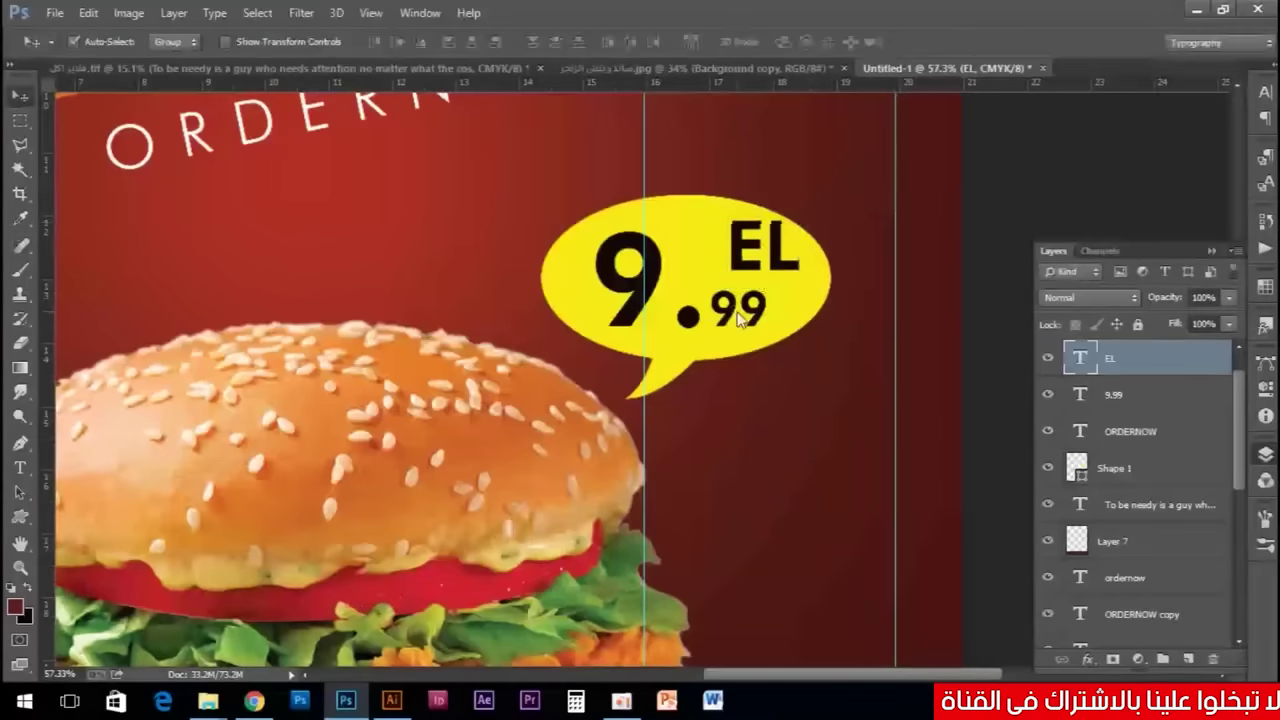
{"action": "left_click_drag", "start_coordinate": [742, 243], "coordinate": [705, 256]}
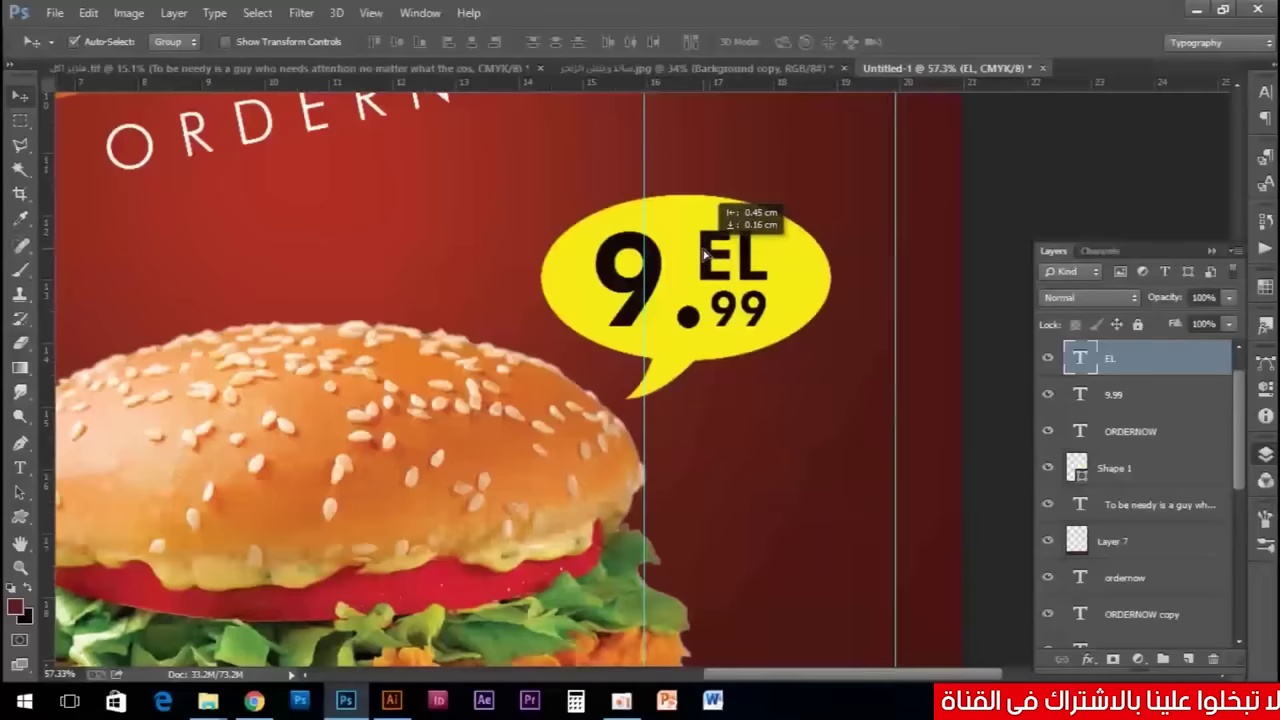
{"action": "scroll", "coordinate": [702, 285], "scroll_direction": "down", "scroll_amount": 1}
{"action": "scroll", "coordinate": [700, 300], "scroll_direction": "down", "scroll_amount": 1}
{"action": "scroll", "coordinate": [702, 300], "scroll_direction": "down", "scroll_amount": 1}
{"action": "scroll", "coordinate": [712, 316], "scroll_direction": "up", "scroll_amount": 1}
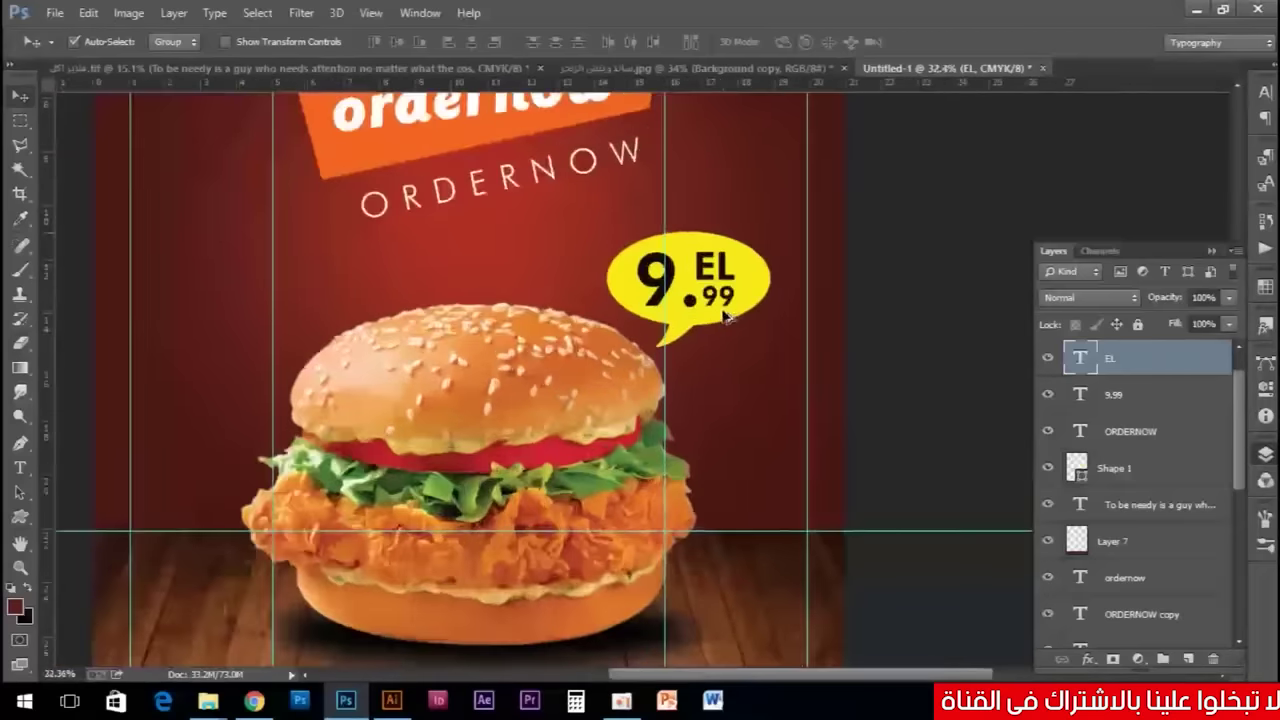
{"action": "scroll", "coordinate": [718, 326], "scroll_direction": "up", "scroll_amount": 1}
{"action": "scroll", "coordinate": [706, 345], "scroll_direction": "down", "scroll_amount": 1}
{"action": "scroll", "coordinate": [698, 372], "scroll_direction": "down", "scroll_amount": 1}
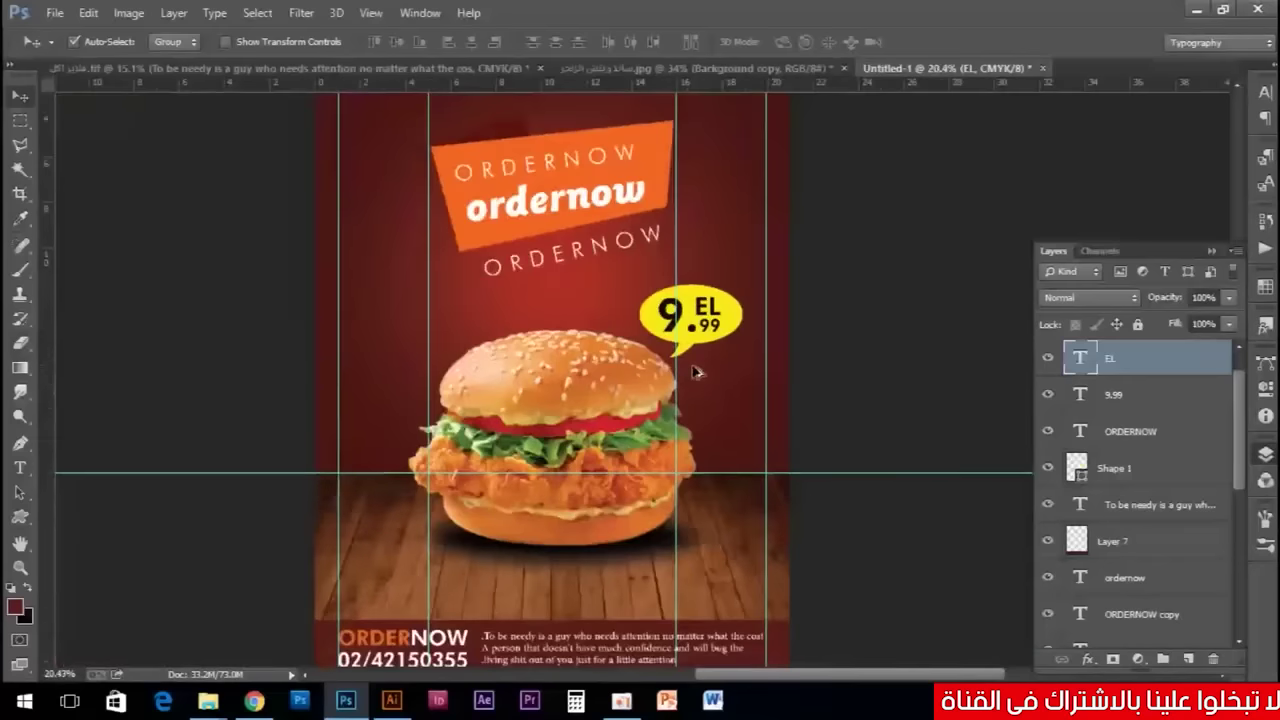
{"action": "scroll", "coordinate": [690, 380], "scroll_direction": "down", "scroll_amount": 1}
{"action": "scroll", "coordinate": [638, 435], "scroll_direction": "down", "scroll_amount": 1}
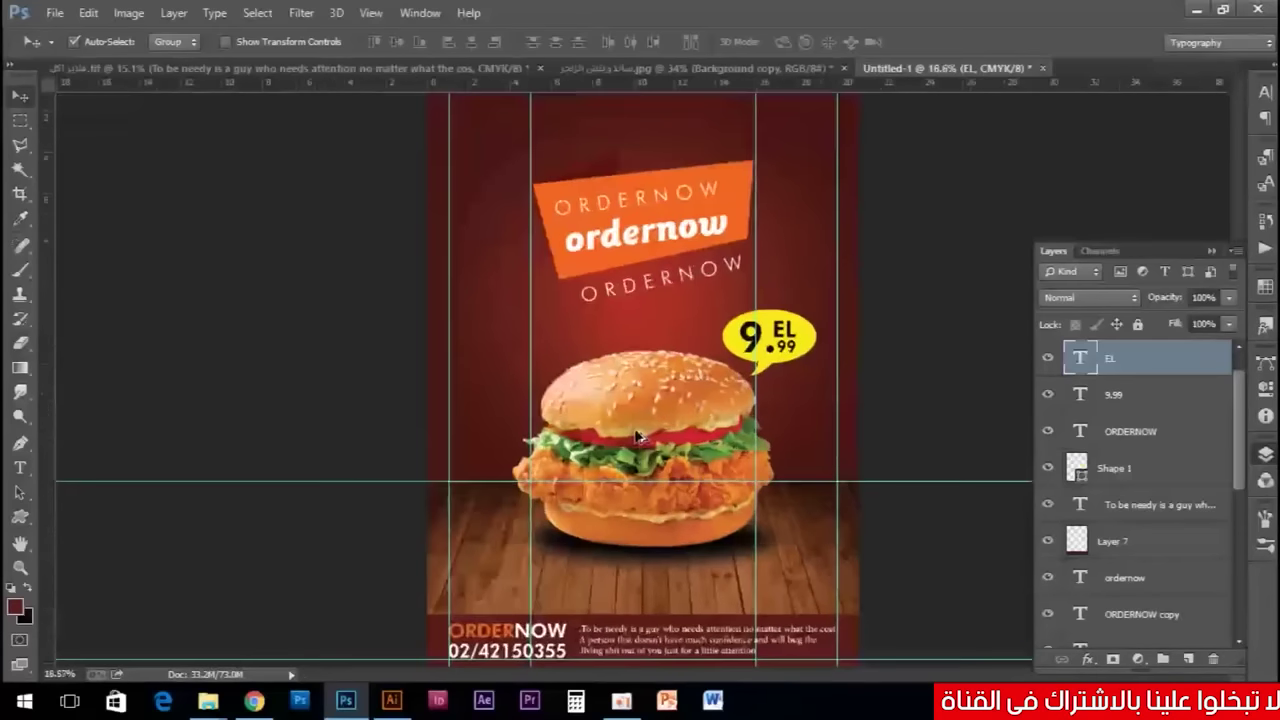
{"action": "scroll", "coordinate": [672, 398], "scroll_direction": "down", "scroll_amount": 1}
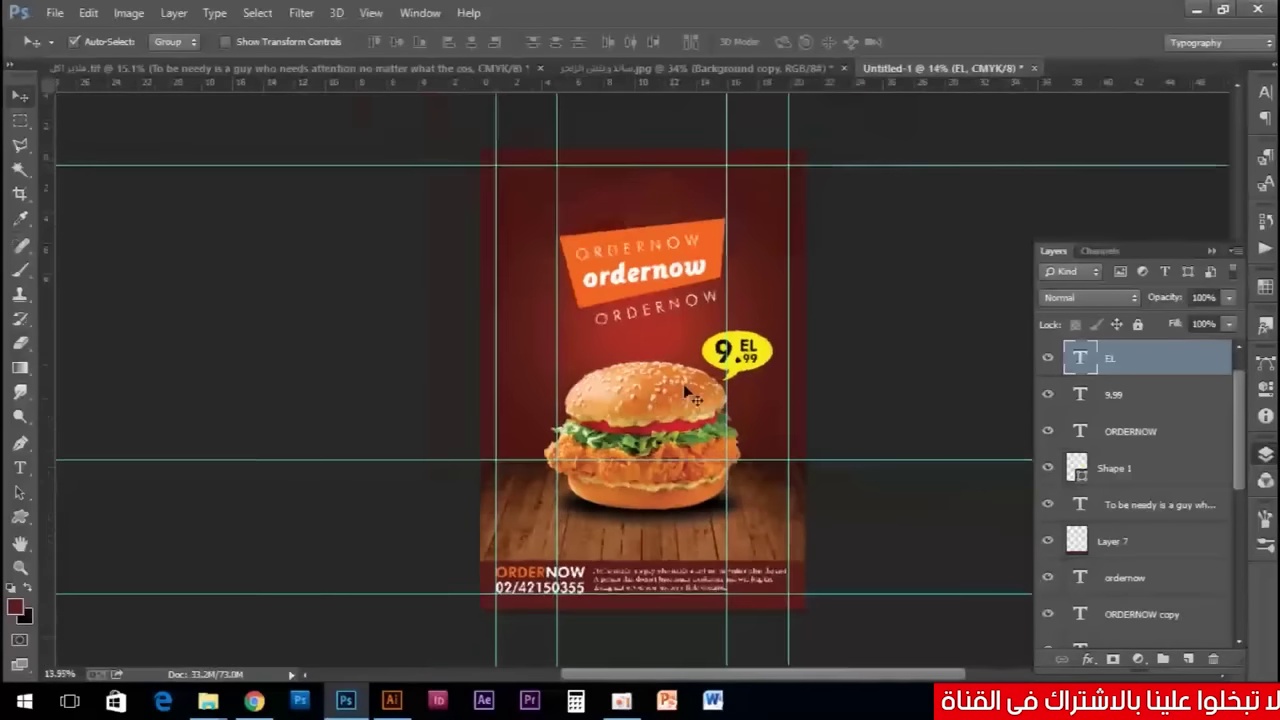